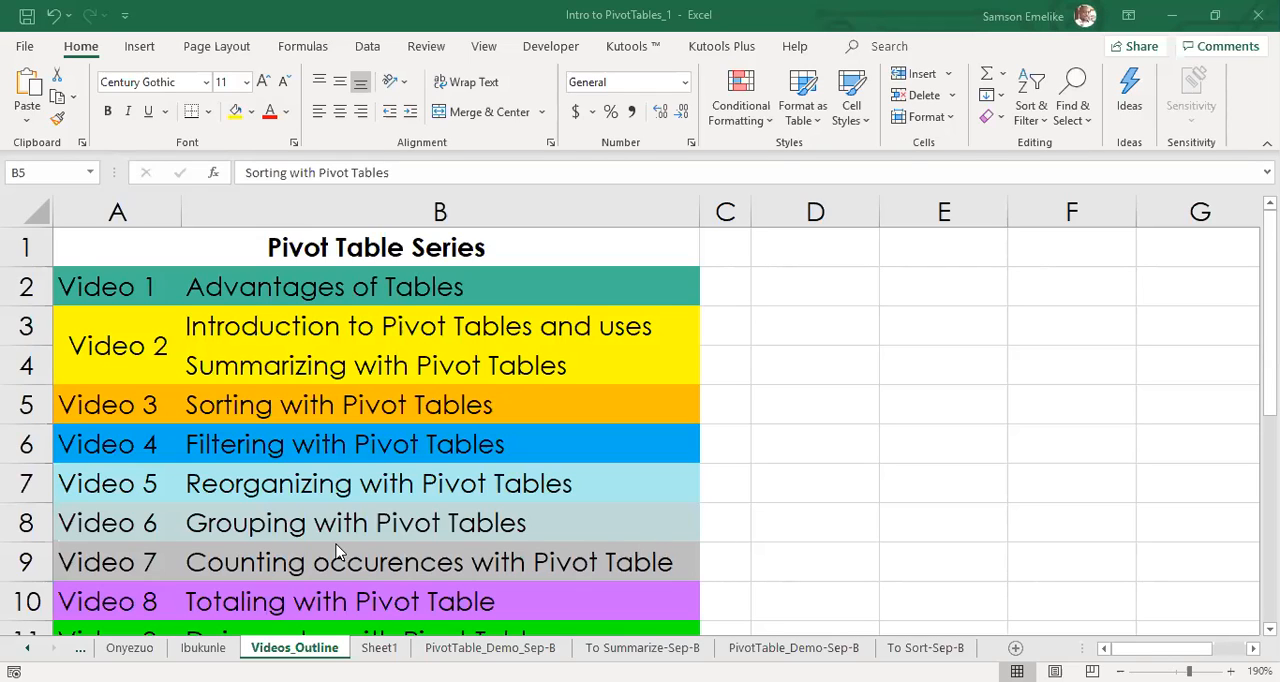
Read through the Pivot Table Series outline on the Videos_Outline sheet, from Video 1 down to Video 9.
click(441, 471)
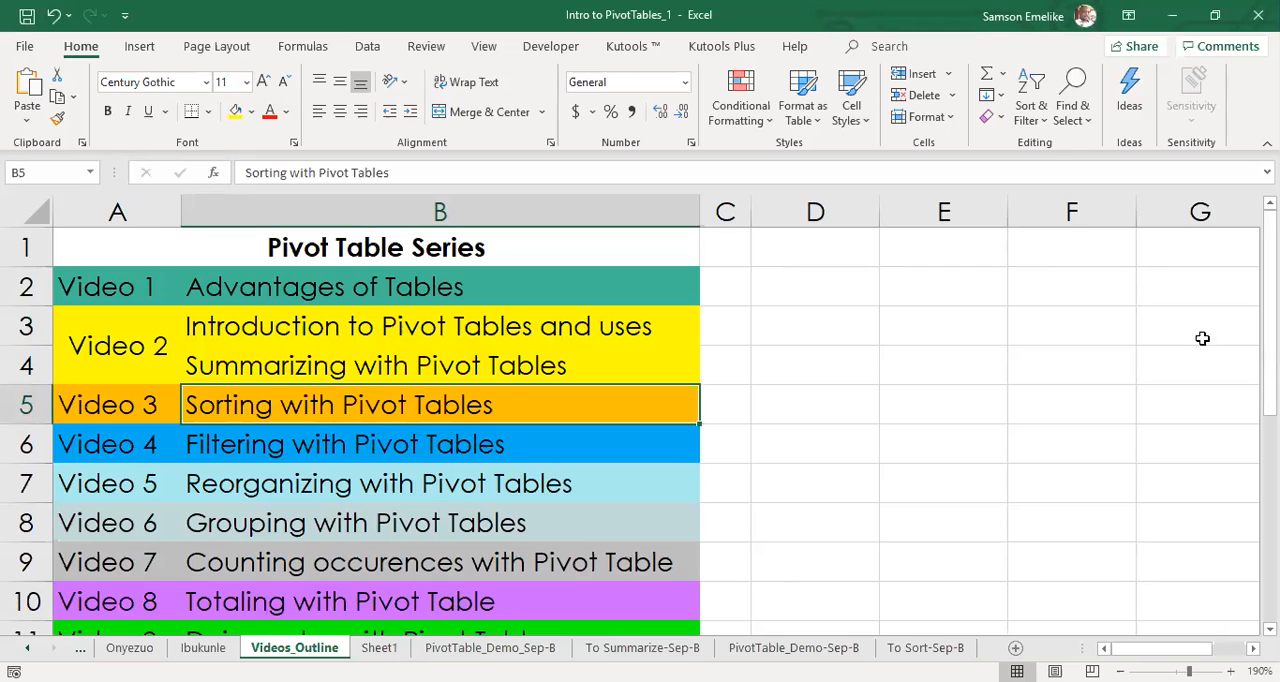
scroll(640, 420, down, 1)
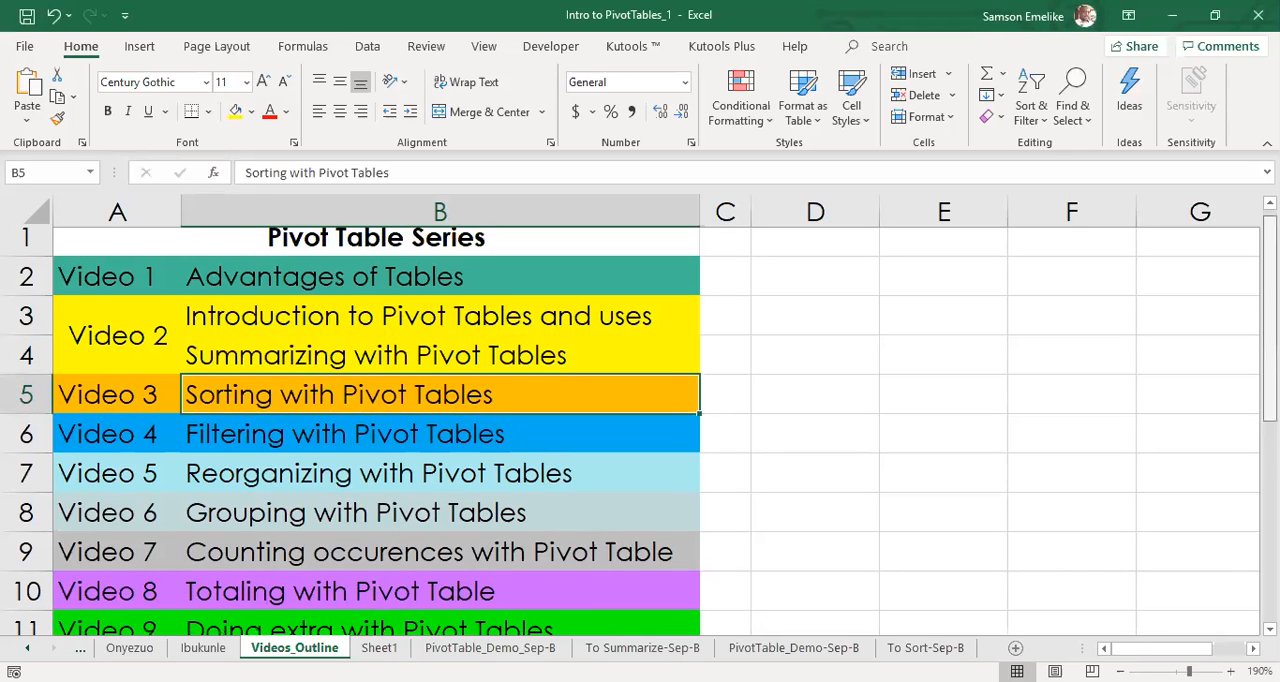
scroll(932, 548, up, 1)
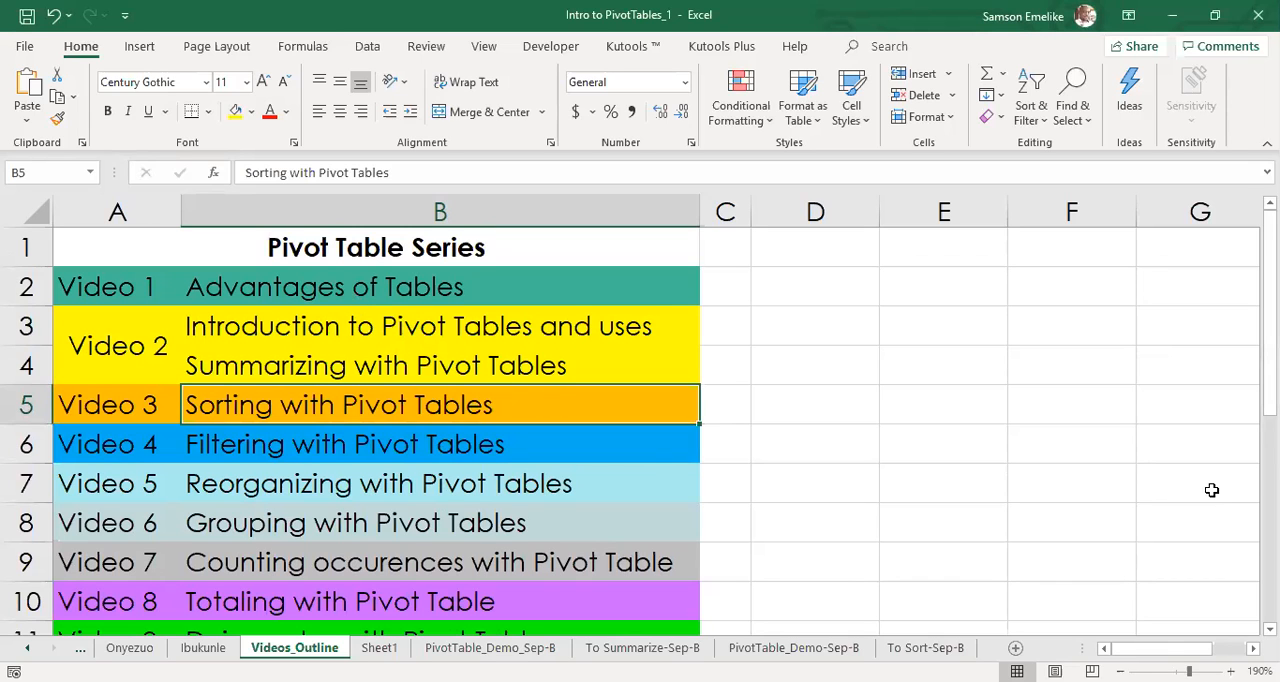
scroll(1269, 320, down, 1)
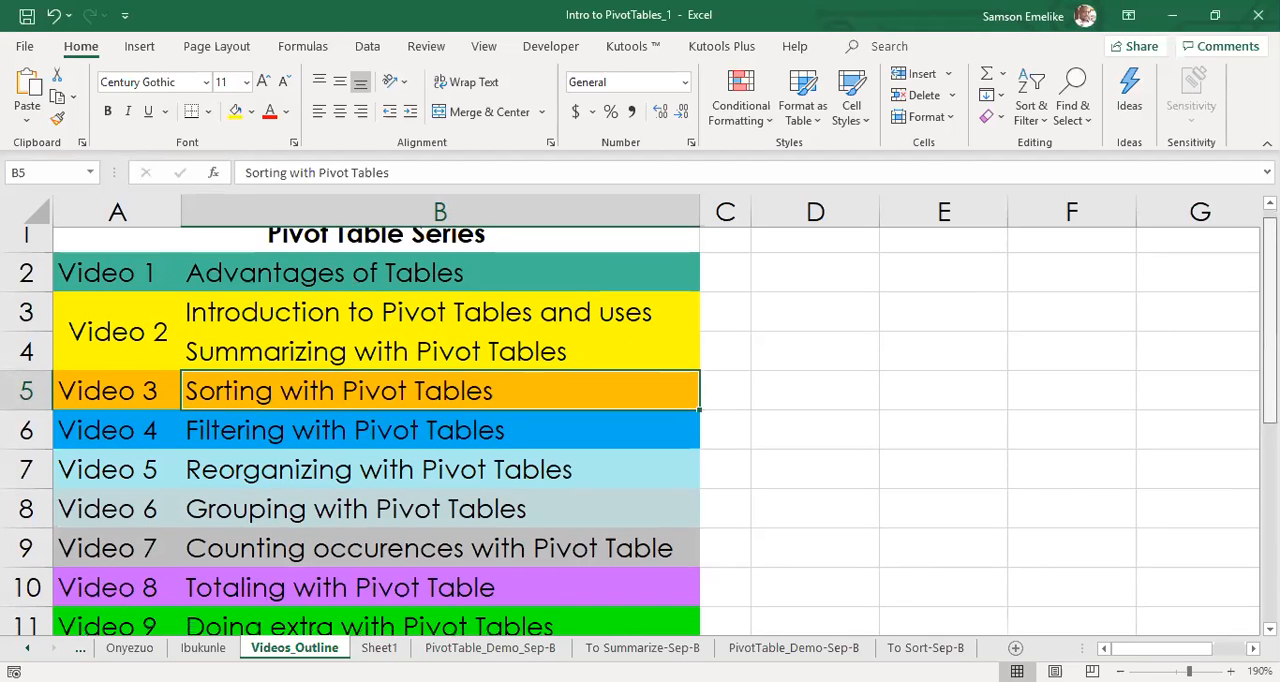
scroll(640, 420, down, 1)
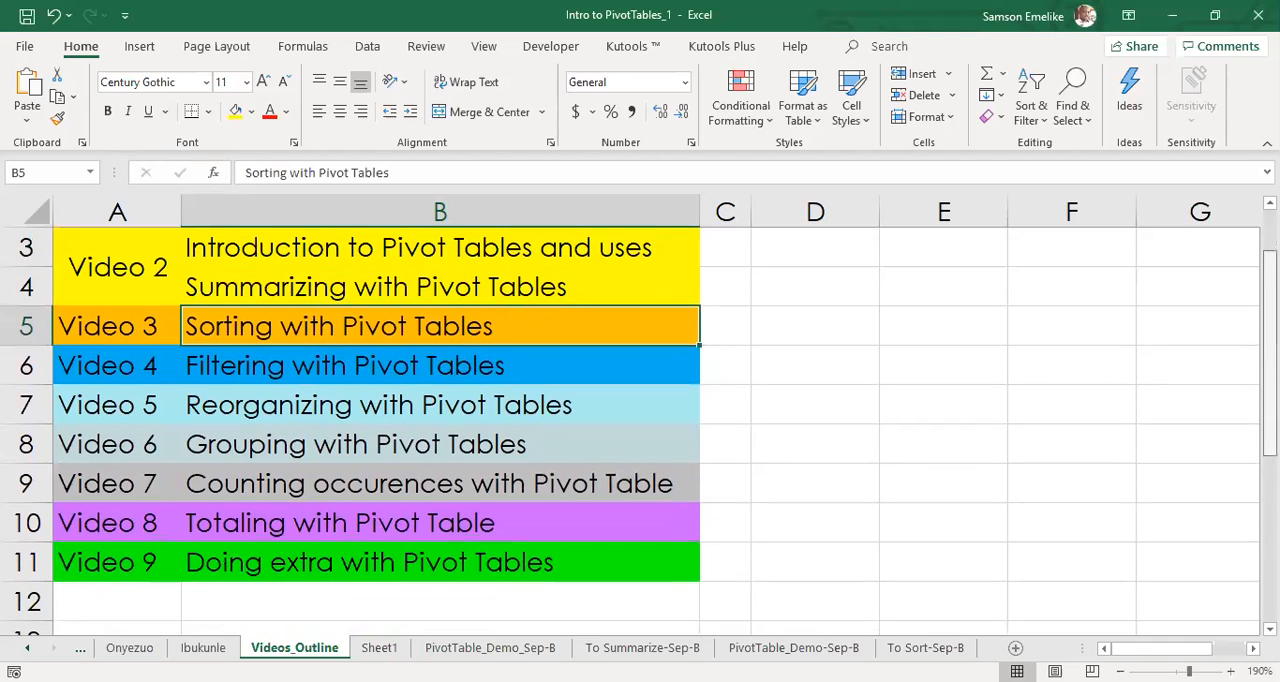
scroll(1034, 323, down, 1)
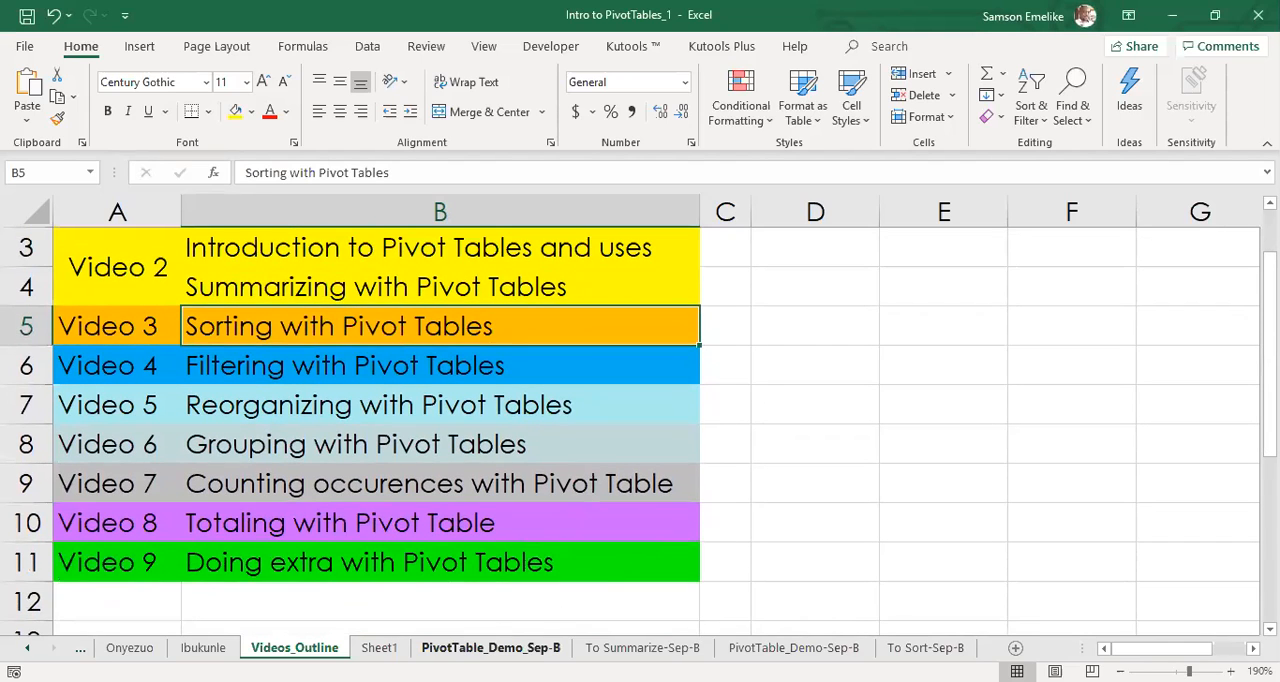
View the example pivot tables on the PivotTable_Demo_Sep-B sheet and open the To Summarize-Sep-B sheet.
click(379, 647)
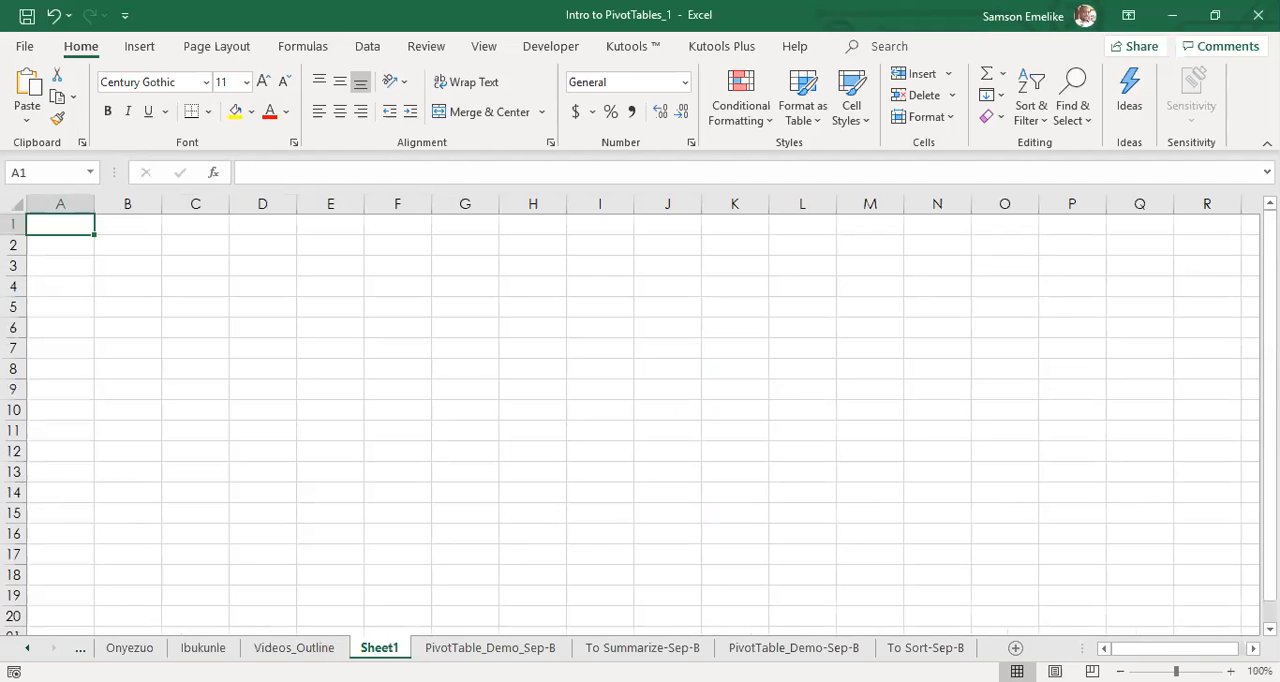
click(490, 647)
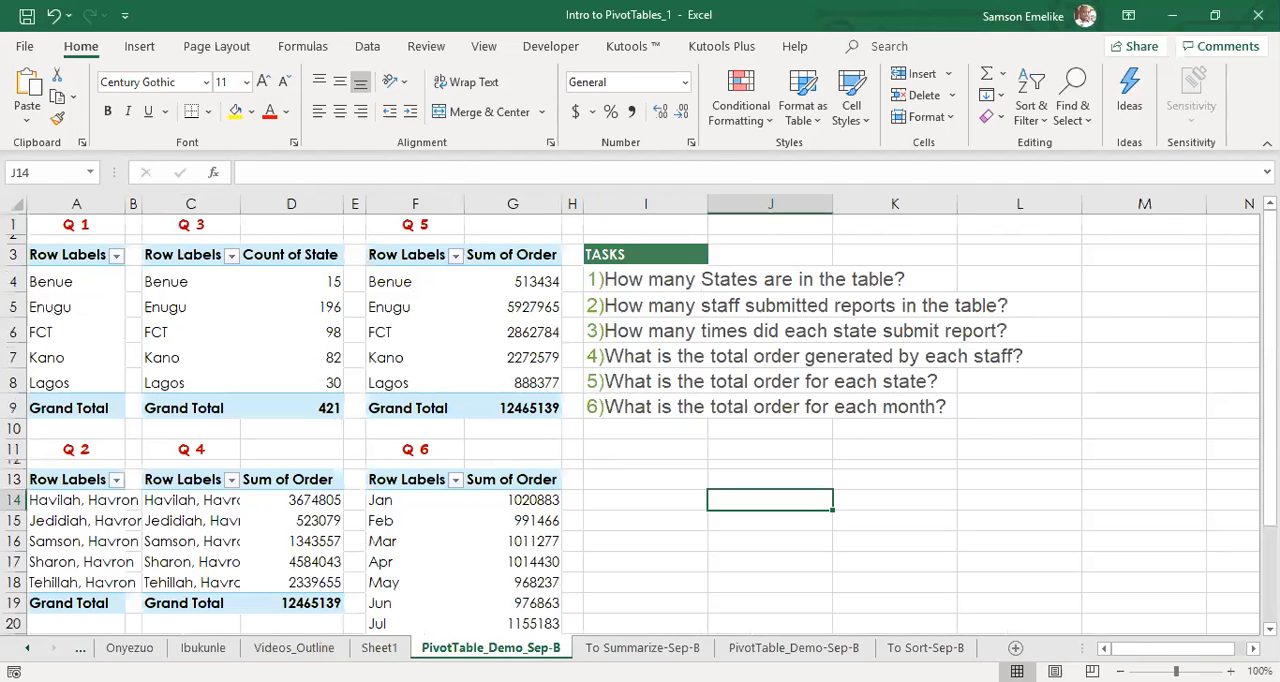
click(653, 648)
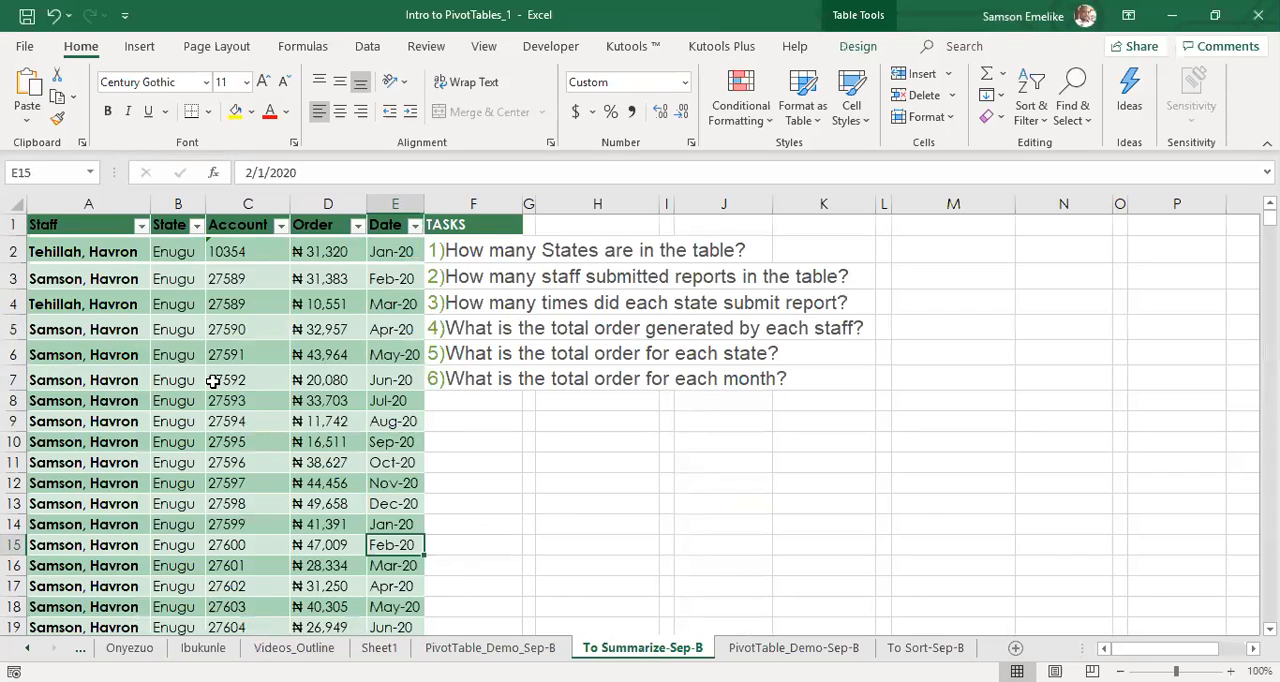
Examine the rows of the order table on To Summarize-Sep-B and return to its first records beside the task list.
scroll(213, 382, down, 20)
scroll(213, 382, down, 20)
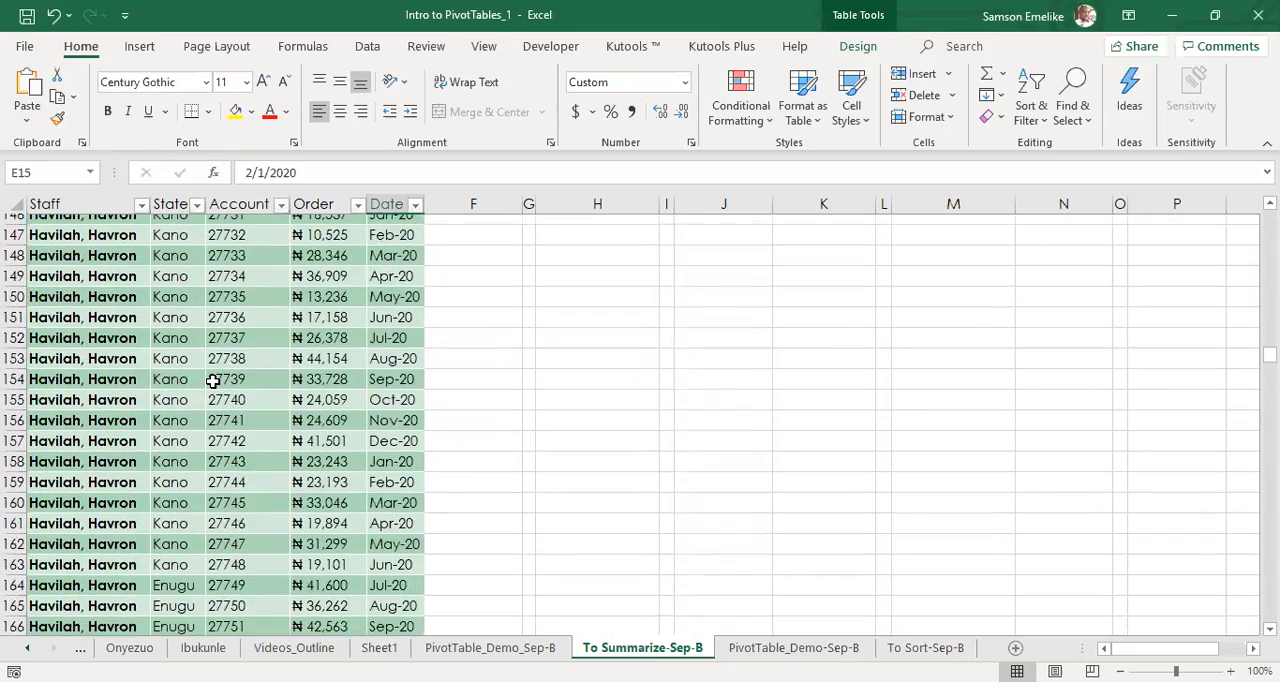
scroll(213, 382, down, 20)
click(213, 384)
scroll(232, 370, up, 20)
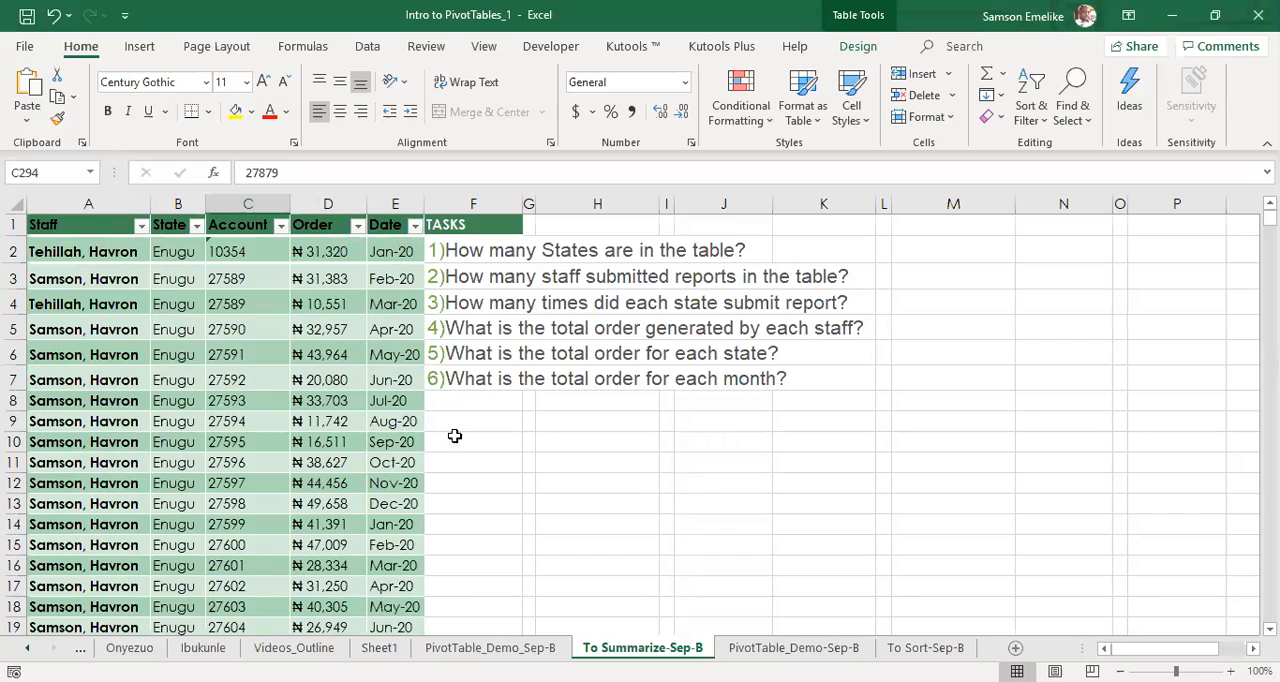
click(207, 332)
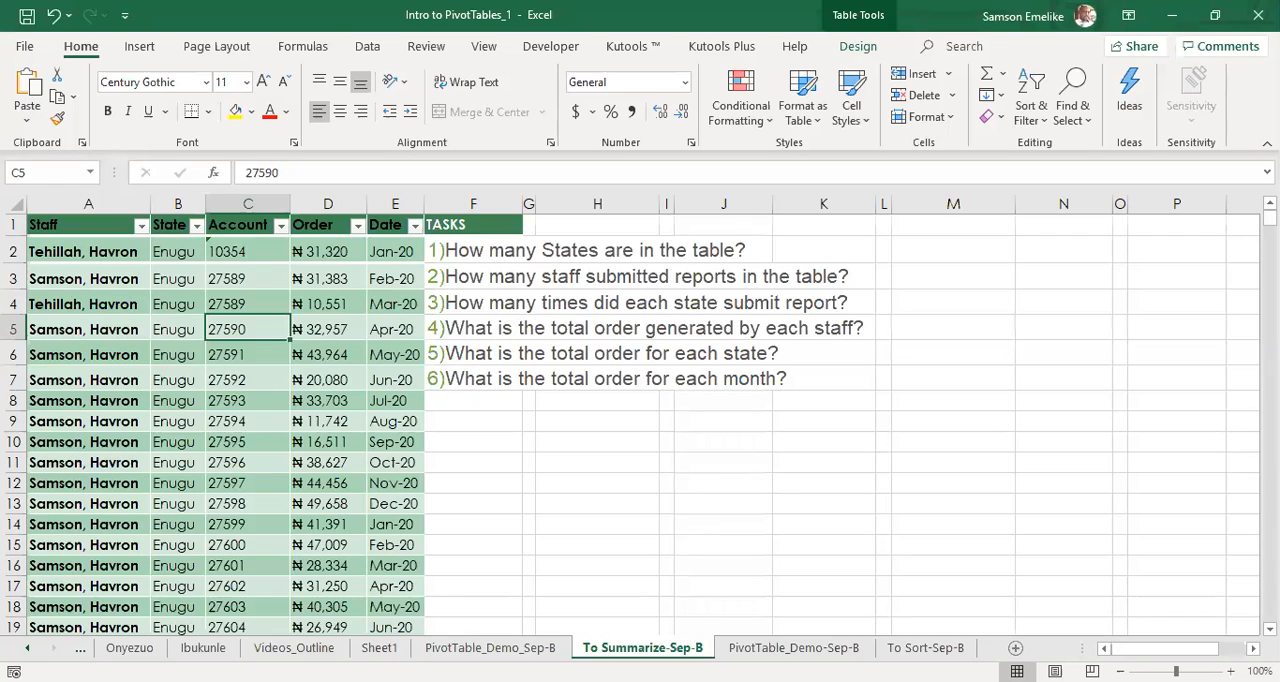
click(178, 401)
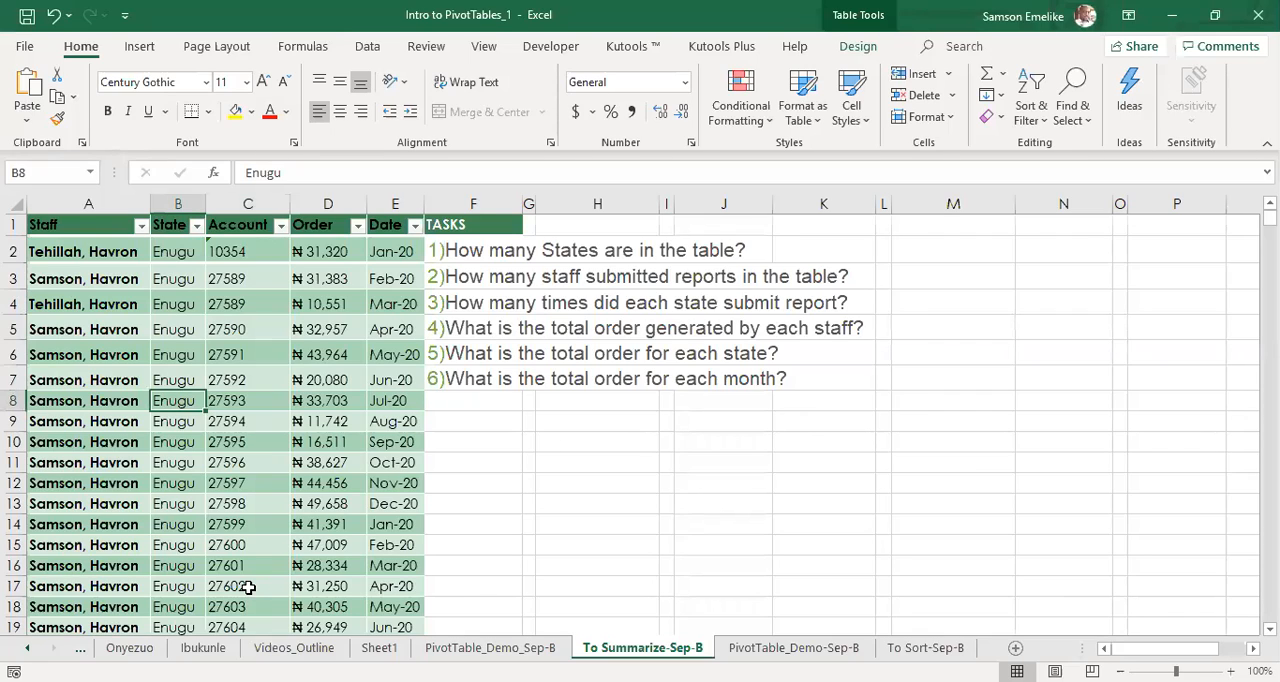
Look through the workbook's earlier sheet names, revisit Videos_Outline and return to the To Summarize-Sep-B sheet.
click(26, 650)
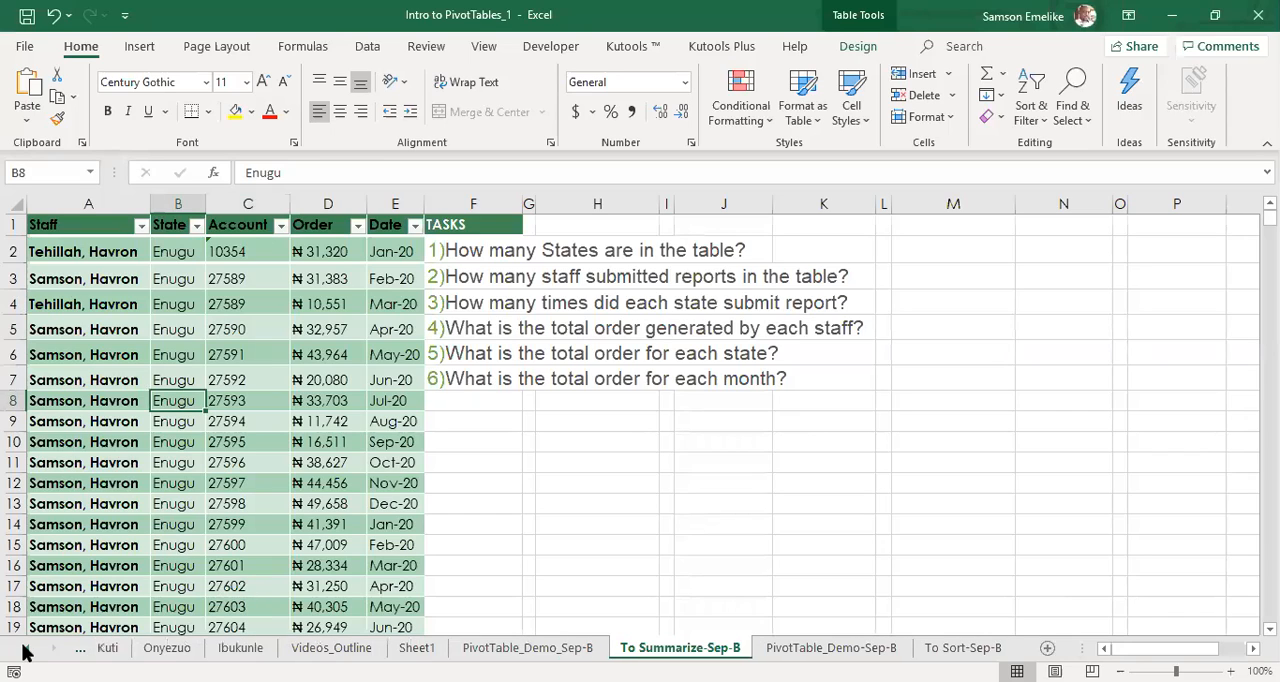
click(26, 650)
click(26, 650)
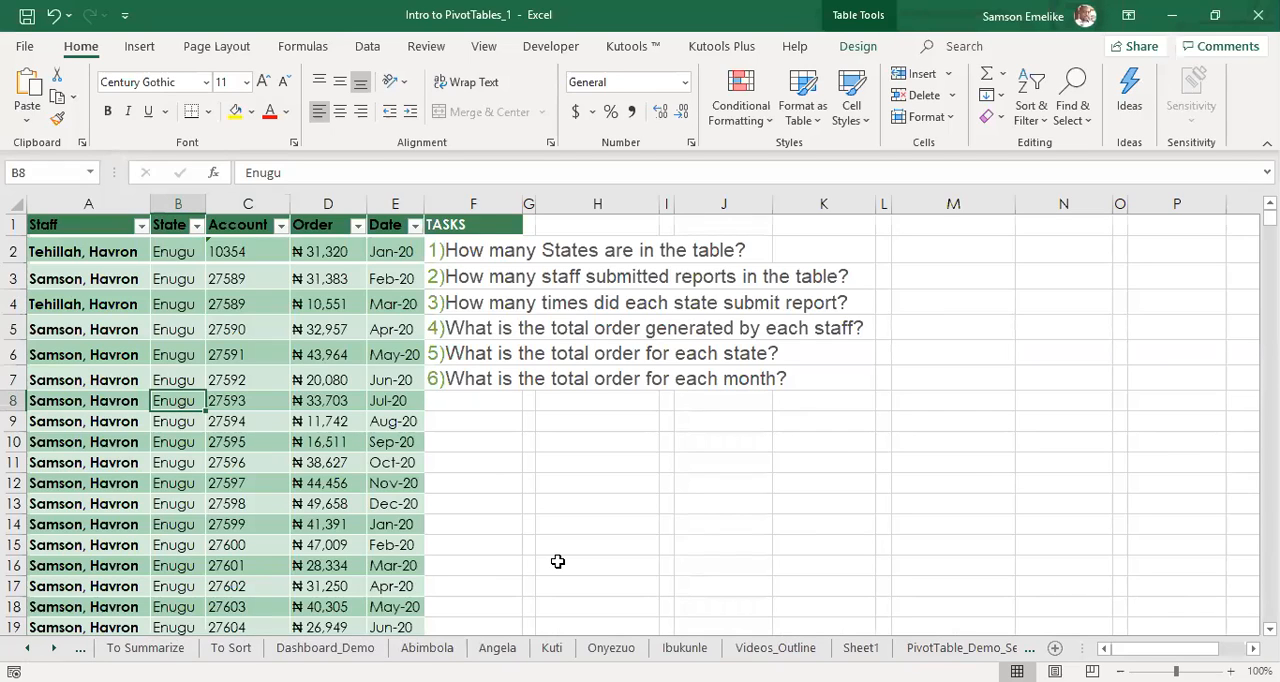
click(776, 648)
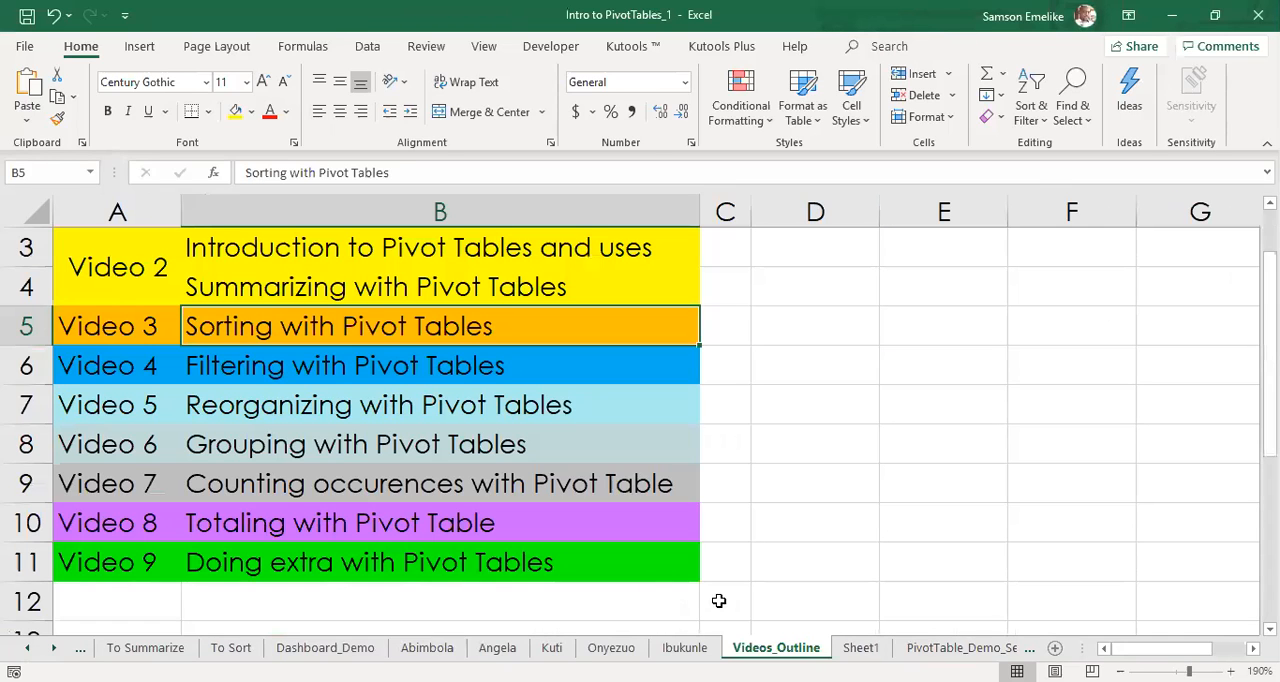
click(943, 650)
click(990, 648)
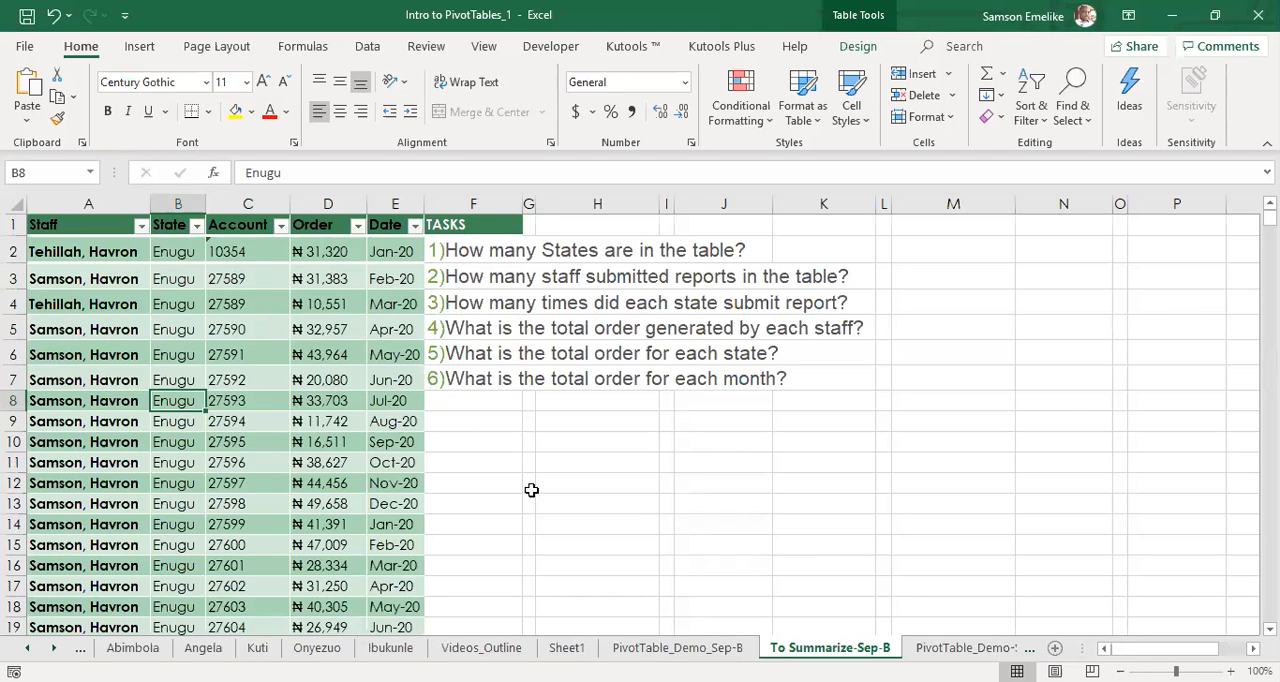
Review the video topics on the Videos_Outline sheet, stepping from Summarizing through Grouping and on to the last entries.
click(479, 646)
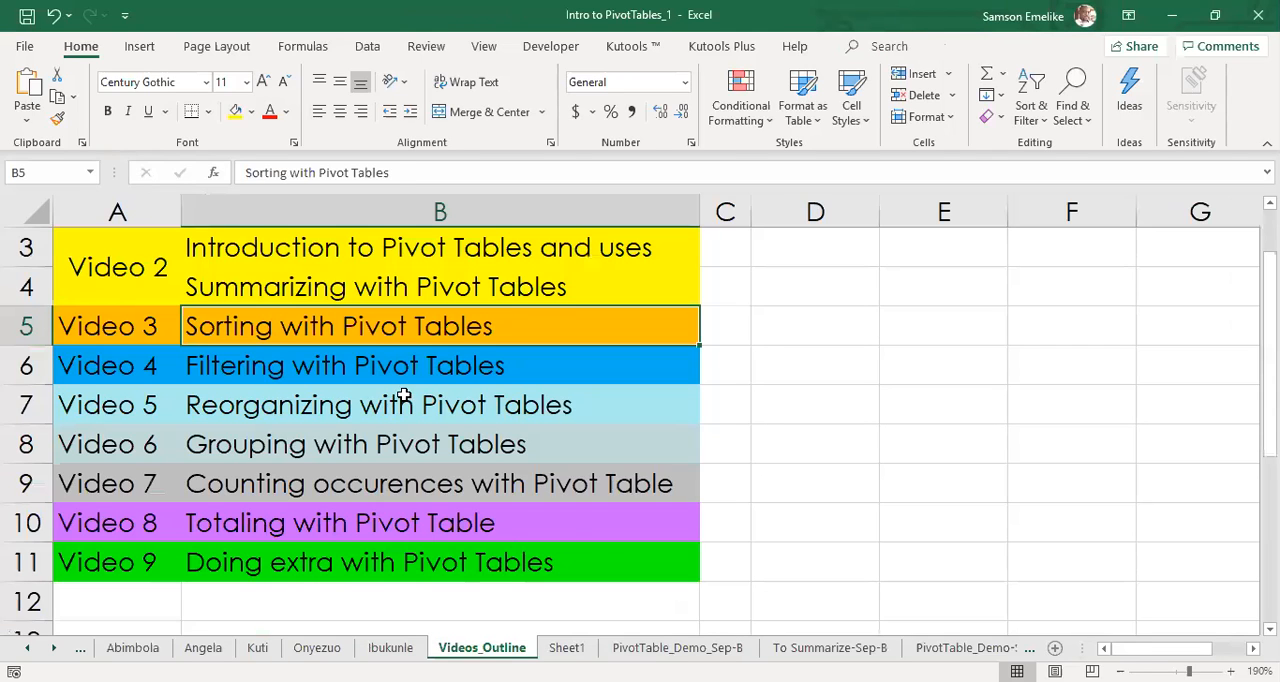
scroll(404, 398, up, 1)
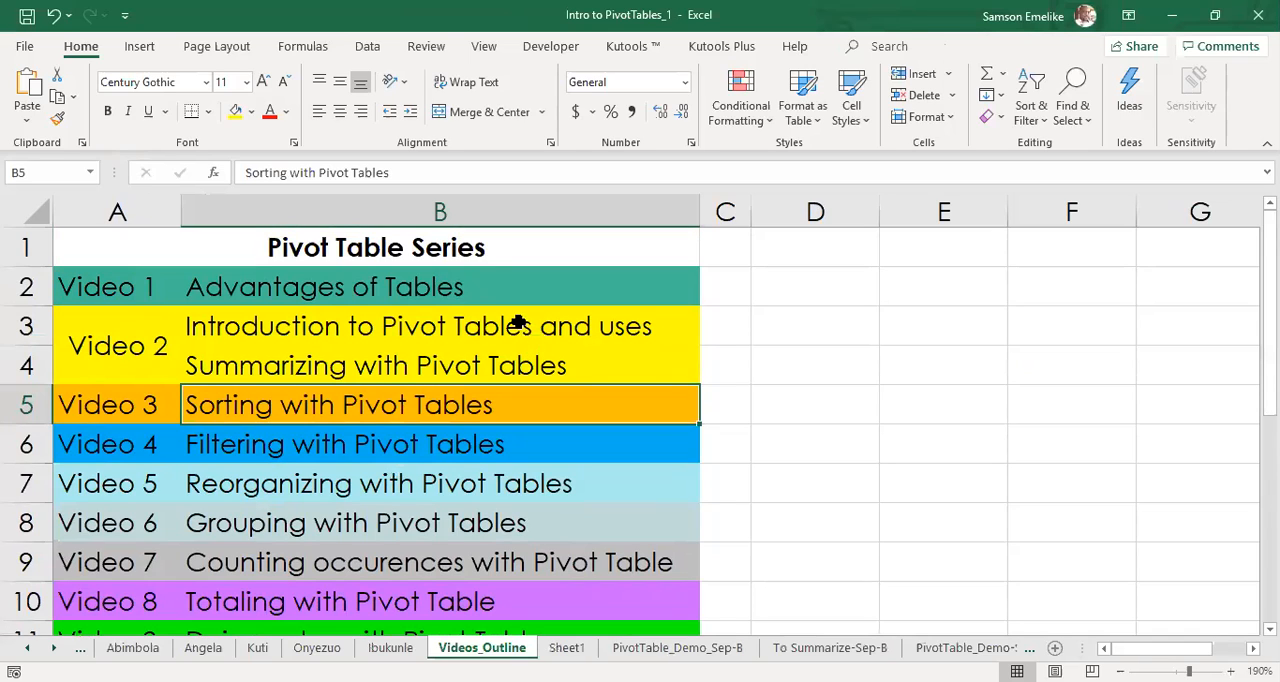
click(276, 362)
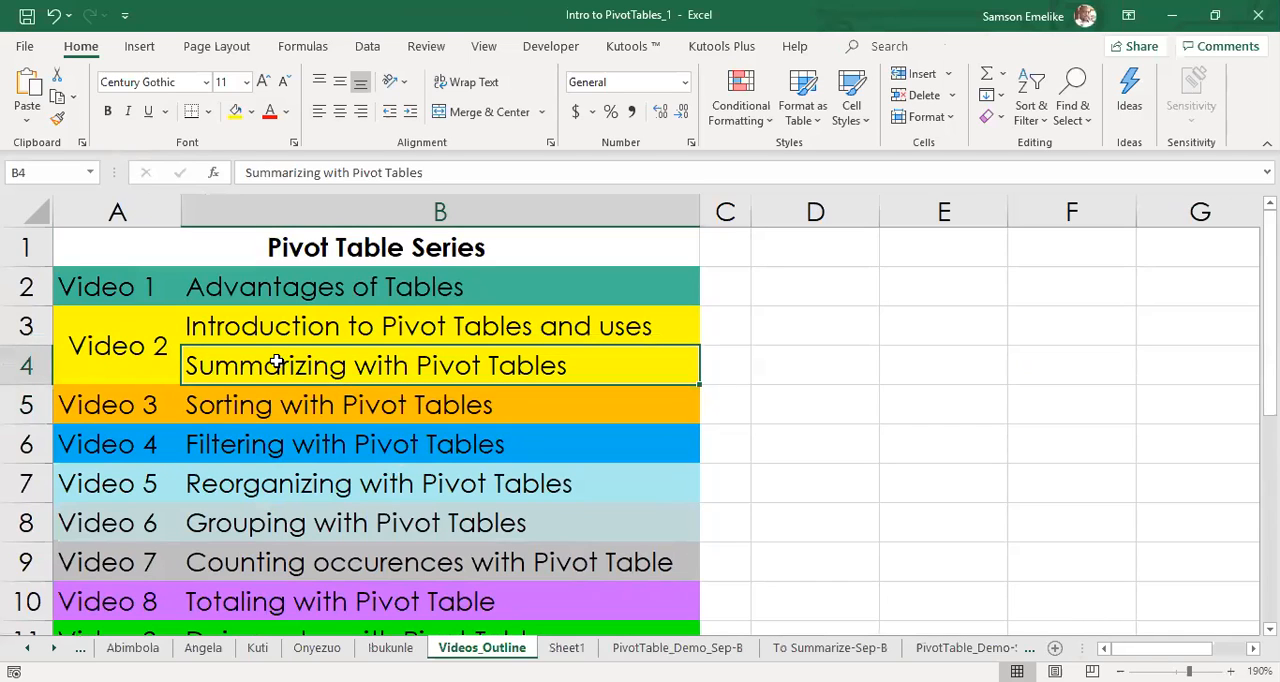
click(236, 406)
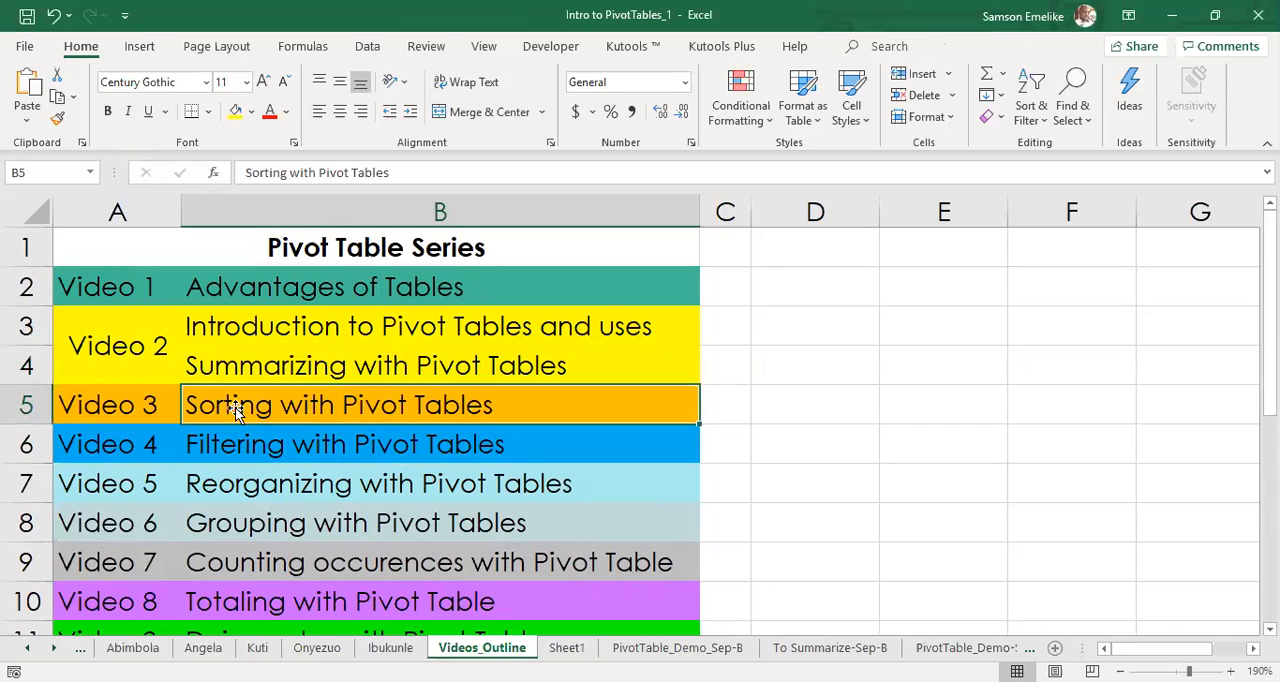
click(268, 448)
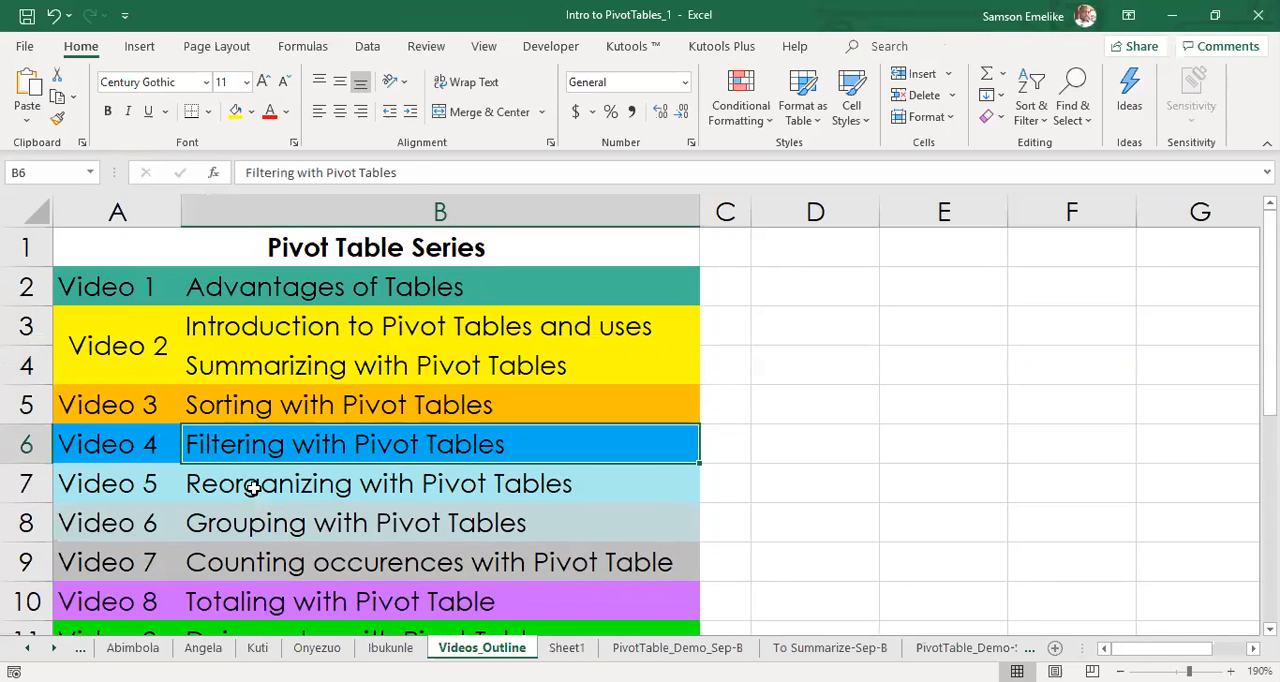
click(253, 487)
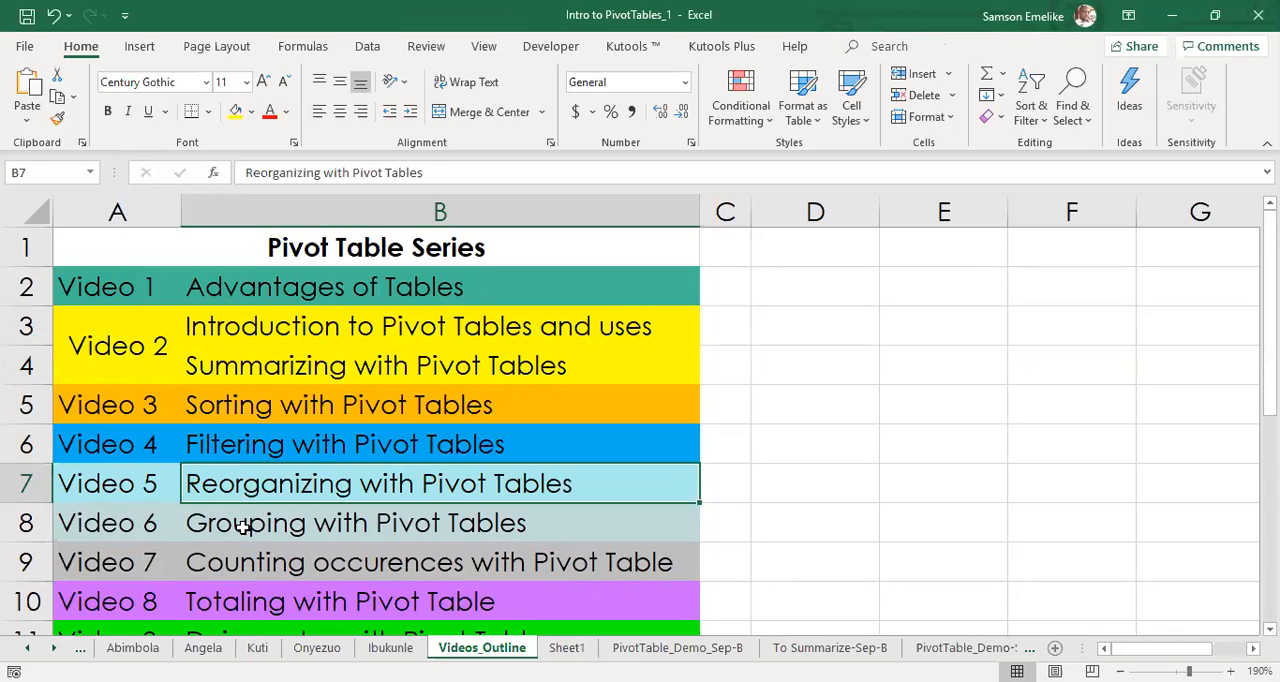
click(244, 529)
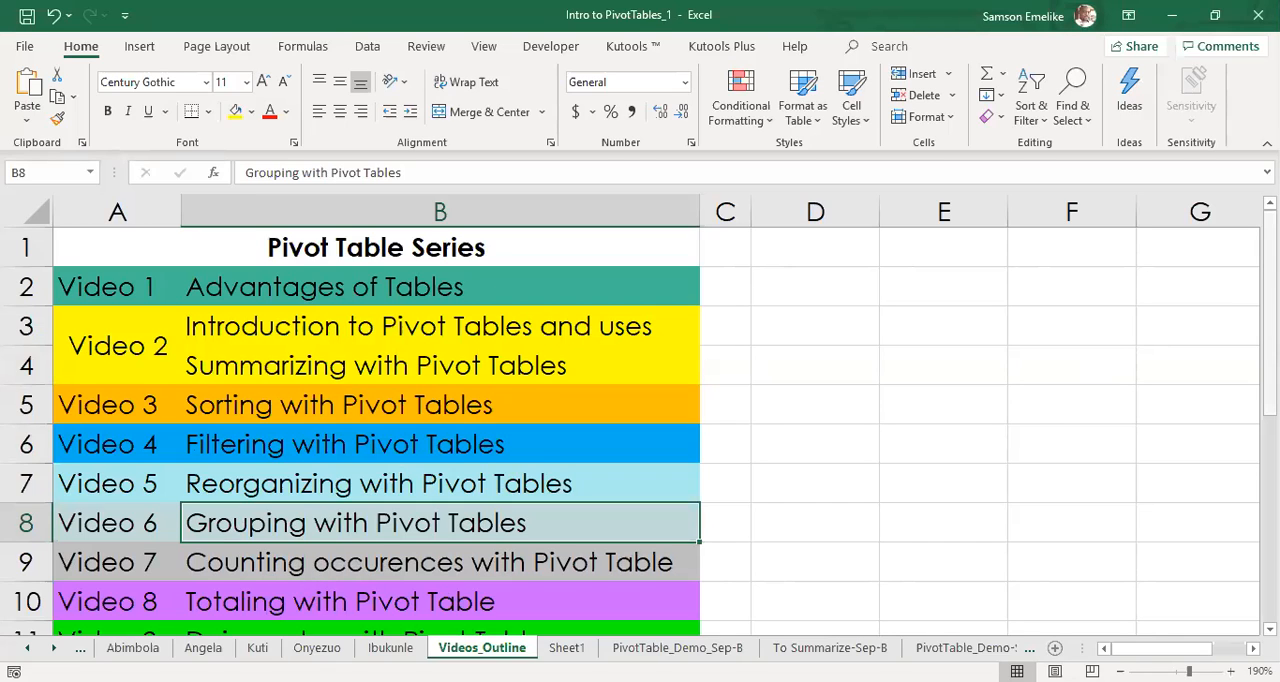
drag(1269, 250, 1269, 262)
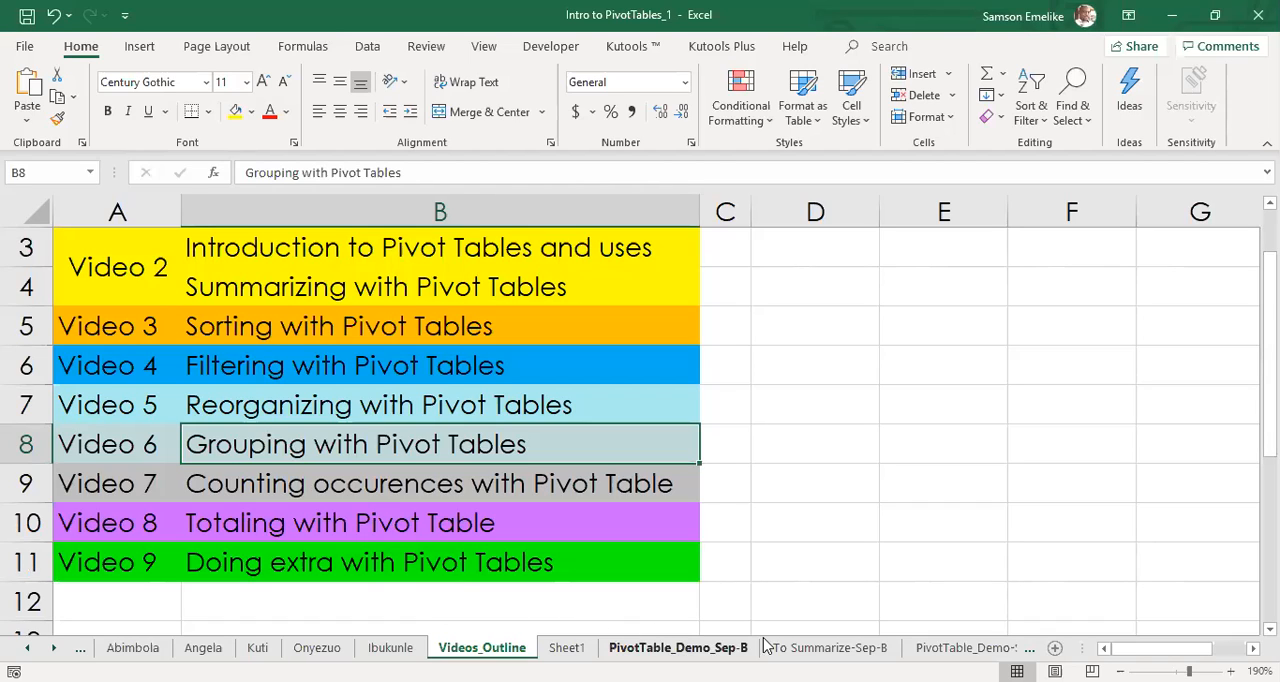
Examine the State column of the To Summarize-Sep-B table for the different states it contains.
click(830, 648)
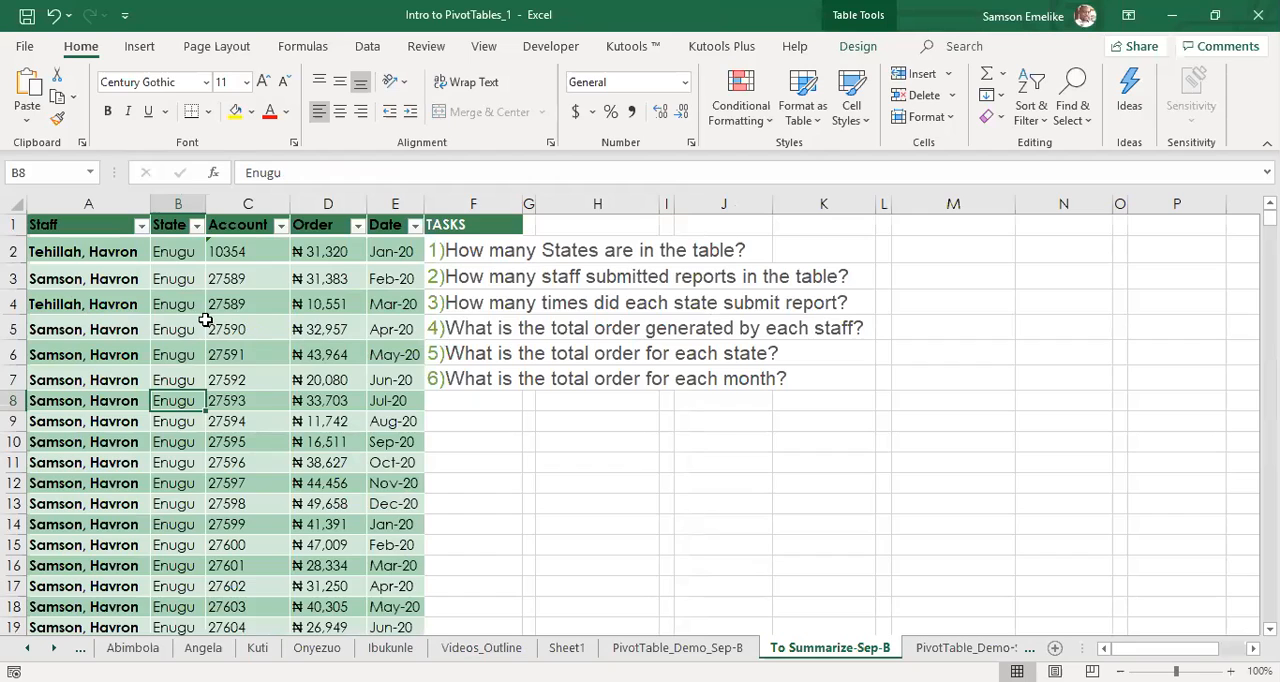
scroll(165, 258, down, 5)
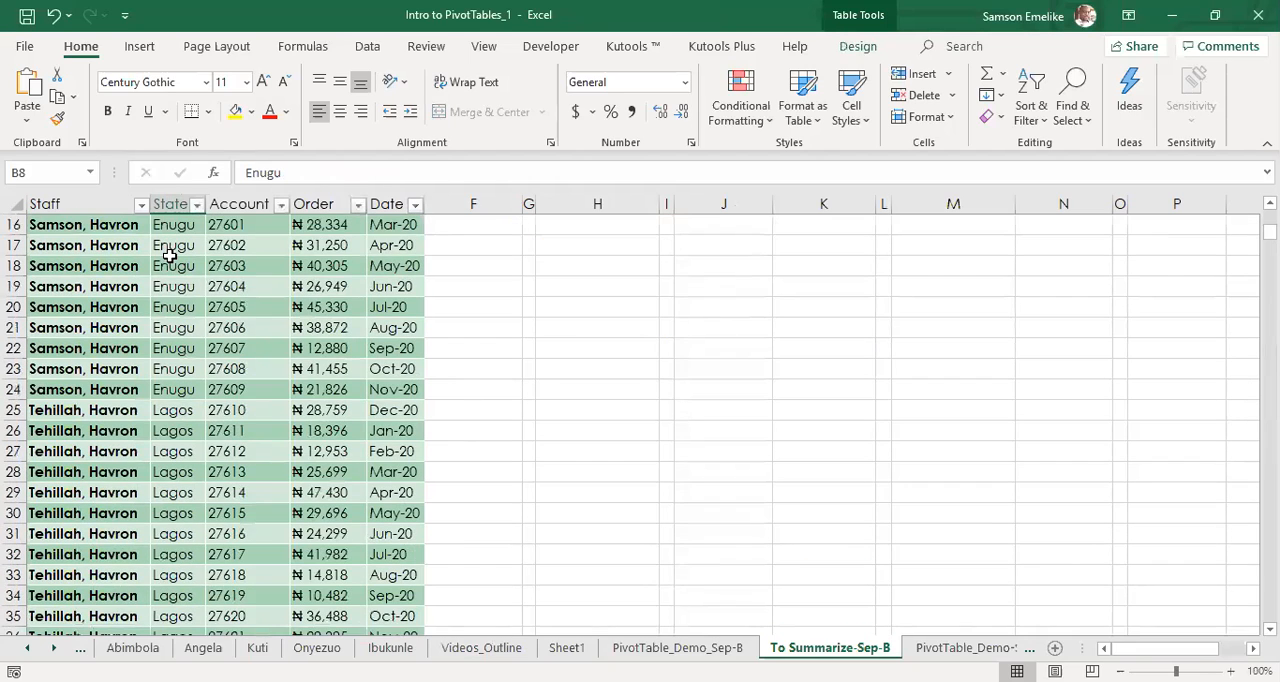
scroll(170, 256, down, 5)
scroll(170, 256, down, 20)
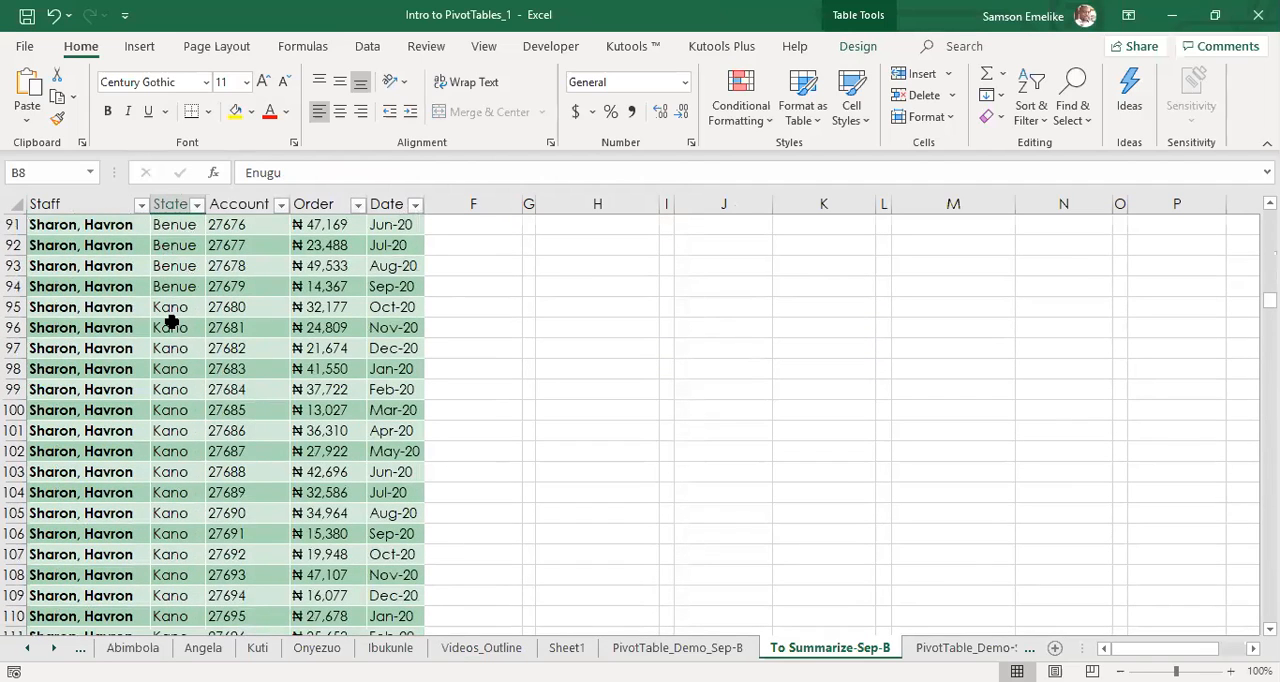
scroll(172, 322, down, 5)
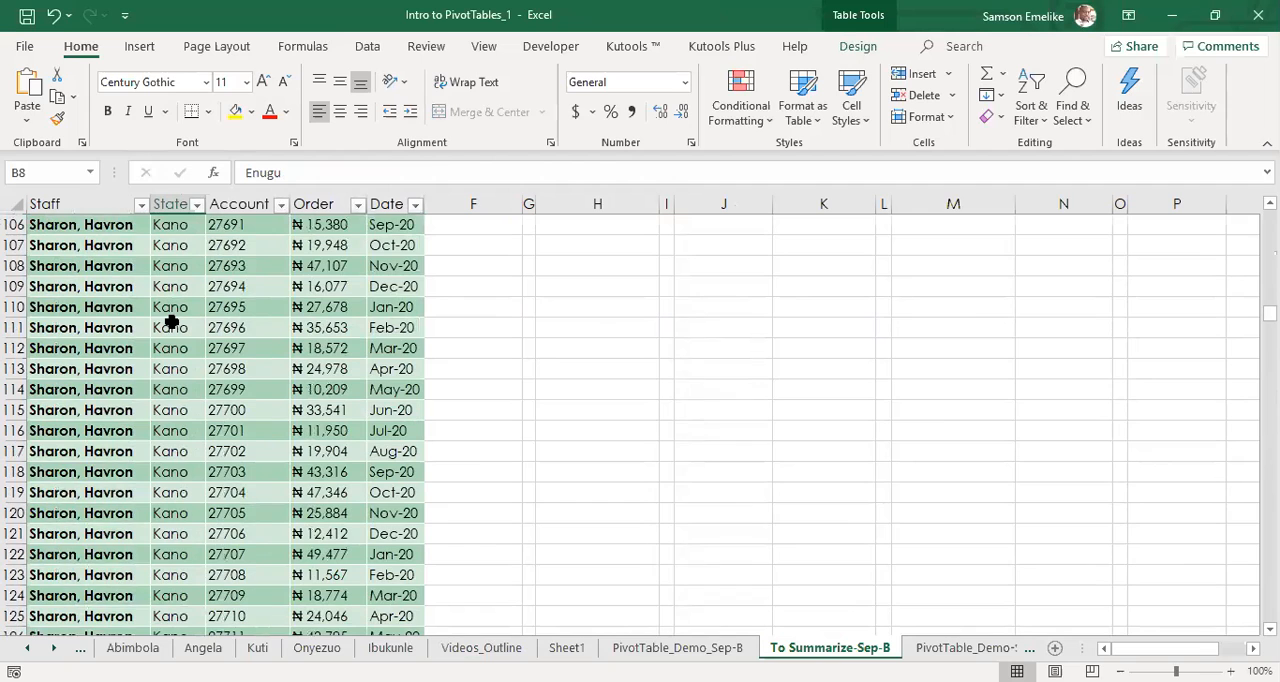
scroll(172, 322, up, 20)
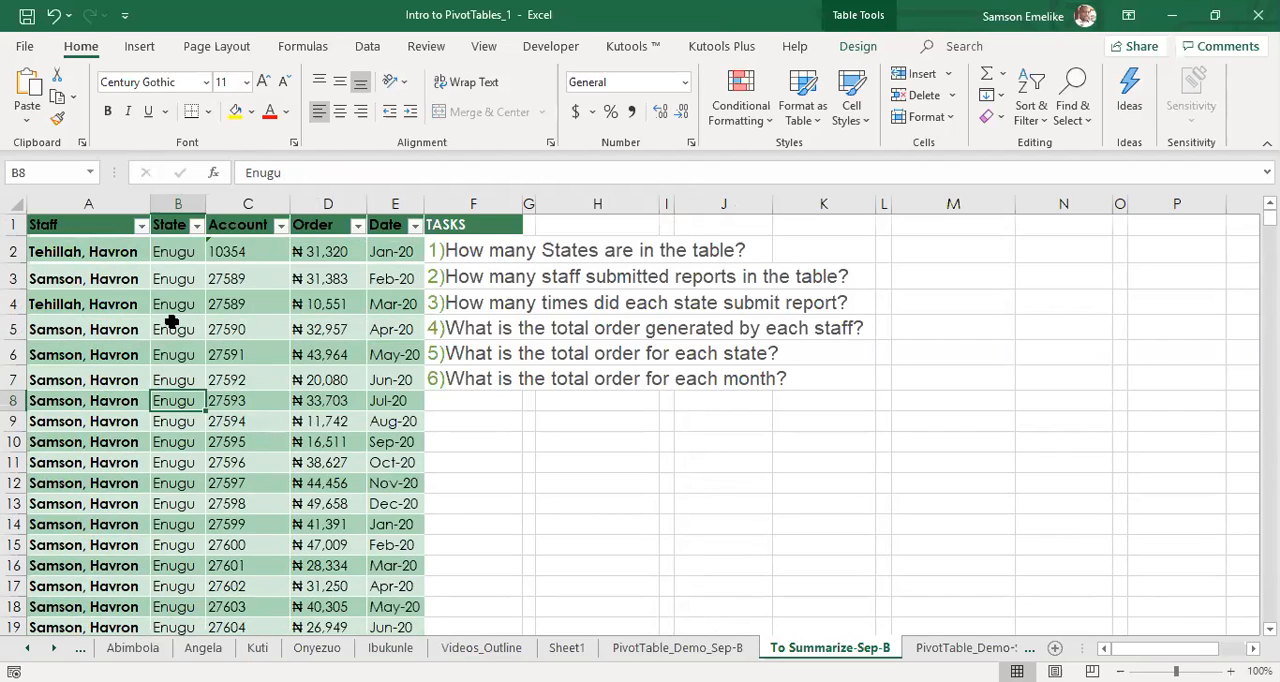
Examine the Staff column down to the table's last record and return to its header.
scroll(62, 254, down, 5)
click(63, 245)
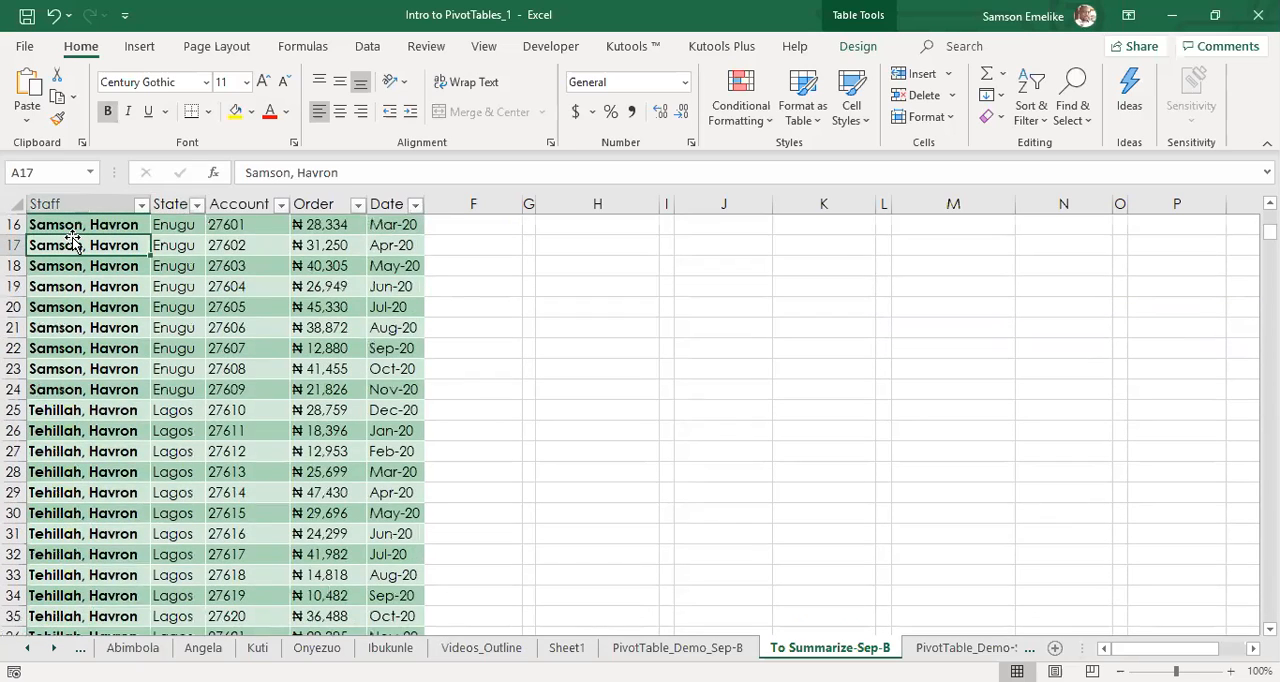
key(ctrl+Down)
scroll(57, 586, down, 5)
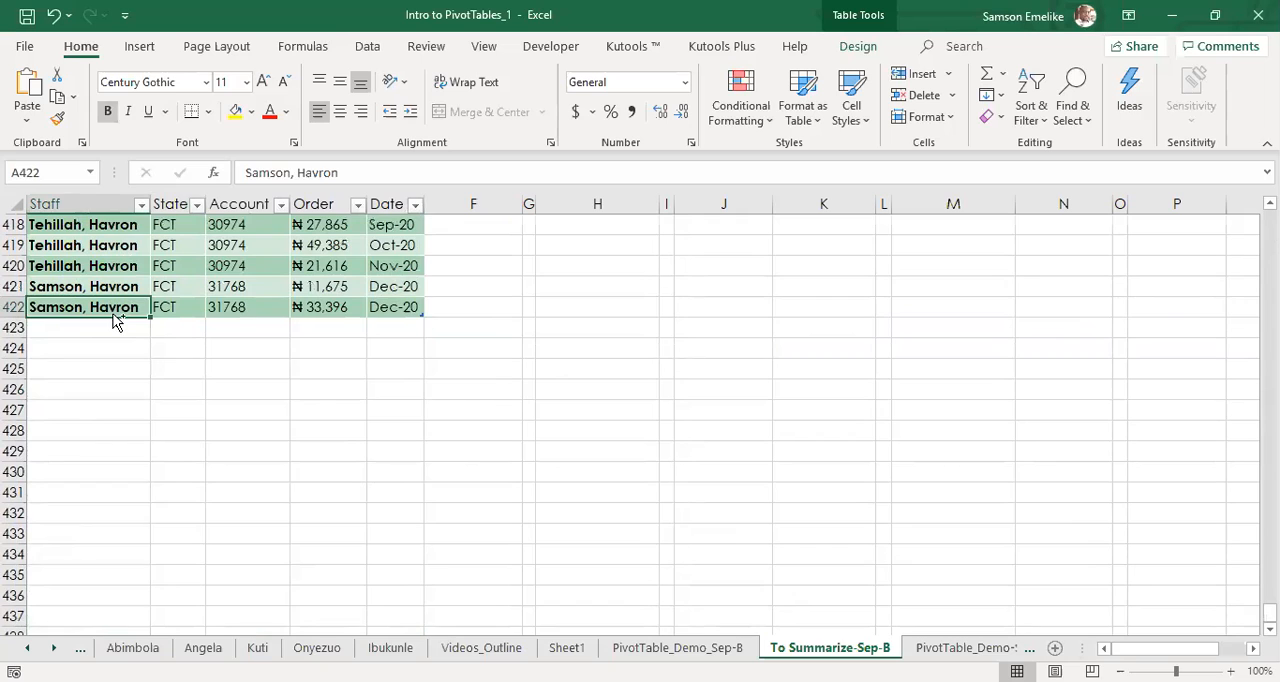
key(ctrl+Up)
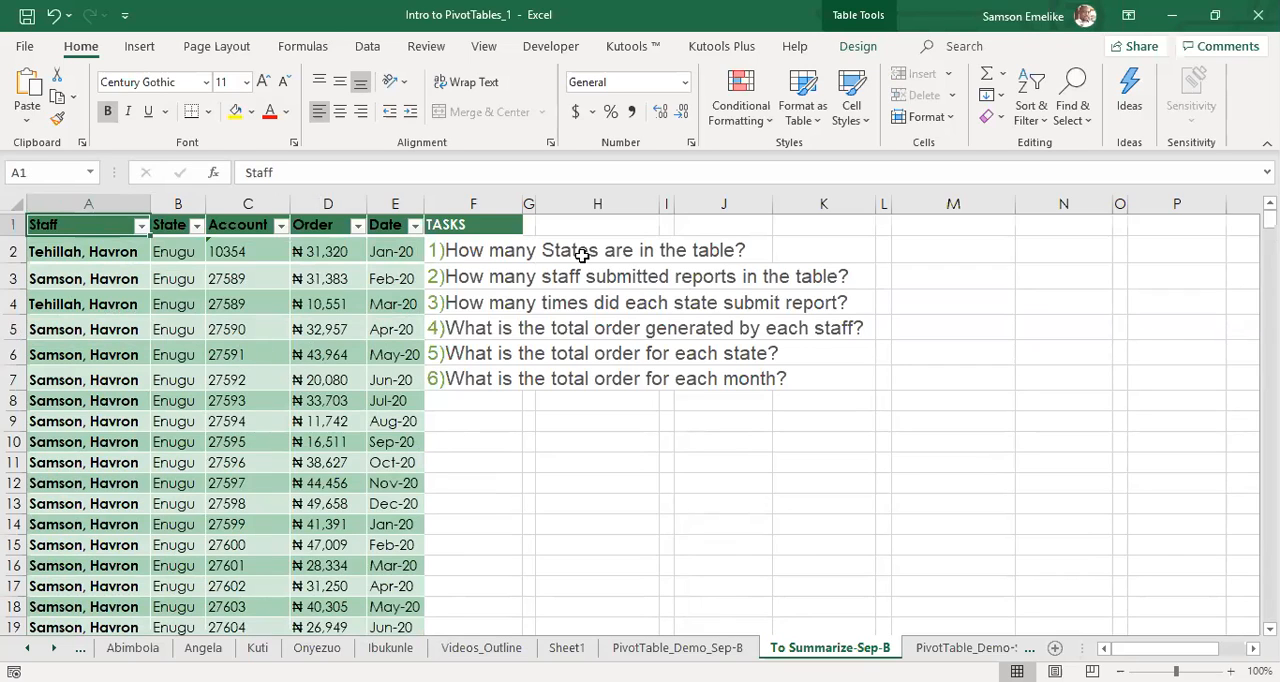
Start a pivot table from the order table and check that the selected source range reaches the table's last record.
click(190, 308)
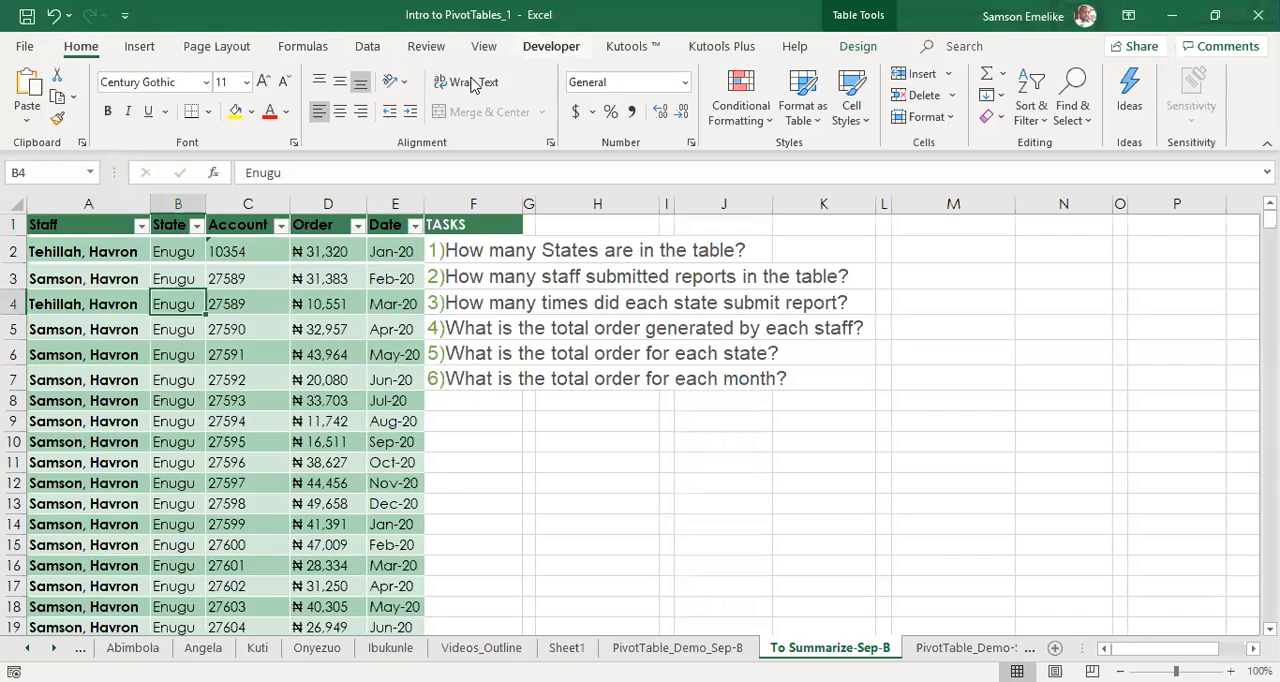
click(145, 52)
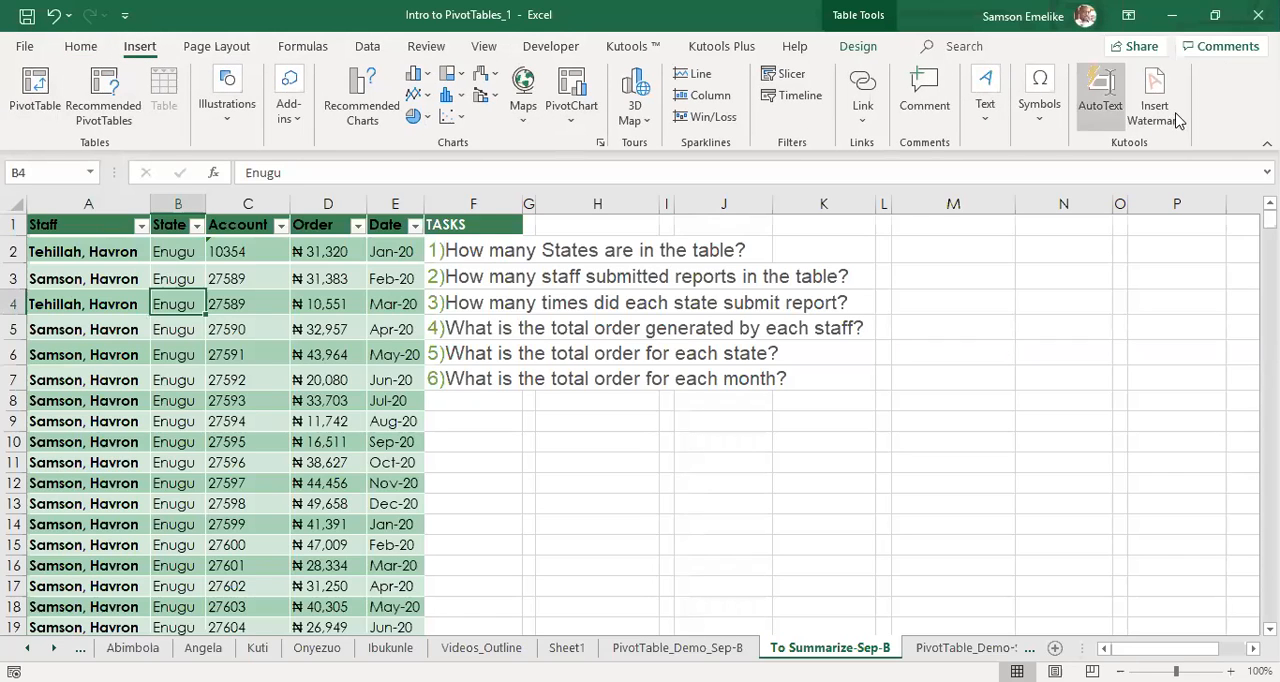
click(29, 88)
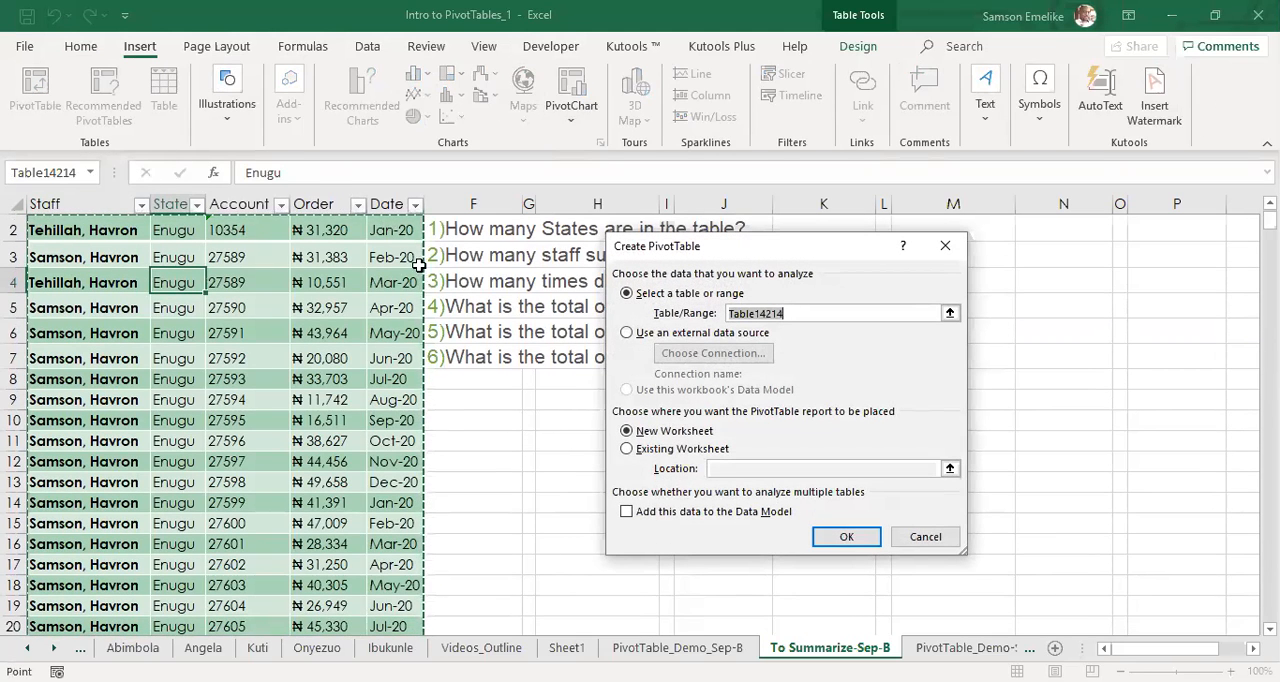
scroll(381, 451, down, 20)
scroll(381, 451, down, 20)
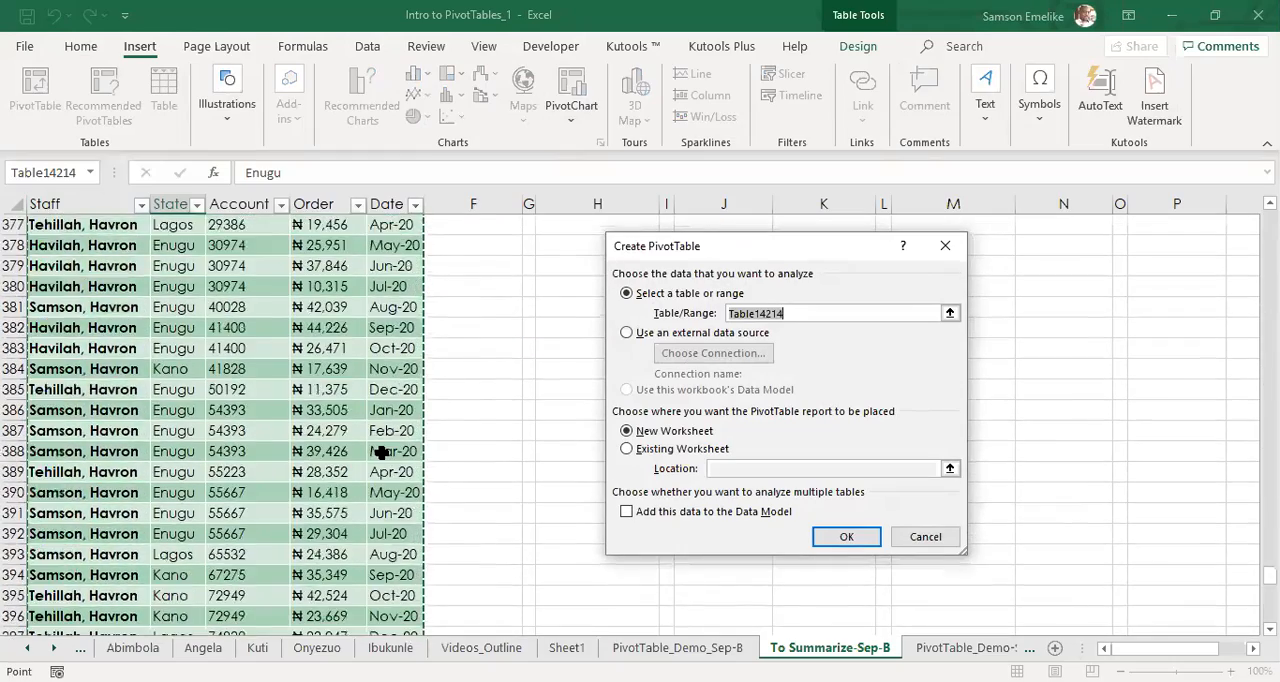
scroll(381, 451, down, 19)
scroll(381, 457, up, 9)
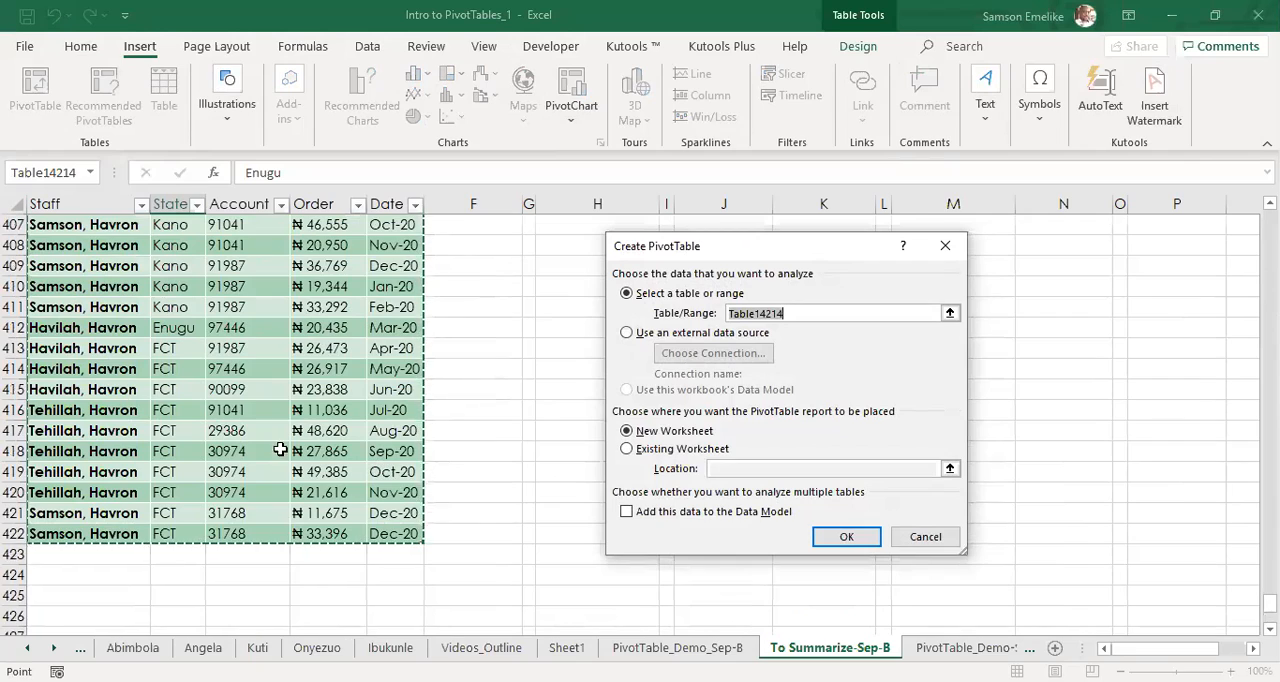
scroll(311, 397, up, 20)
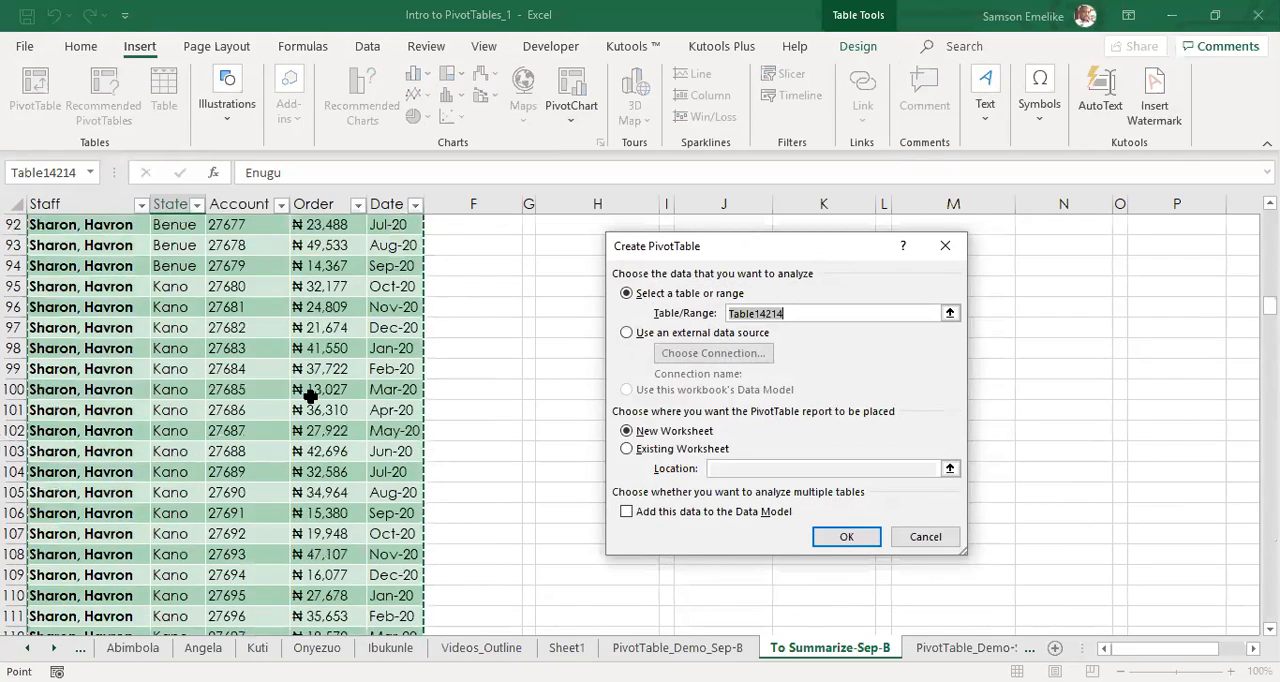
scroll(311, 397, up, 20)
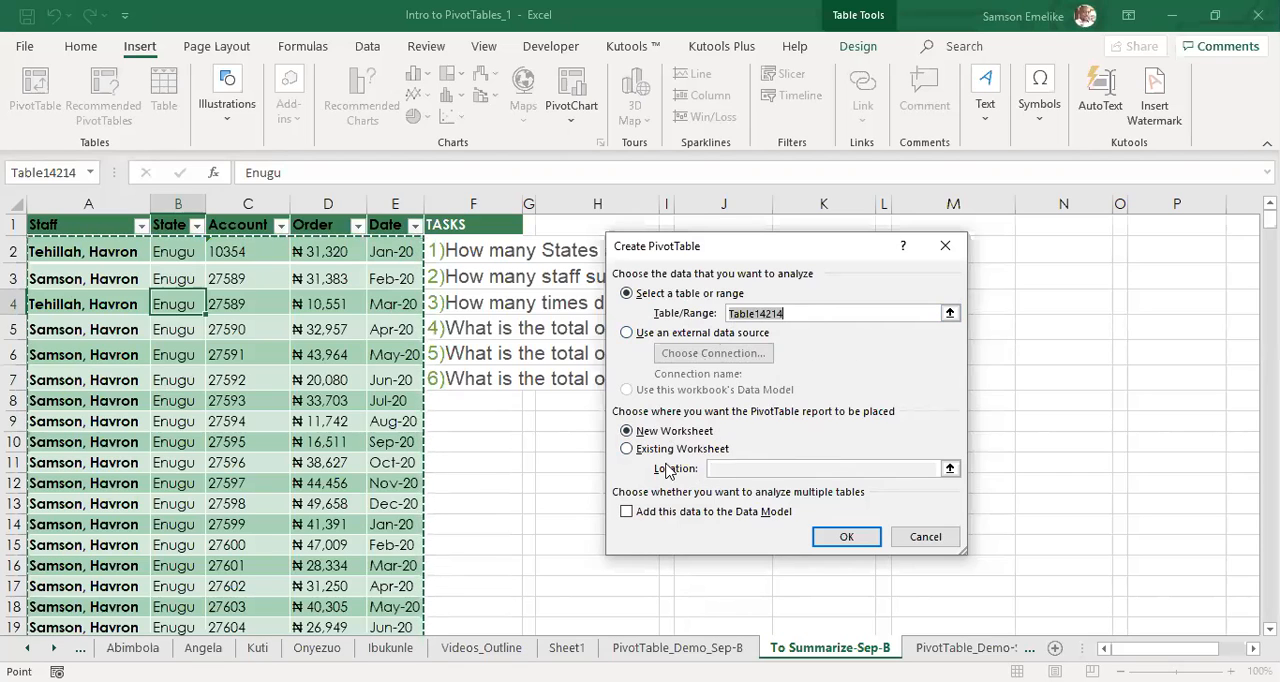
Place the pivot table on the existing To Summarize-Sep-B sheet at cell H10 and create it.
click(627, 450)
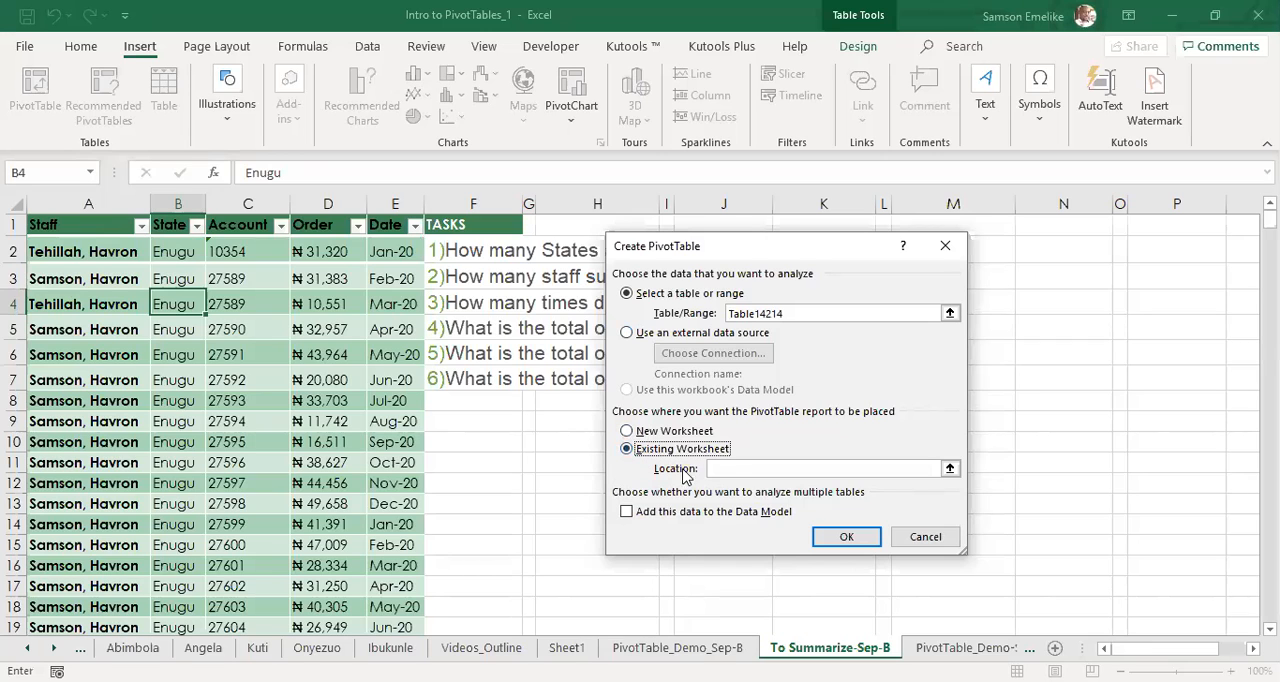
click(724, 470)
scroll(783, 275, down, 5)
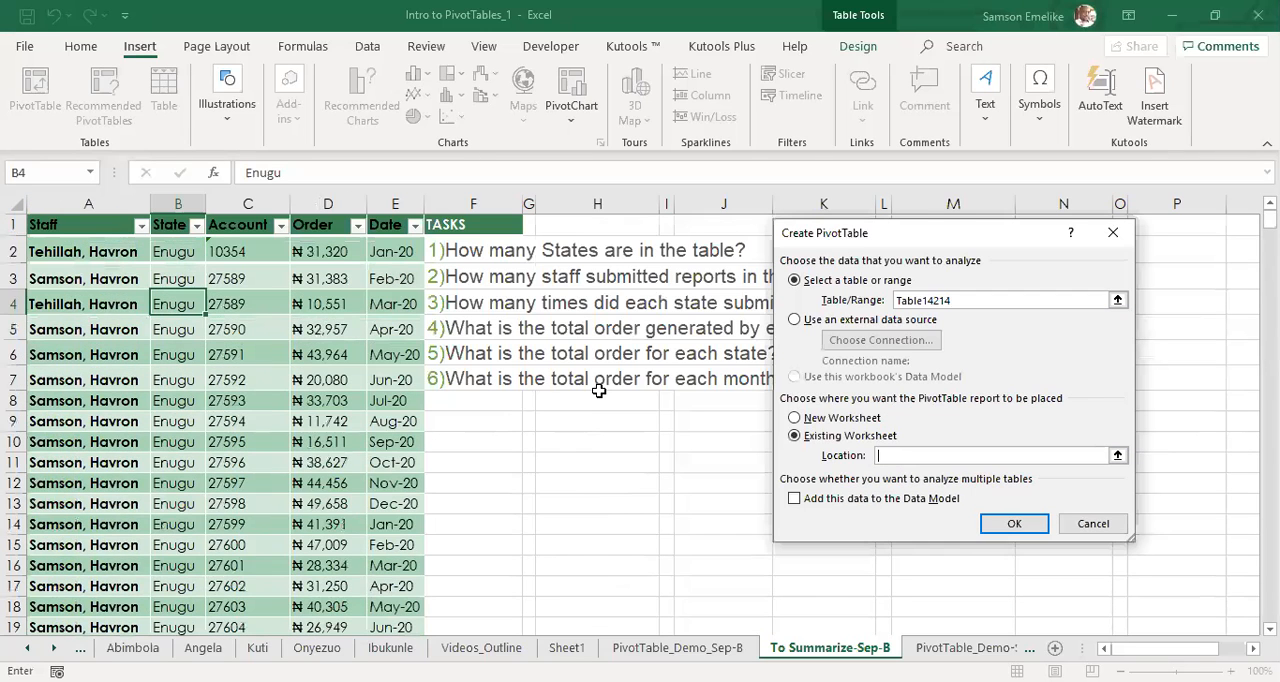
click(578, 440)
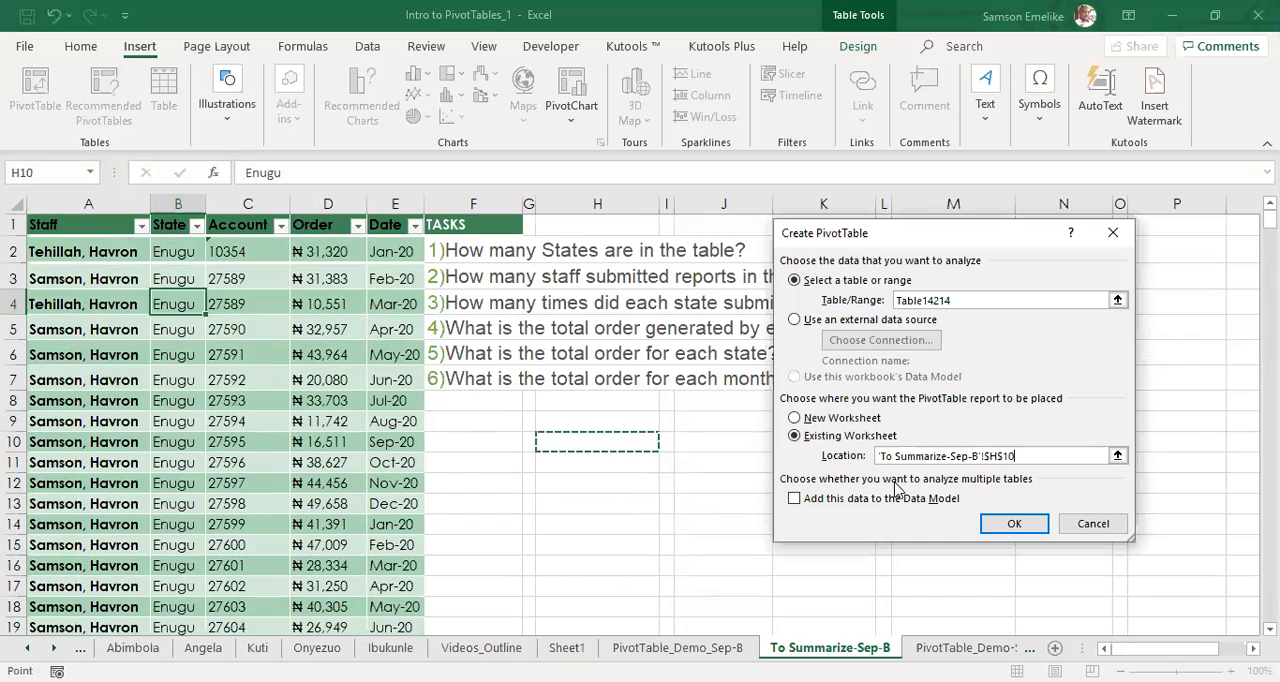
click(1014, 524)
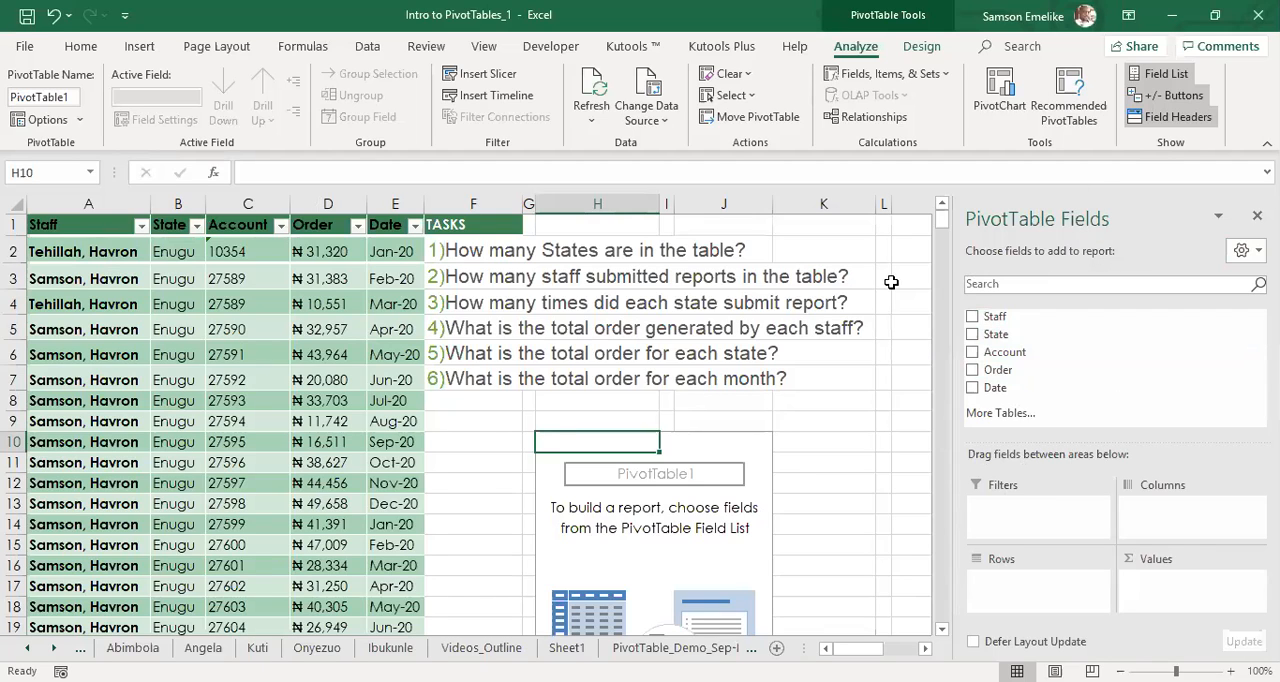
Undock the PivotTable Fields pane so it floats over the sheet, resize it and dock it back beside the sheet.
drag(1119, 204, 870, 252)
drag(976, 475, 986, 620)
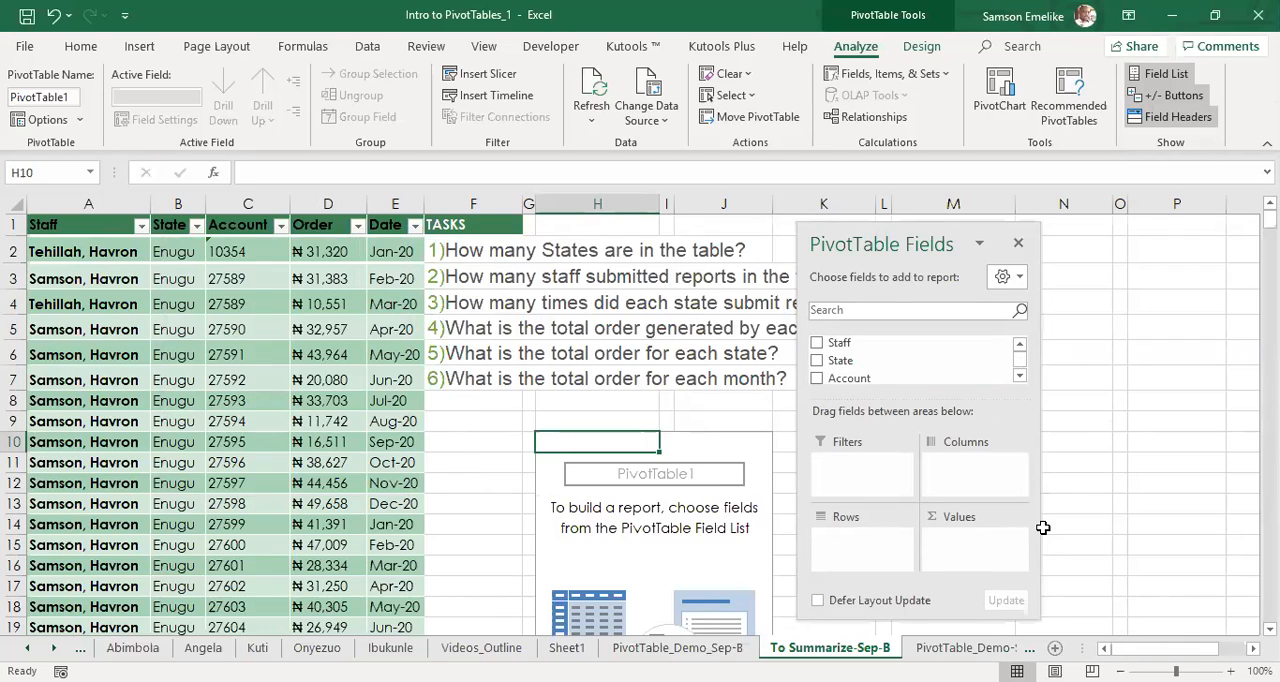
drag(980, 244, 1272, 250)
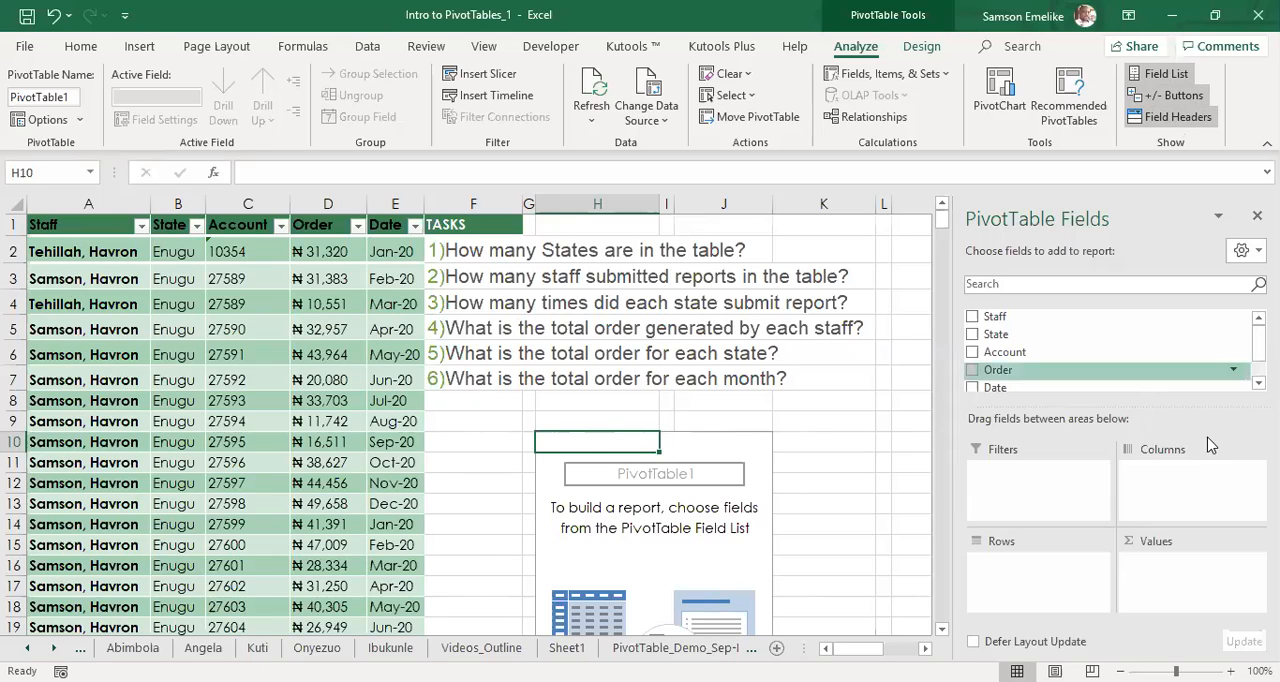
Add the State field to the rows of the pivot table at H10 and look over its list of states.
click(809, 420)
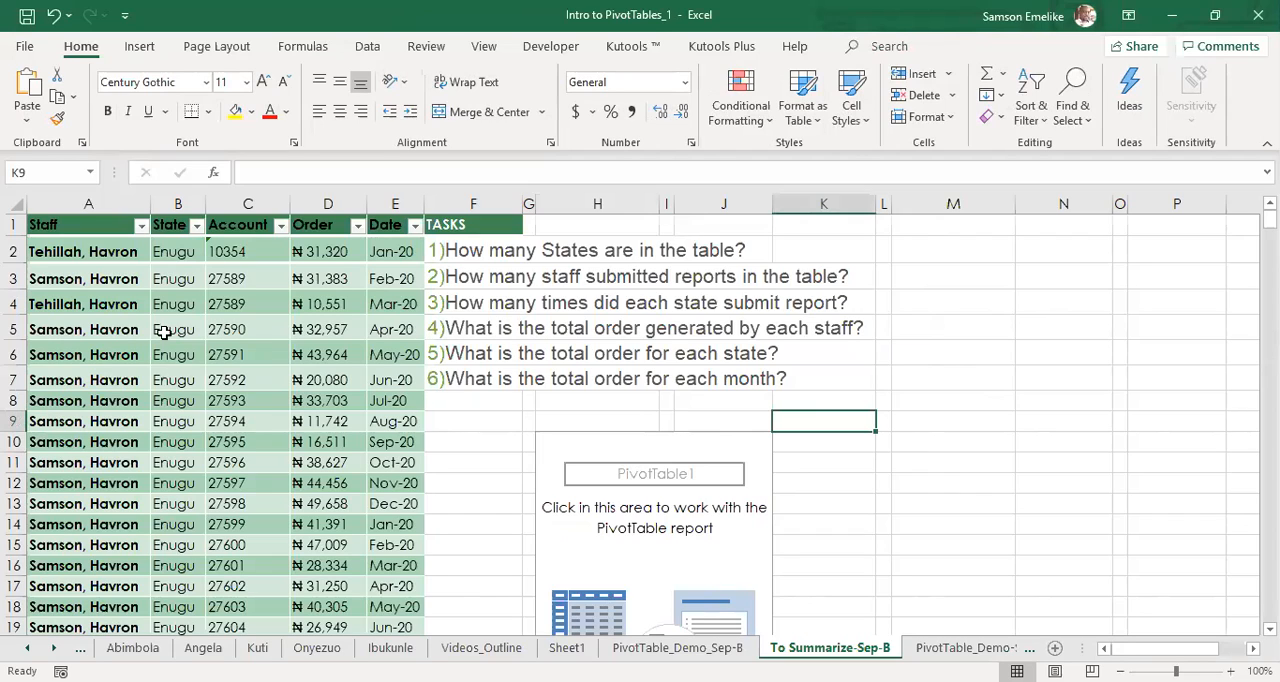
click(228, 356)
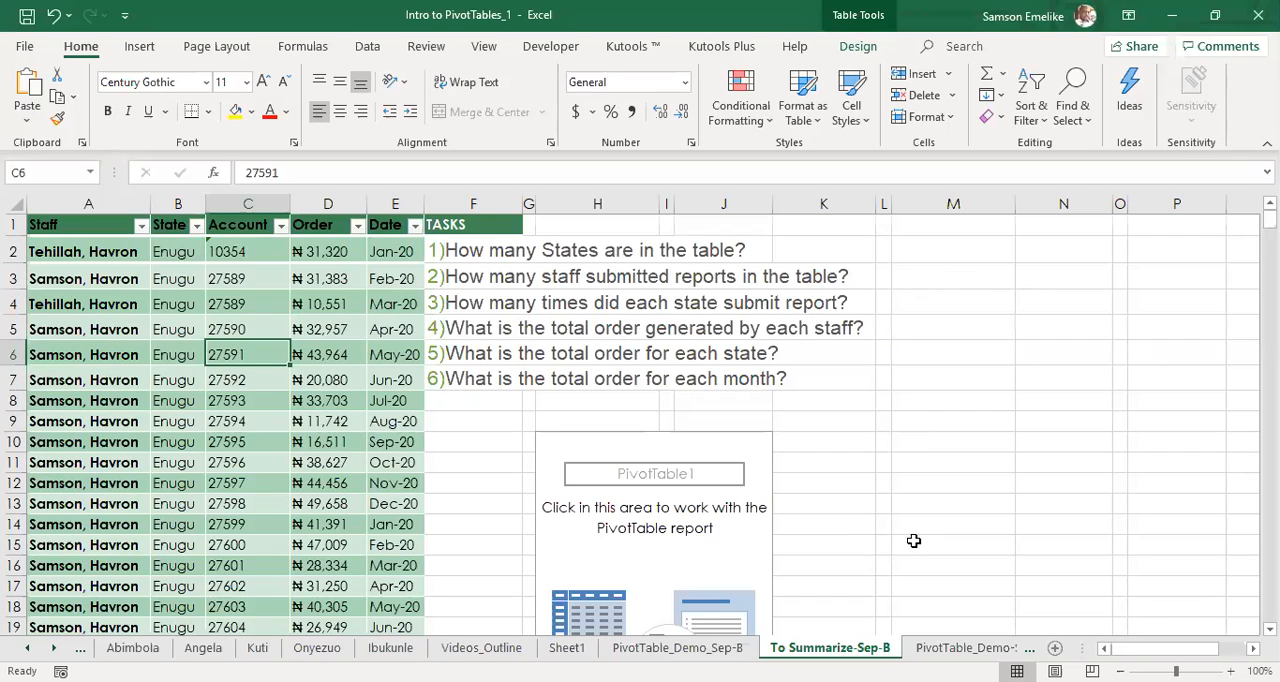
click(631, 451)
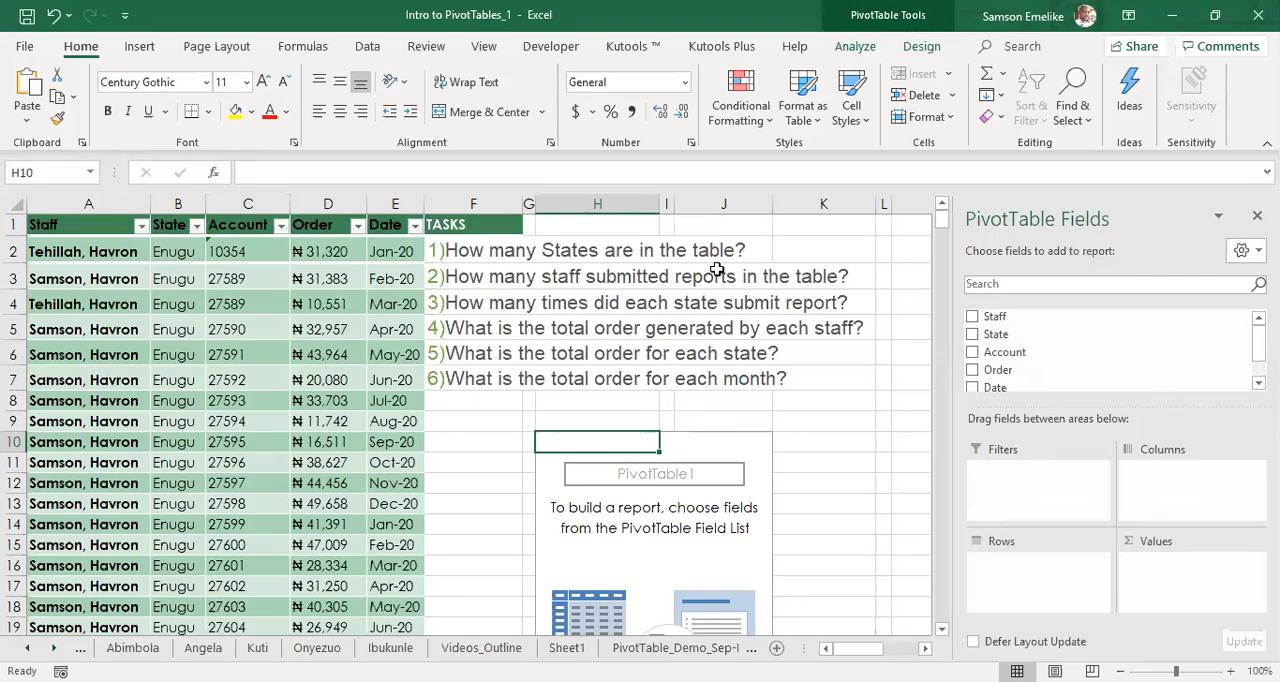
click(973, 335)
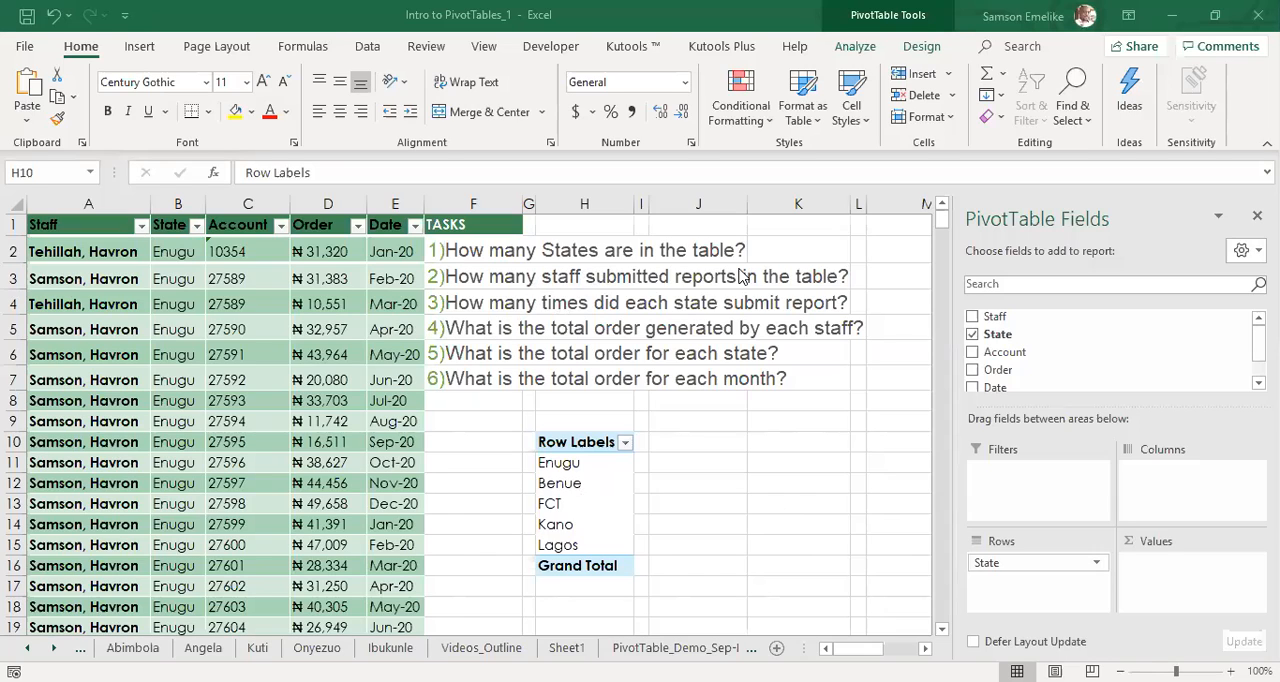
click(558, 449)
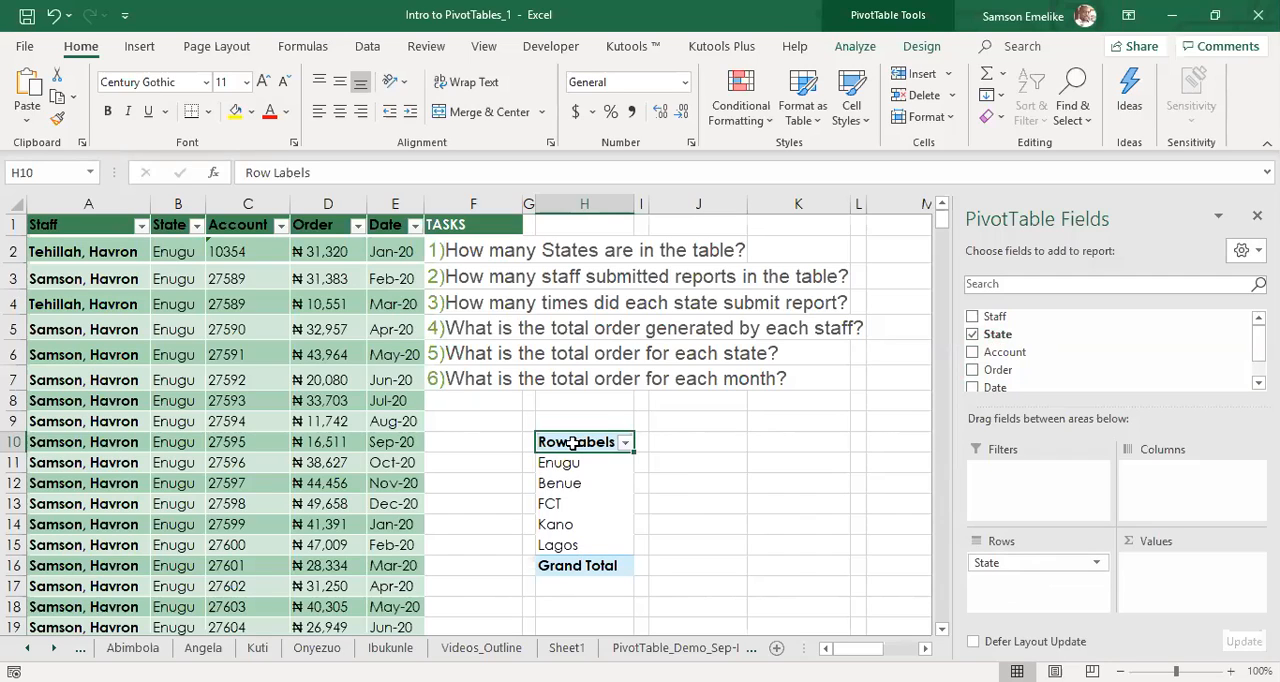
drag(573, 443, 577, 553)
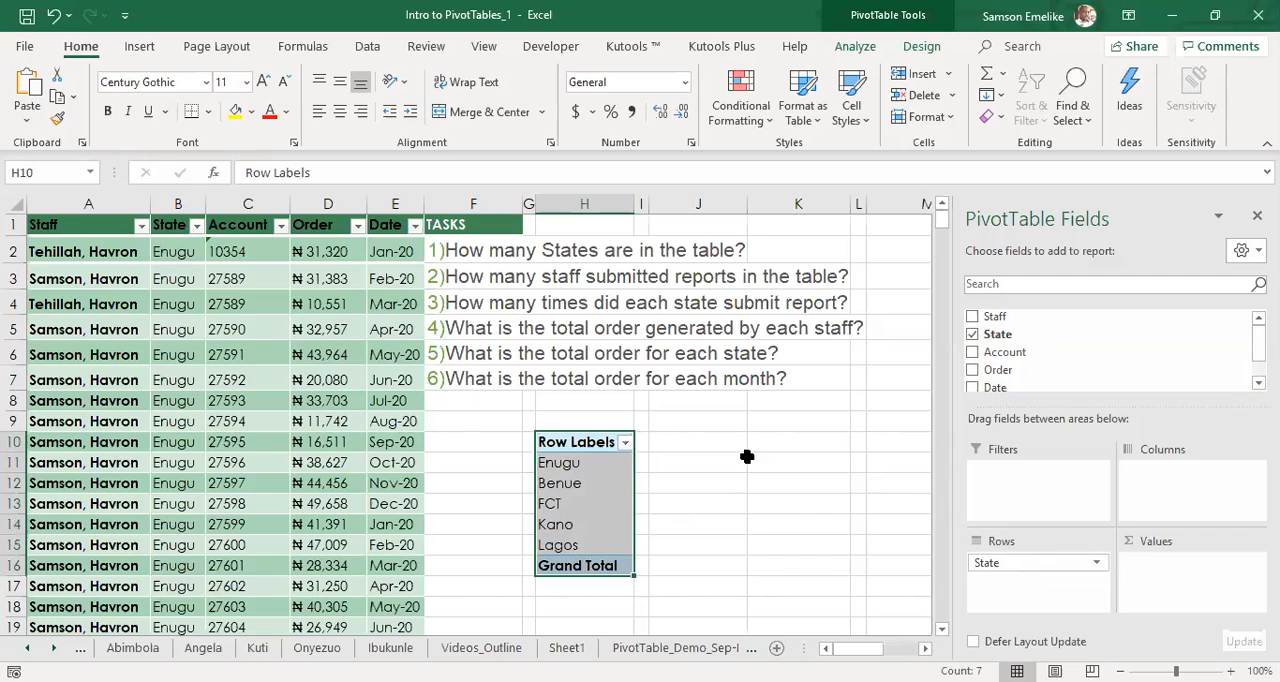
click(714, 441)
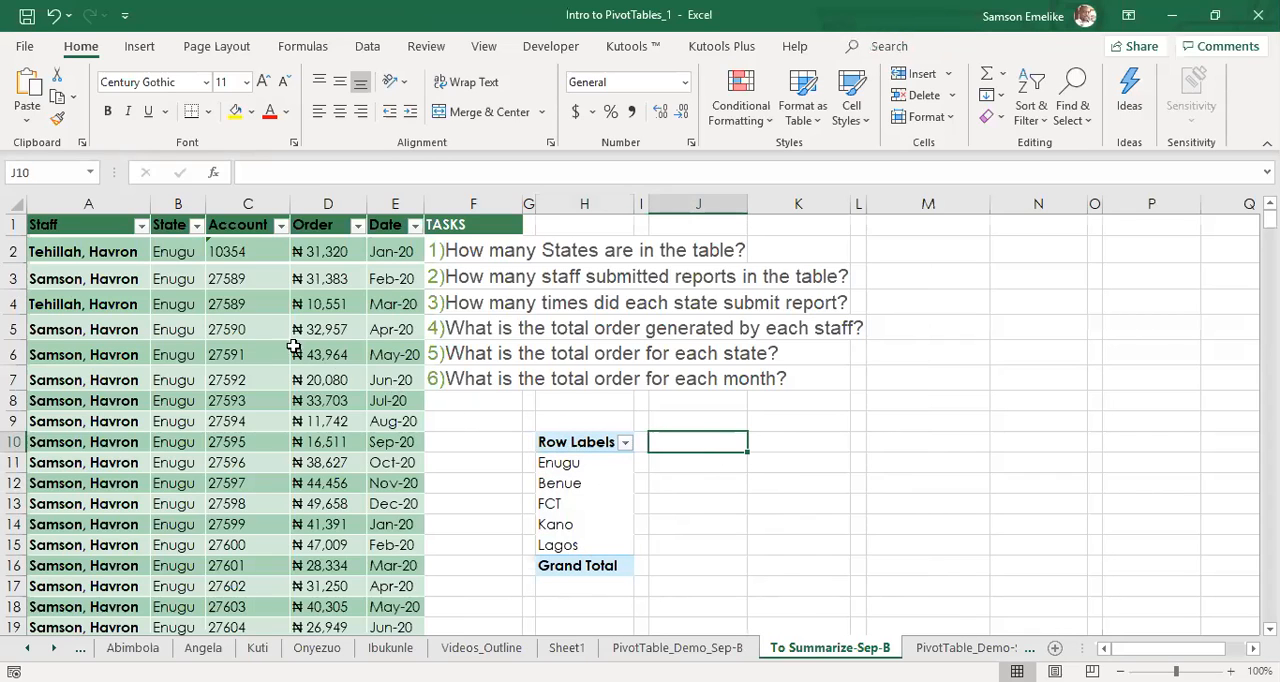
Start a second pivot table from the same order table and look over the records in its source range.
click(178, 329)
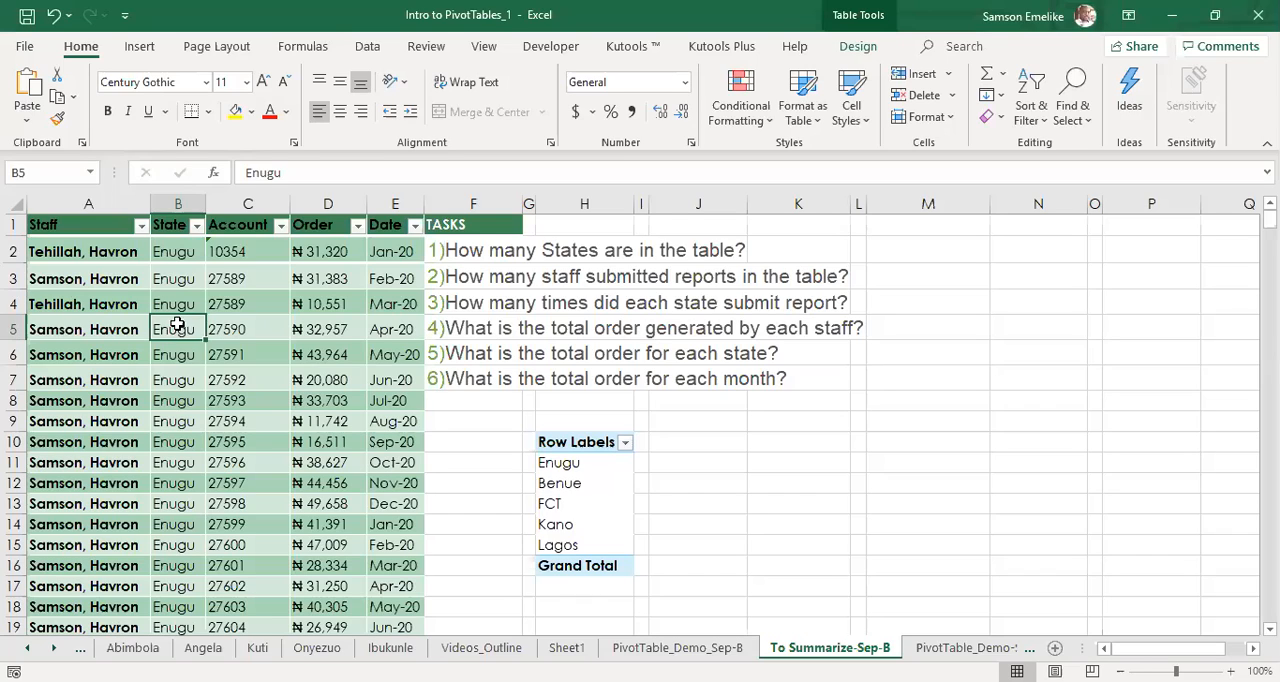
click(141, 47)
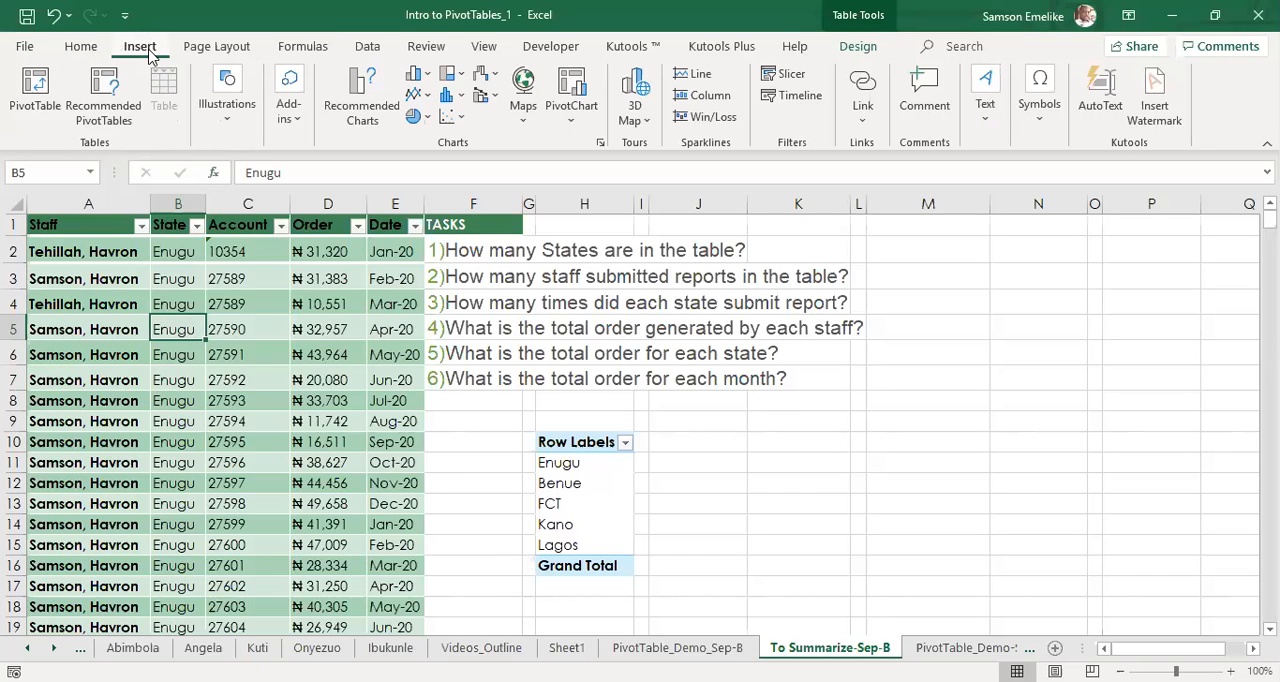
click(33, 107)
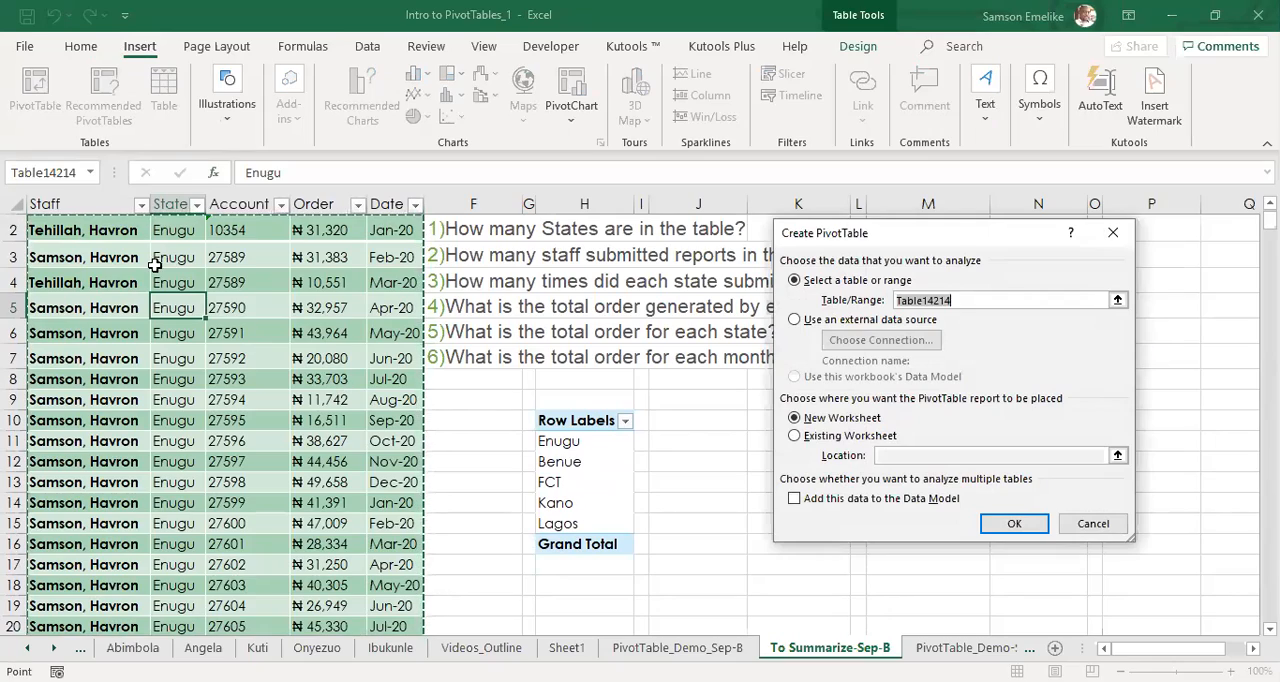
scroll(304, 339, down, 20)
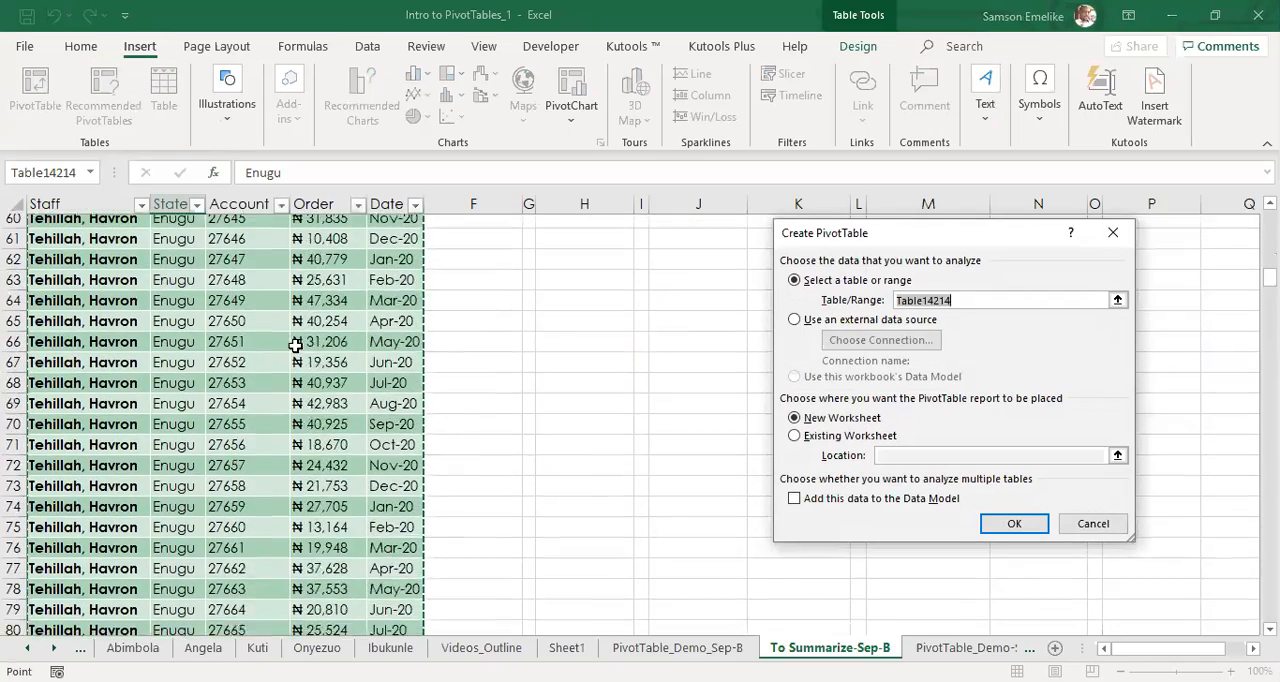
scroll(286, 351, down, 20)
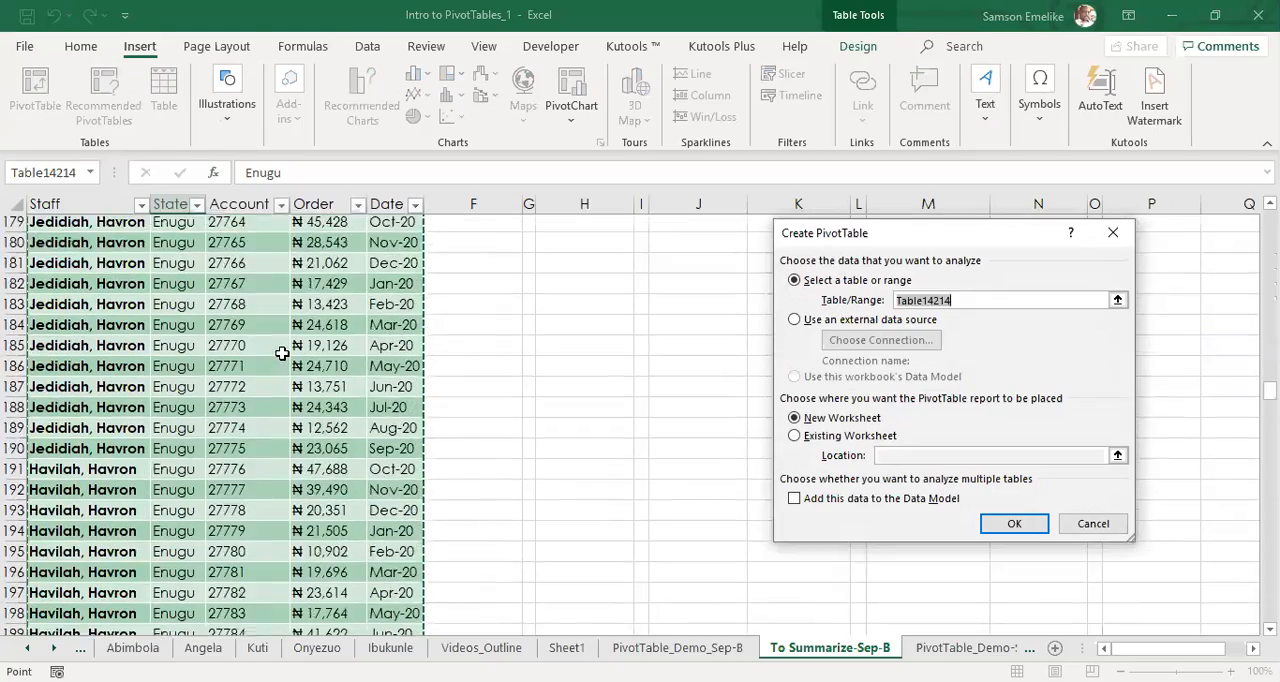
scroll(274, 355, down, 20)
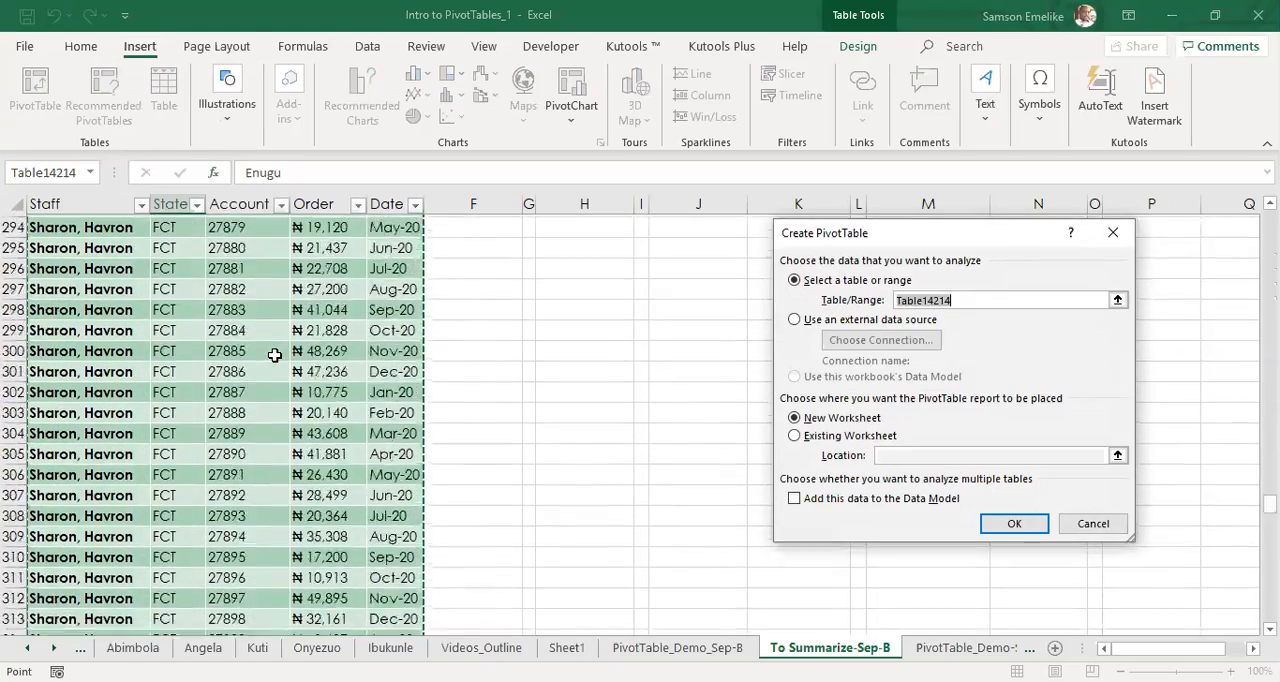
scroll(274, 355, up, 20)
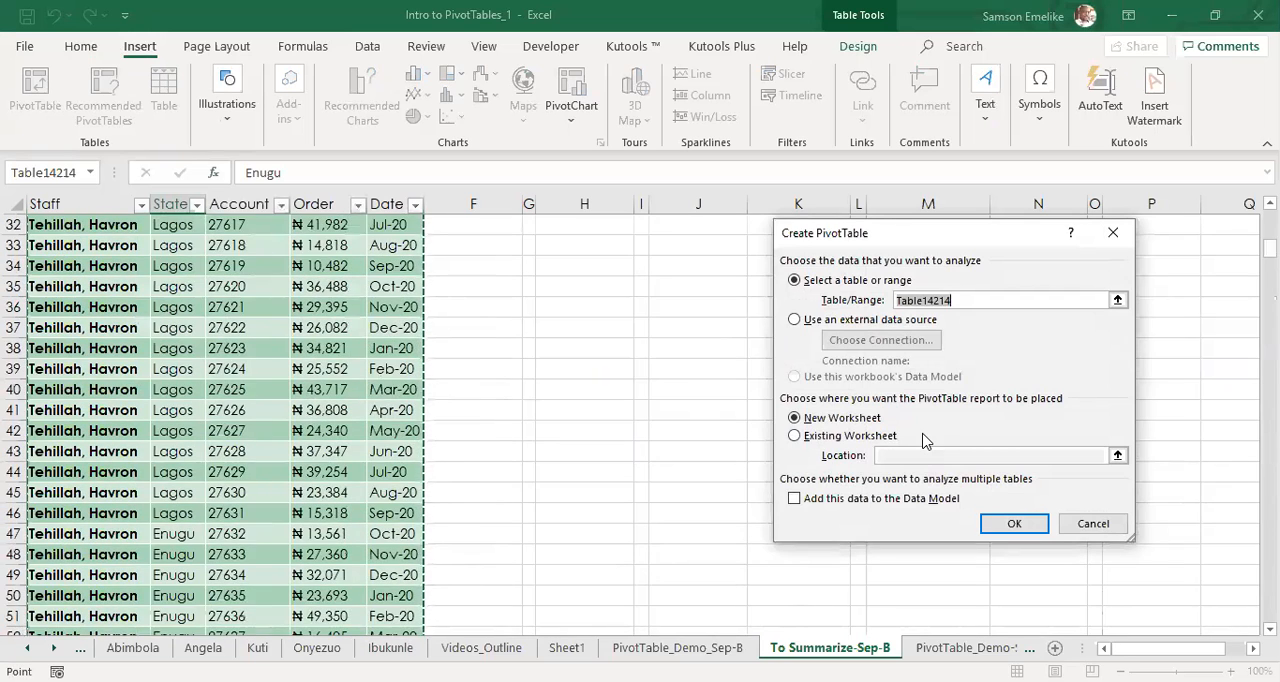
scroll(926, 441, up, 10)
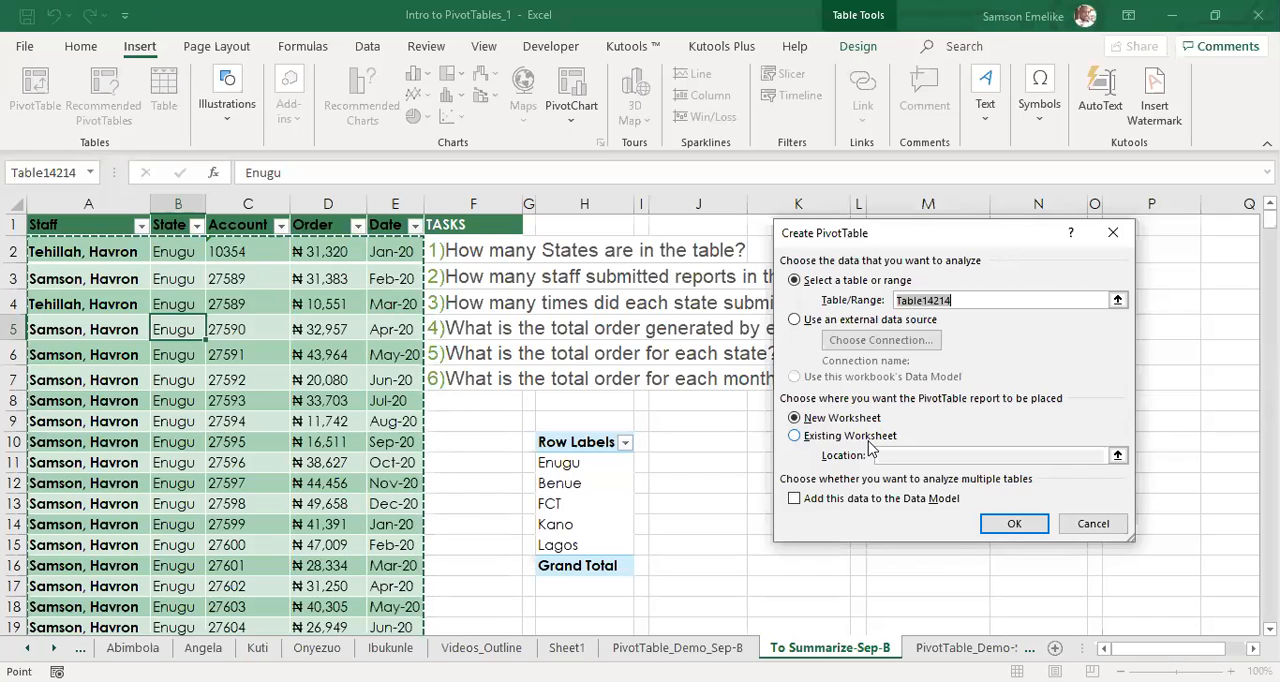
Place the second pivot table on the existing sheet at cell J10, beside the state list, and create it.
click(794, 435)
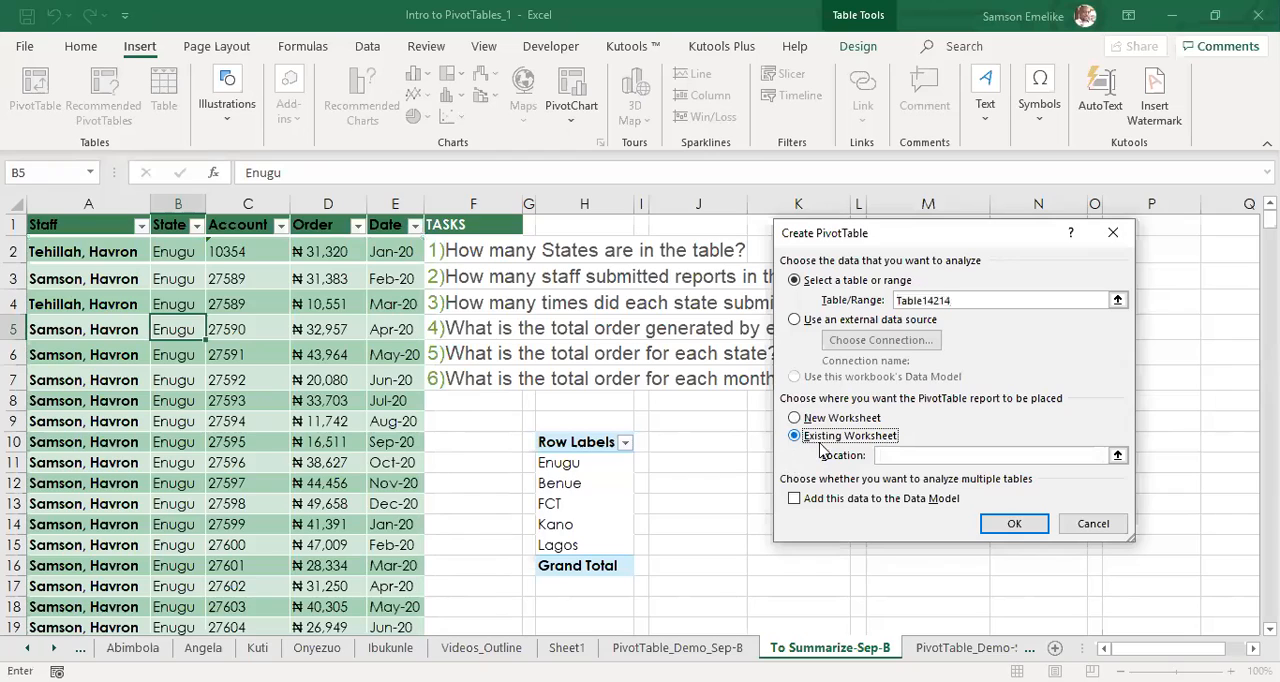
click(901, 455)
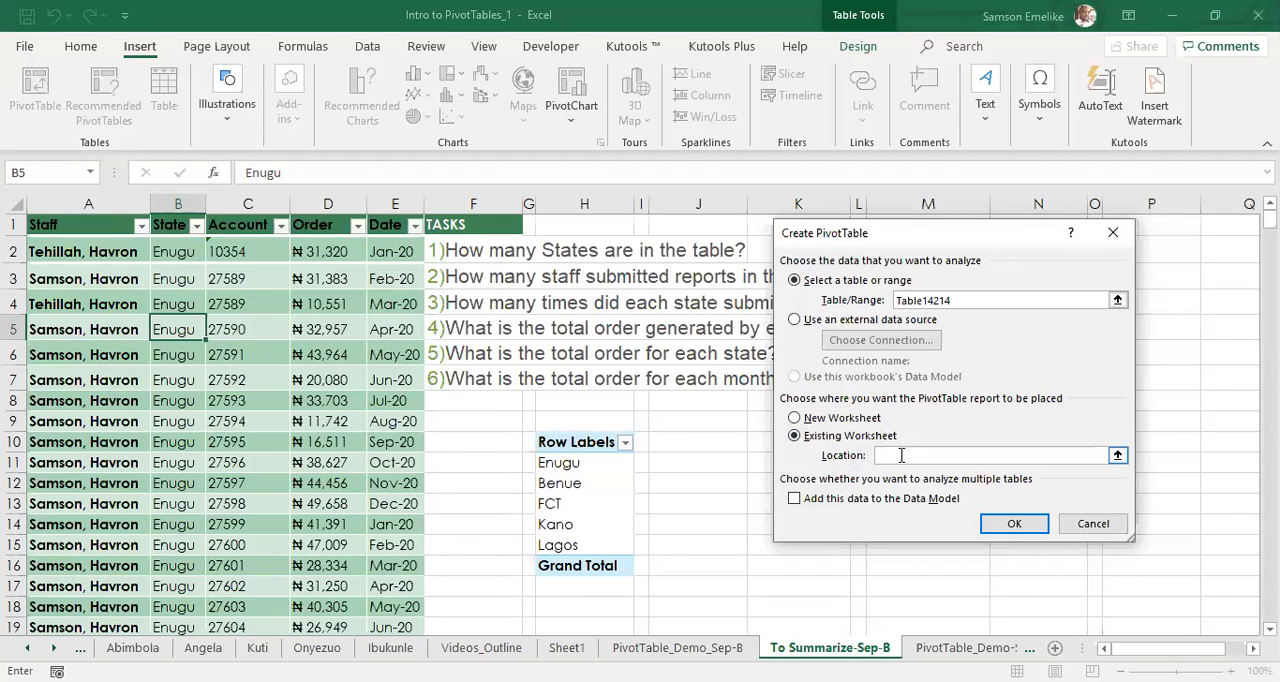
click(676, 442)
click(1014, 525)
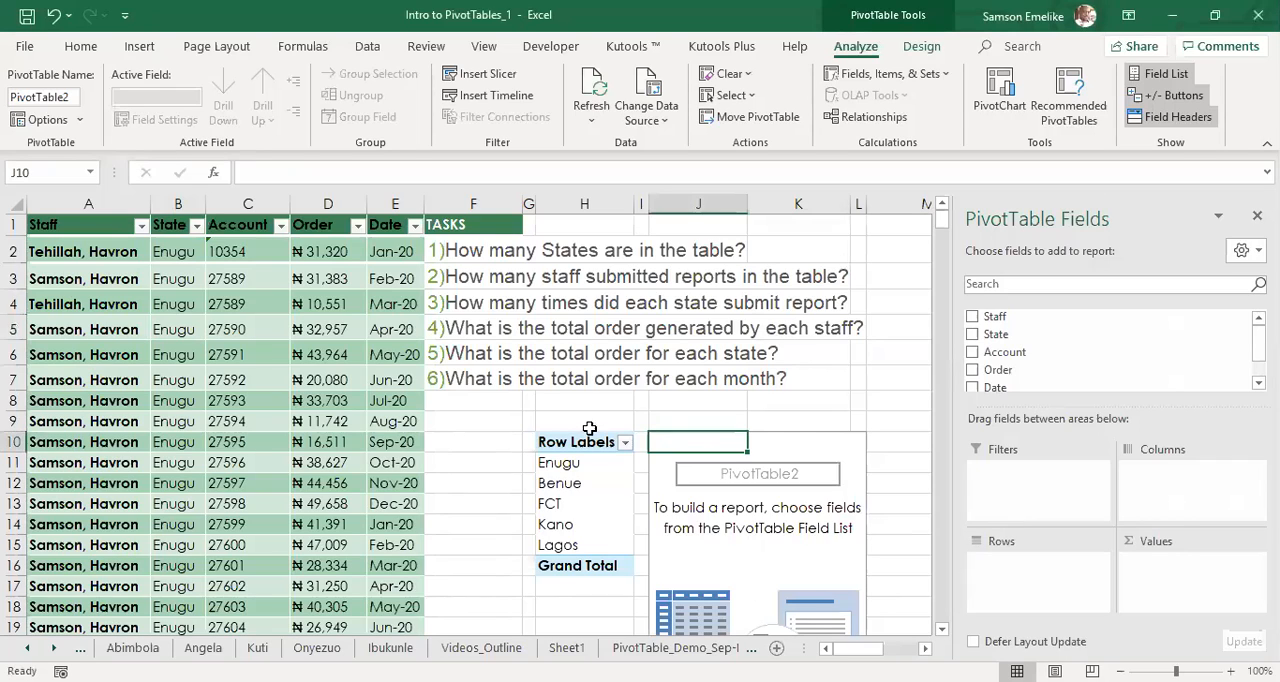
Add the Staff field to the rows of the pivot table at J10 to list the staff who submitted reports.
click(572, 296)
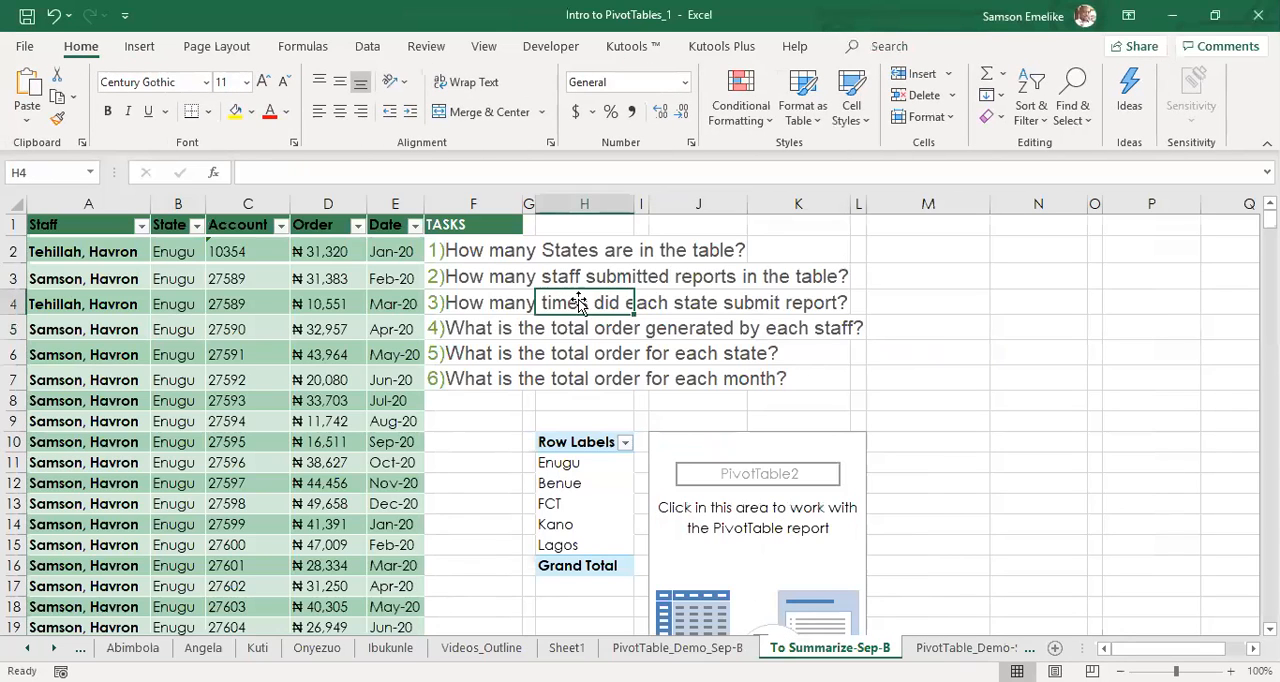
click(758, 500)
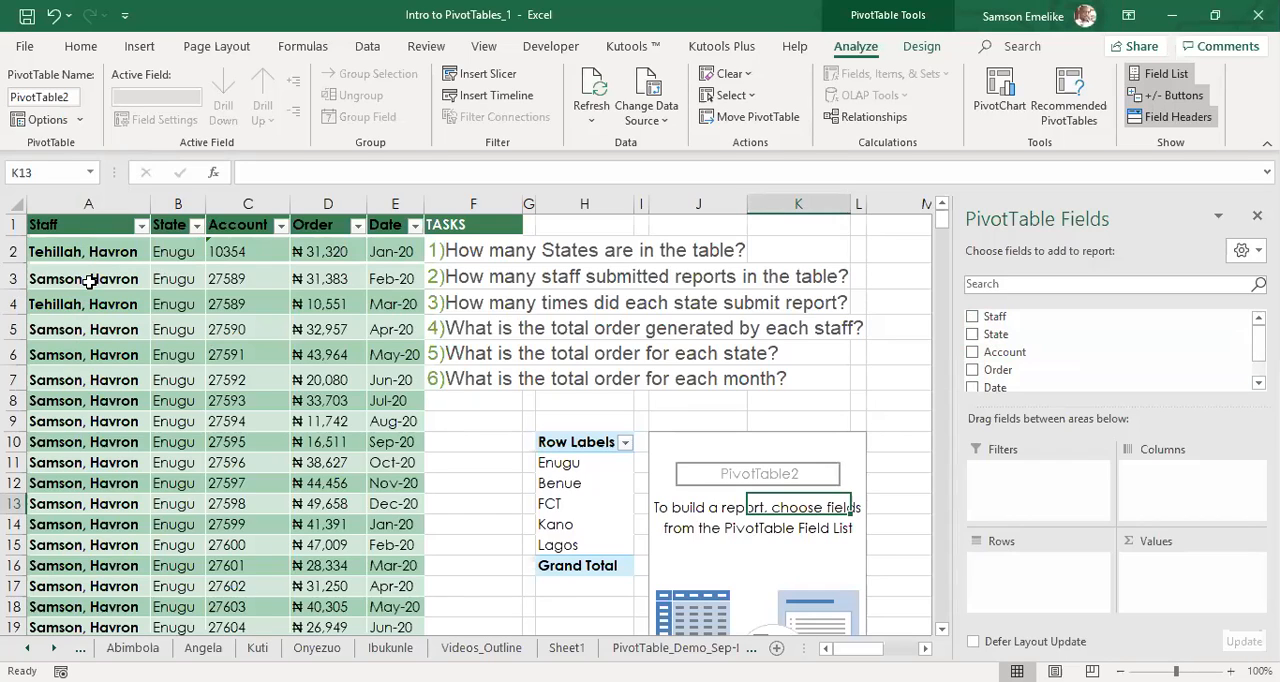
click(972, 316)
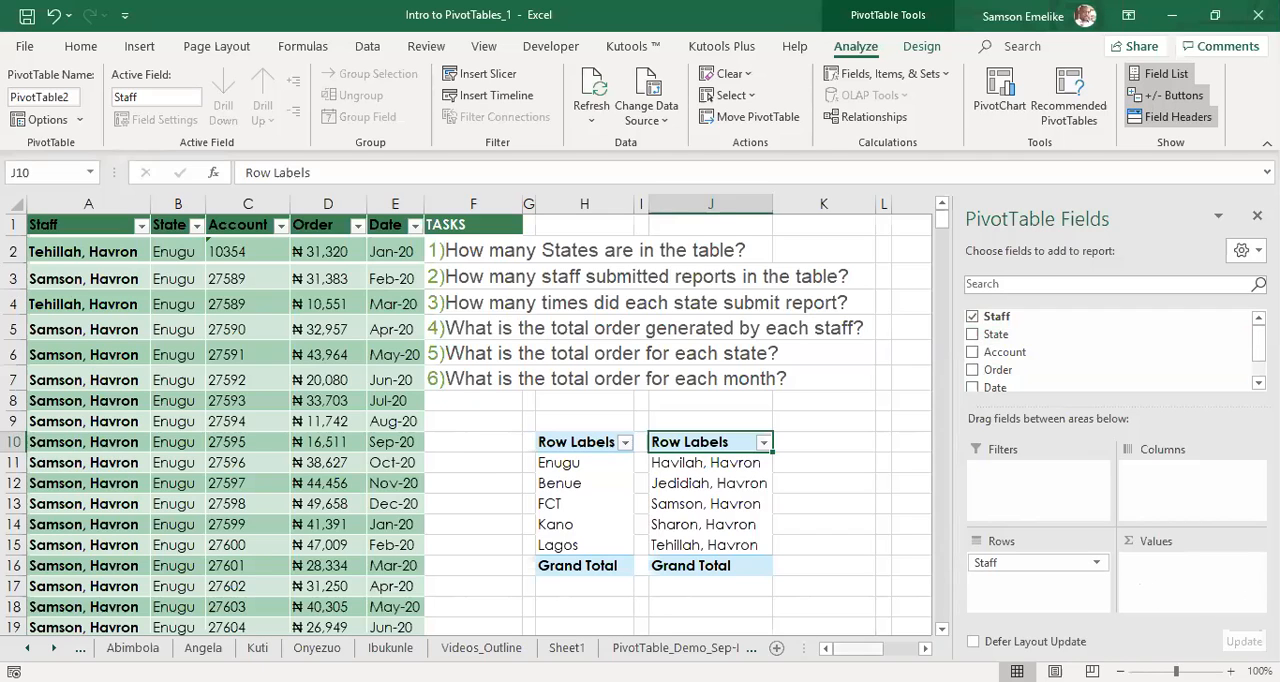
scroll(480, 427, right, 3)
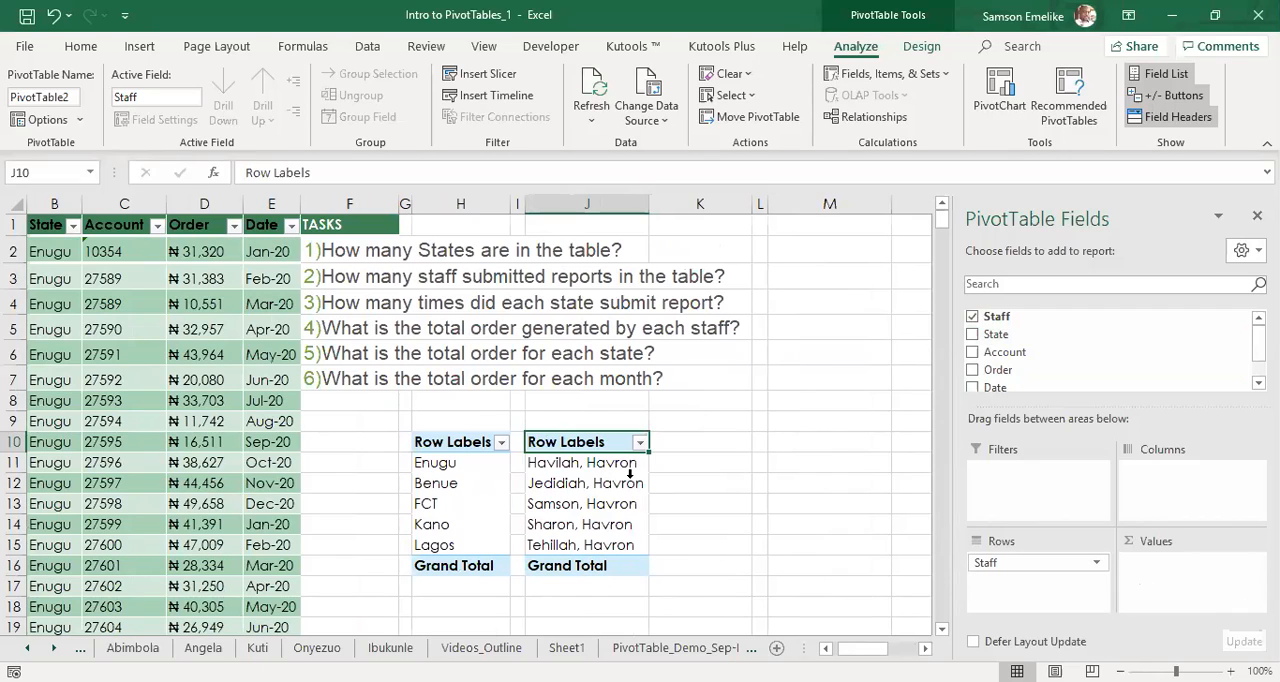
click(140, 47)
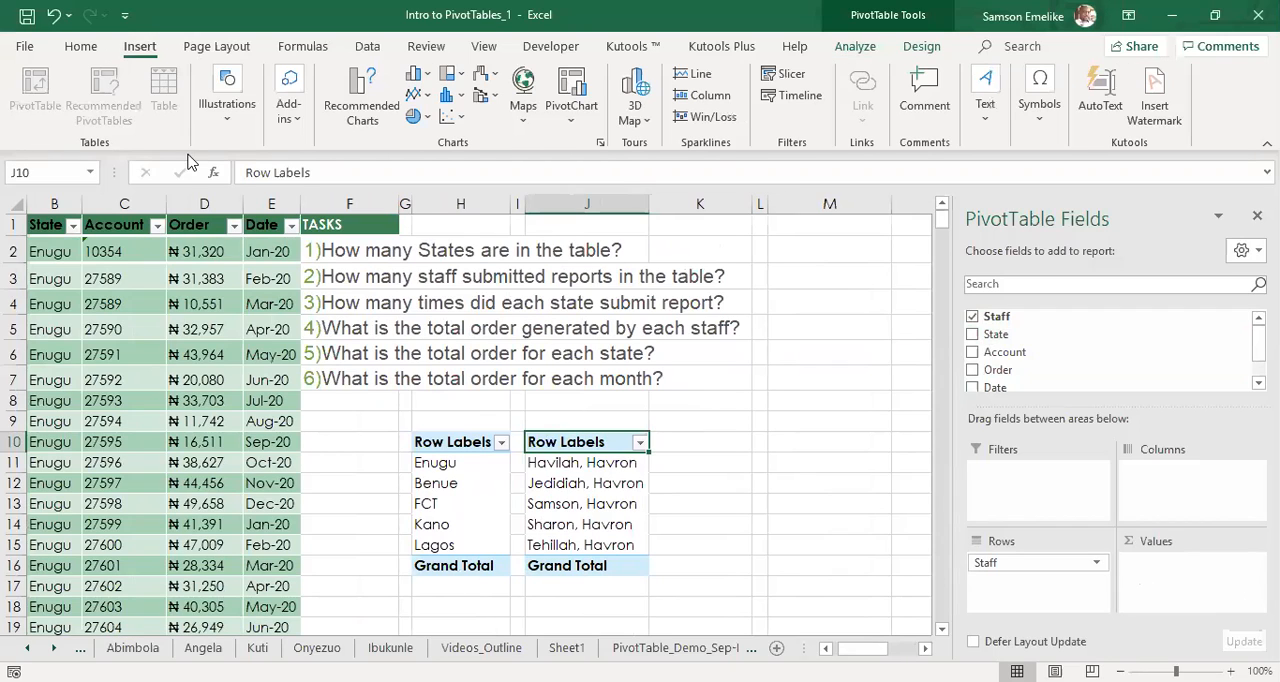
click(585, 487)
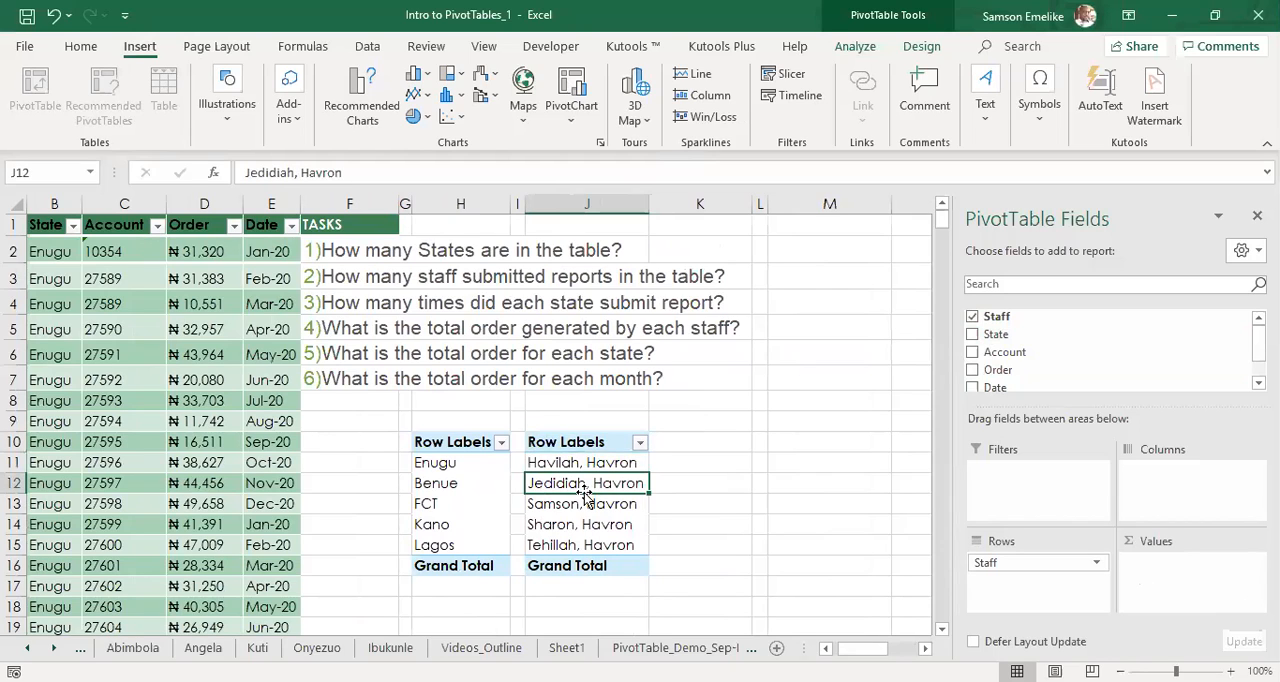
click(829, 441)
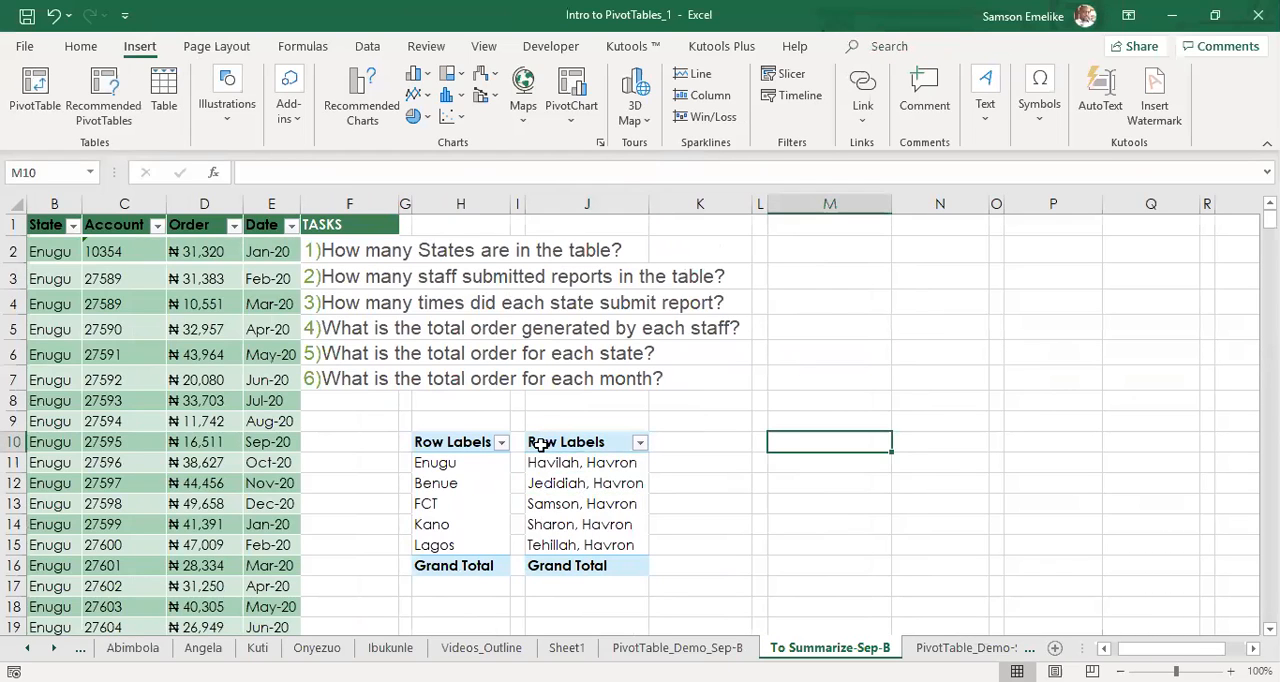
Try duplicating the staff pivot table from J10:J16 by pasting a copy at M10, and undo the paste.
drag(538, 444, 627, 564)
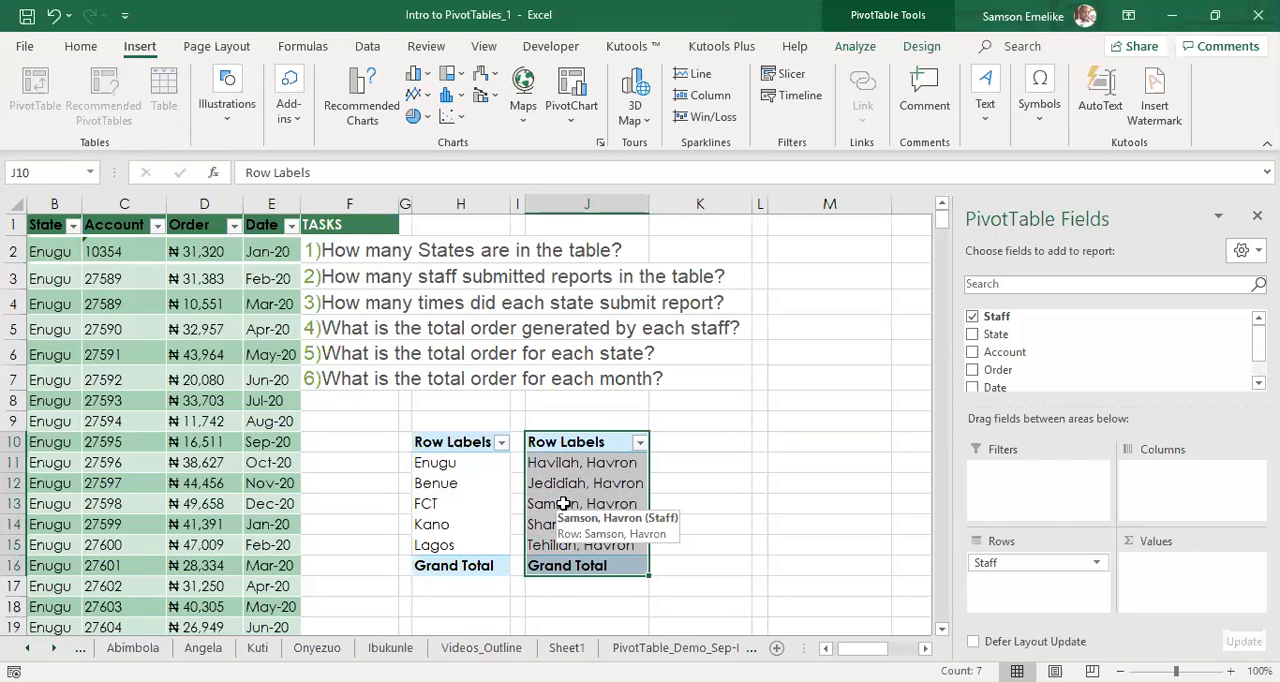
key(ctrl+c)
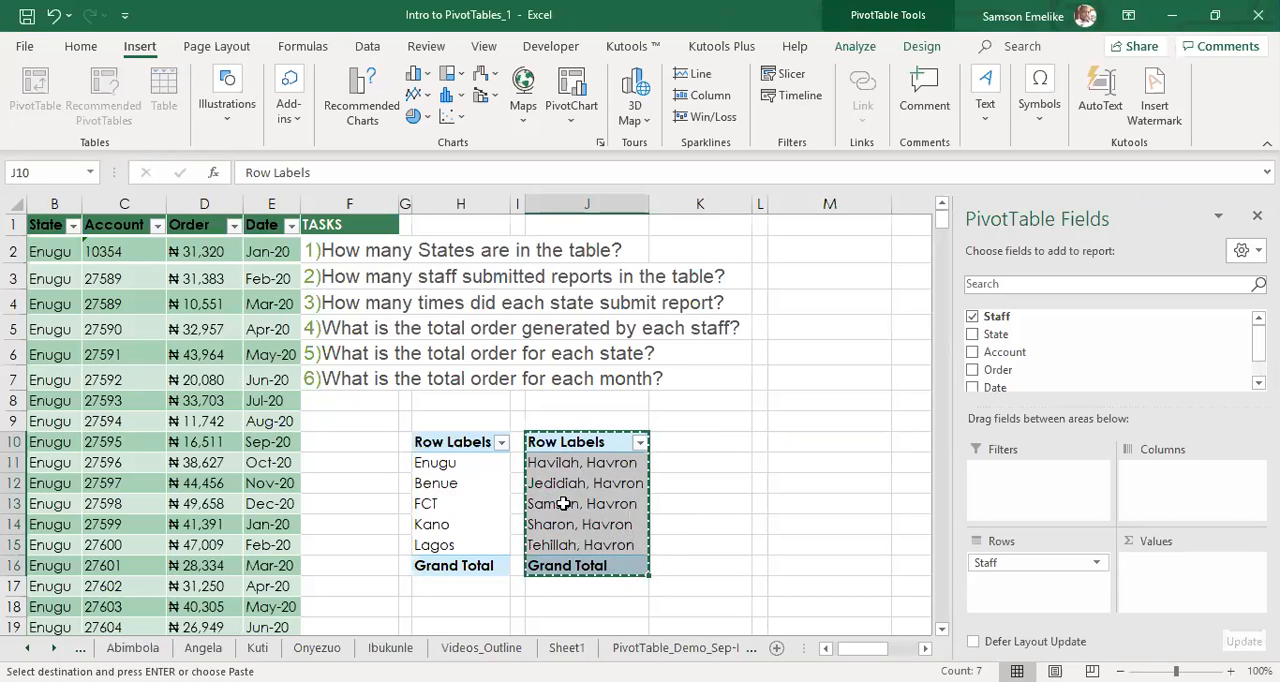
click(764, 440)
click(778, 446)
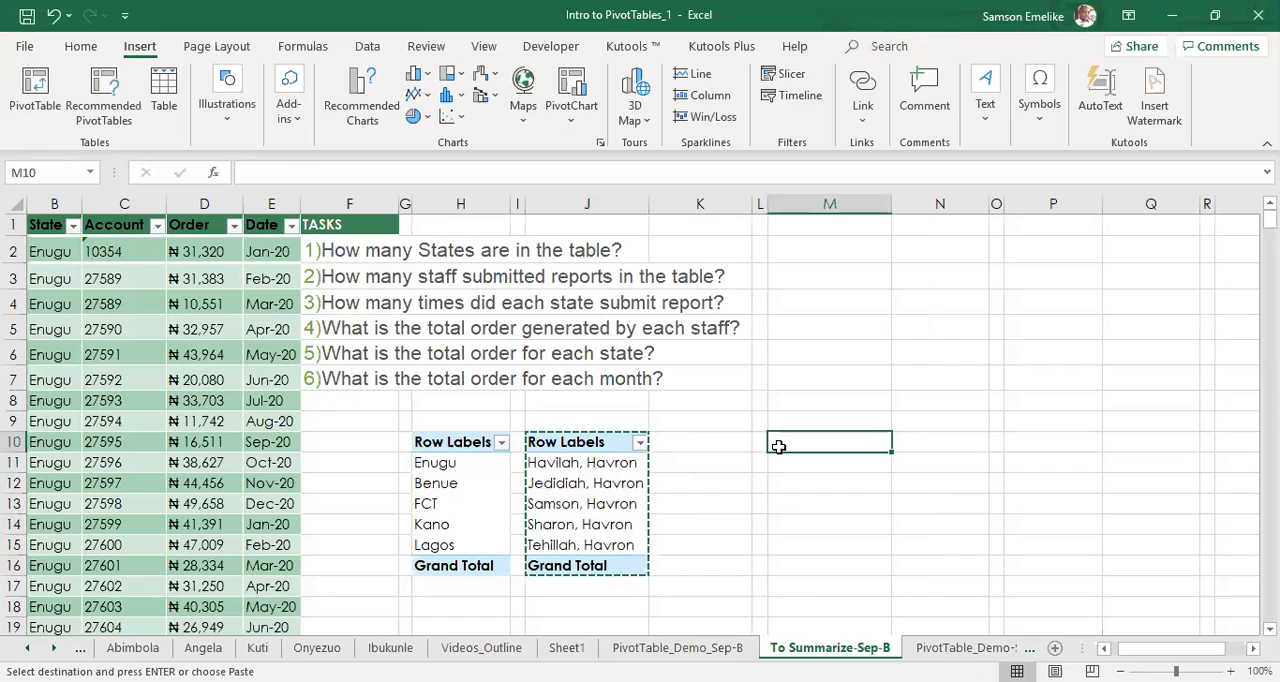
key(ctrl+v)
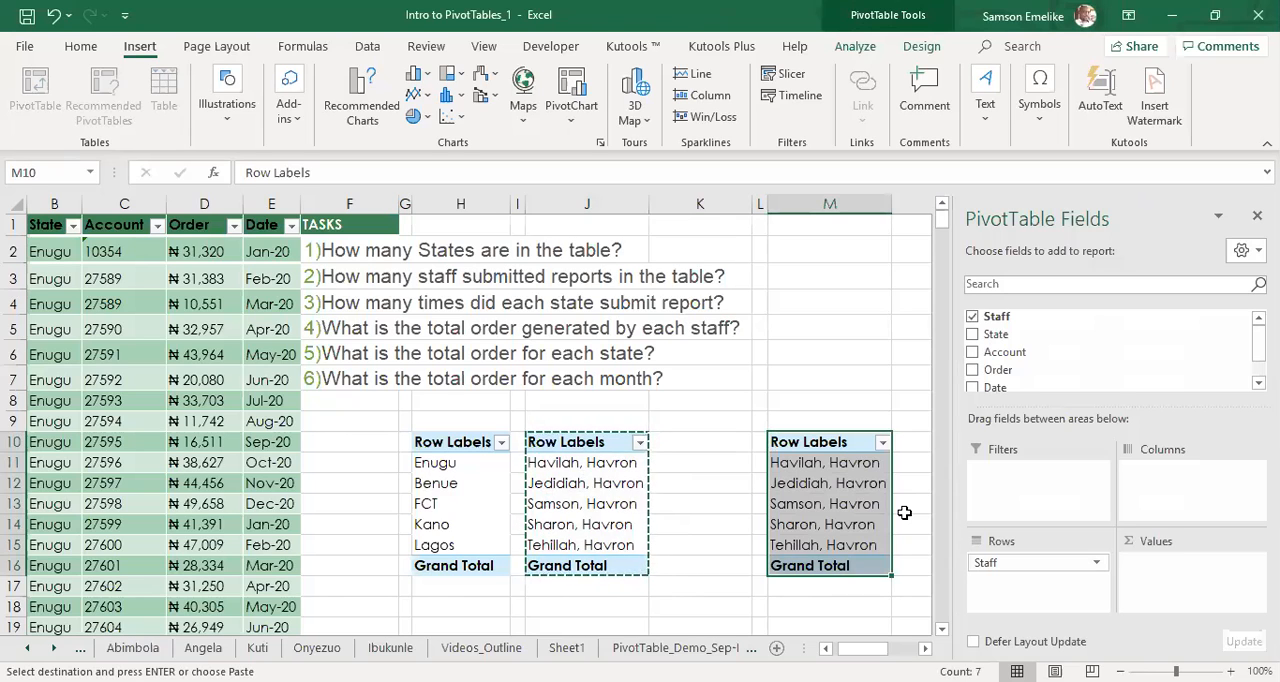
key(ctrl+z)
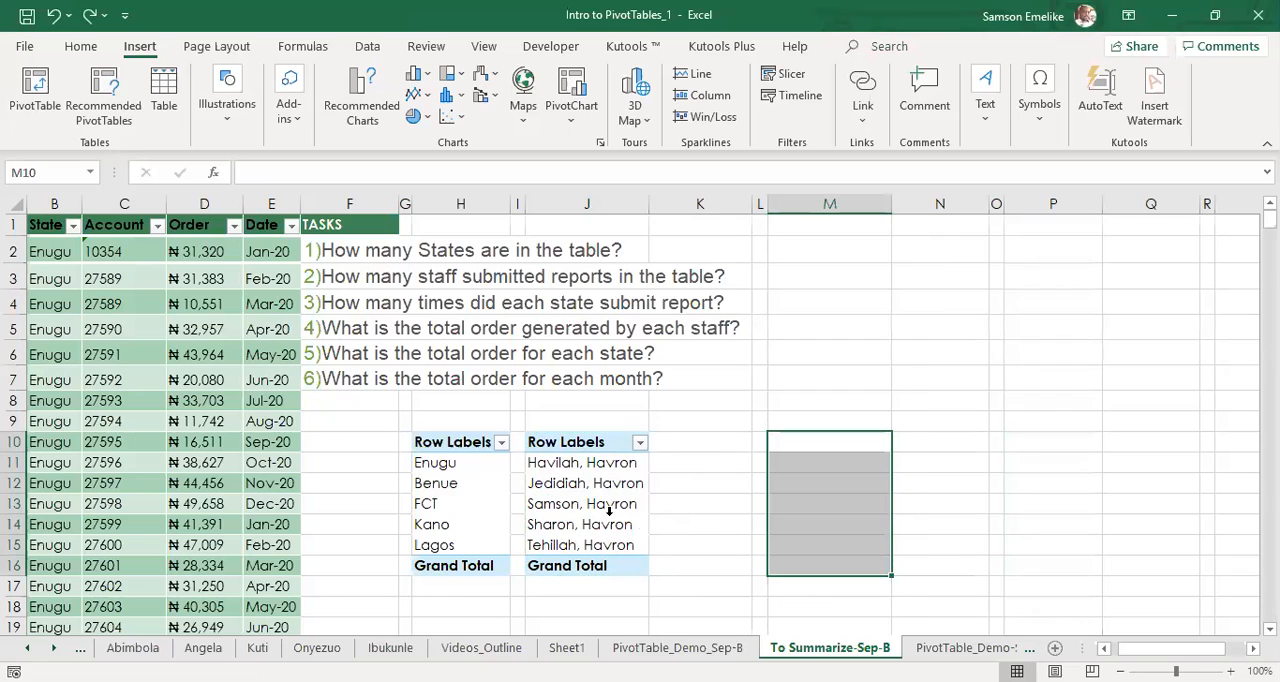
Duplicate the staff pivot table from J10:J16 and place the copy at L10, narrowing column K and widening column L.
drag(560, 441, 605, 552)
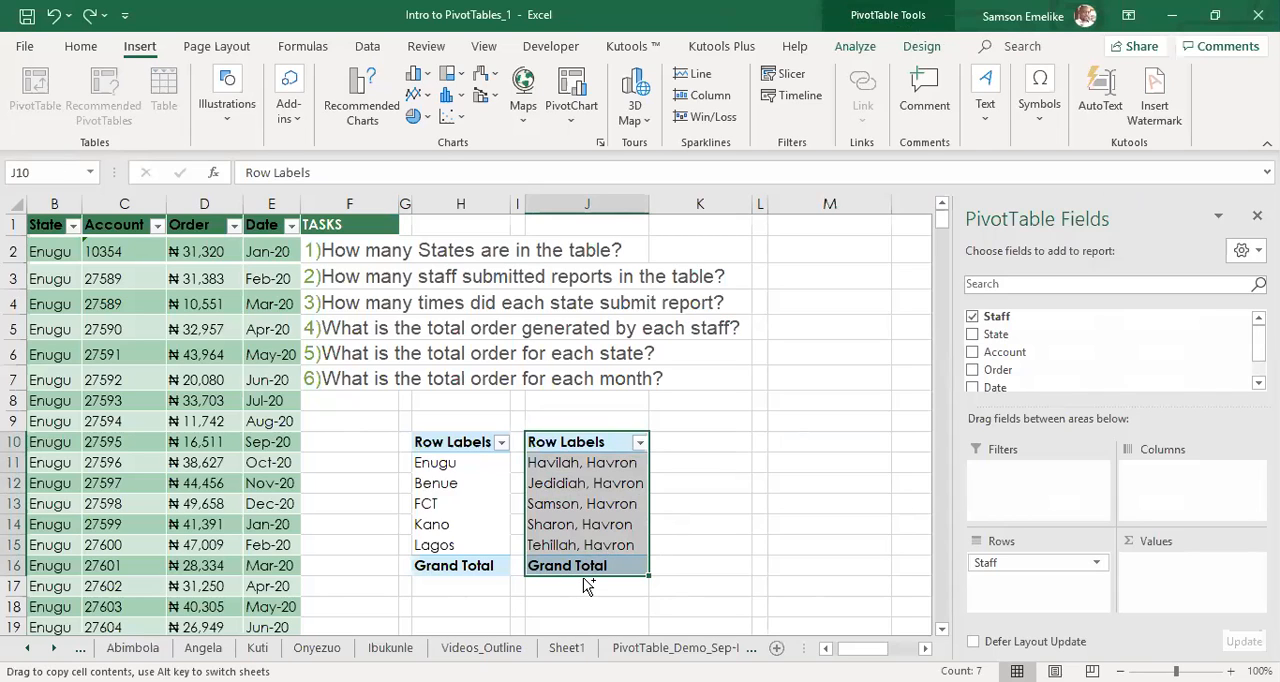
drag(584, 578, 842, 565)
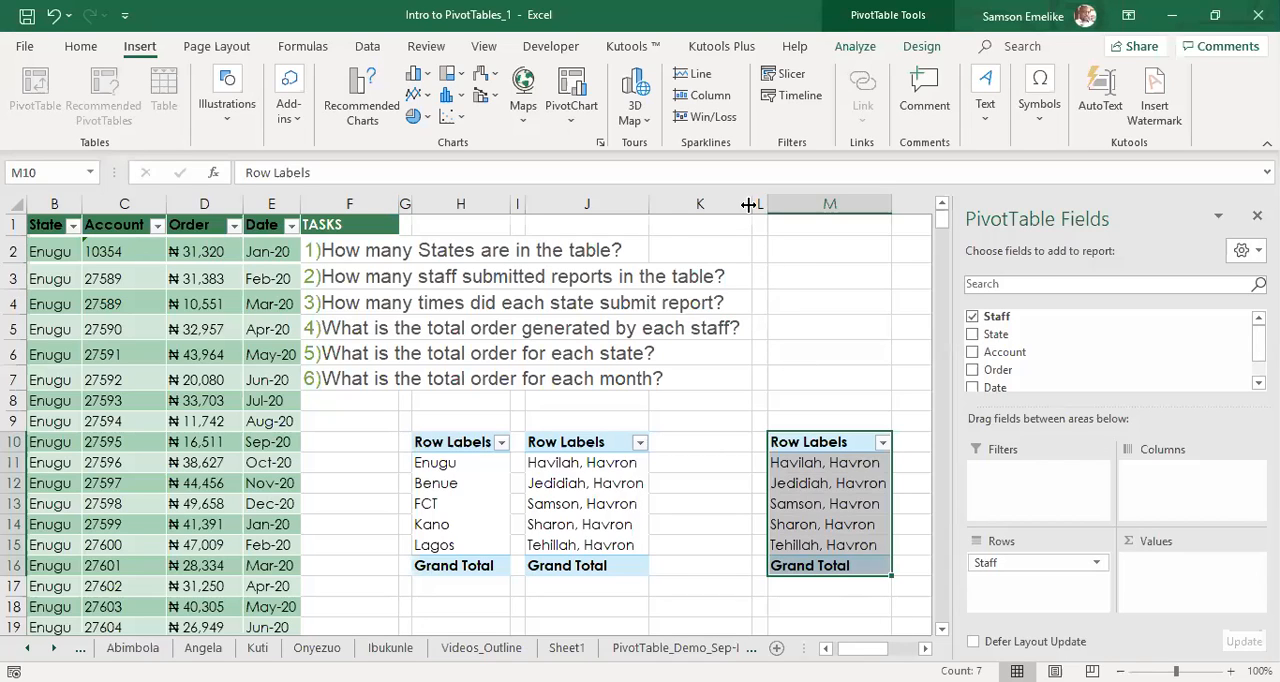
drag(748, 204, 669, 204)
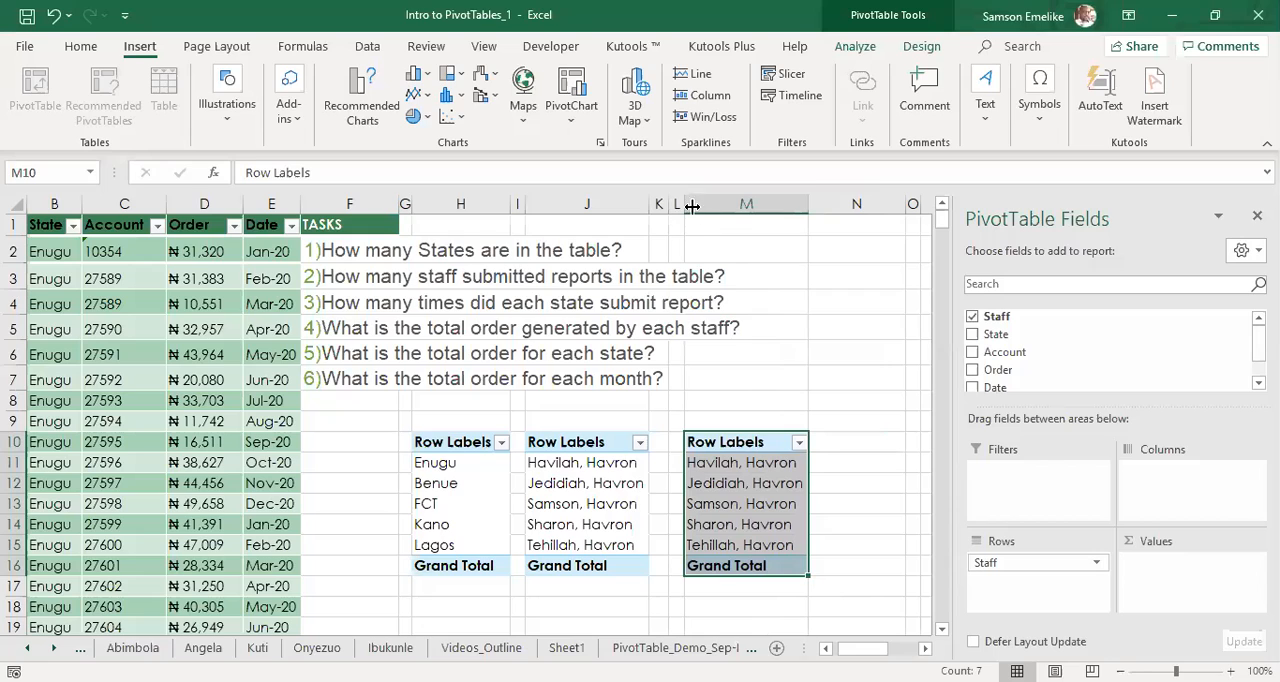
drag(684, 204, 812, 210)
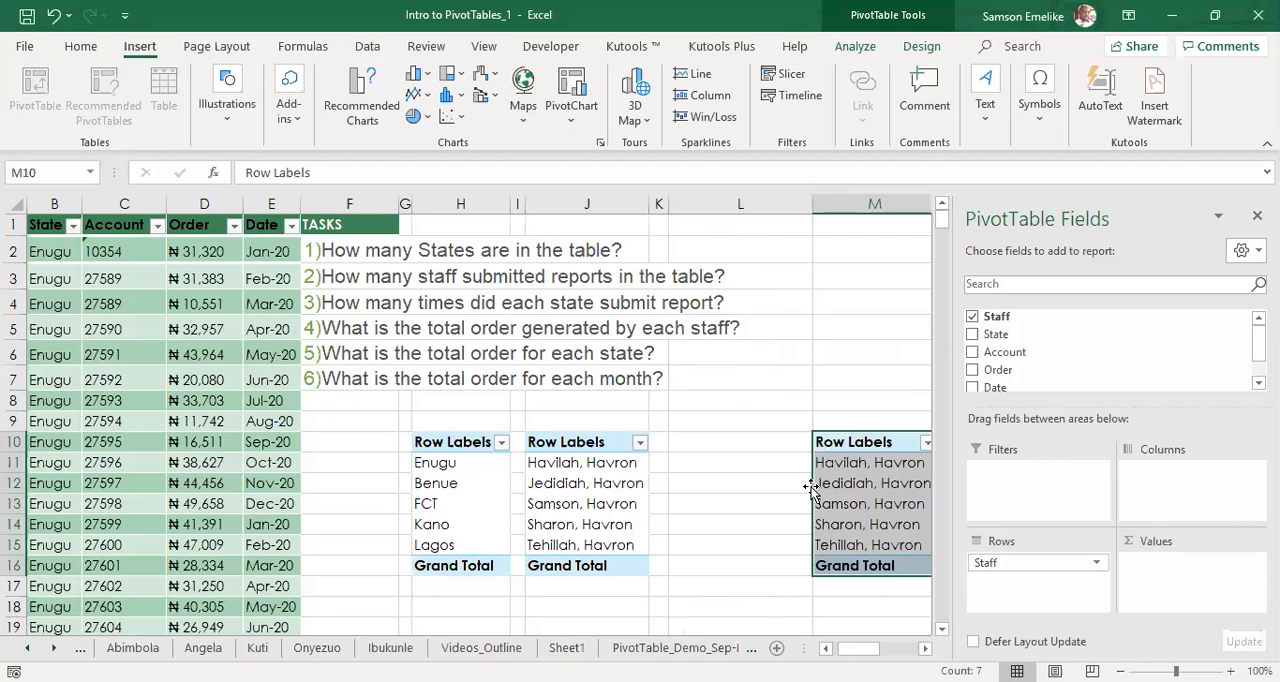
drag(812, 487, 754, 485)
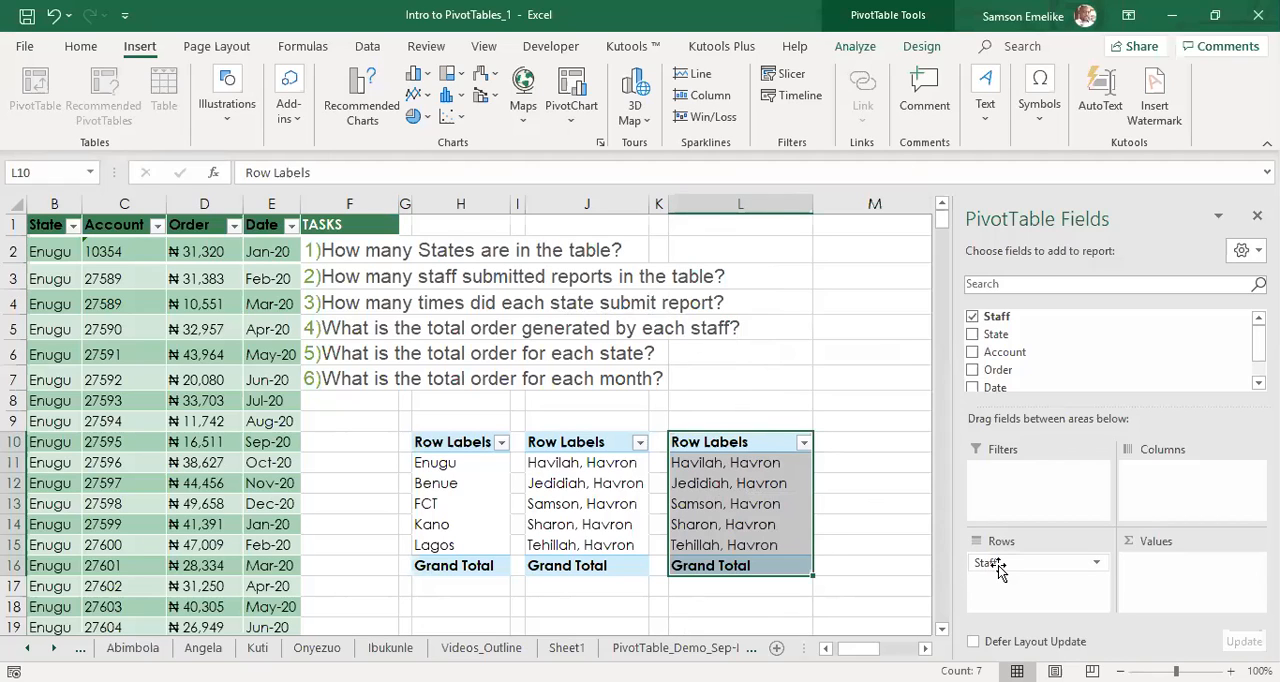
Replace the Staff field with State in the pivot table at L10 and move State from the rows to the values.
drag(998, 567, 867, 568)
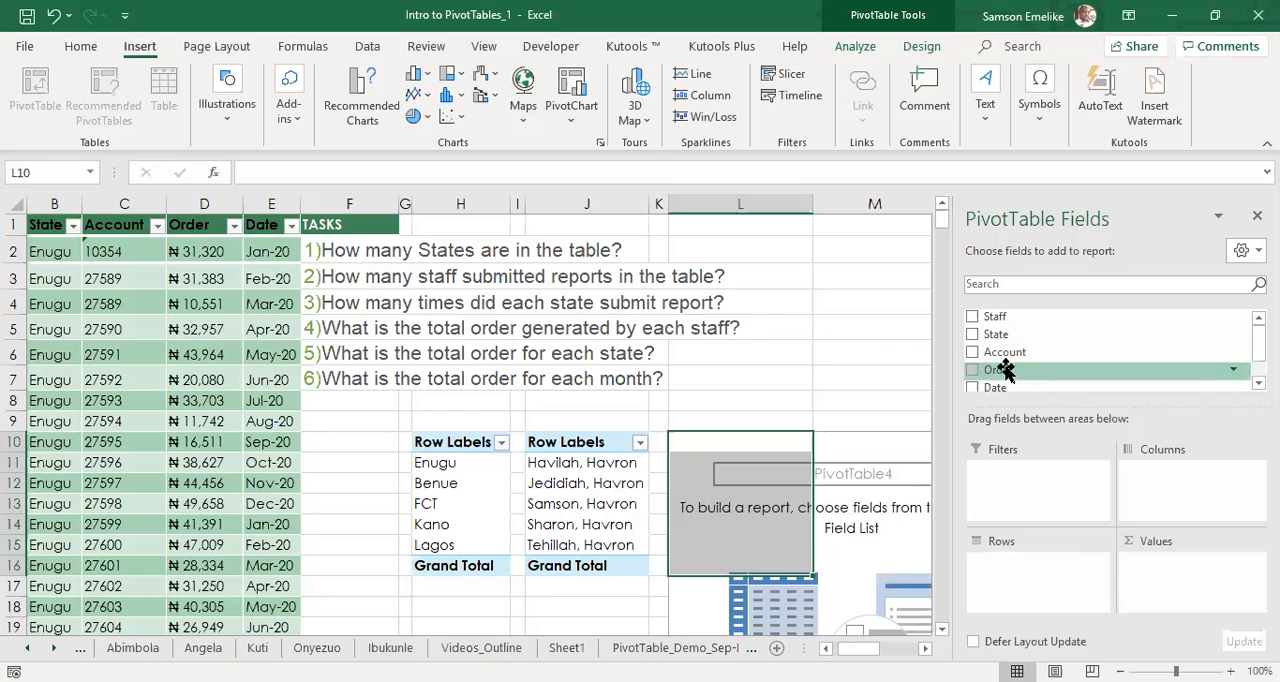
click(973, 338)
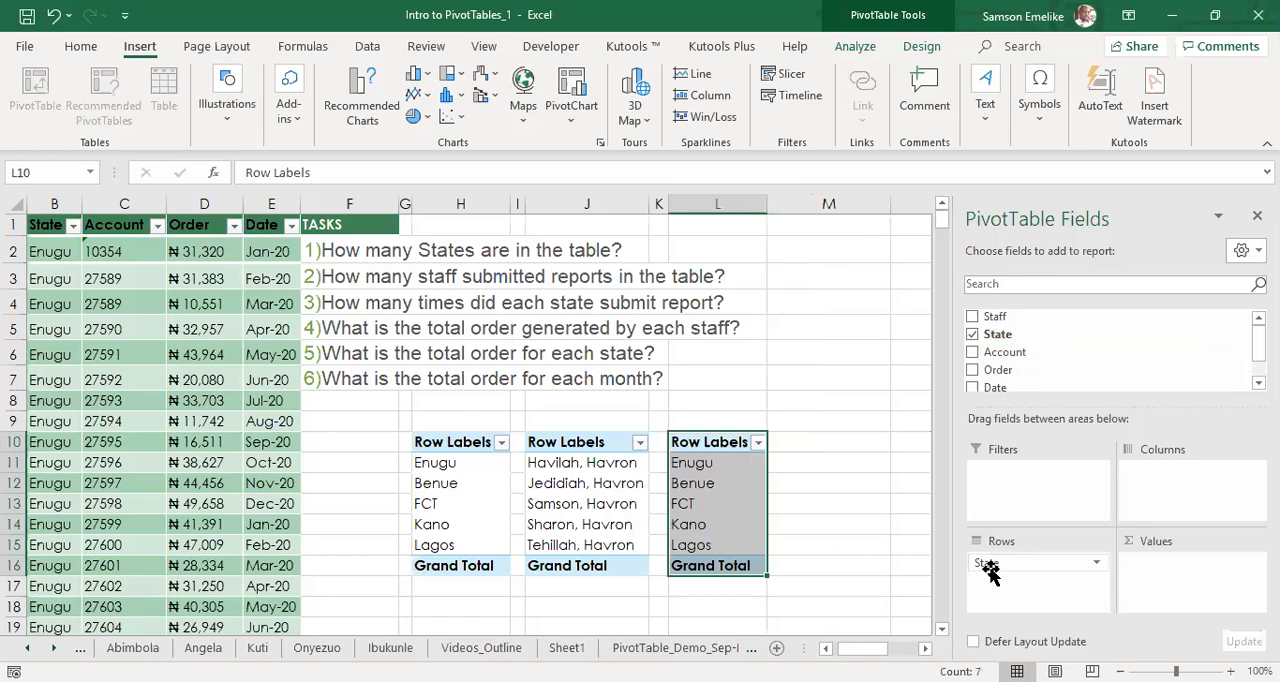
drag(1006, 564, 1168, 570)
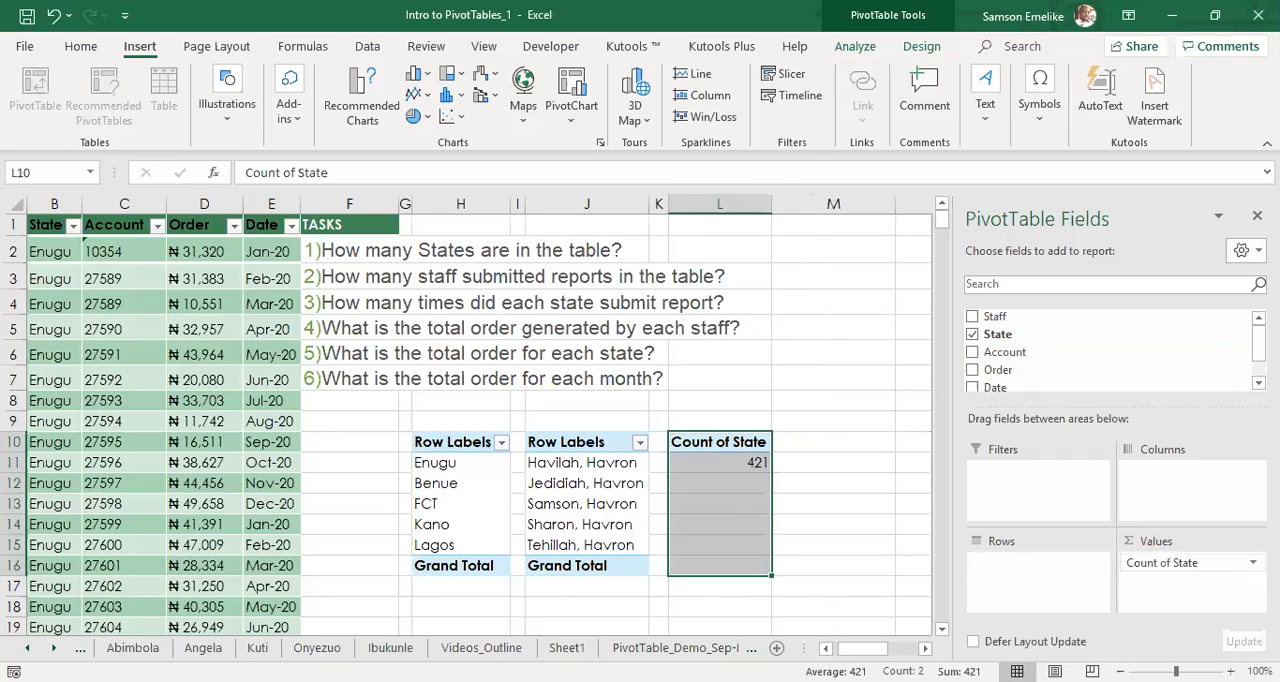
Check the summary function of the State value field, and add State to the rows of the pivot table at L10.
click(1252, 563)
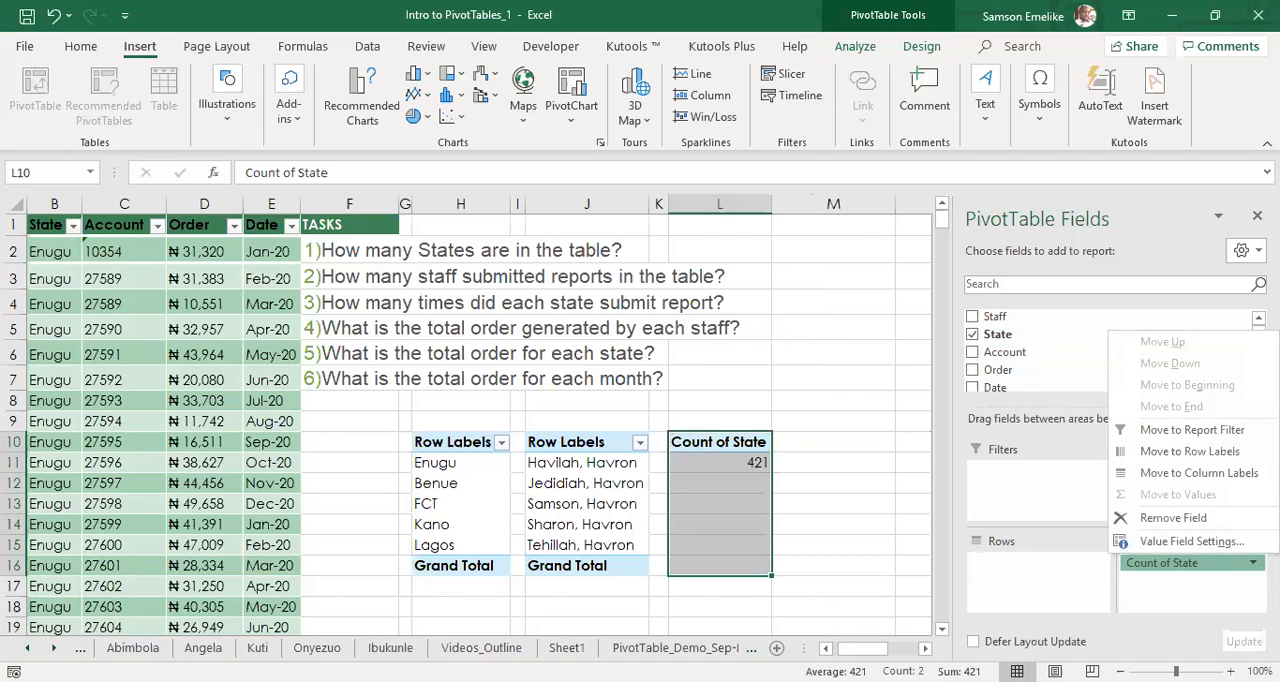
click(1185, 541)
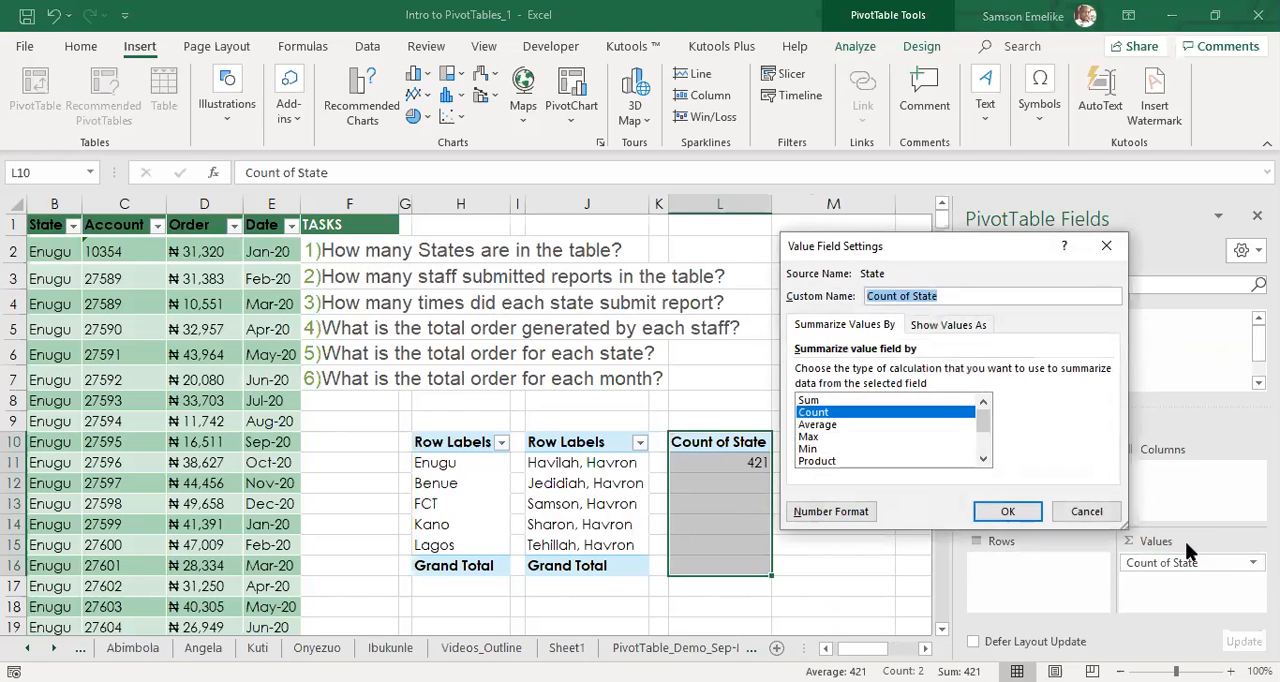
click(1075, 513)
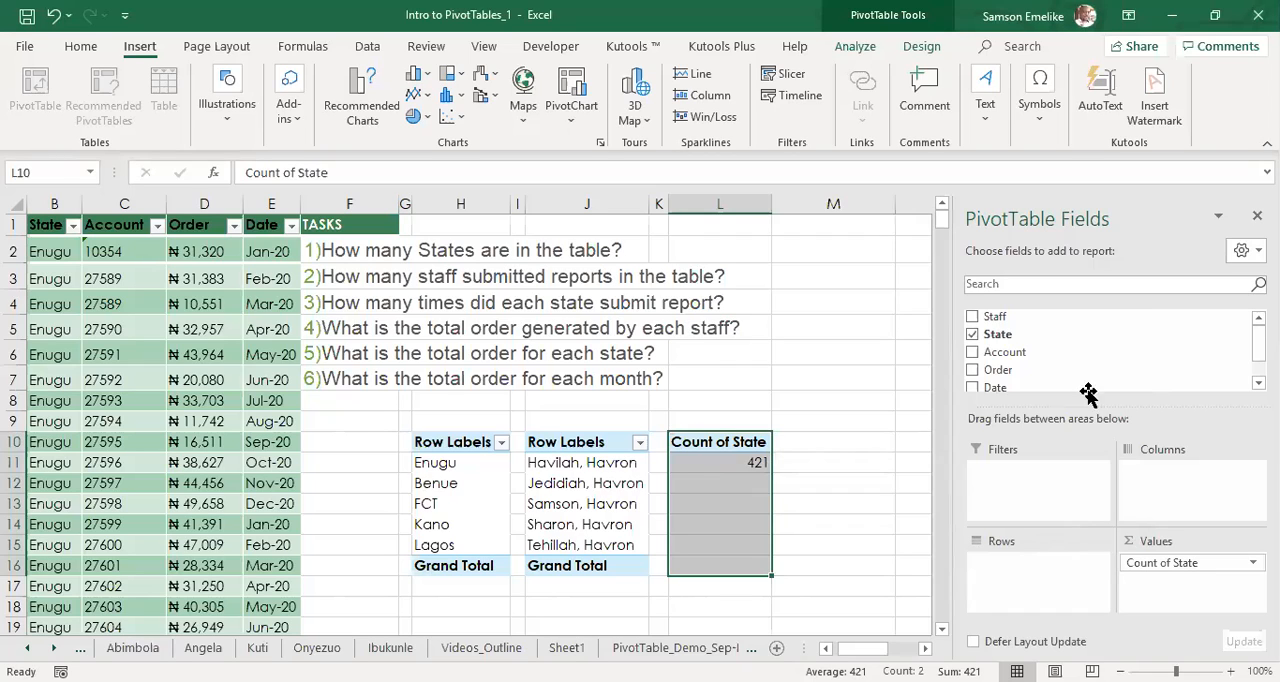
drag(995, 340, 1030, 587)
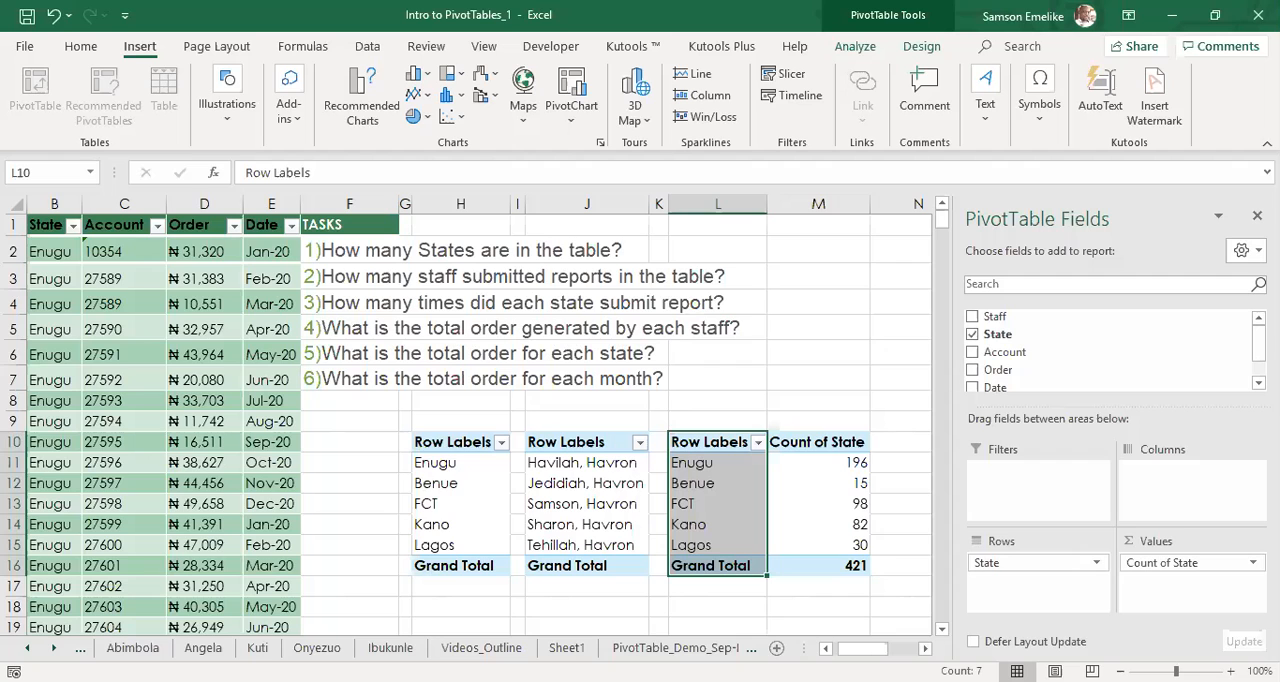
Narrow column N, widen column O, and place a copy of the state count pivot table at O10.
scroll(755, 584, right, 2)
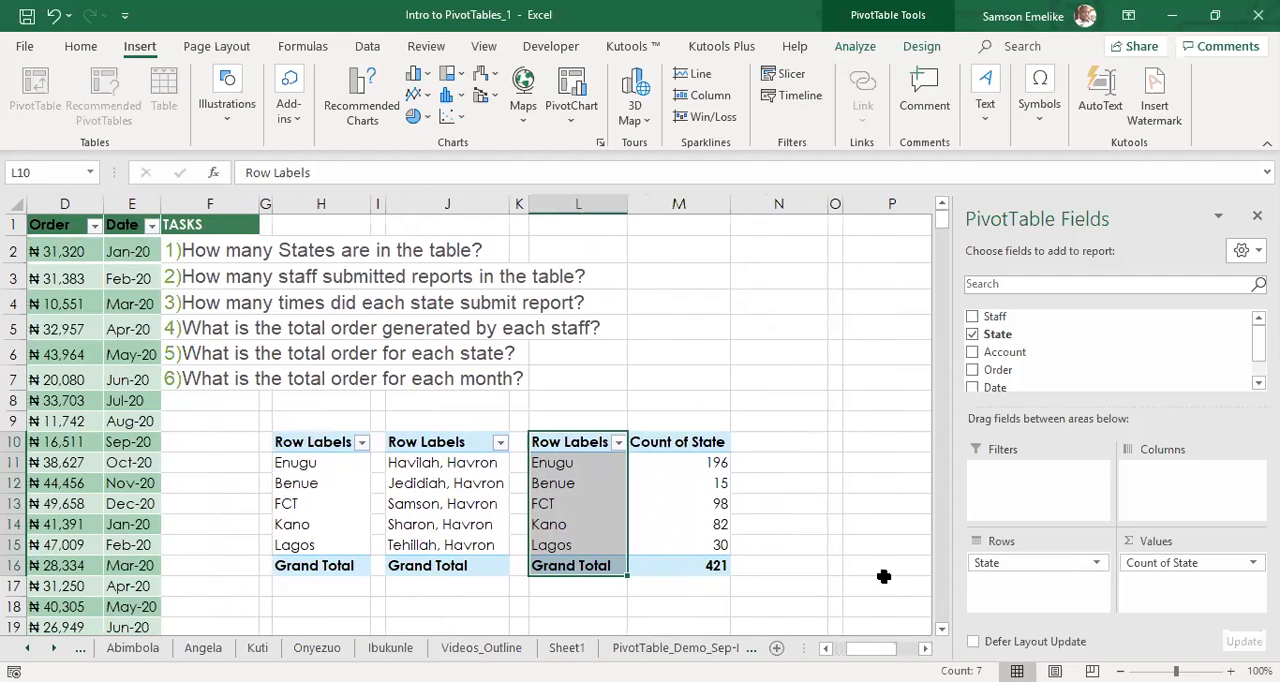
click(880, 572)
drag(575, 442, 683, 565)
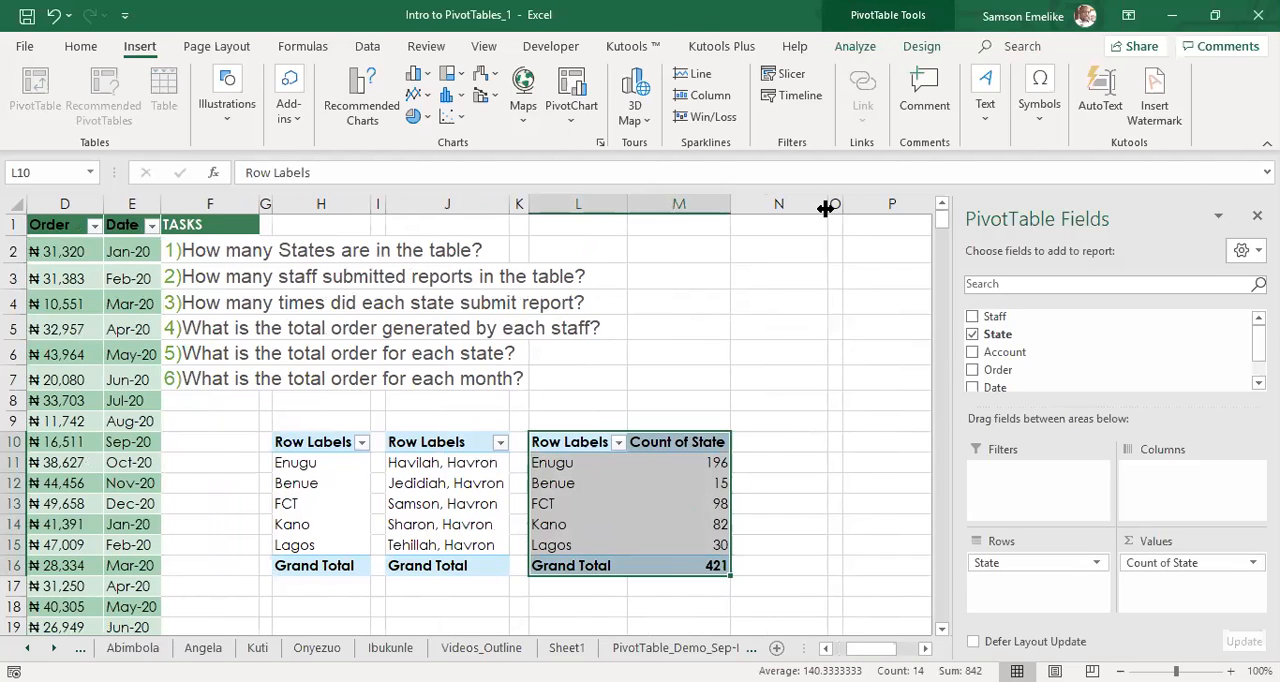
drag(826, 204, 742, 210)
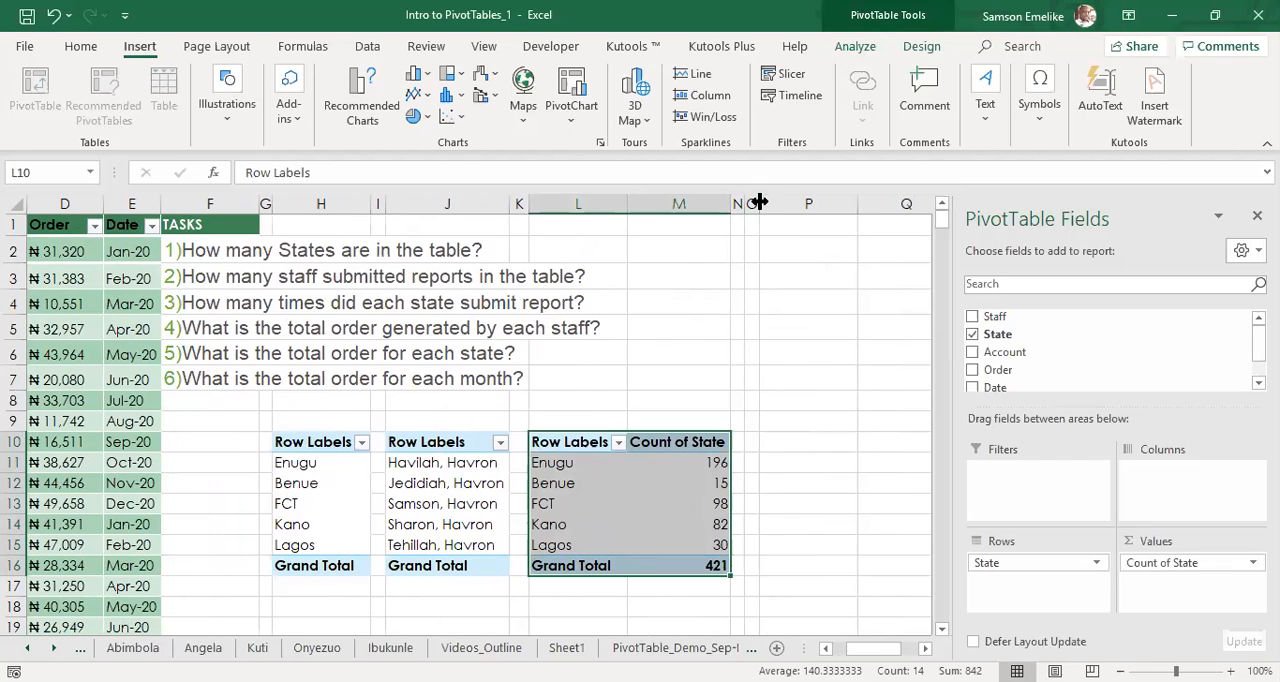
drag(760, 203, 921, 330)
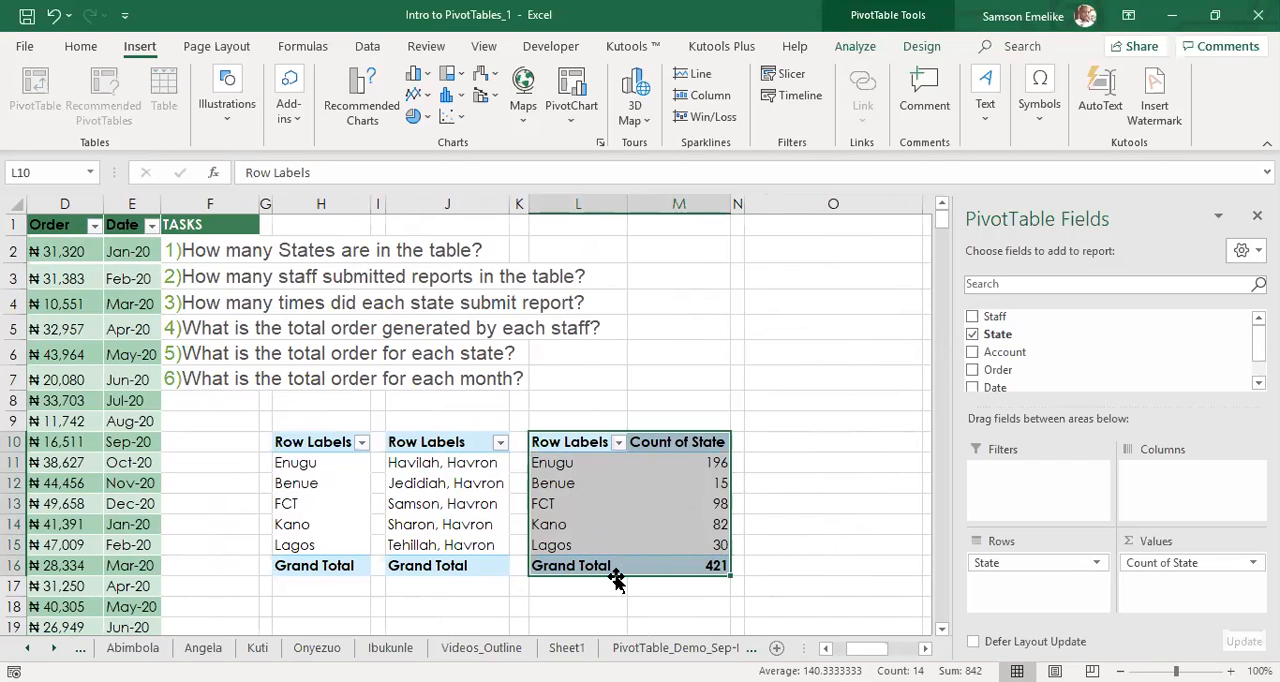
drag(615, 580, 846, 566)
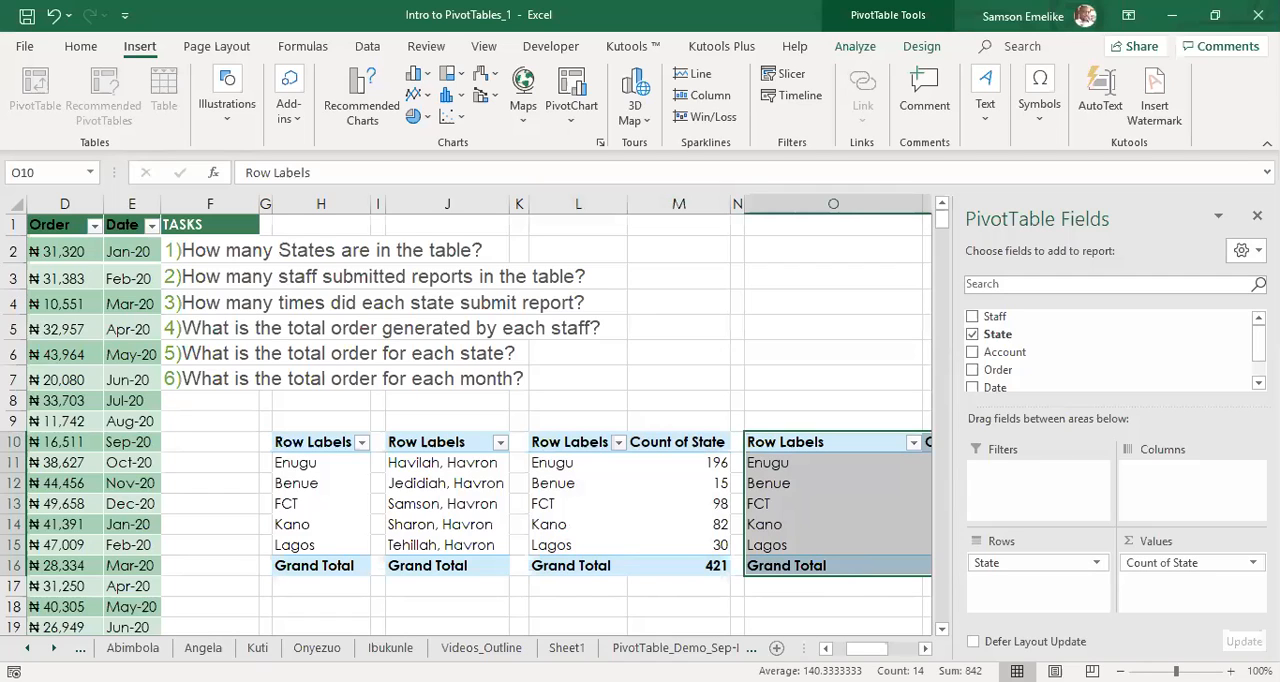
Remove the Count of State field from the values of the copied pivot table at O10.
click(925, 648)
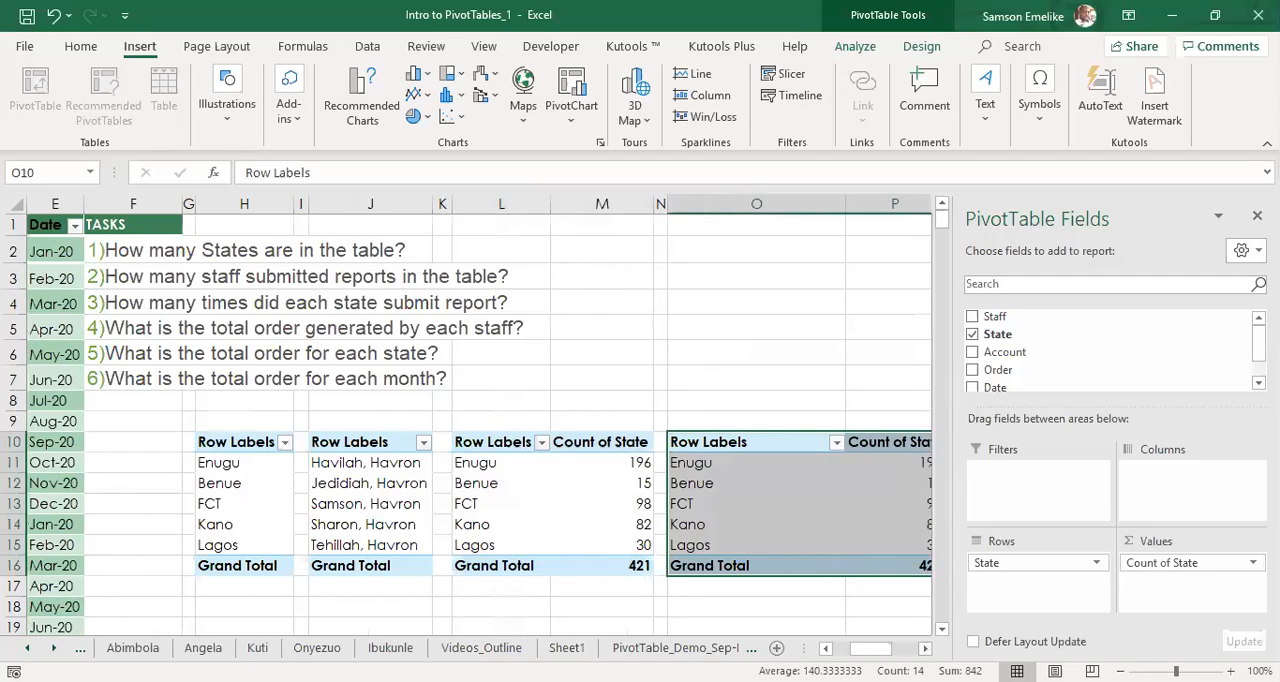
click(925, 648)
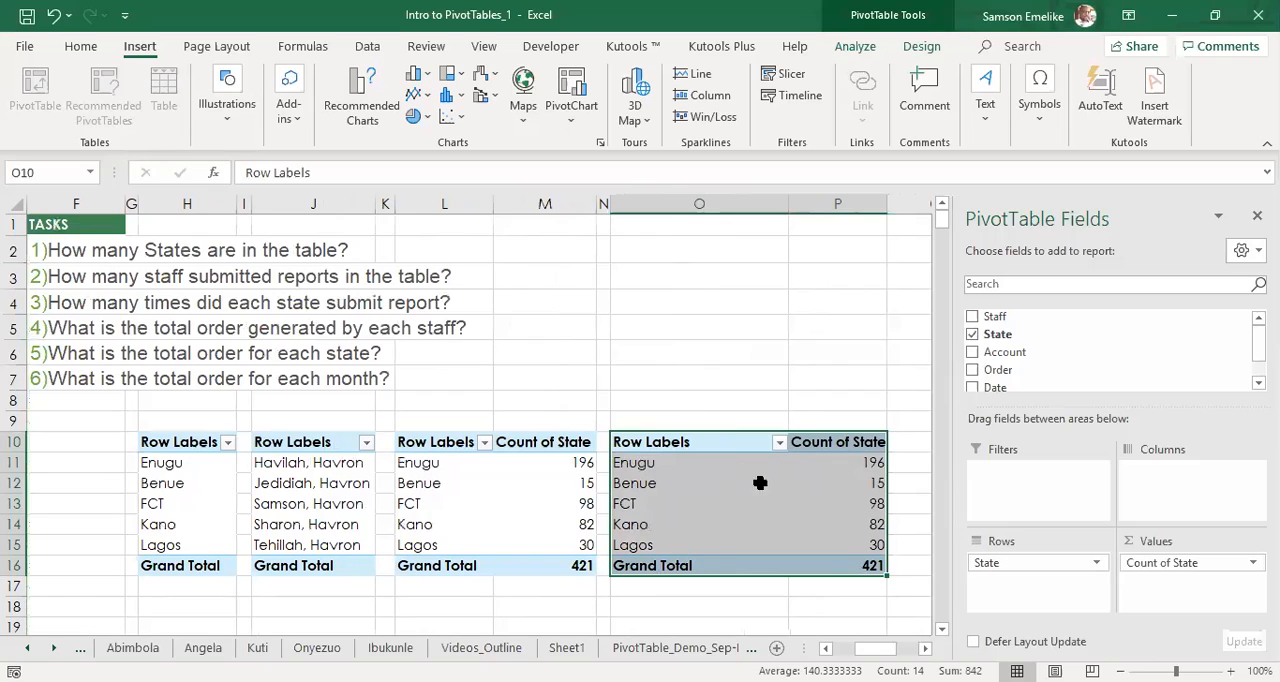
drag(1140, 564, 806, 348)
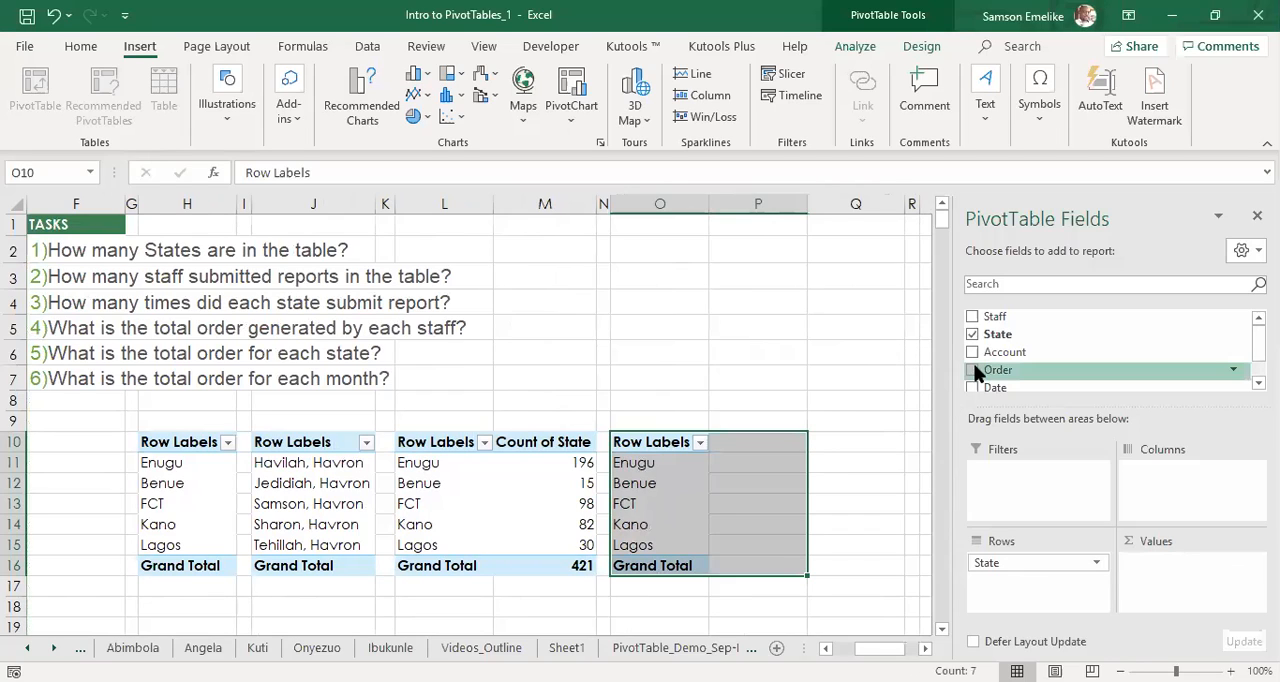
click(820, 480)
click(630, 485)
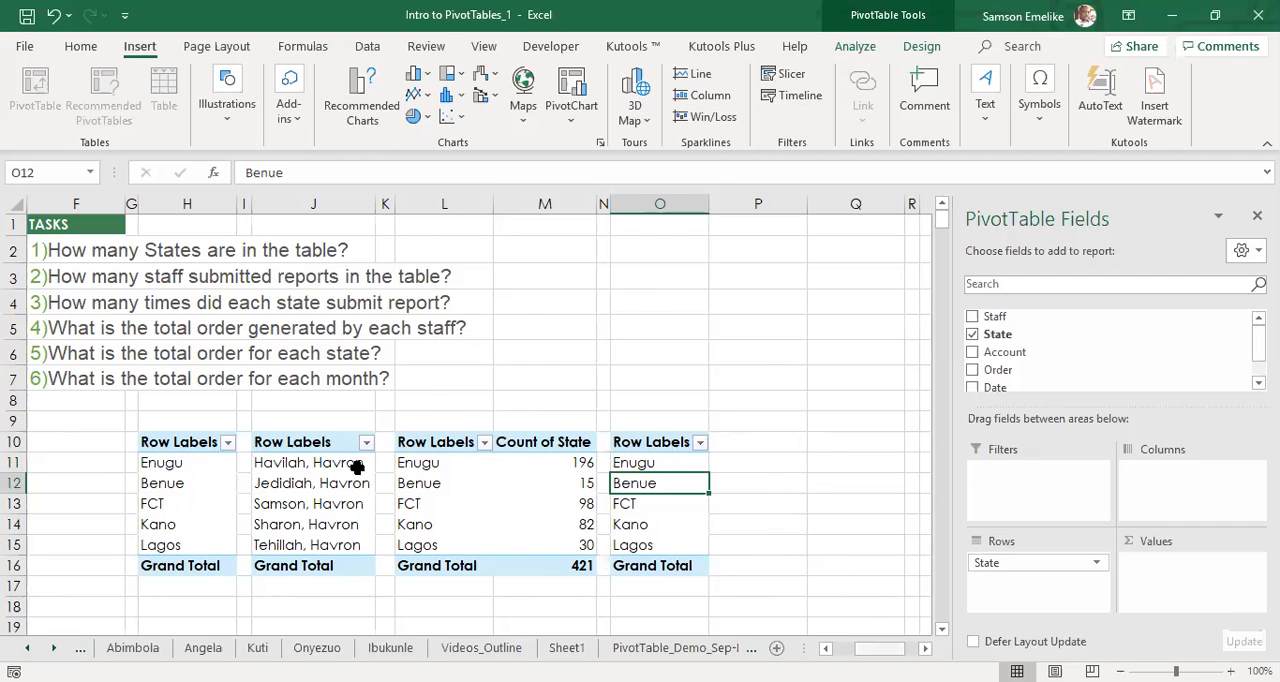
Add the Order field as a sum to the pivot table at O10 and replace State with Staff in its rows.
scroll(357, 466, left, 3)
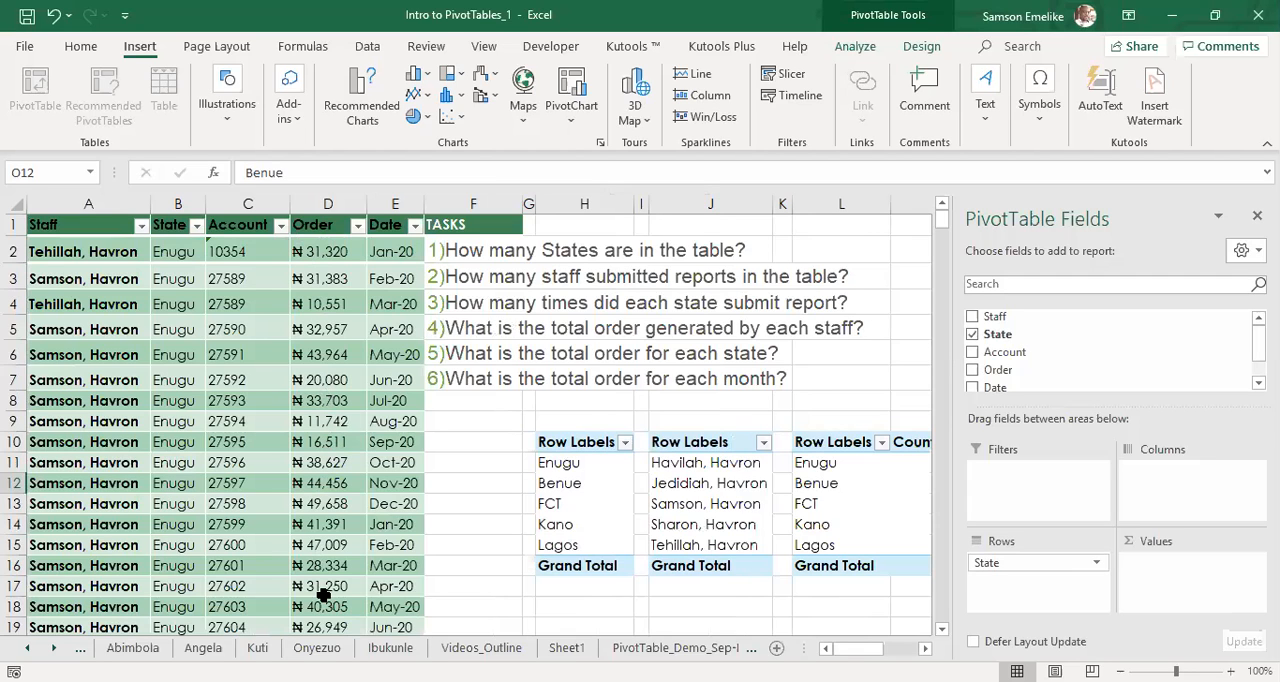
scroll(478, 415, right, 3)
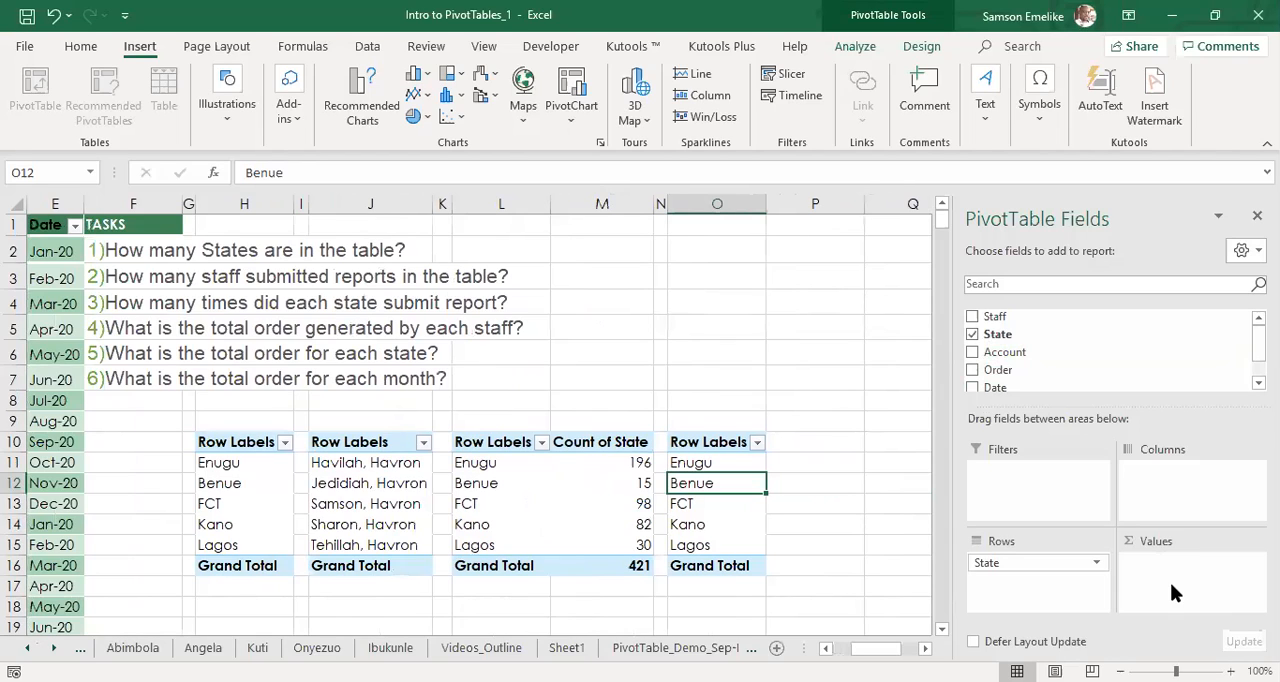
click(972, 370)
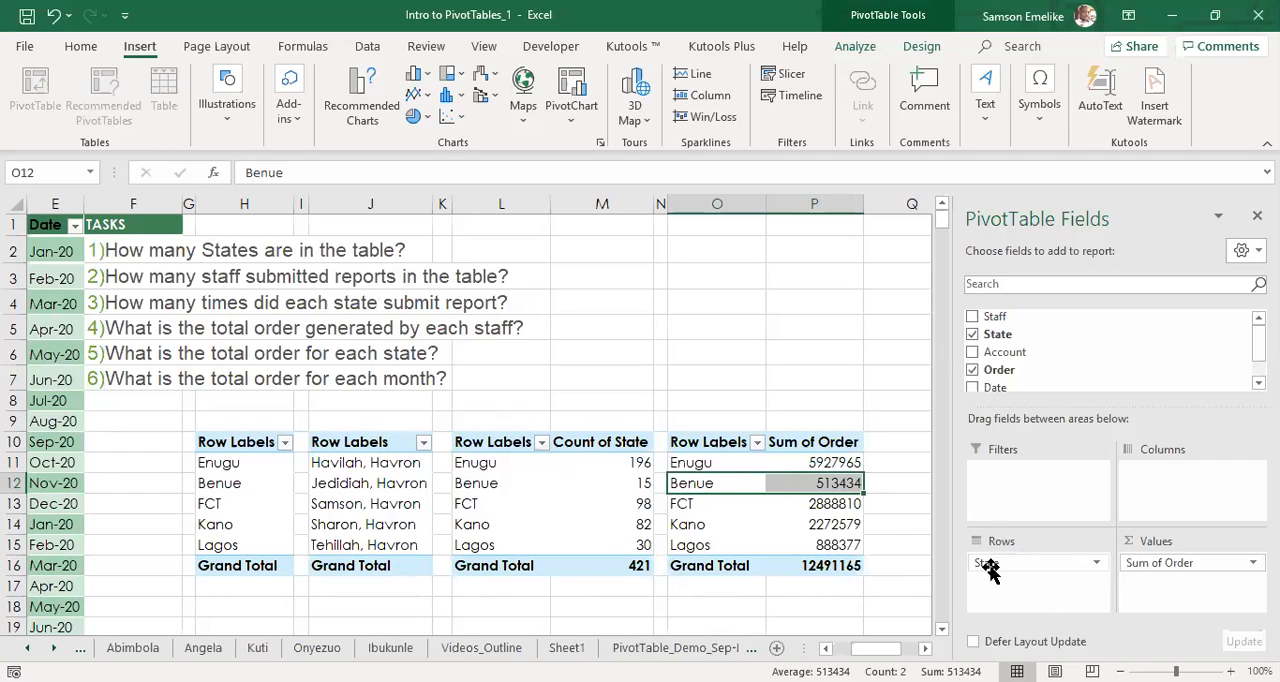
drag(988, 567, 897, 560)
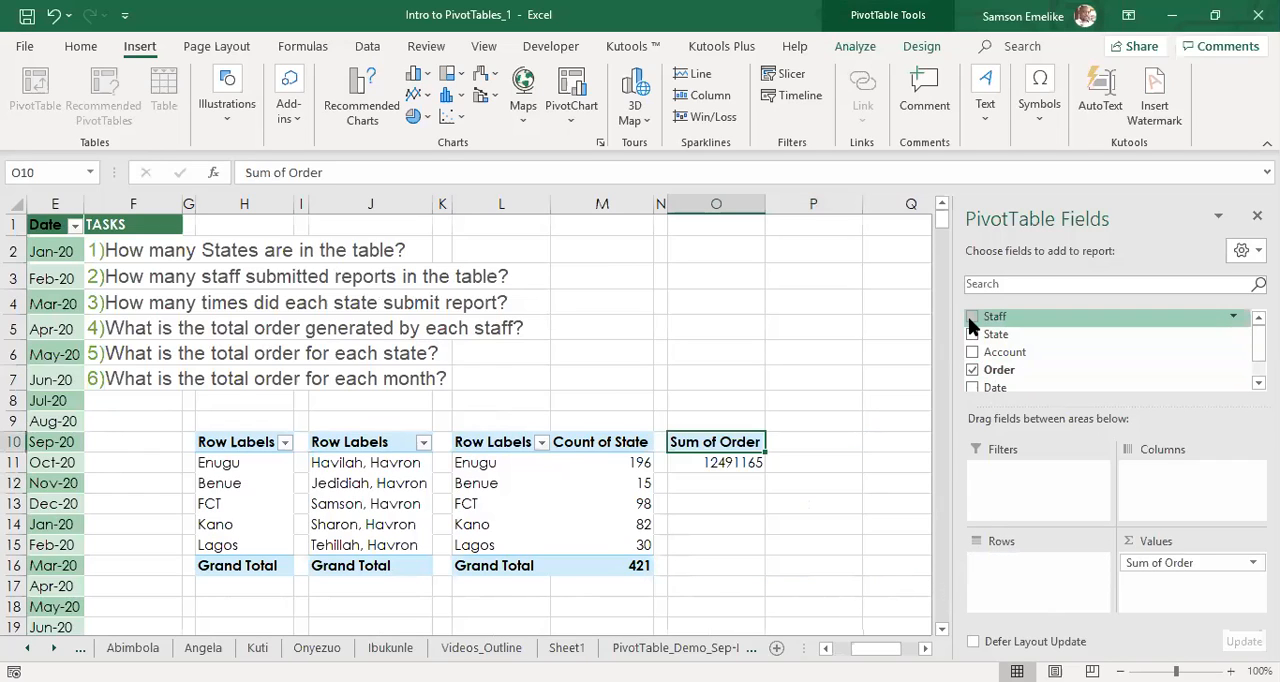
drag(978, 316, 1011, 571)
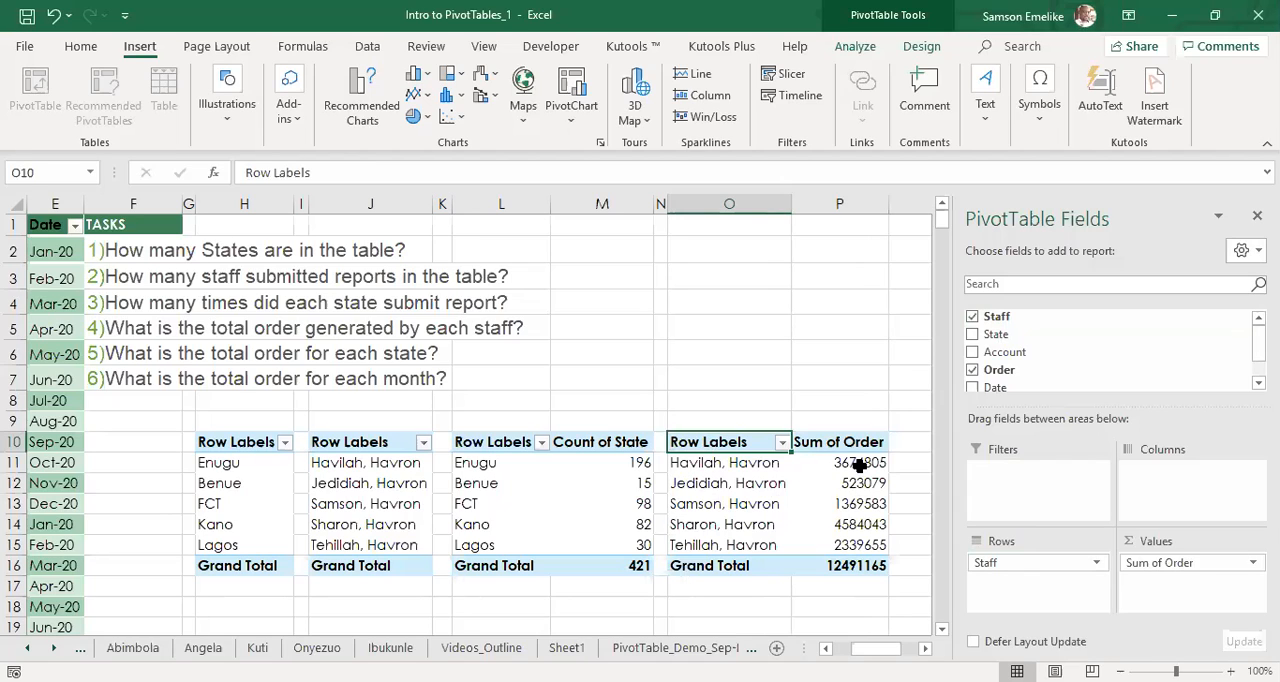
mouse_move(860, 465)
scroll(702, 606, right, 4)
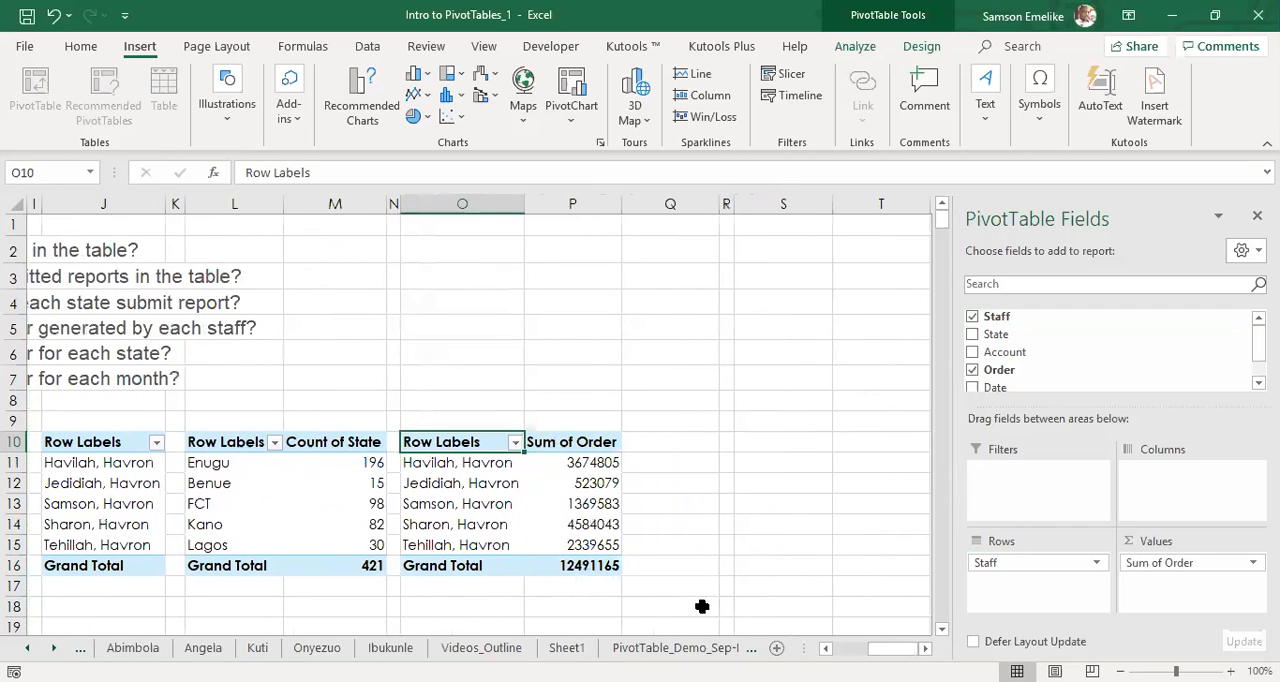
Place a copy of the staff order pivot table at R10, narrowing column Q as a gap and fitting column R to its contents.
drag(466, 446, 578, 565)
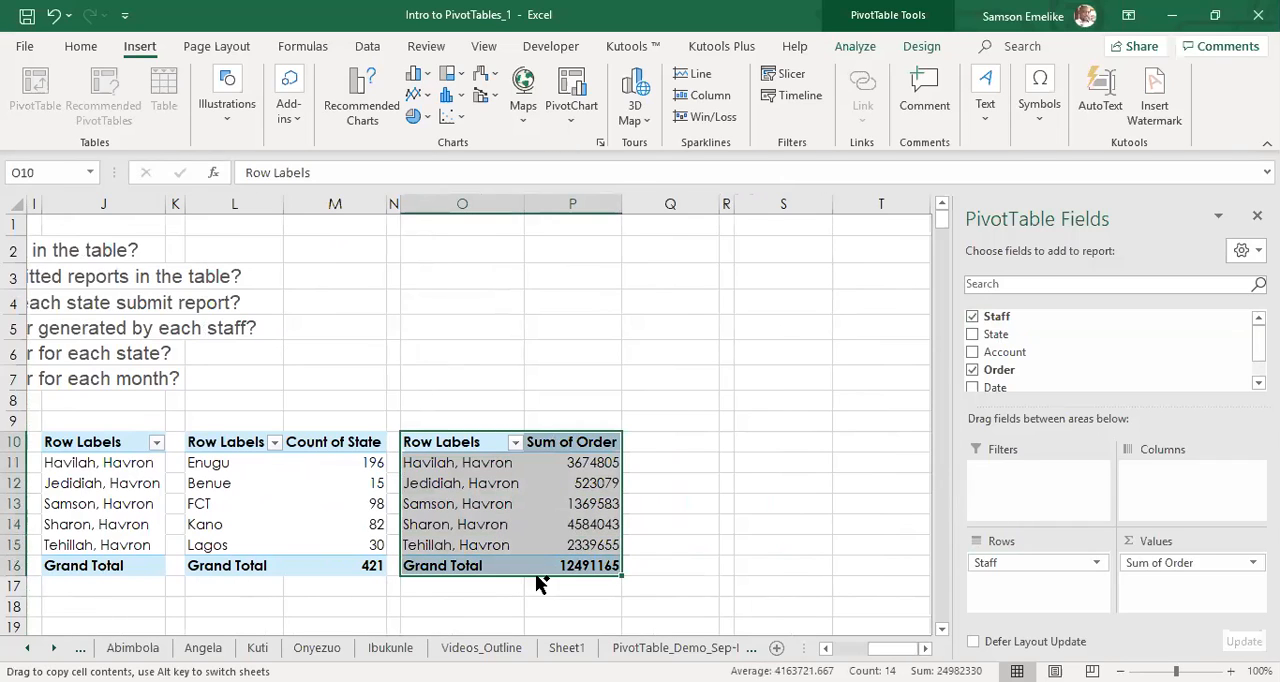
drag(714, 568, 730, 572)
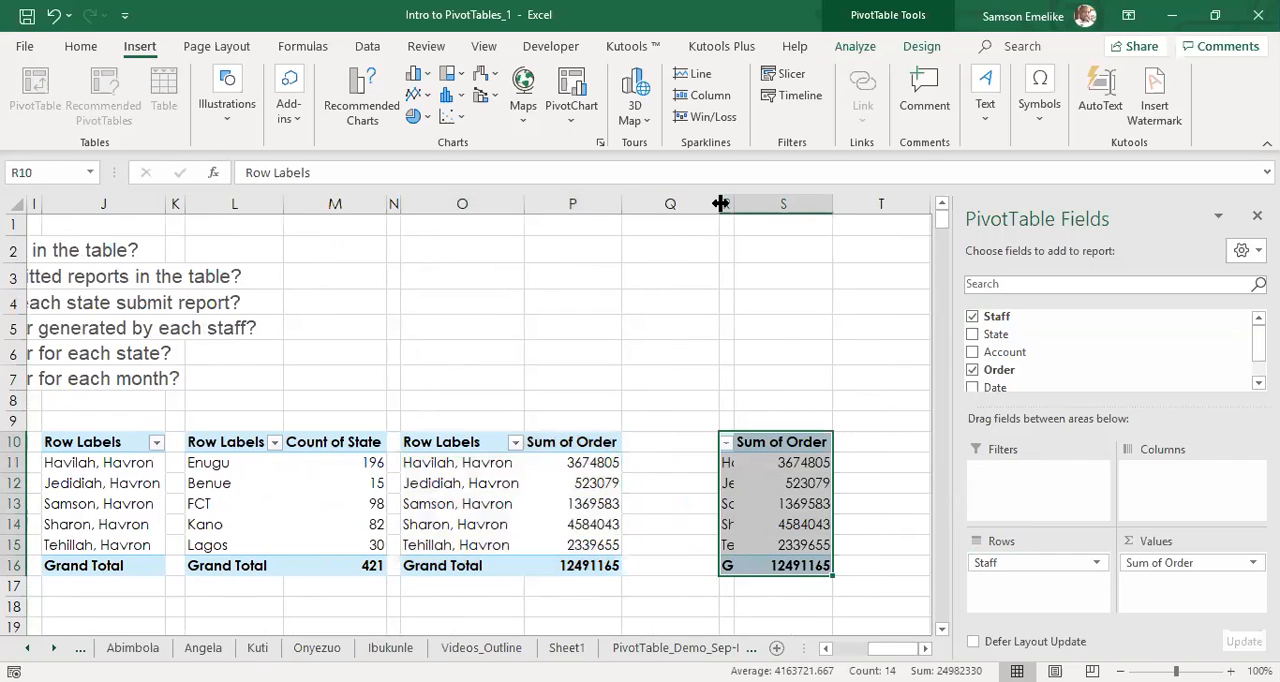
drag(720, 204, 628, 229)
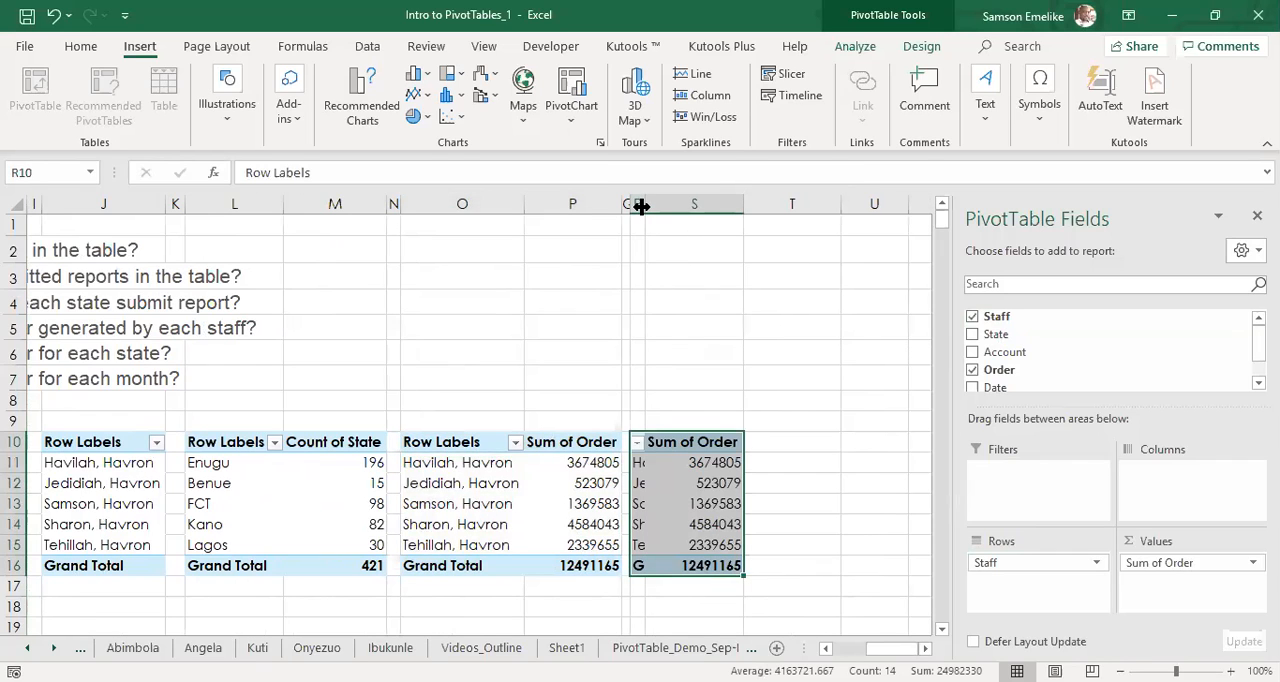
double_click(641, 204)
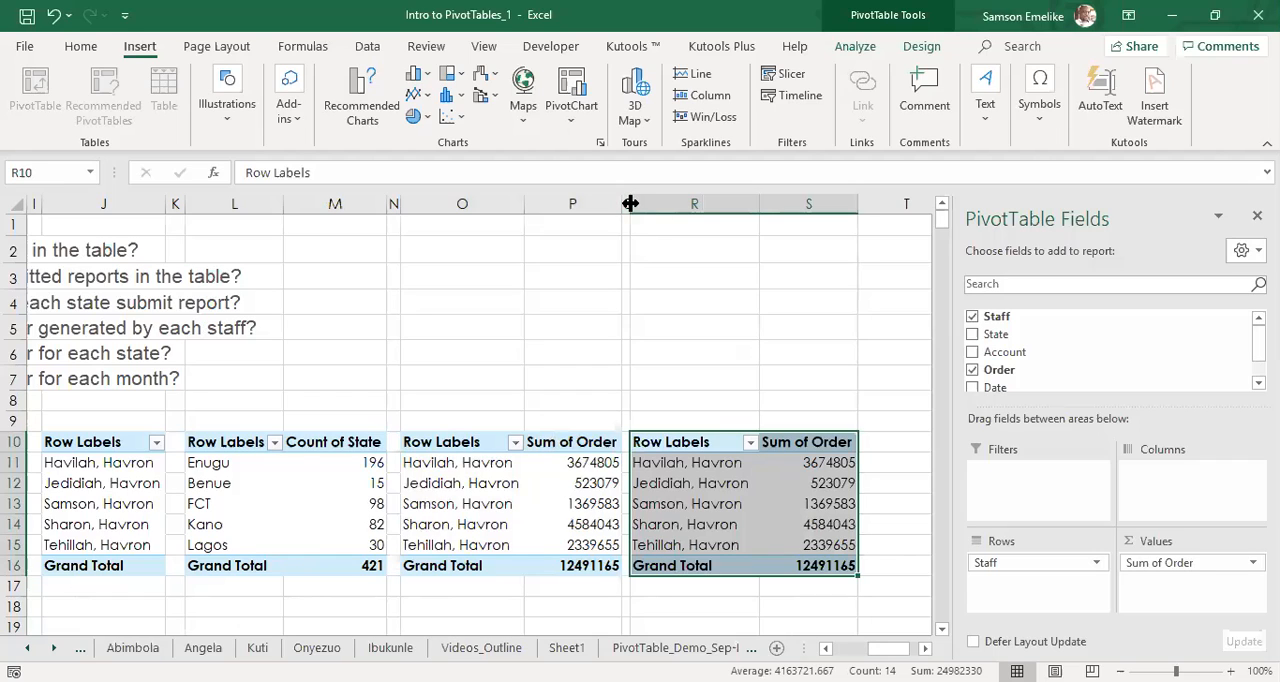
drag(630, 203, 657, 203)
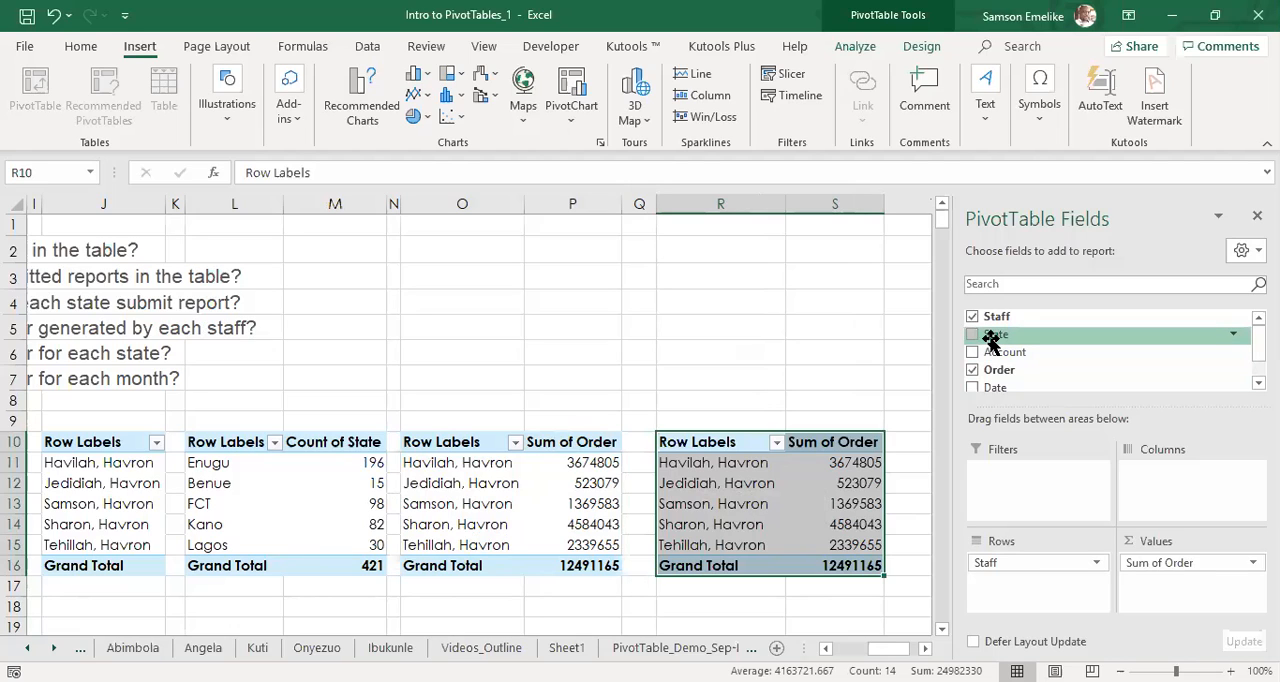
Add State beneath Staff in the rows of the pivot table at R10, review the breakdown, and remove Staff.
drag(990, 340, 1007, 594)
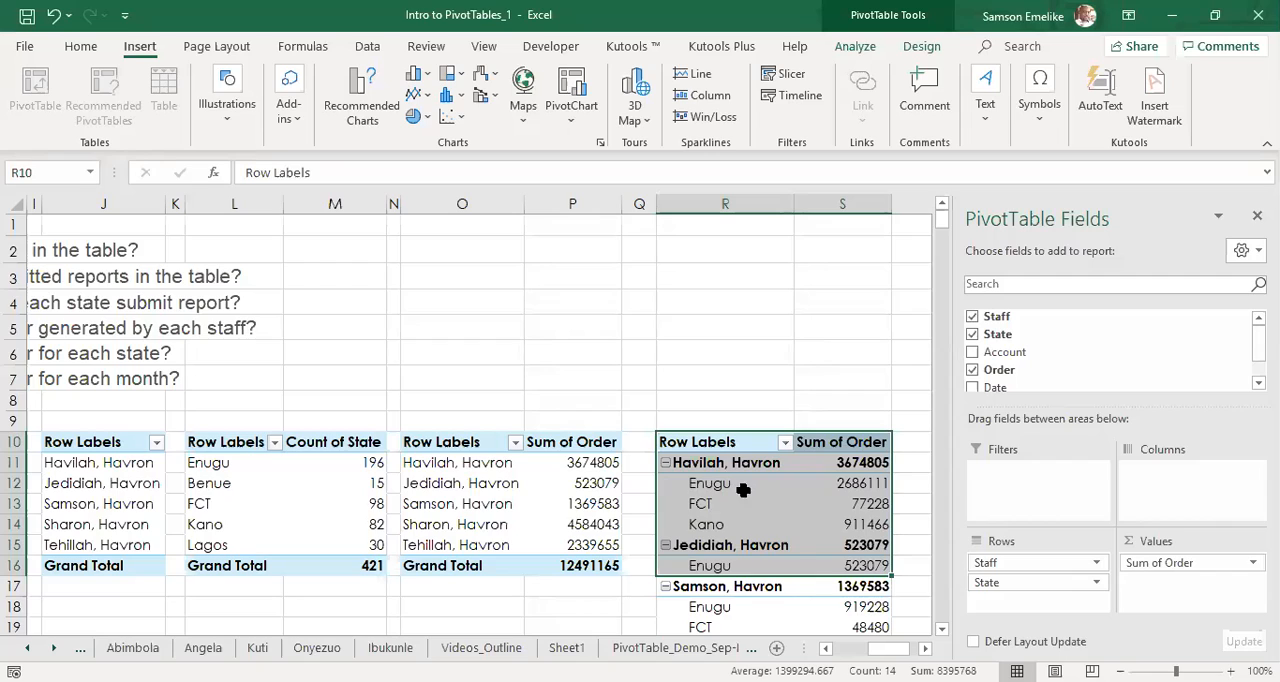
mouse_move(860, 489)
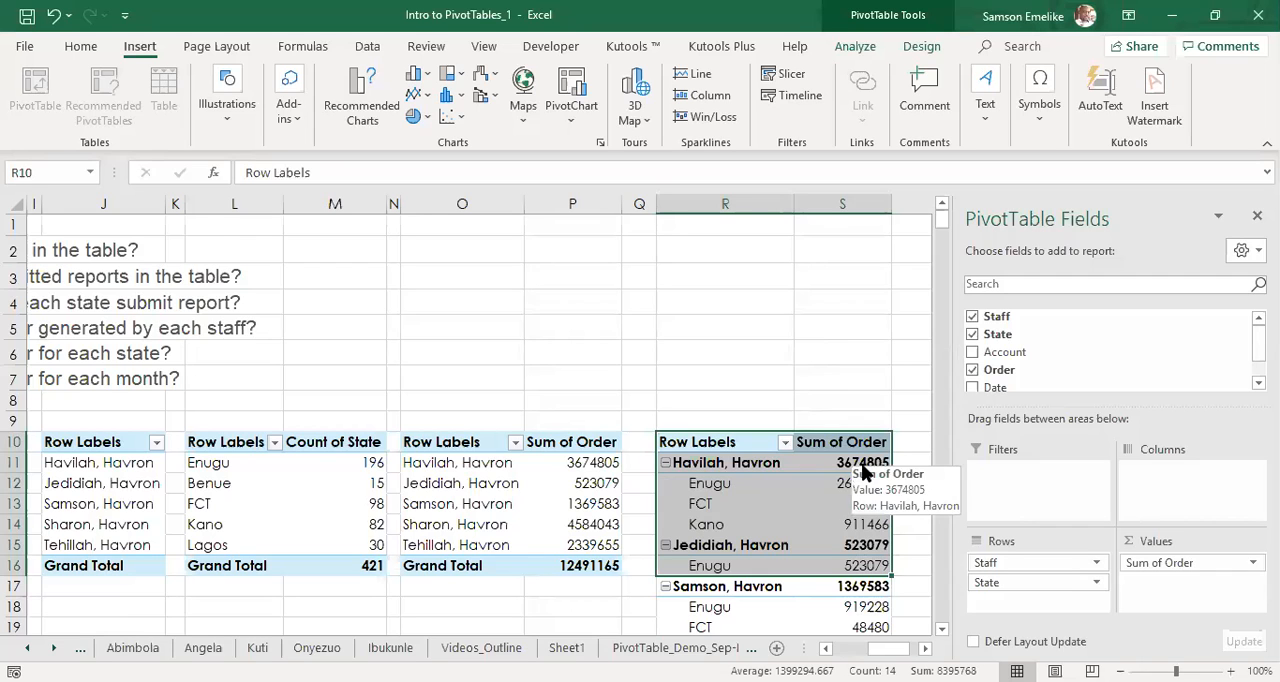
click(941, 628)
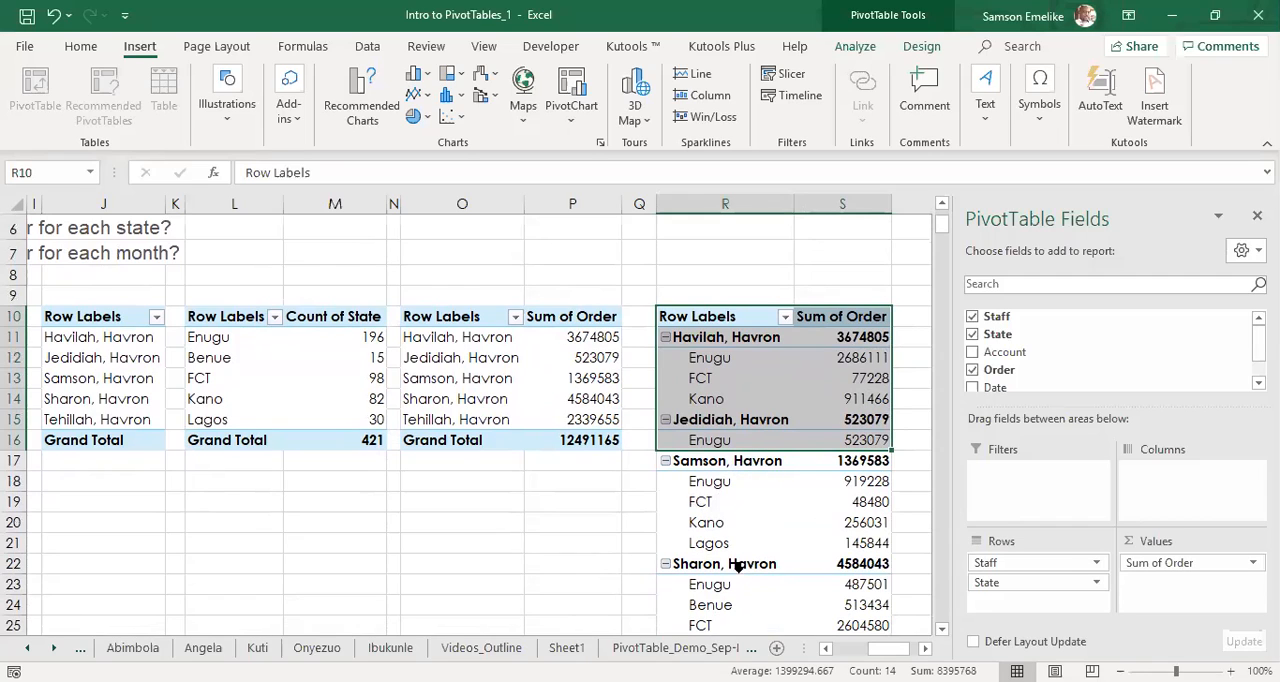
click(941, 629)
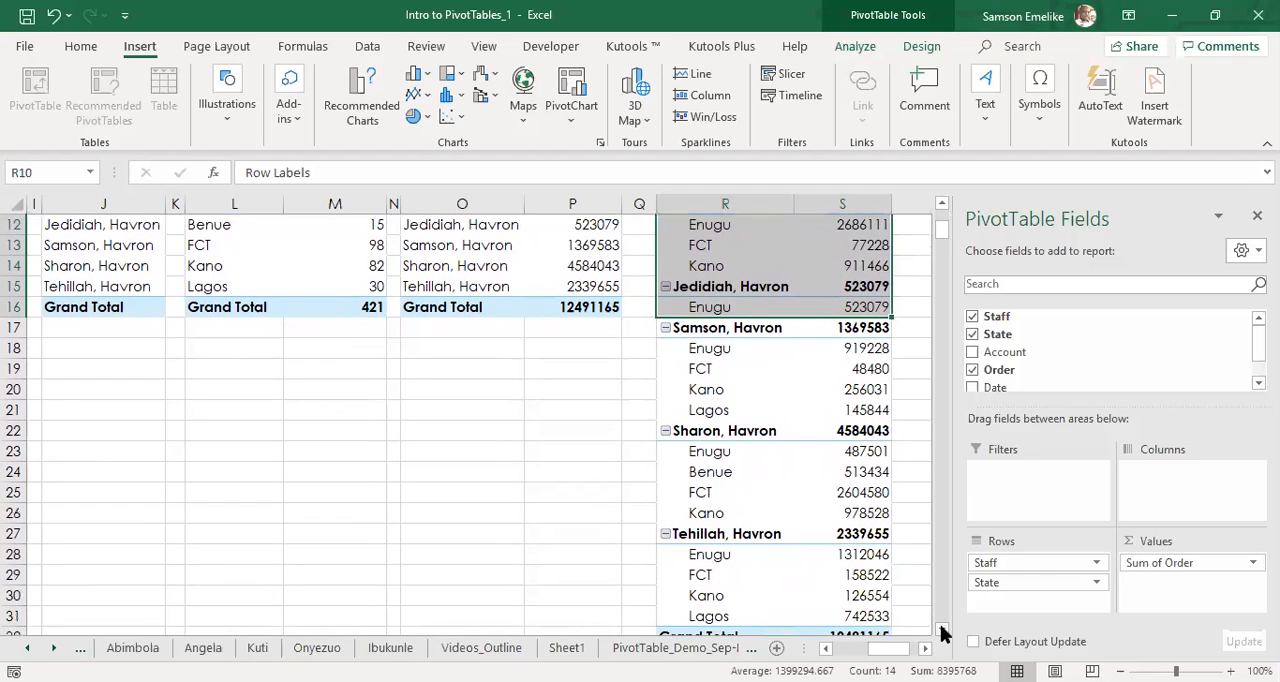
scroll(864, 478, up, 4)
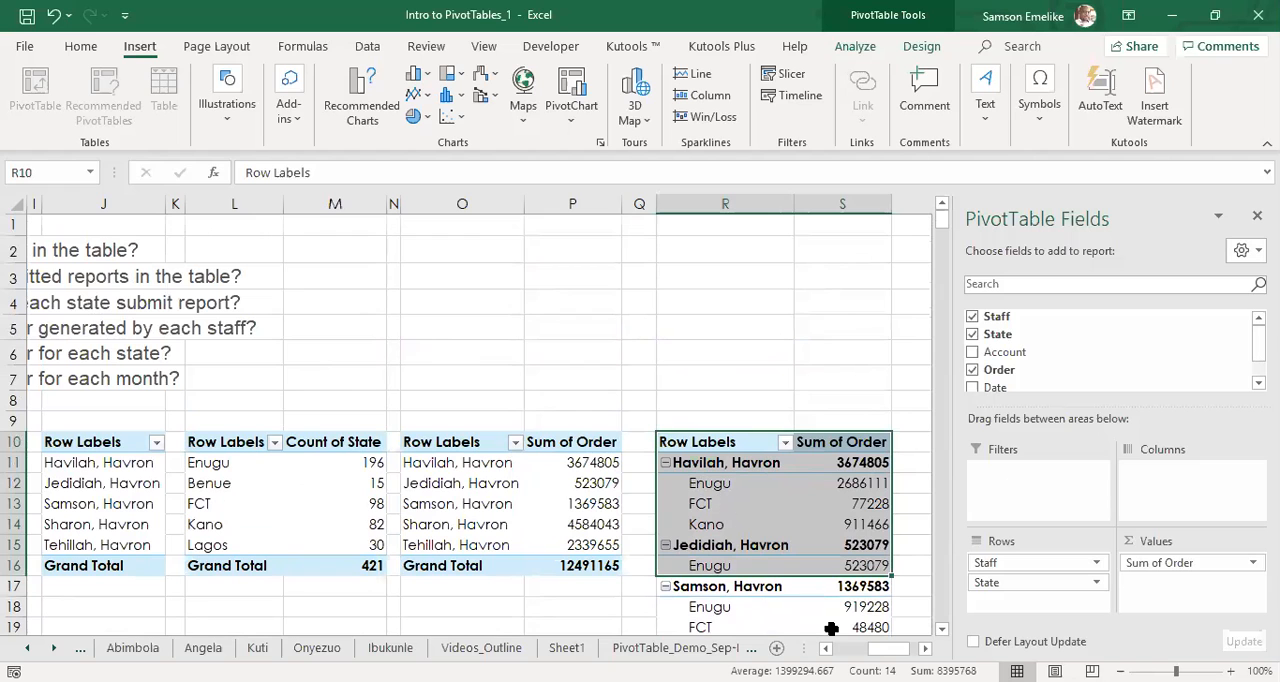
drag(887, 648, 865, 648)
drag(868, 649, 912, 615)
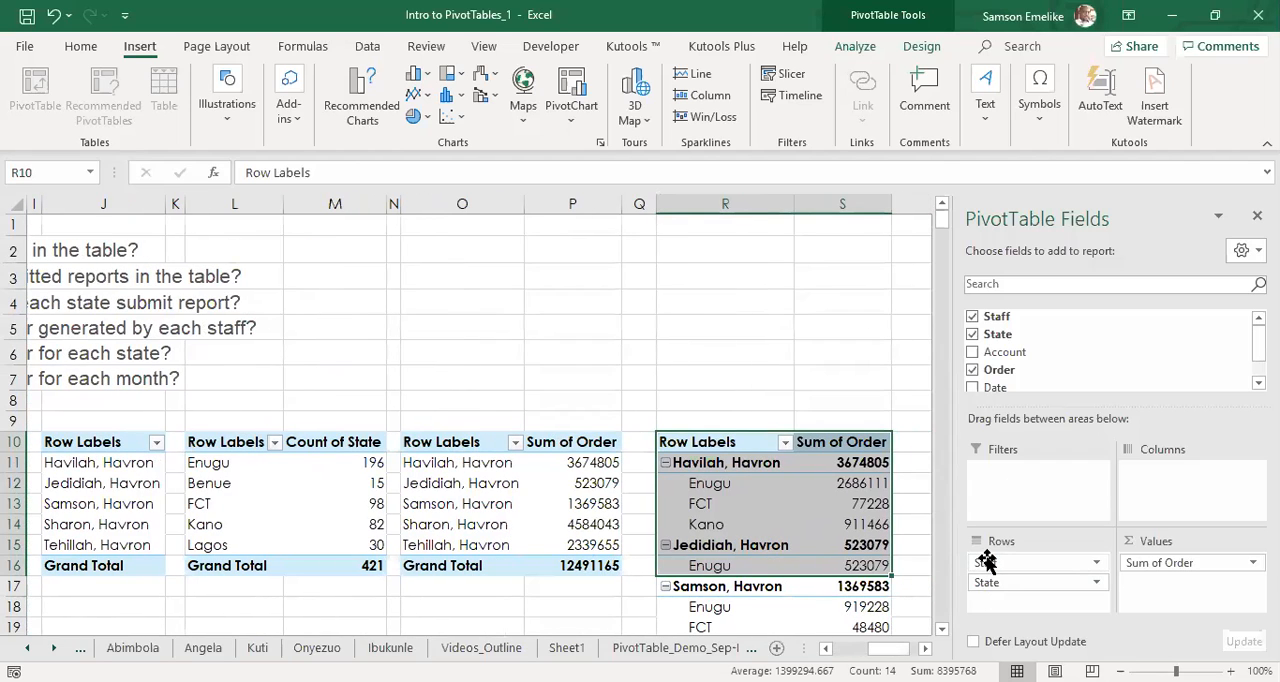
drag(986, 562, 882, 590)
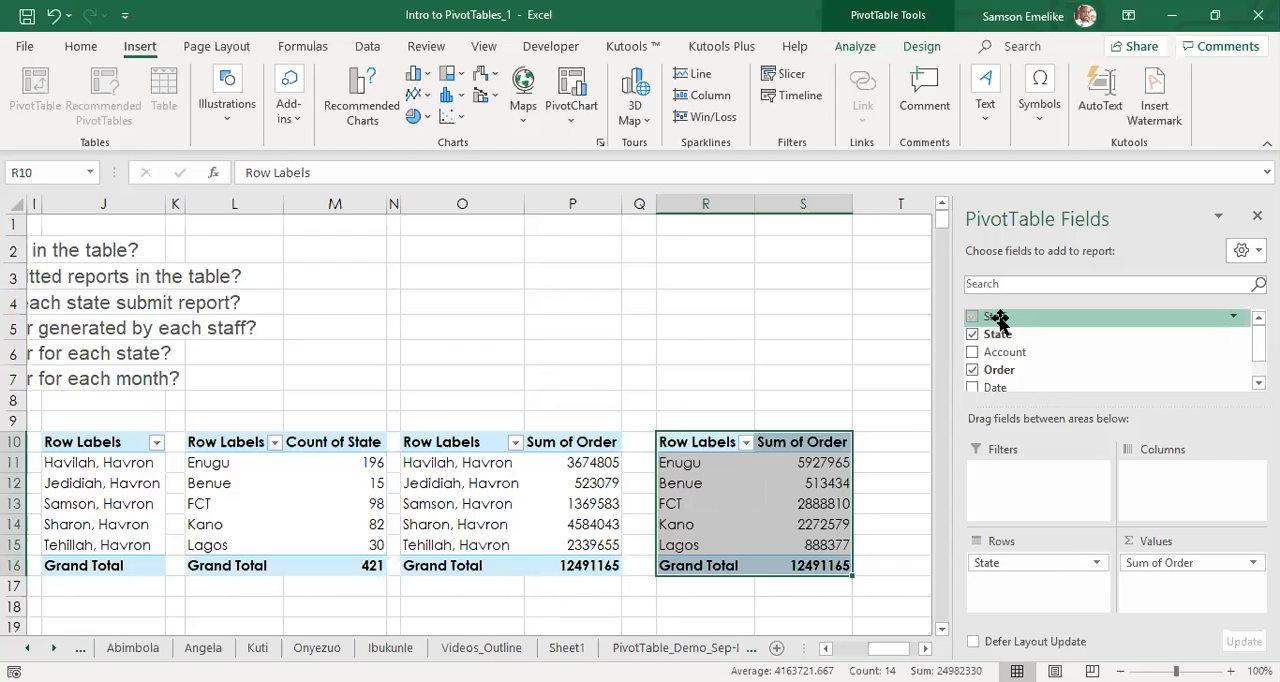
Try nesting Staff beneath State in the rows of the pivot table at R10, and remove Staff again.
drag(998, 318, 1017, 594)
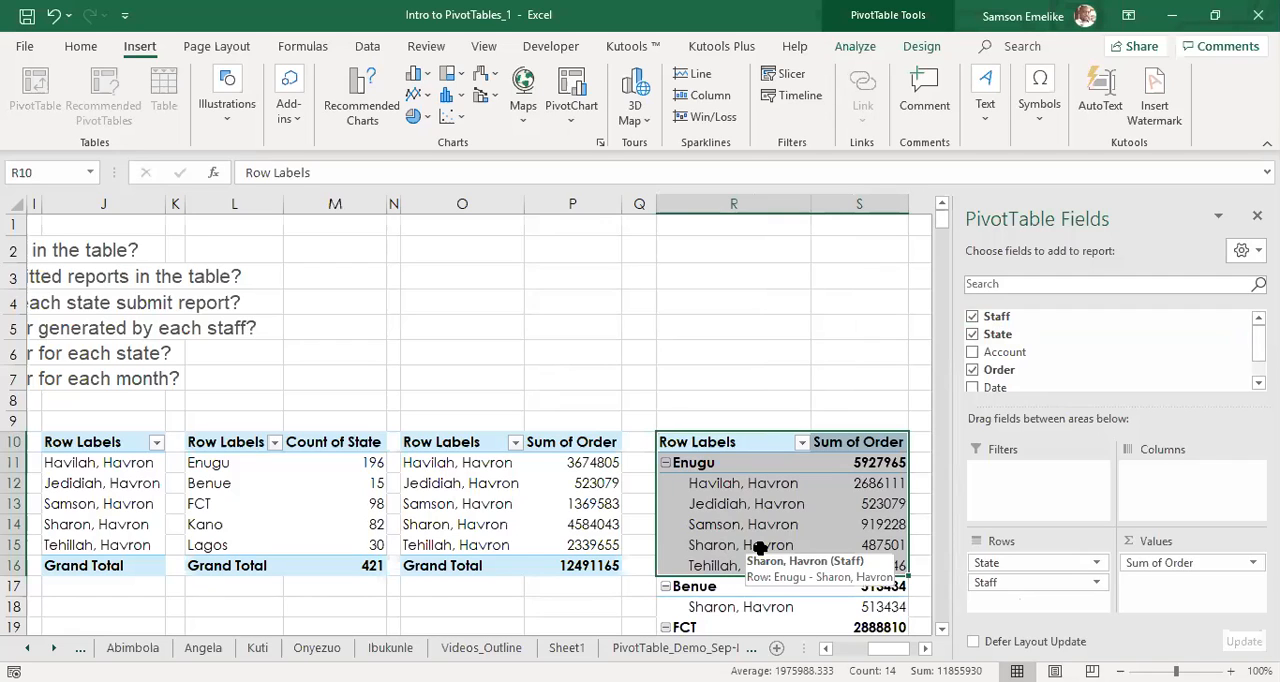
click(942, 630)
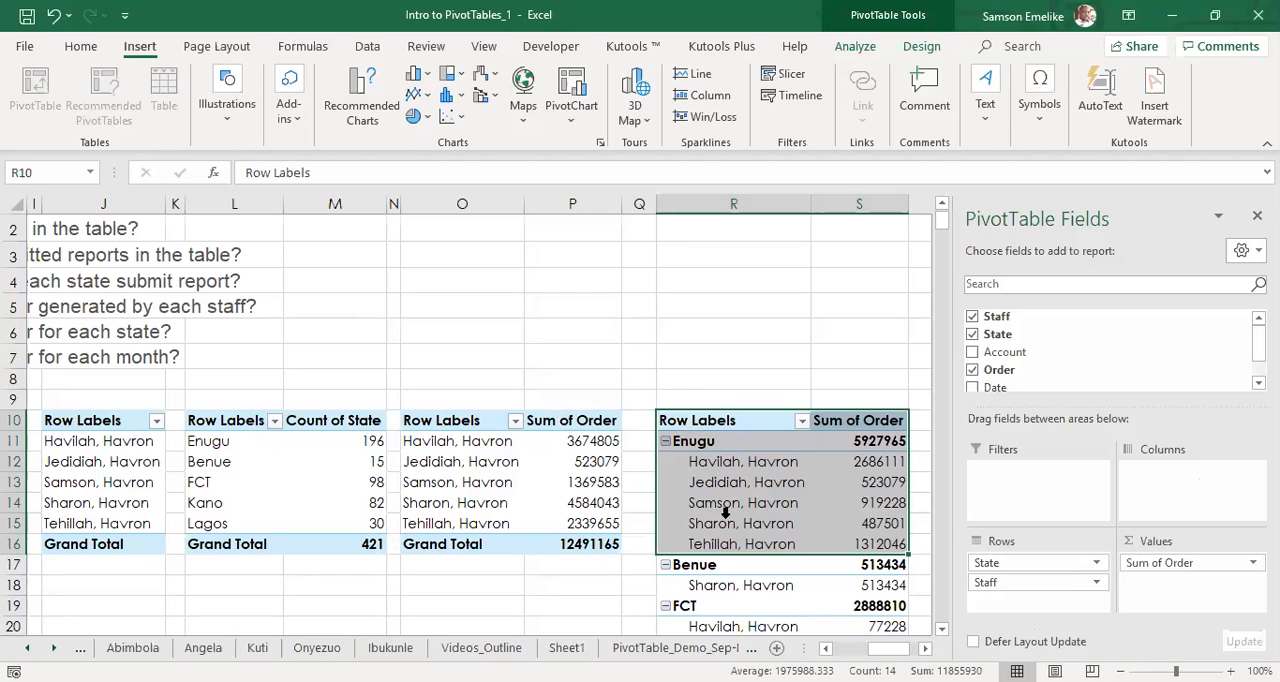
drag(984, 582, 576, 590)
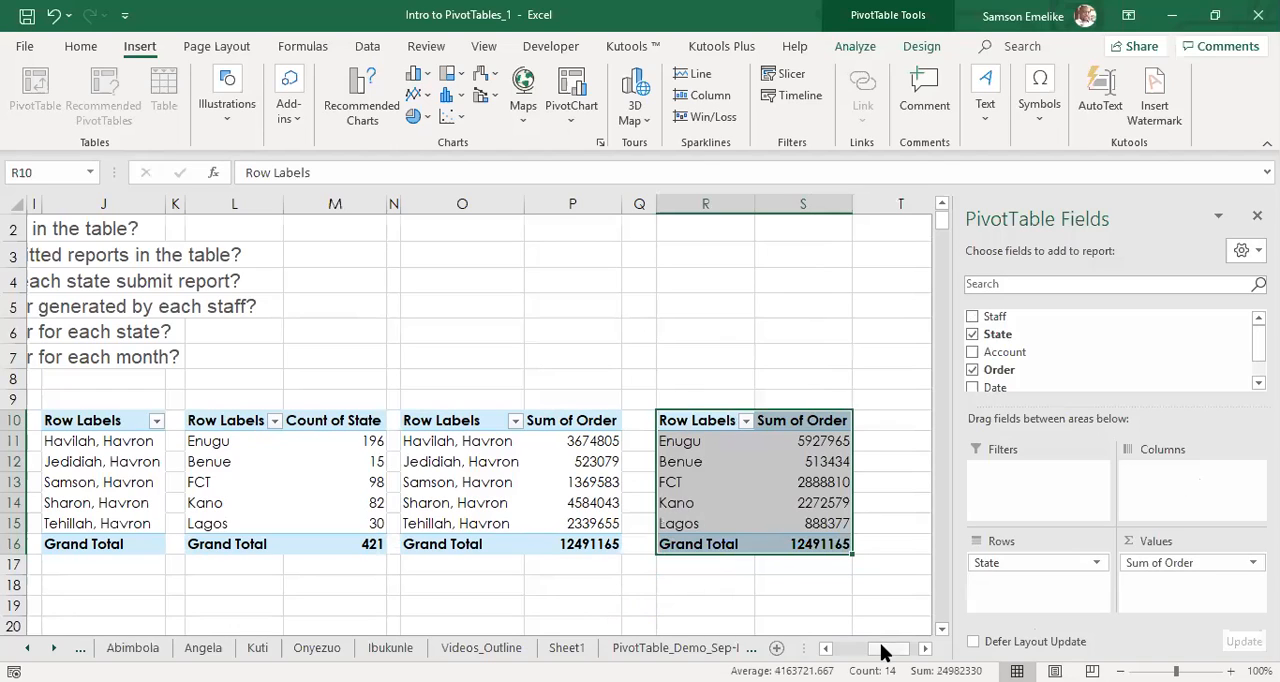
Check the task list, narrow column T, and place a copy of the state order pivot table at U10.
drag(880, 651, 848, 653)
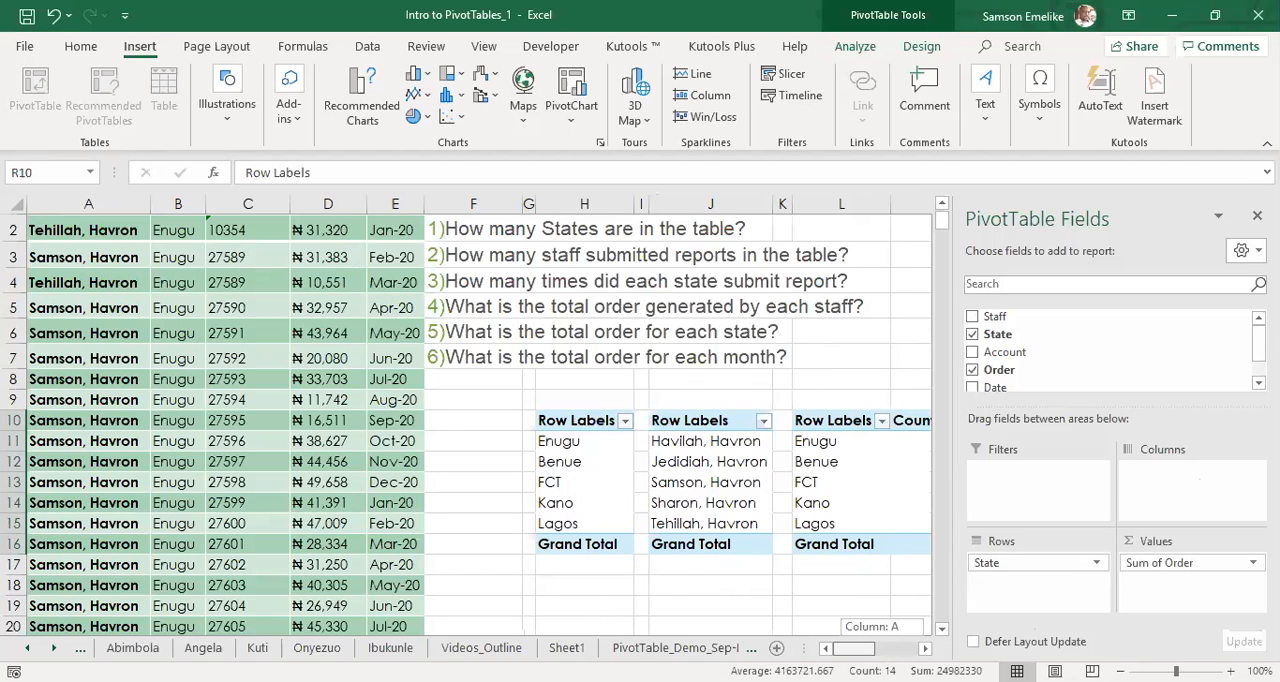
drag(848, 648, 896, 648)
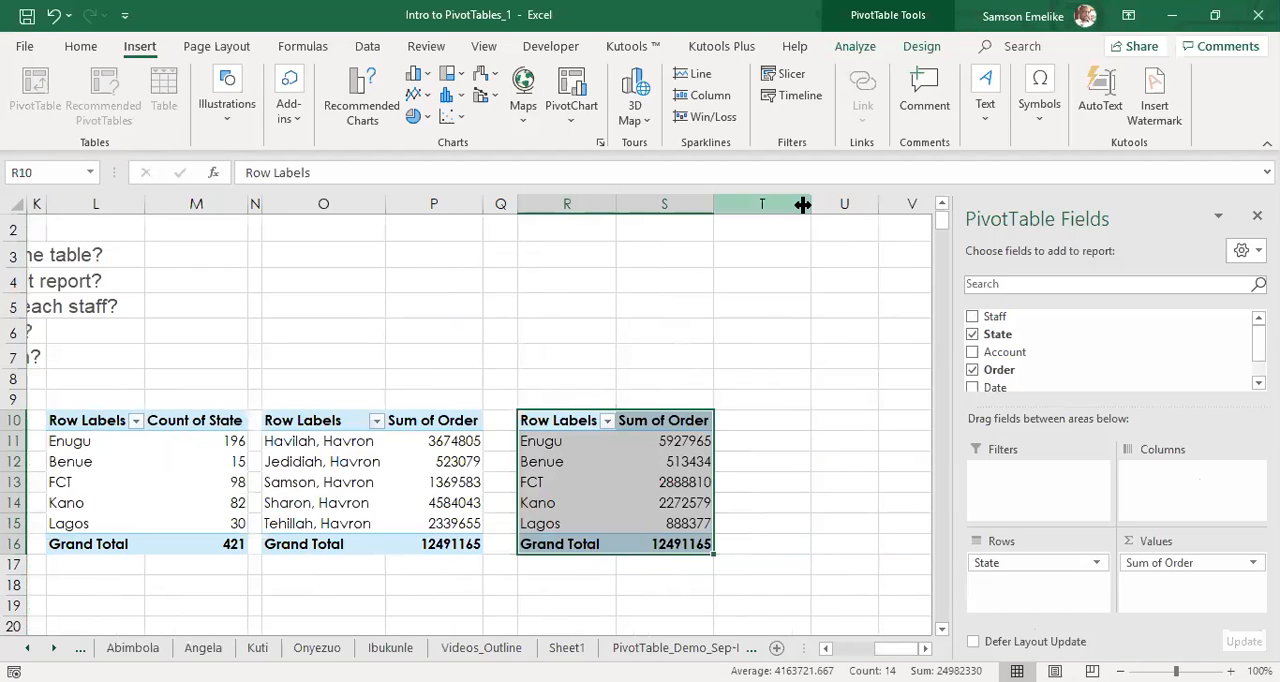
drag(806, 203, 734, 203)
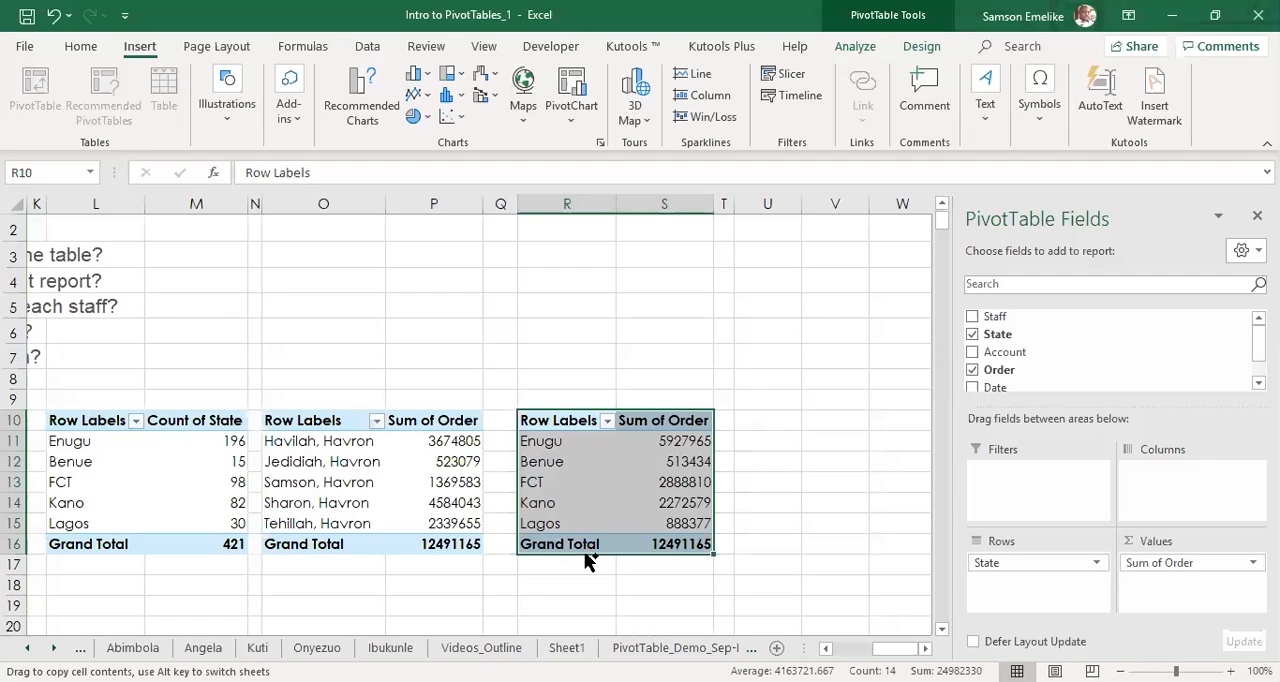
drag(585, 560, 789, 533)
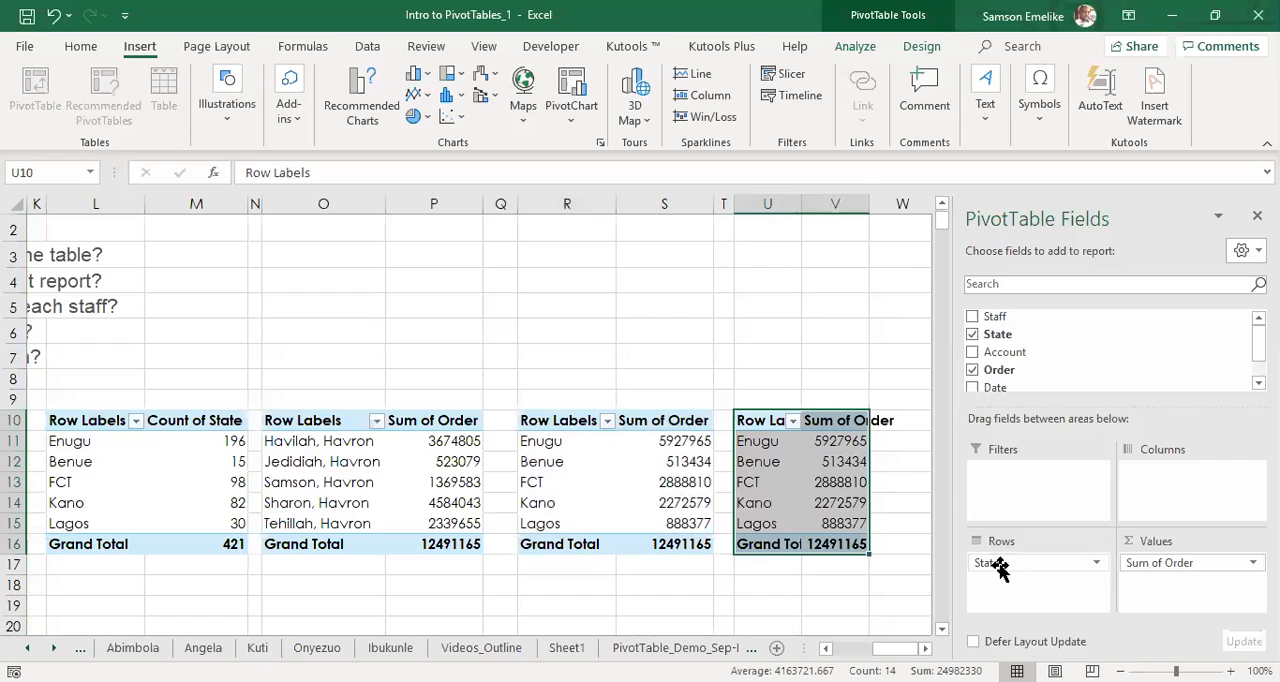
Replace State with Date in the rows of the pivot table at U10 and review the order totals by date.
drag(998, 566, 741, 586)
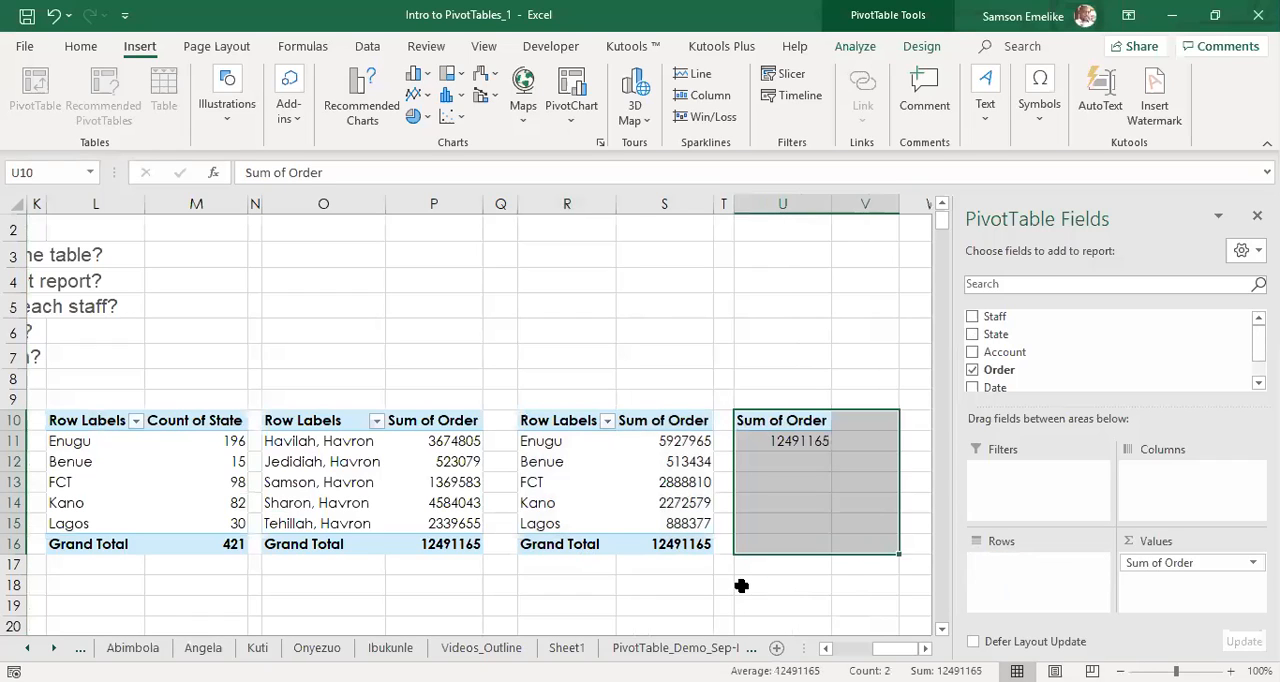
drag(993, 388, 995, 587)
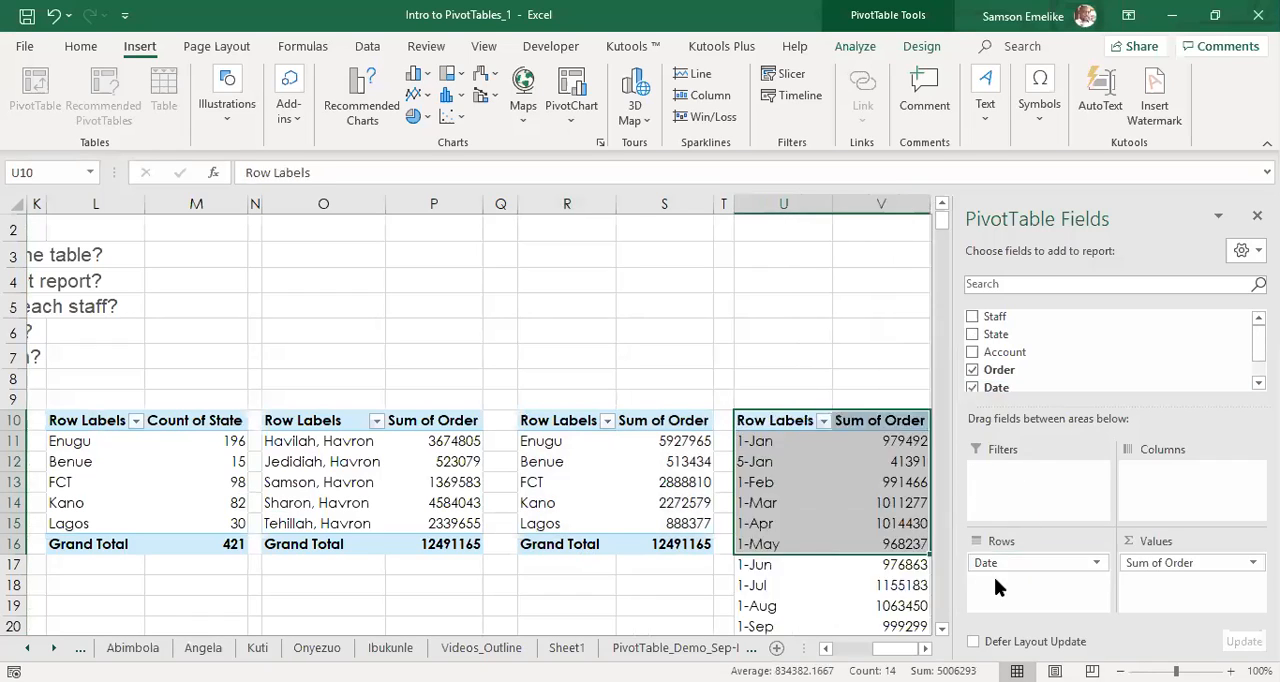
click(938, 628)
click(938, 628)
click(938, 628)
click(938, 628)
click(938, 628)
click(927, 648)
click(927, 648)
click(927, 648)
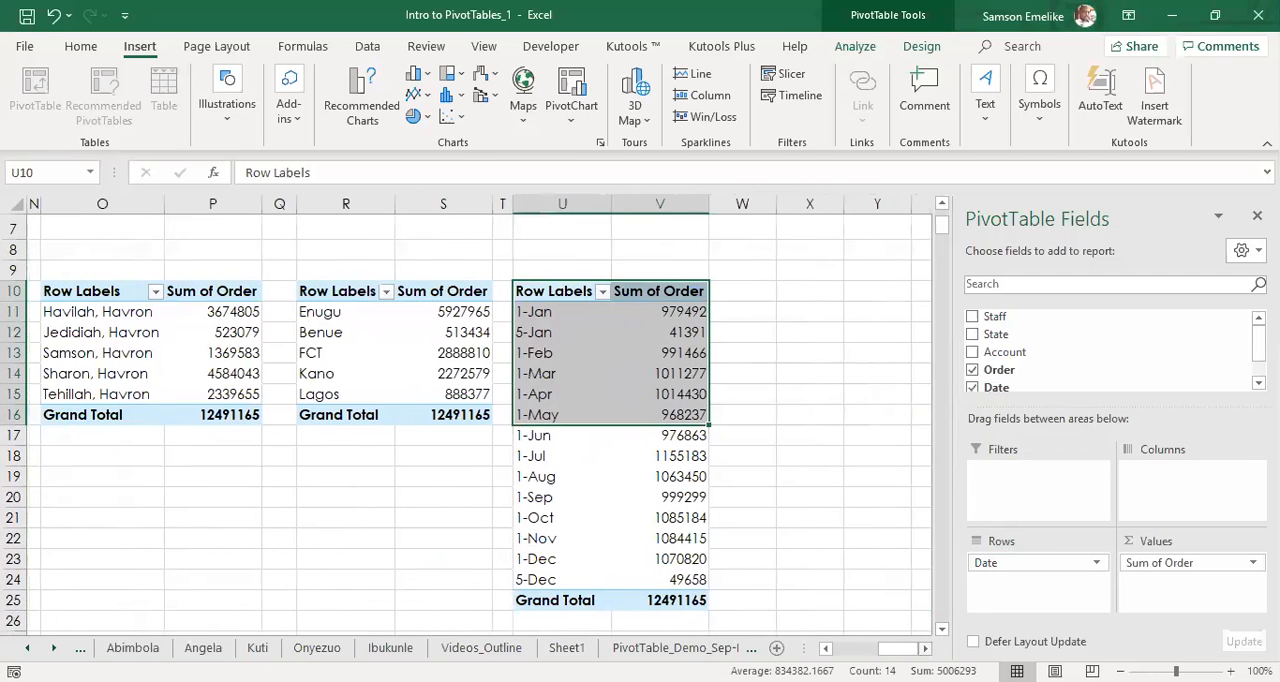
click(941, 629)
click(941, 629)
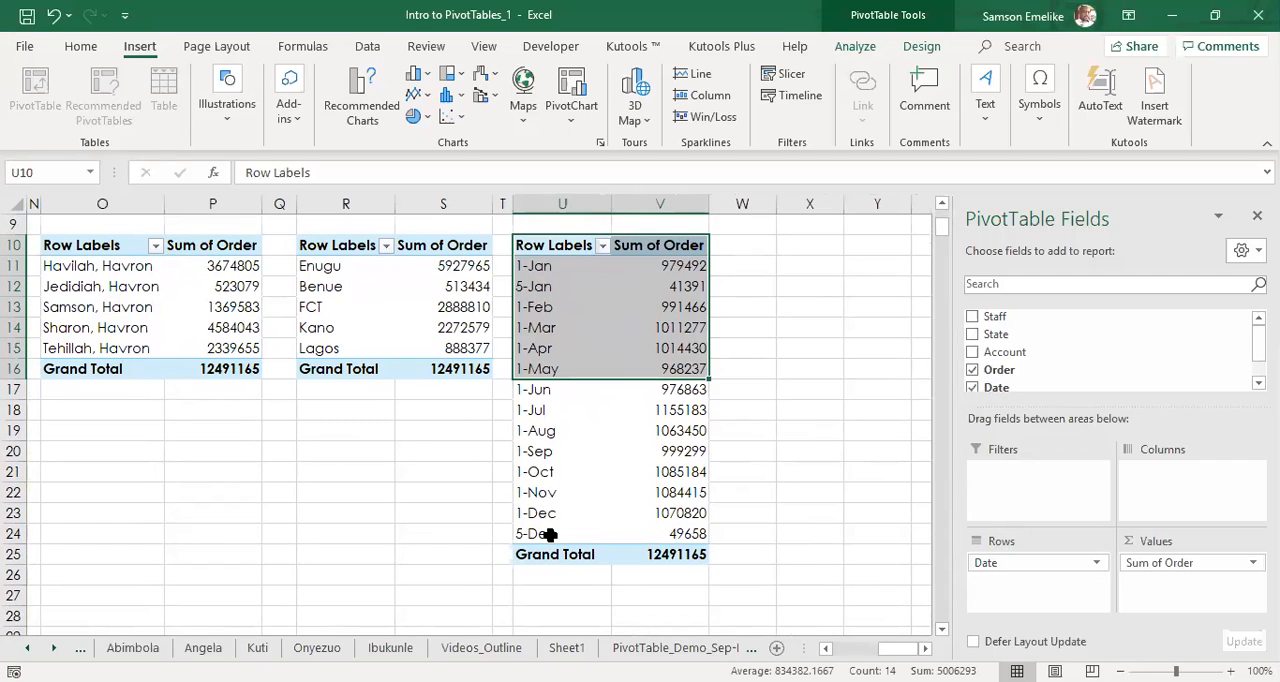
click(781, 406)
click(655, 390)
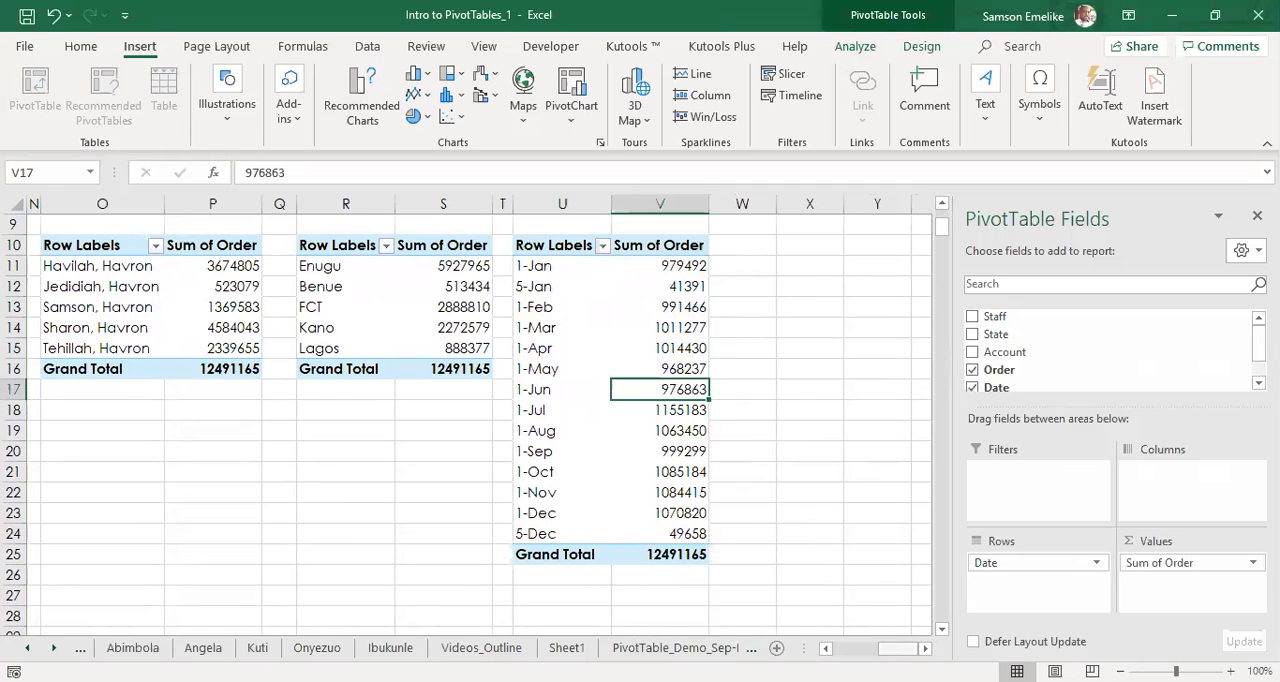
Compare the six tasks with the pivot tables, and inspect the Row Labels and Count of State headers of the table at L10.
scroll(766, 480, left, 5)
scroll(766, 480, down, 2)
scroll(766, 480, up, 5)
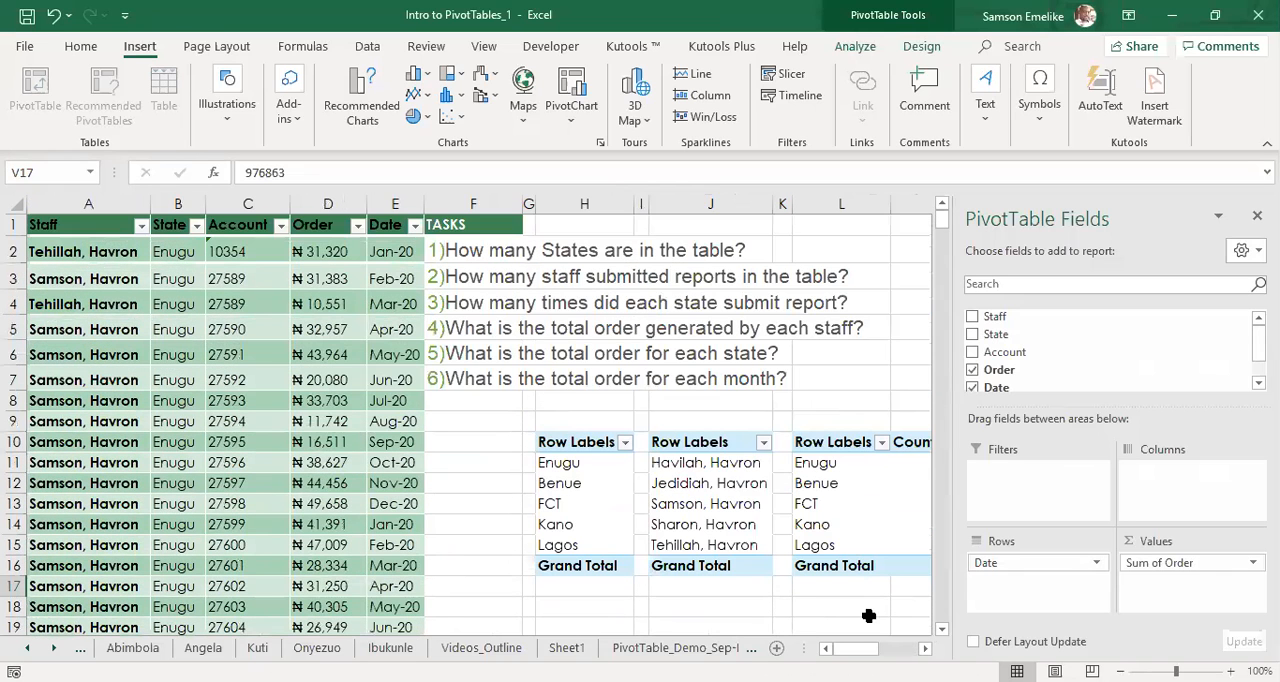
scroll(480, 426, right, 5)
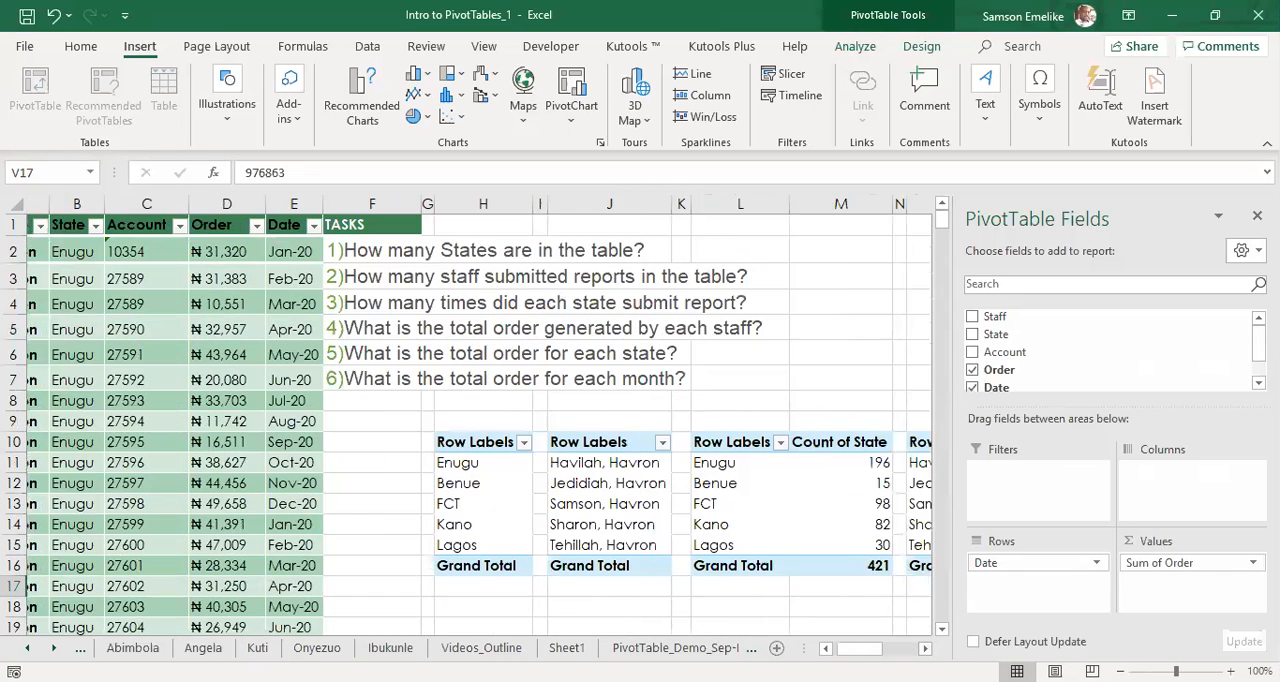
scroll(480, 426, right, 1)
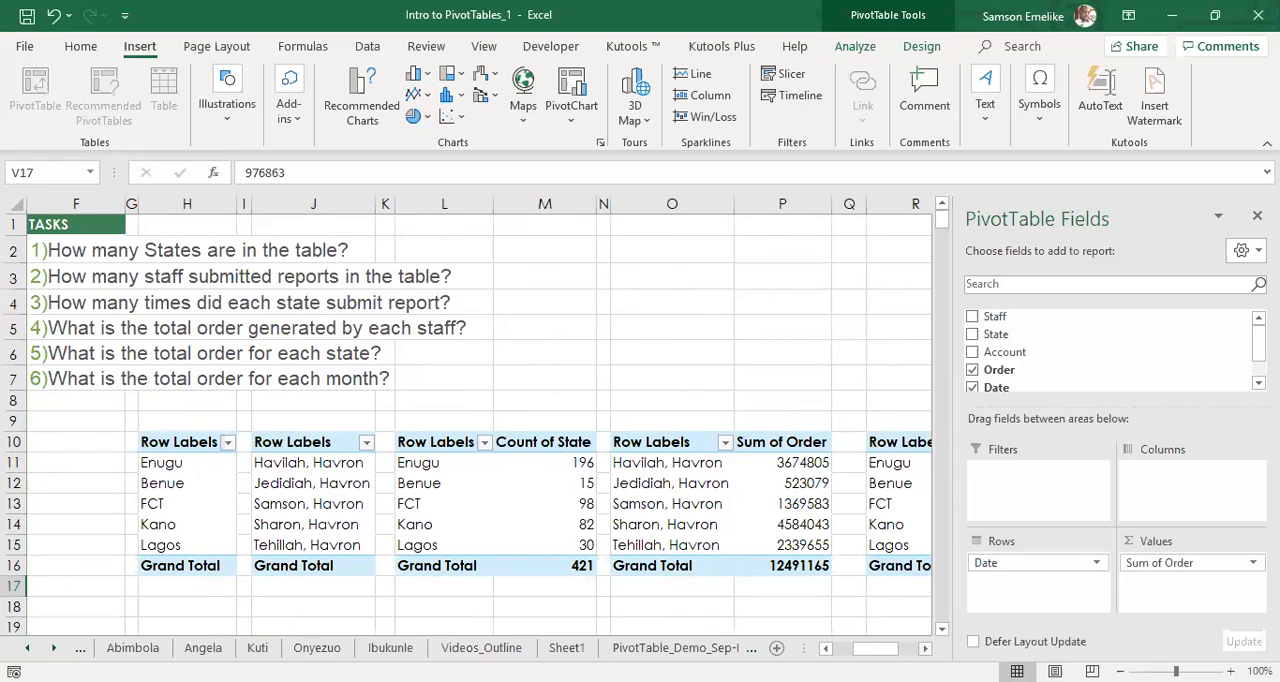
scroll(812, 625, right, 1)
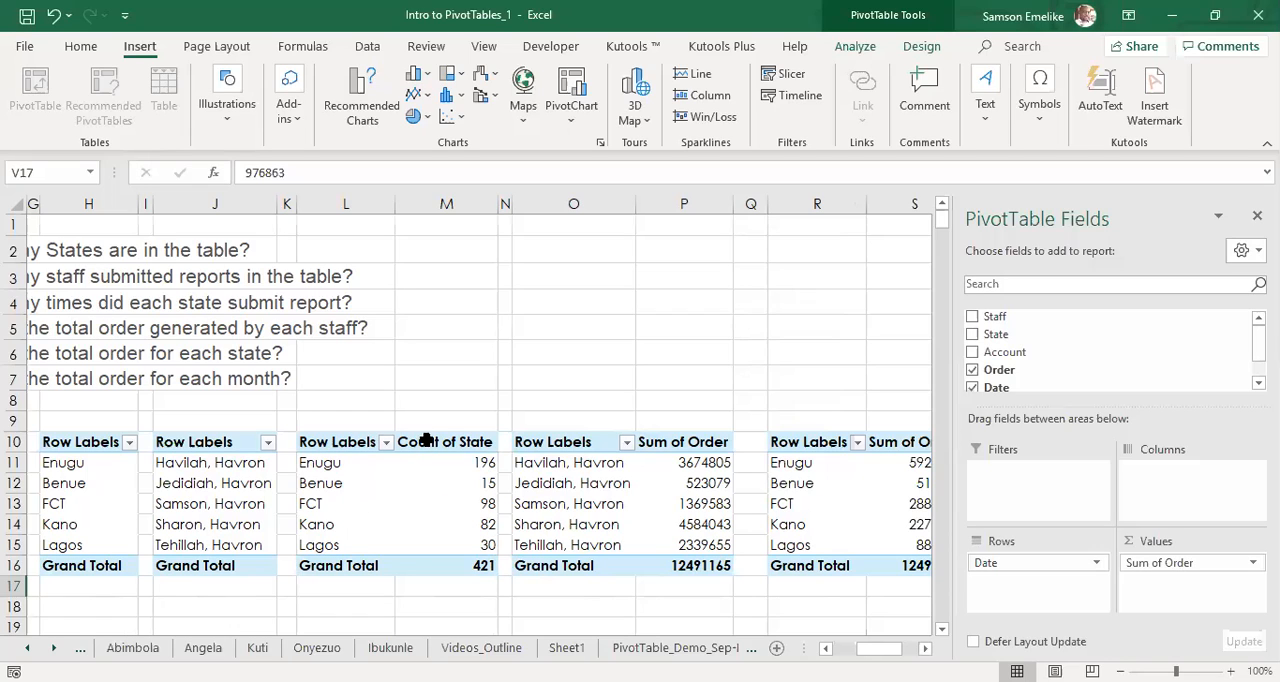
click(474, 443)
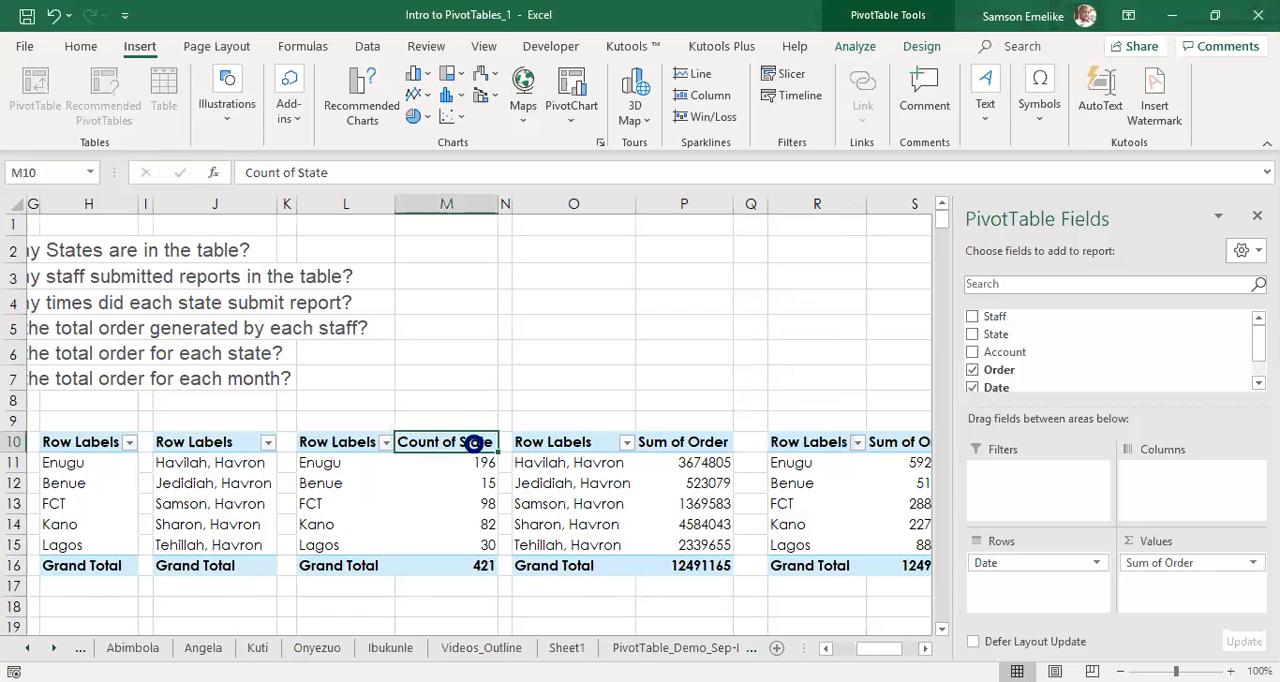
click(331, 446)
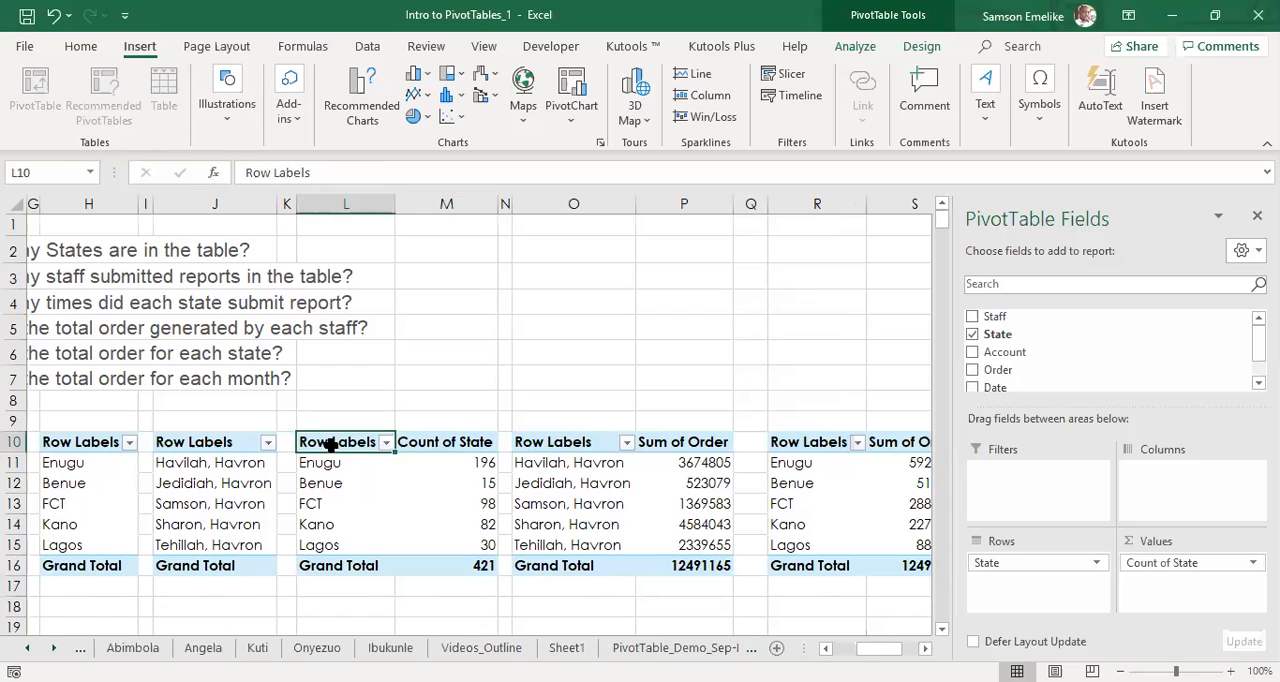
click(450, 446)
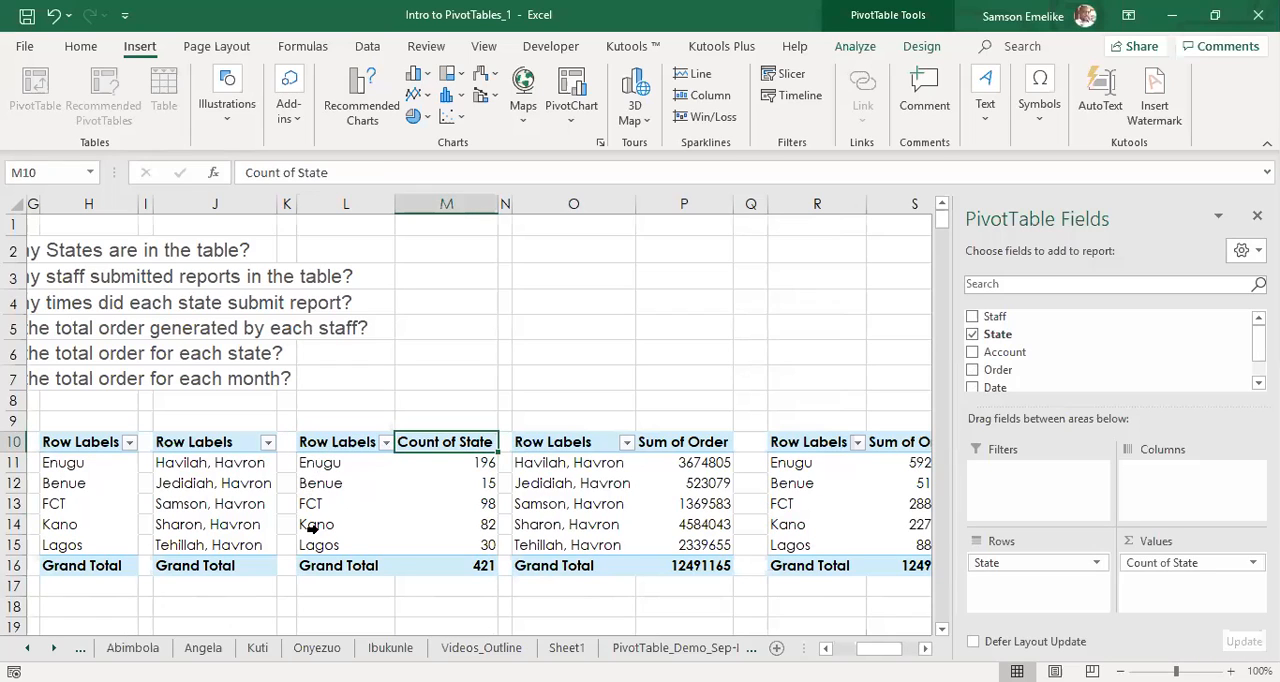
click(344, 445)
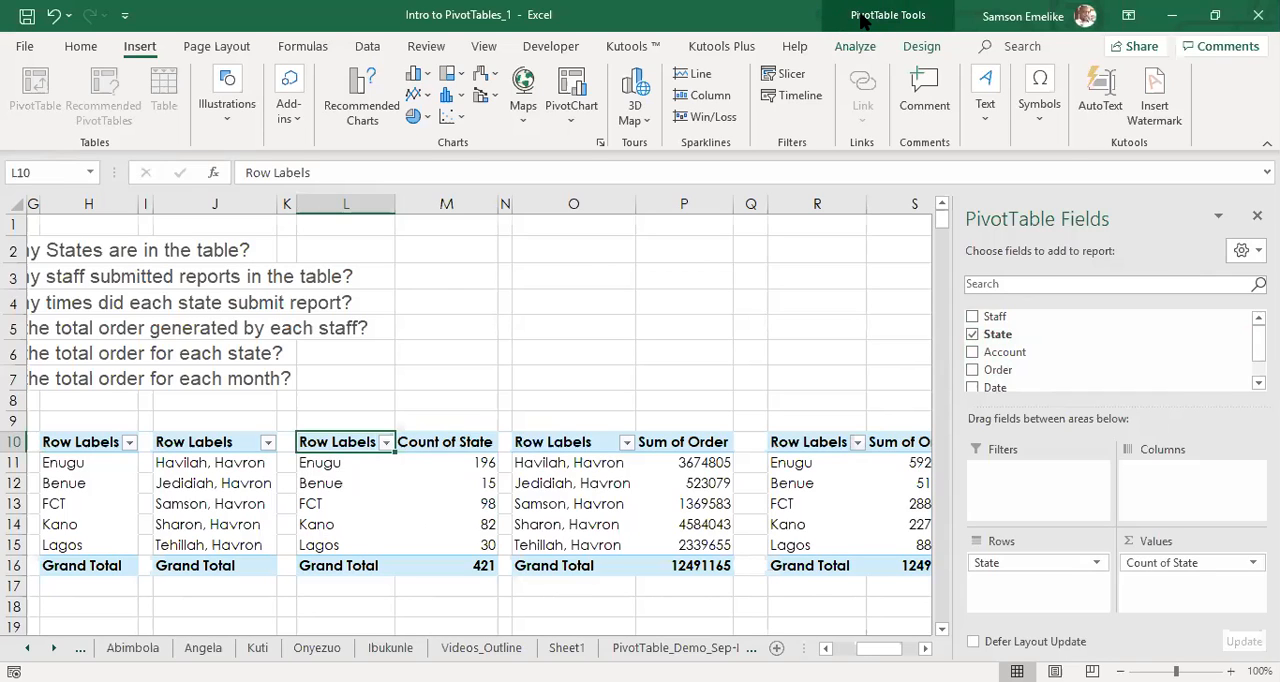
Apply a dark green PivotTable style from the Dark group to the pivot table at L10.
click(850, 53)
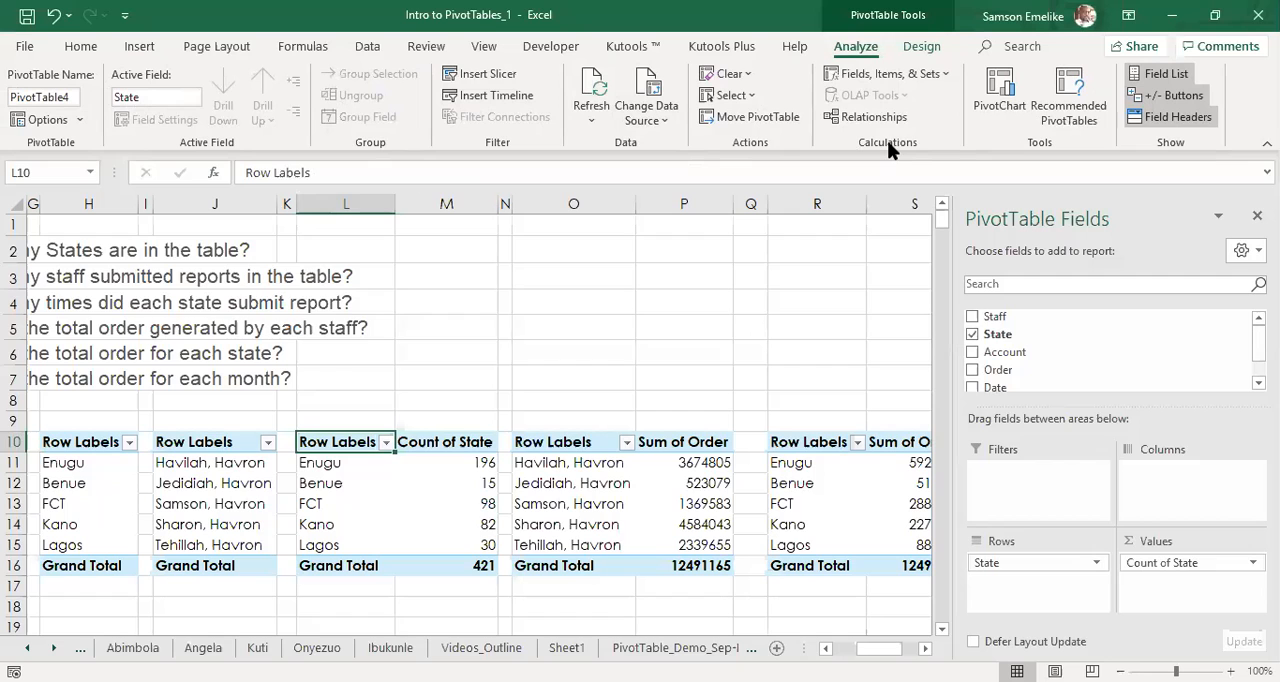
click(921, 47)
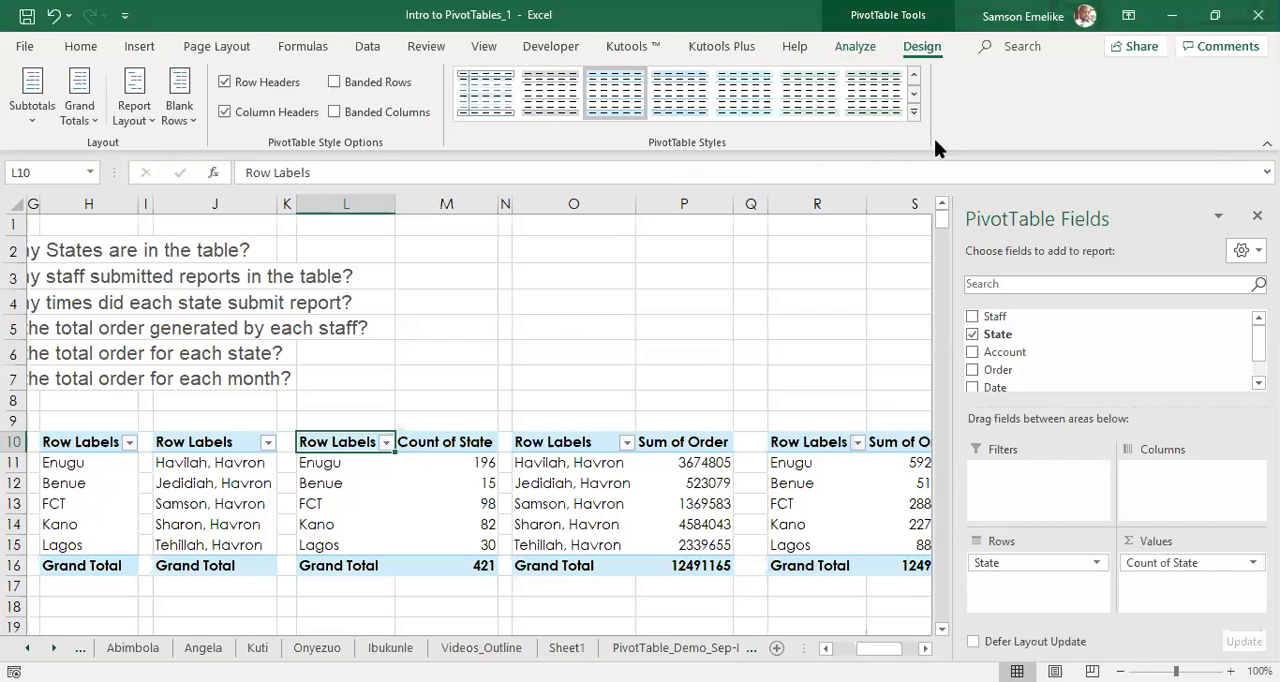
click(913, 112)
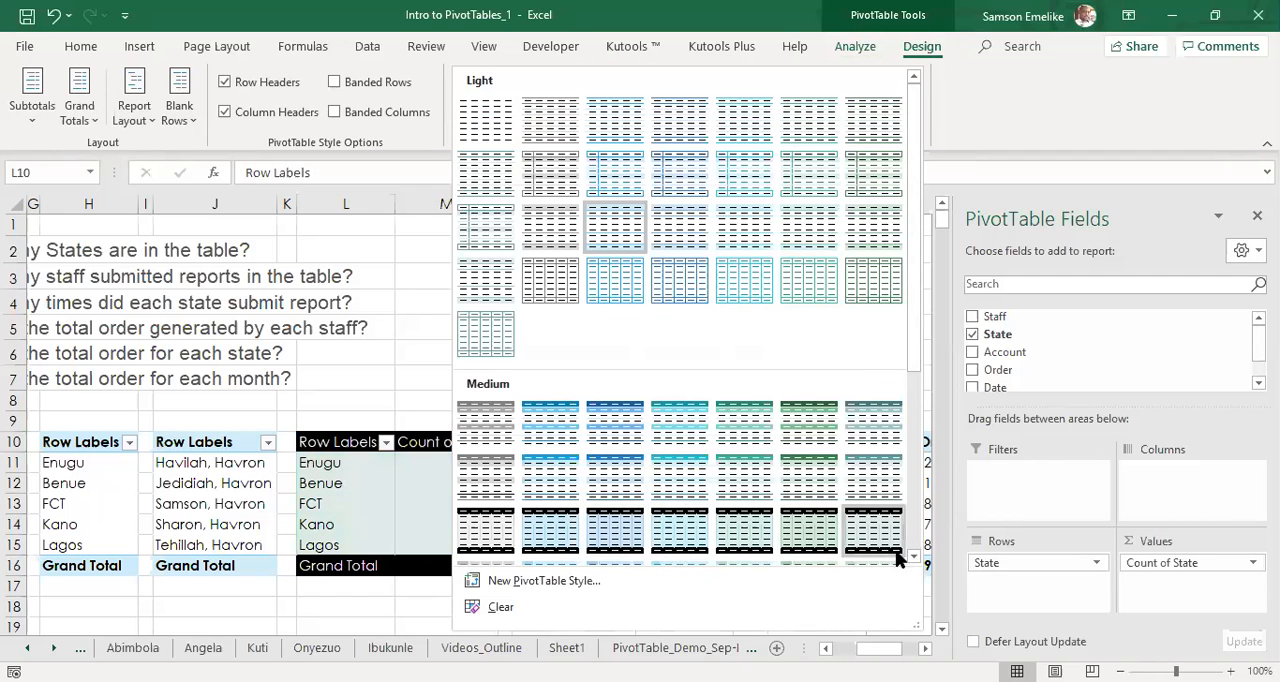
drag(915, 351, 910, 570)
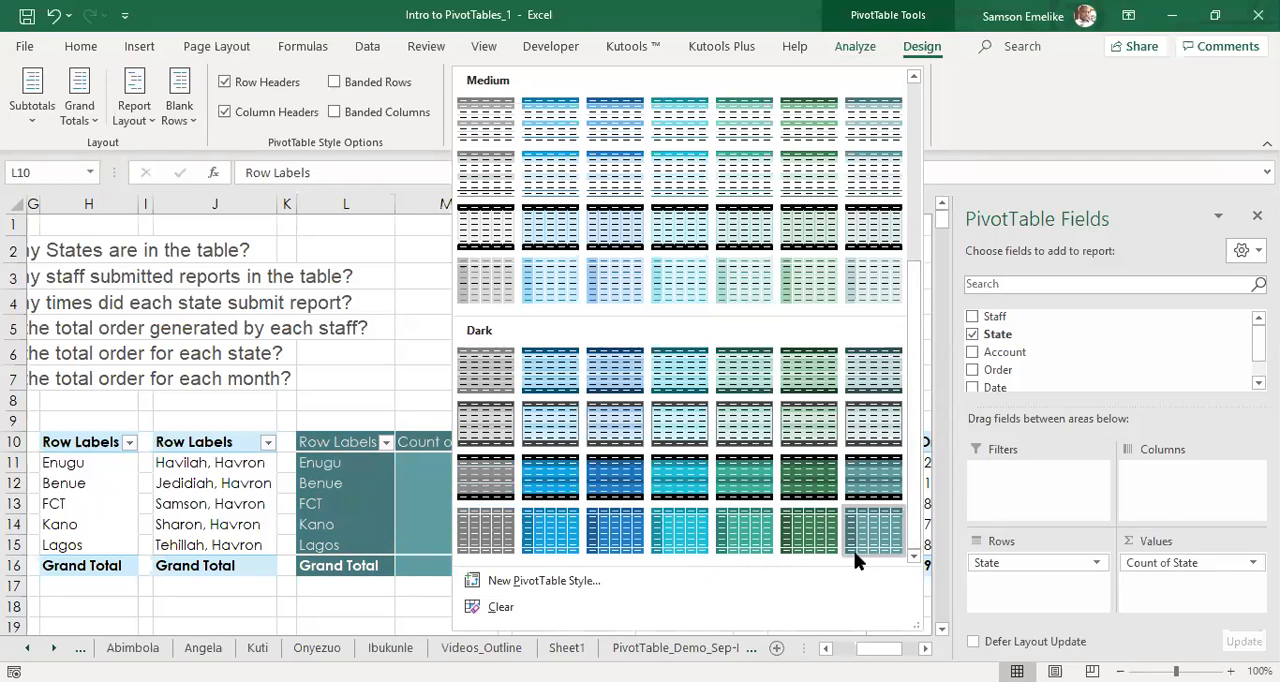
click(736, 540)
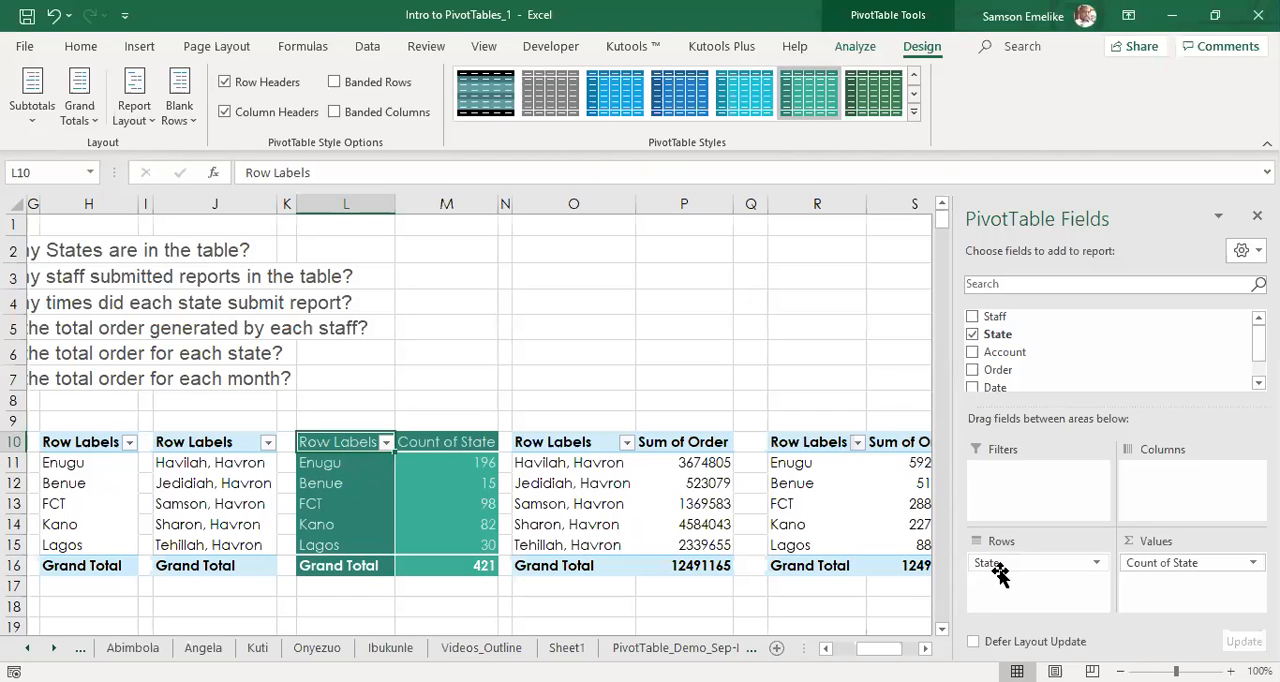
Show the pivot table at L10 in Tabular Form and check its header and state items.
click(133, 110)
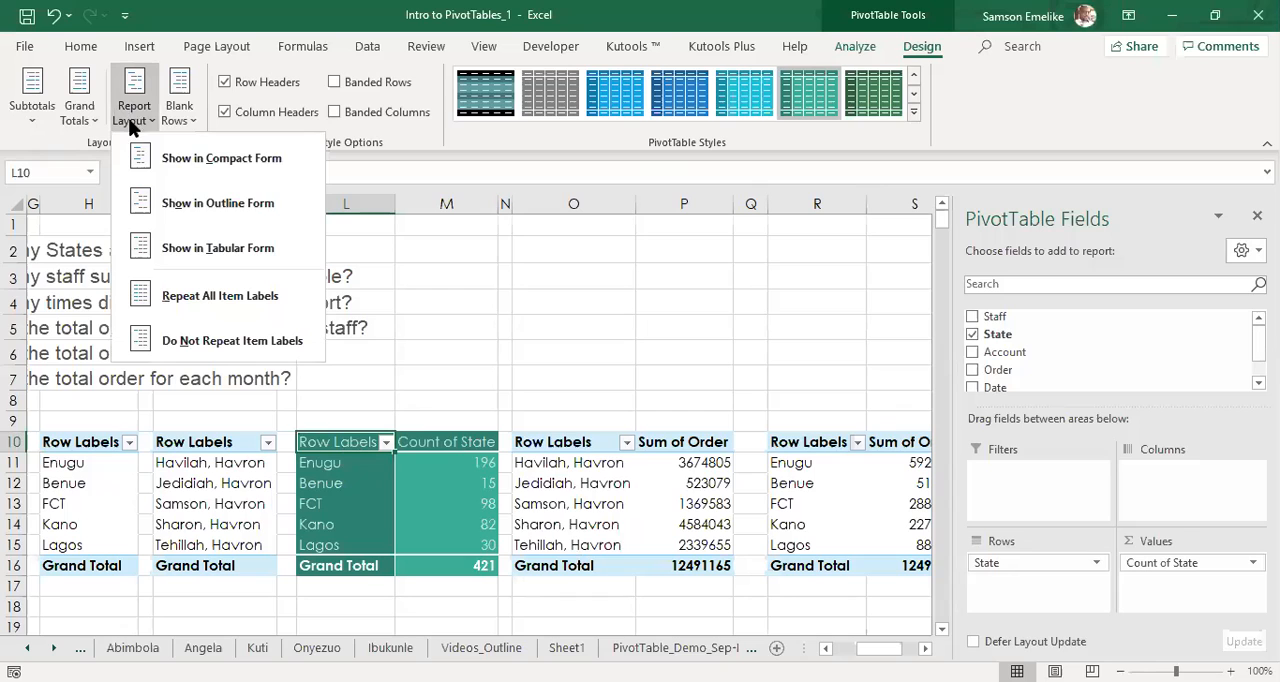
click(149, 247)
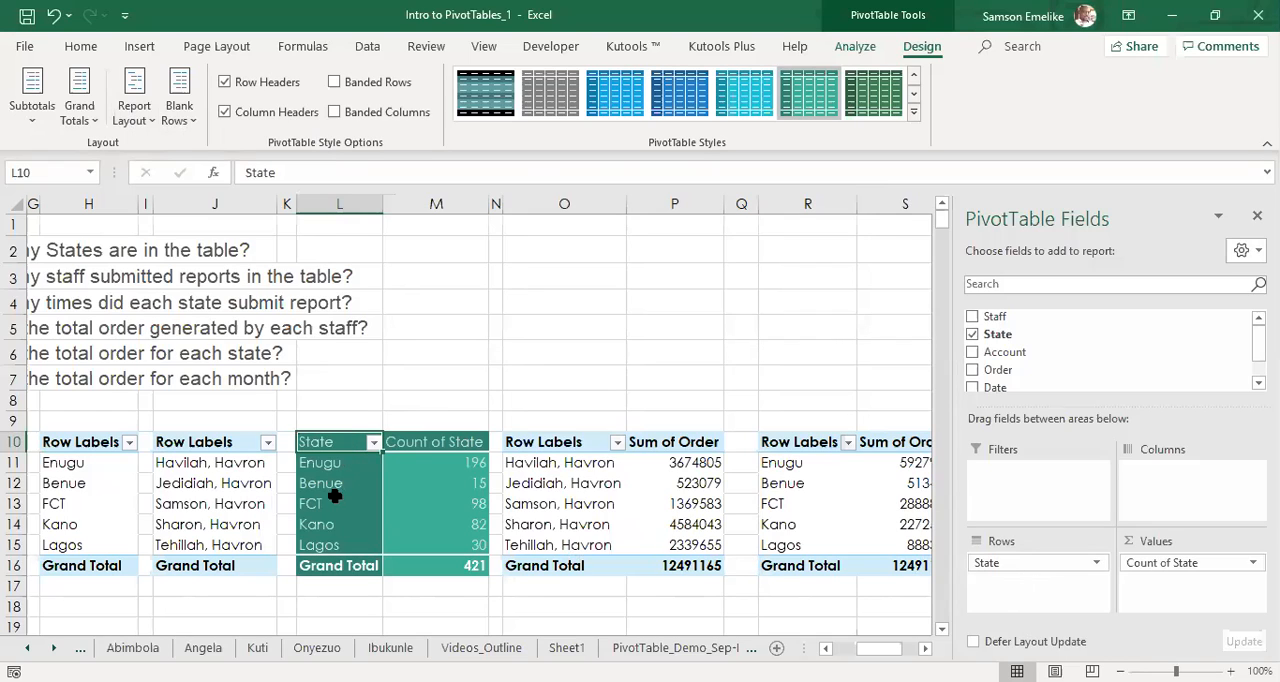
click(335, 441)
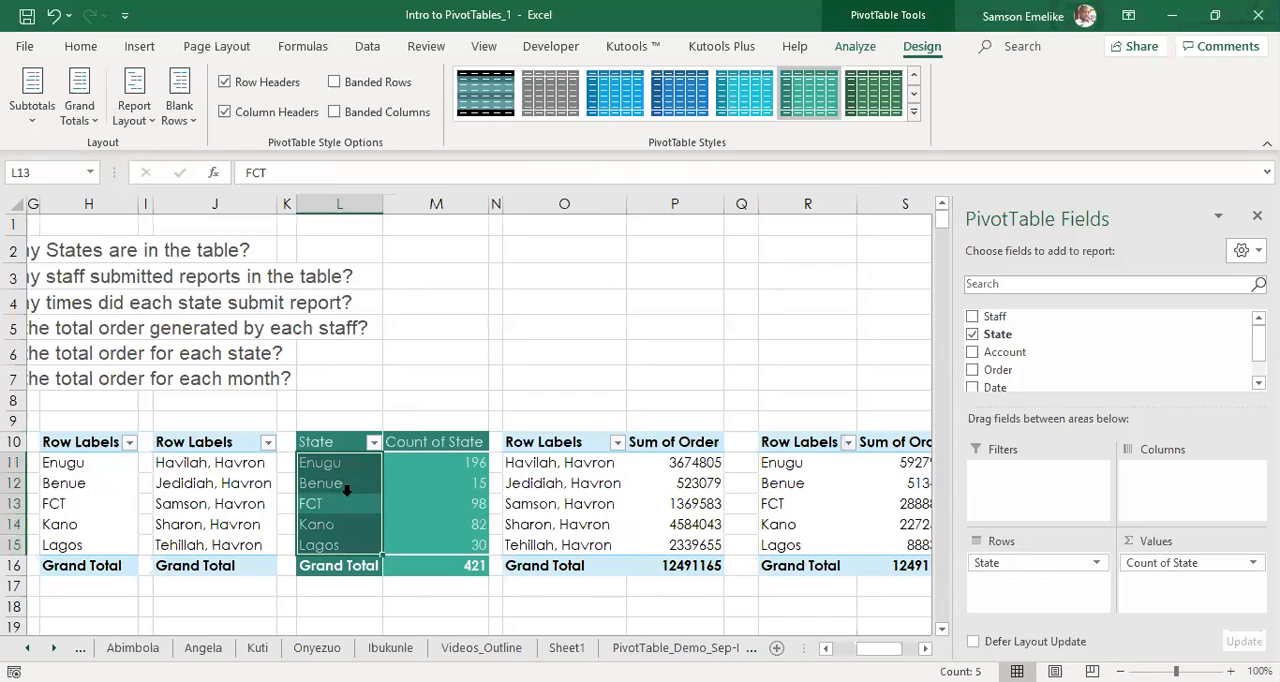
click(340, 466)
Rename the row header in L10 as "States".
click(337, 441)
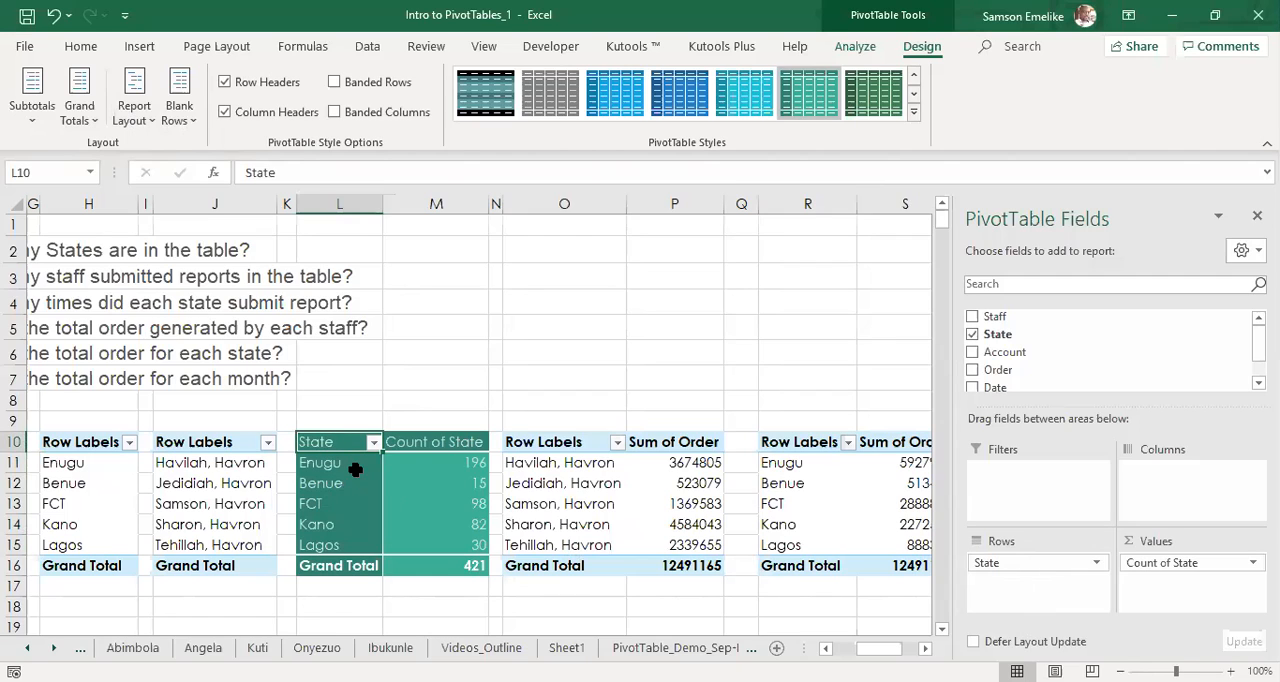
text(S)
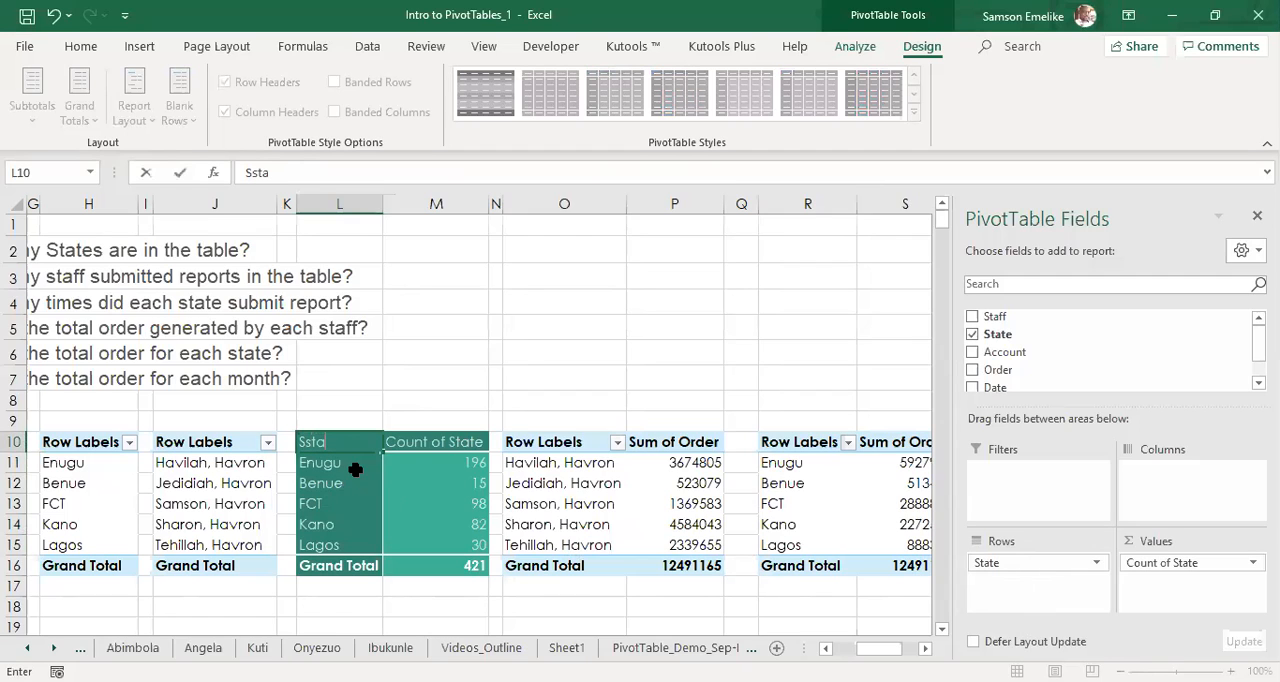
key(BackSpace)
key(BackSpace)
text(tat)
key(Return)
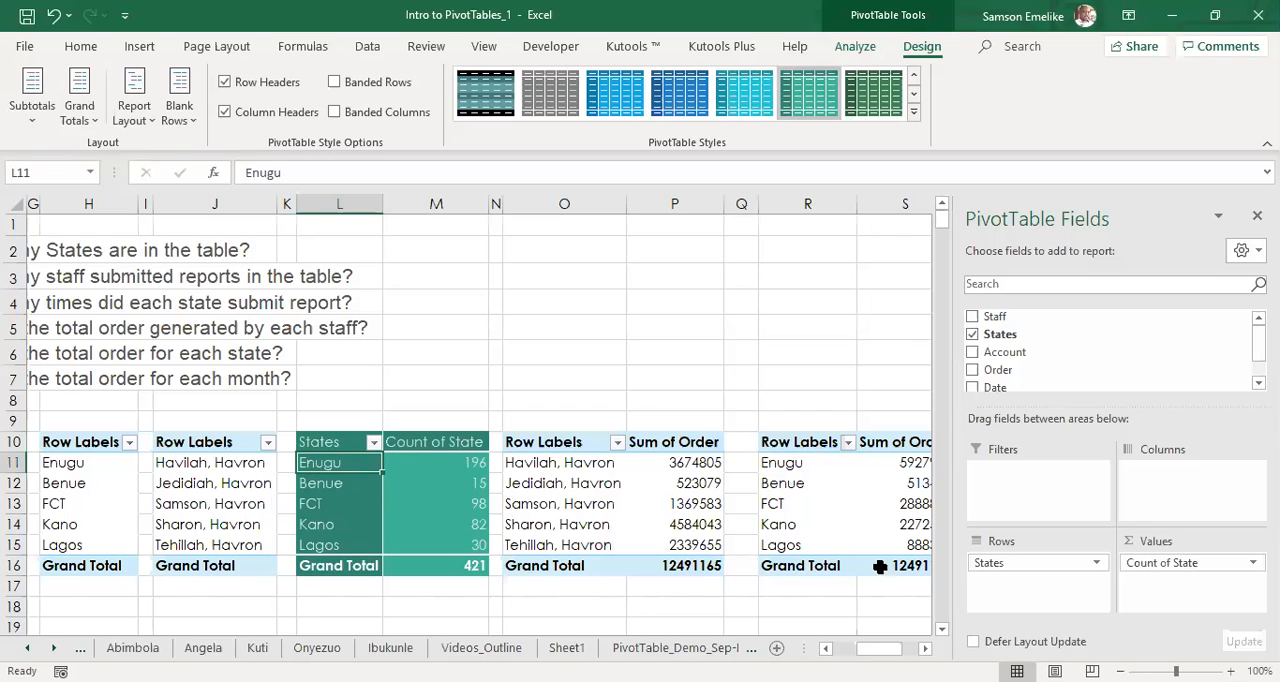
Rename the row header in L10 as "Zone".
click(334, 442)
text(Zo)
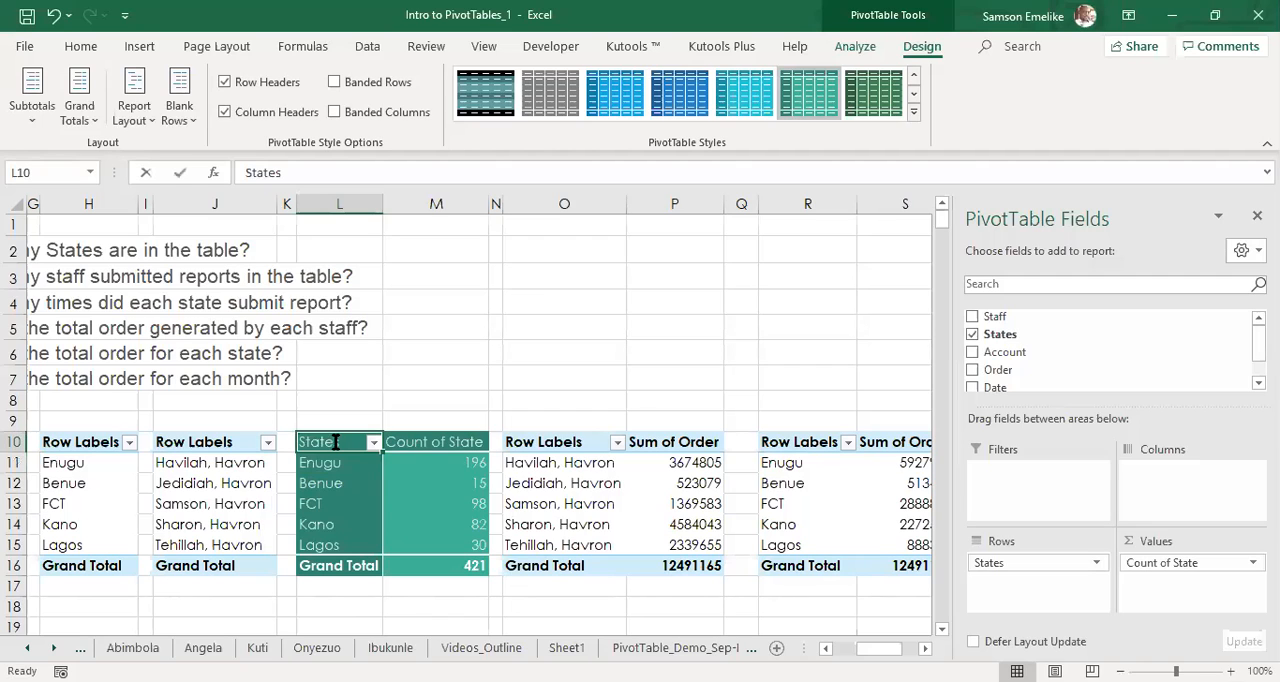
key(Return)
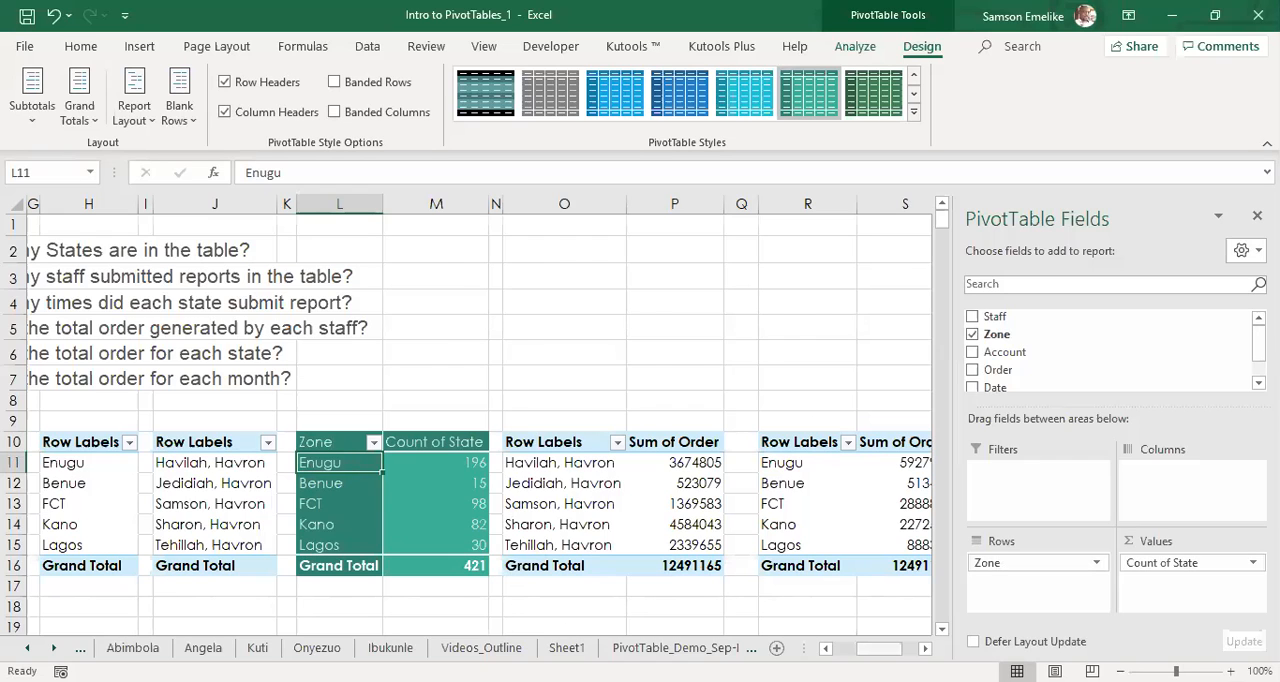
Compare the headers in J10 and L10, and show the staff pivot table at J10 in Tabular Form.
drag(879, 649, 850, 649)
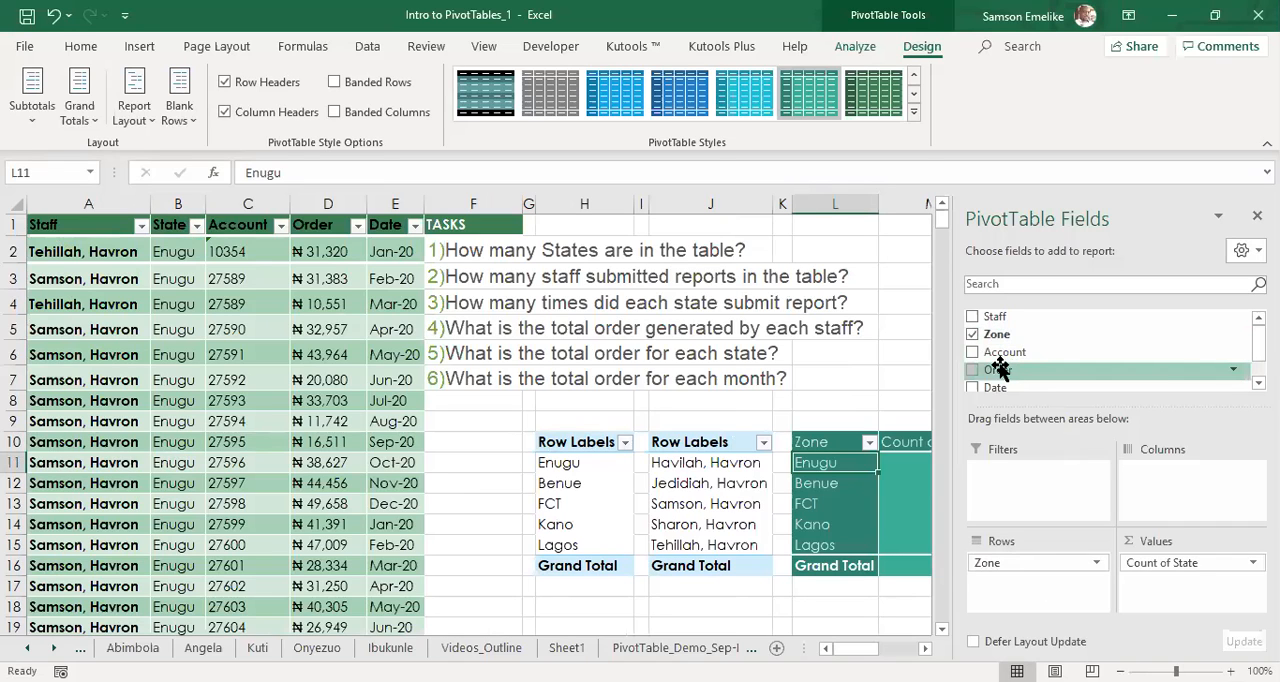
scroll(600, 543, right, 2)
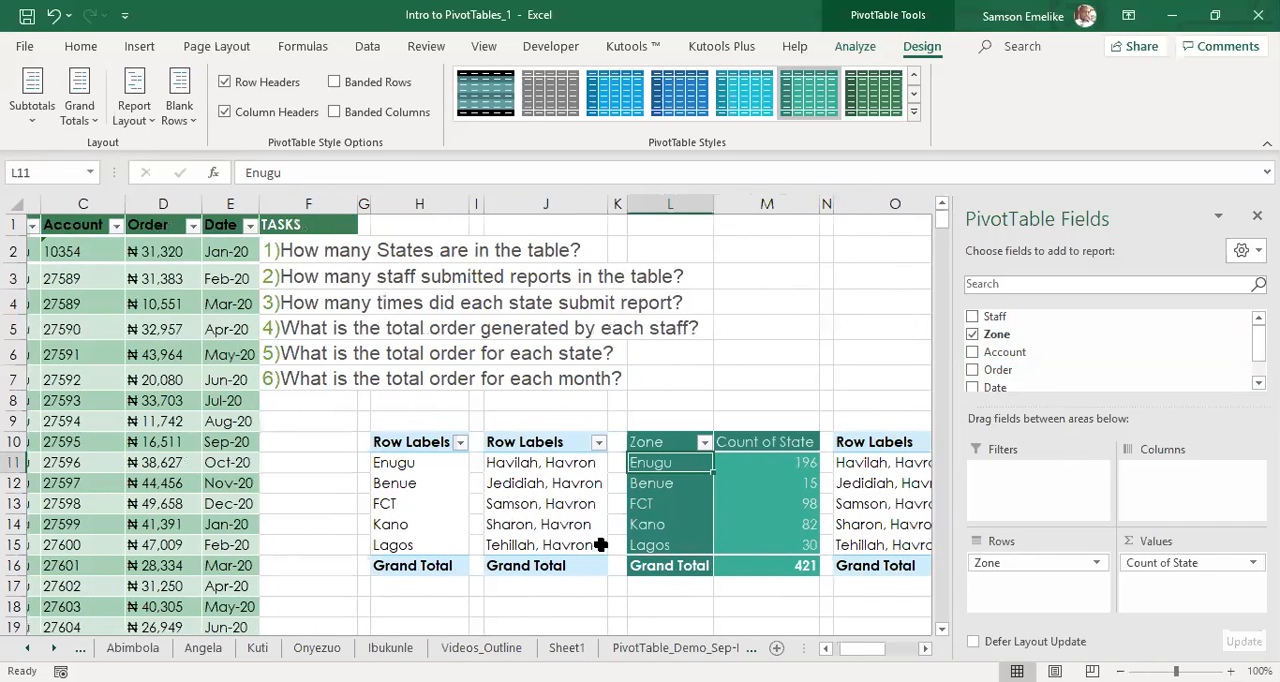
click(513, 444)
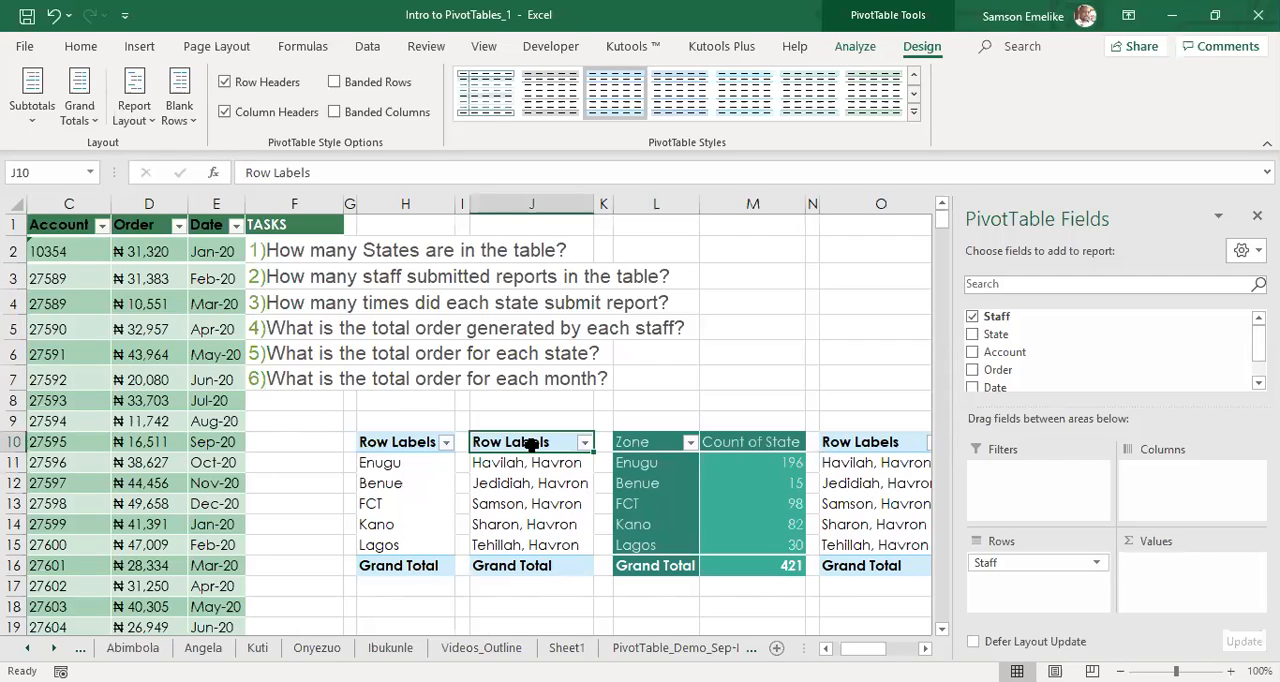
click(758, 440)
click(640, 445)
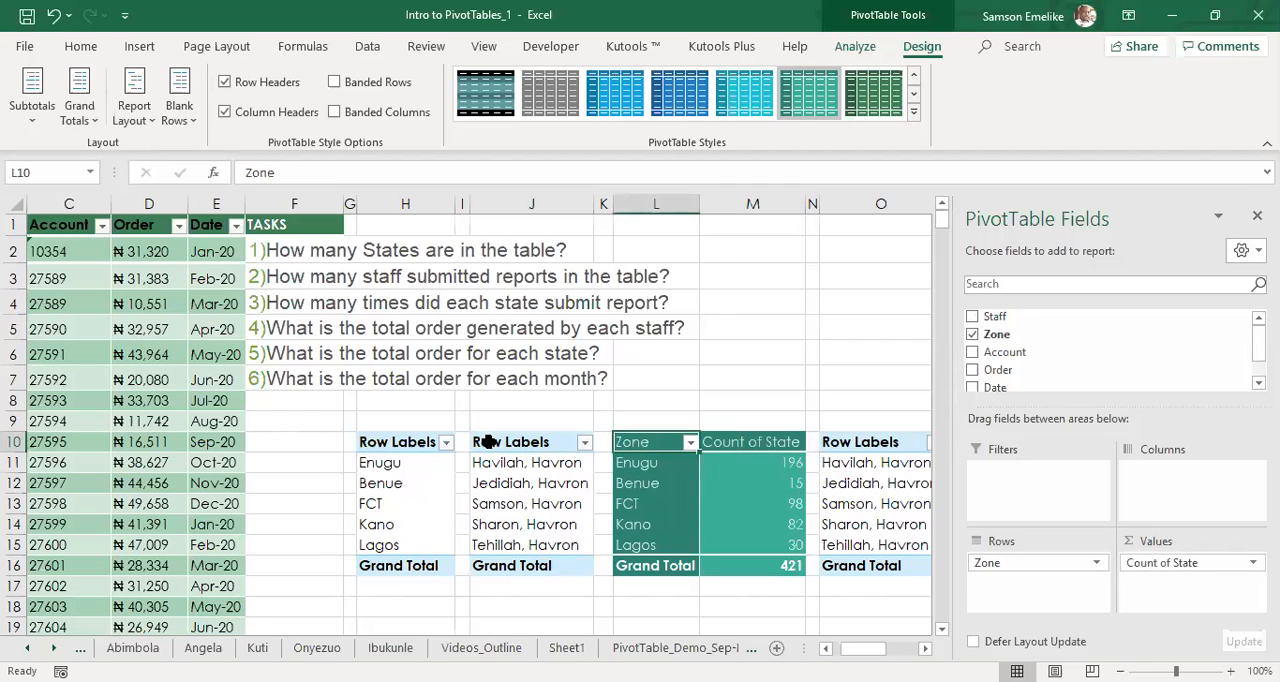
click(519, 473)
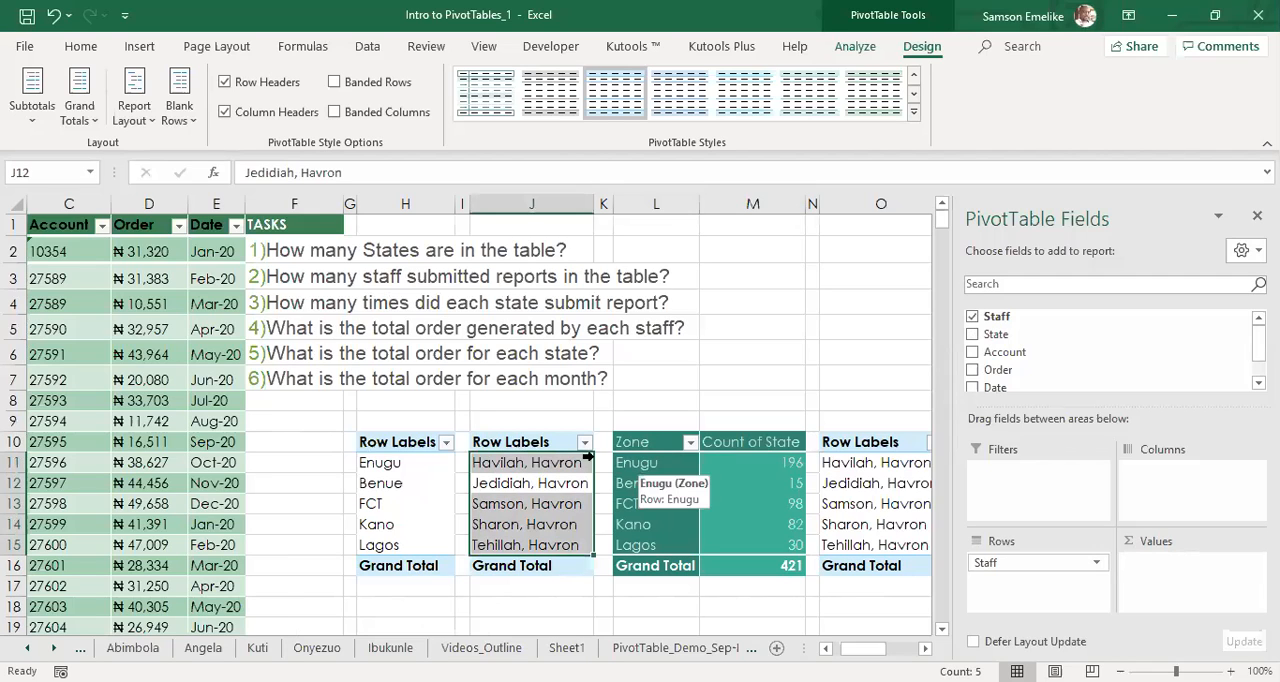
click(132, 101)
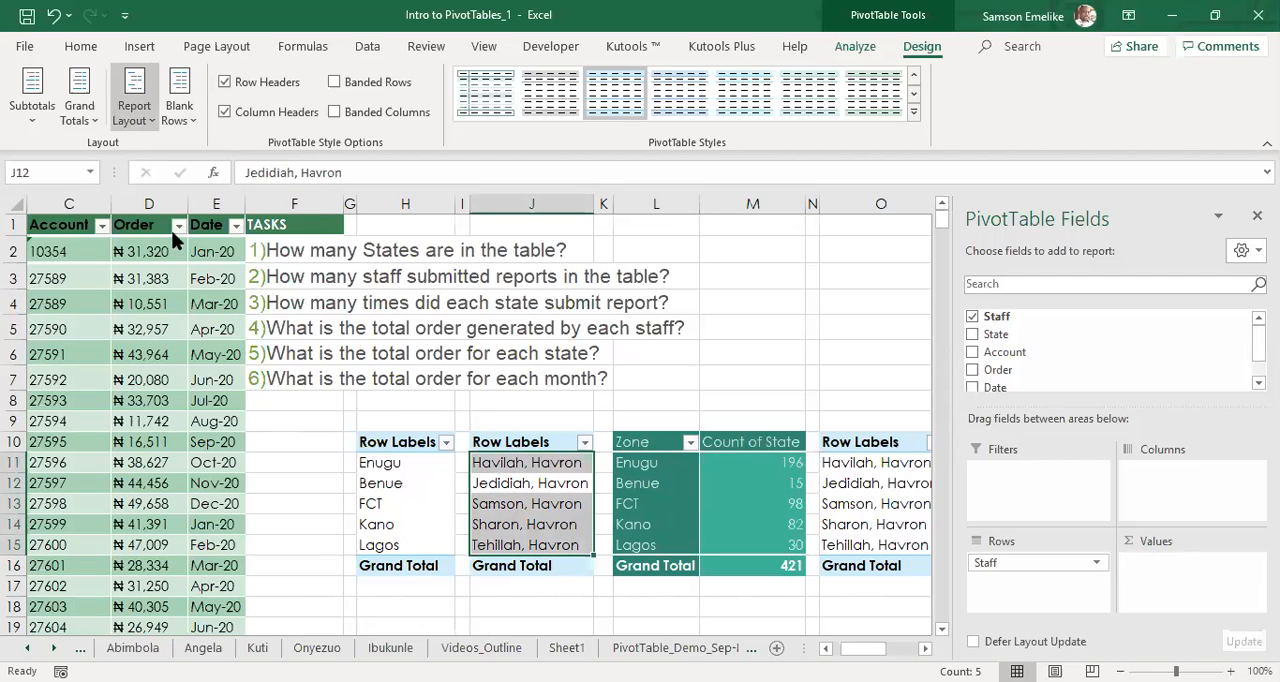
click(193, 250)
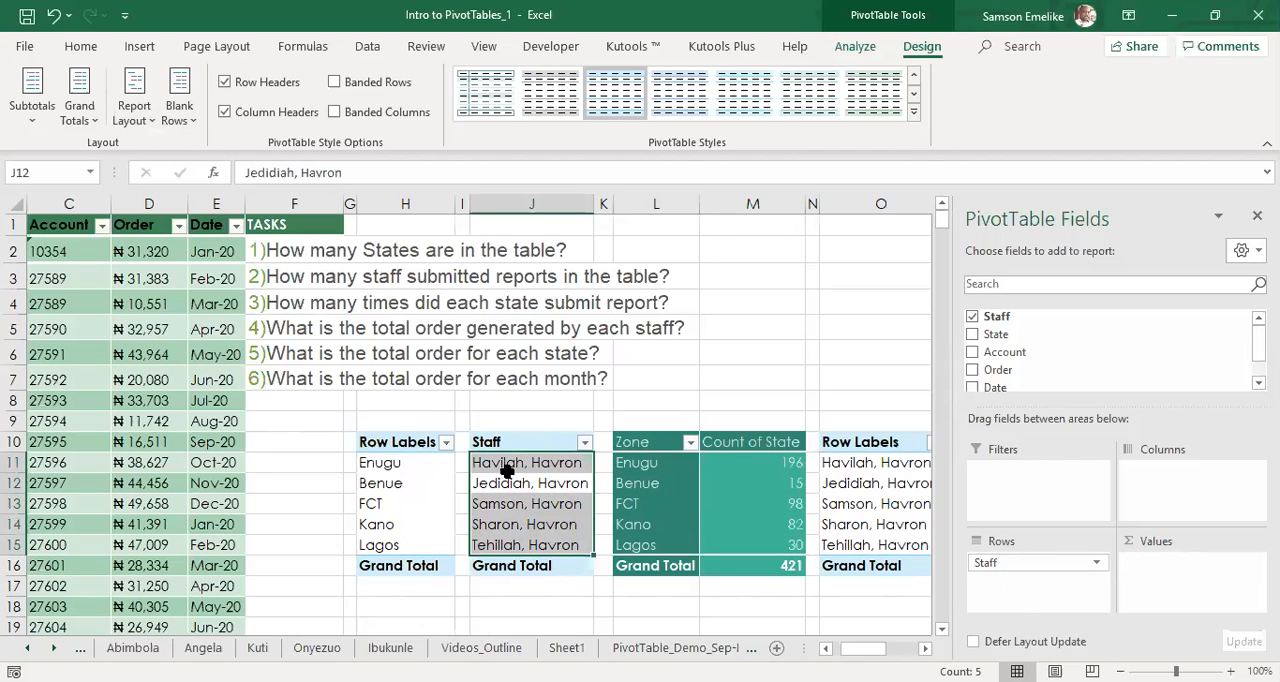
Rename the Count of State header in M10 as "No of times per state" and fit column M to its text.
click(420, 503)
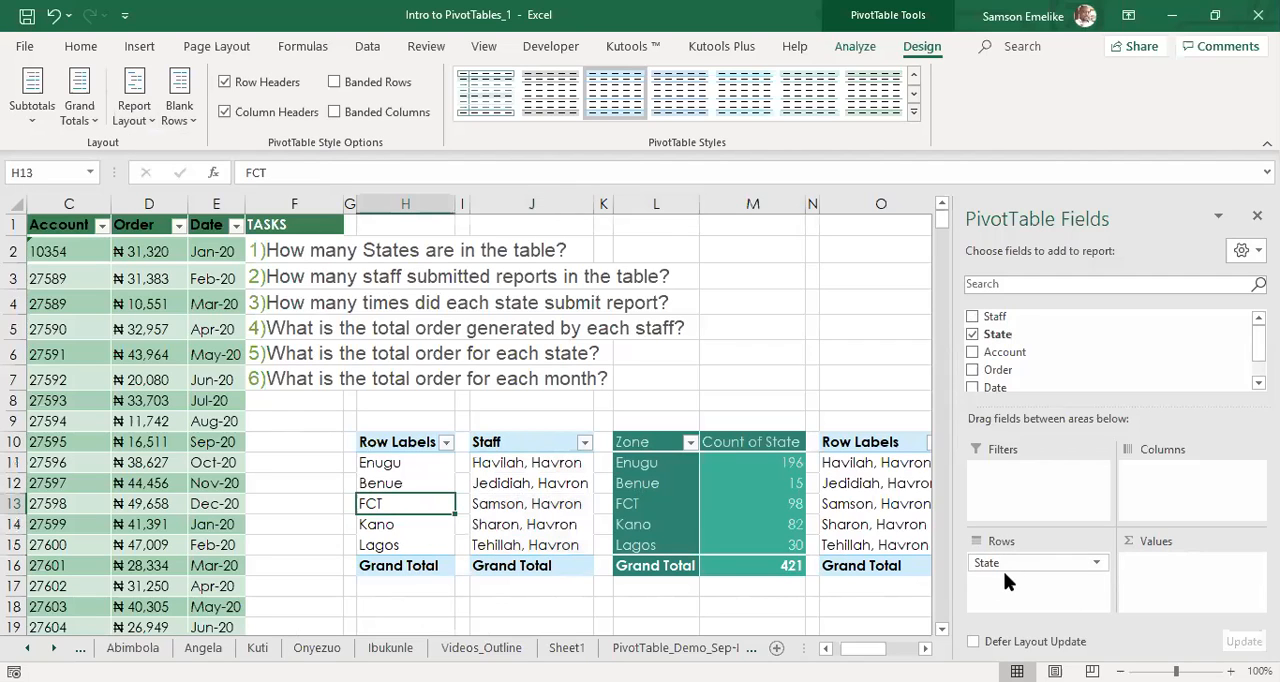
click(652, 486)
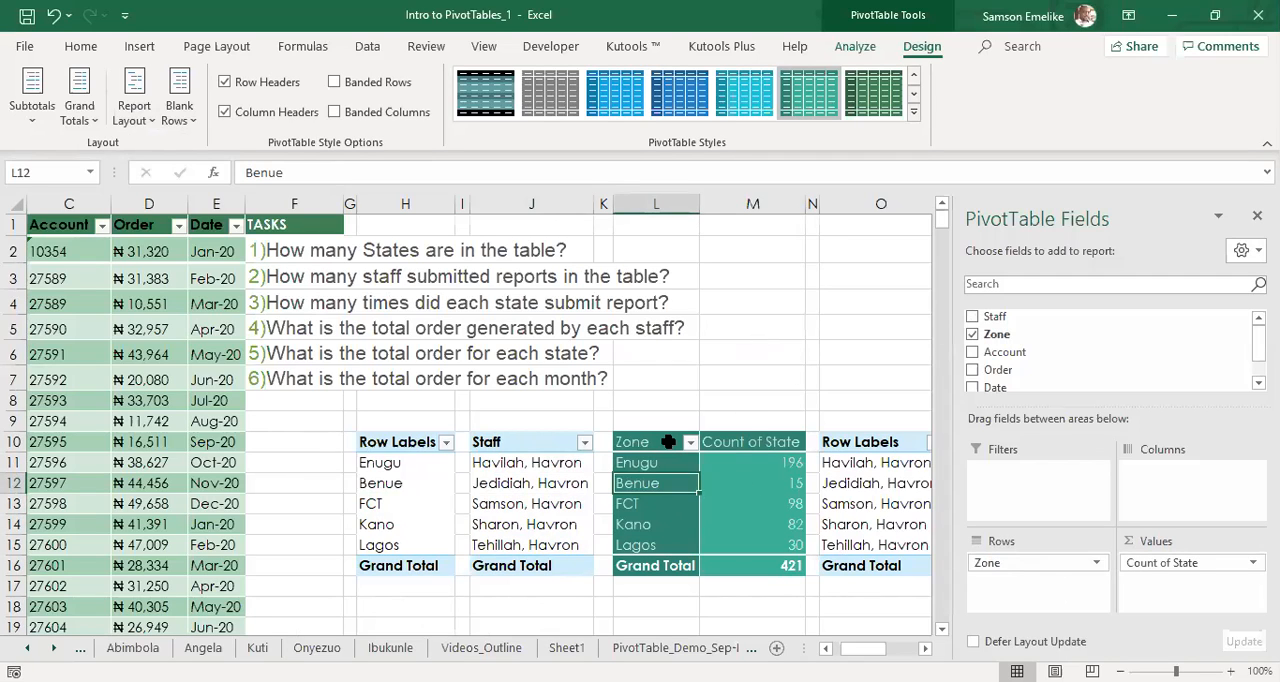
click(752, 445)
scroll(752, 445, right, 1)
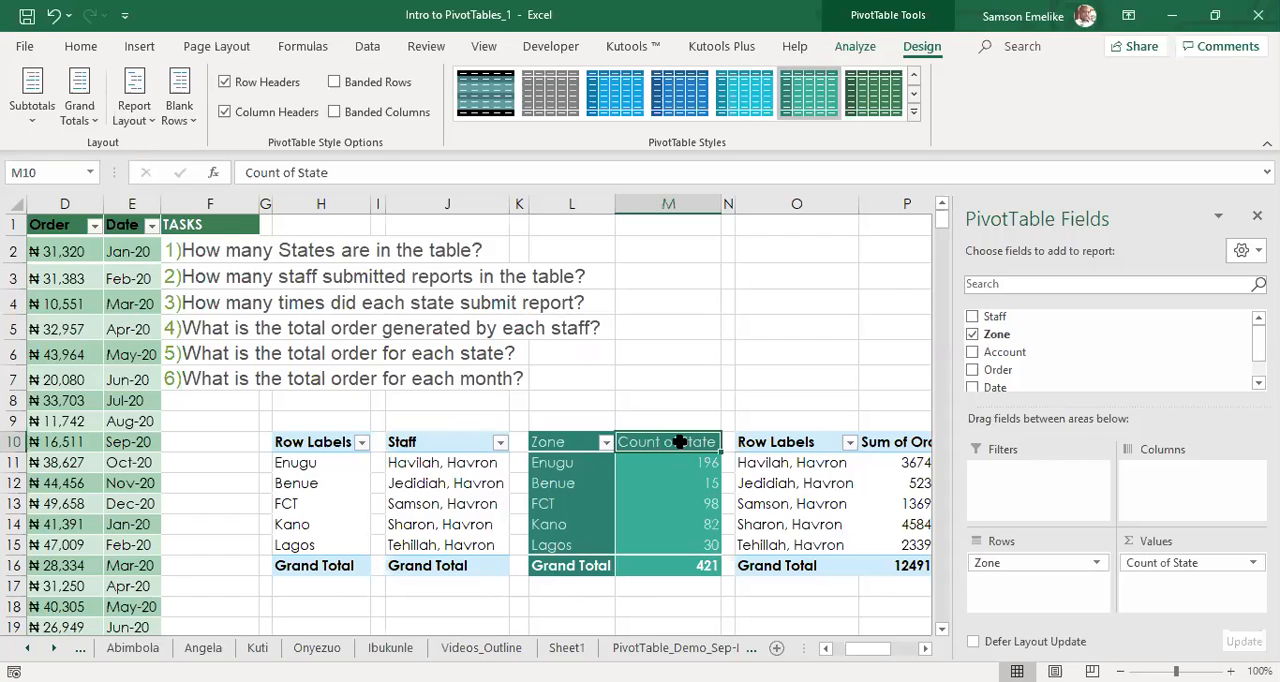
text(No of times per state)
key(Return)
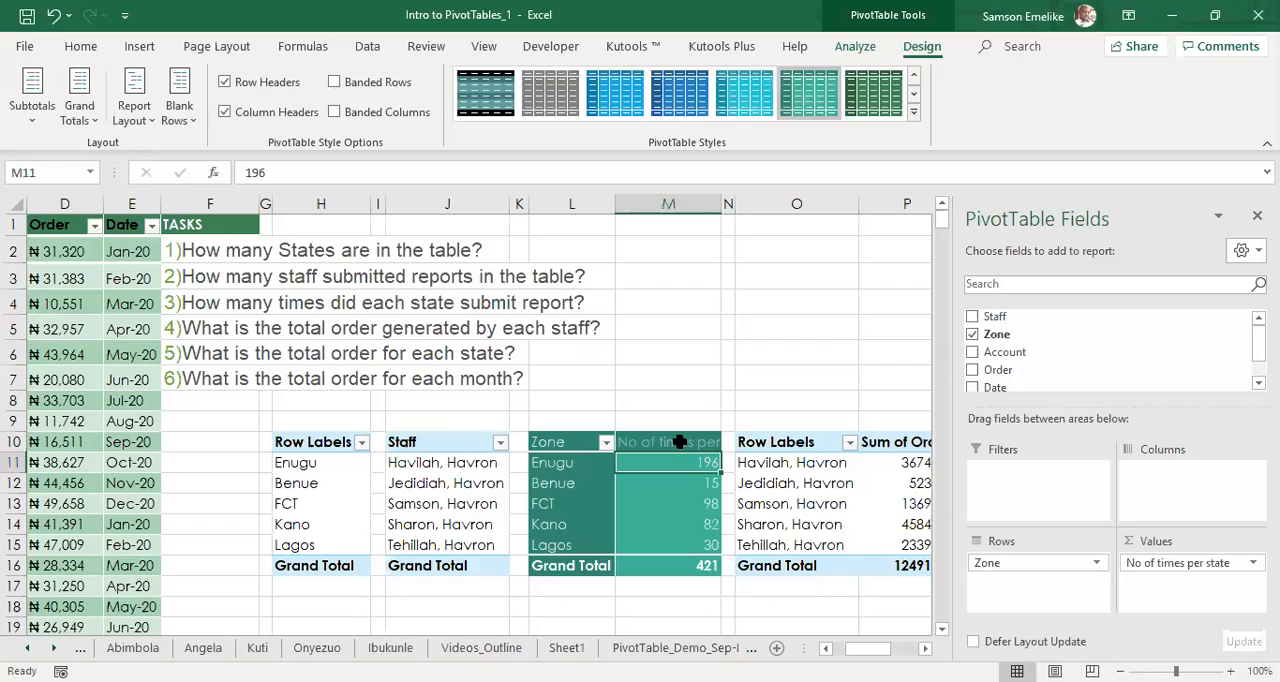
double_click(718, 205)
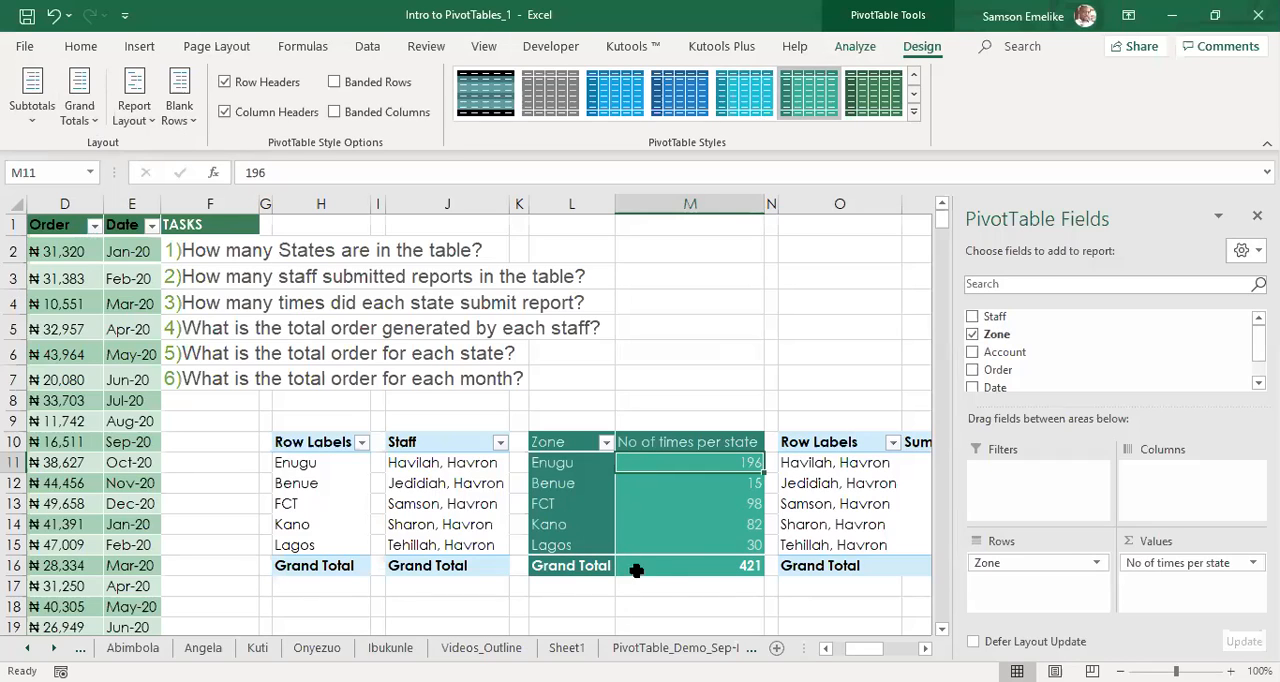
Turn grand totals off for rows and columns in the Zone pivot table at L10.
click(151, 118)
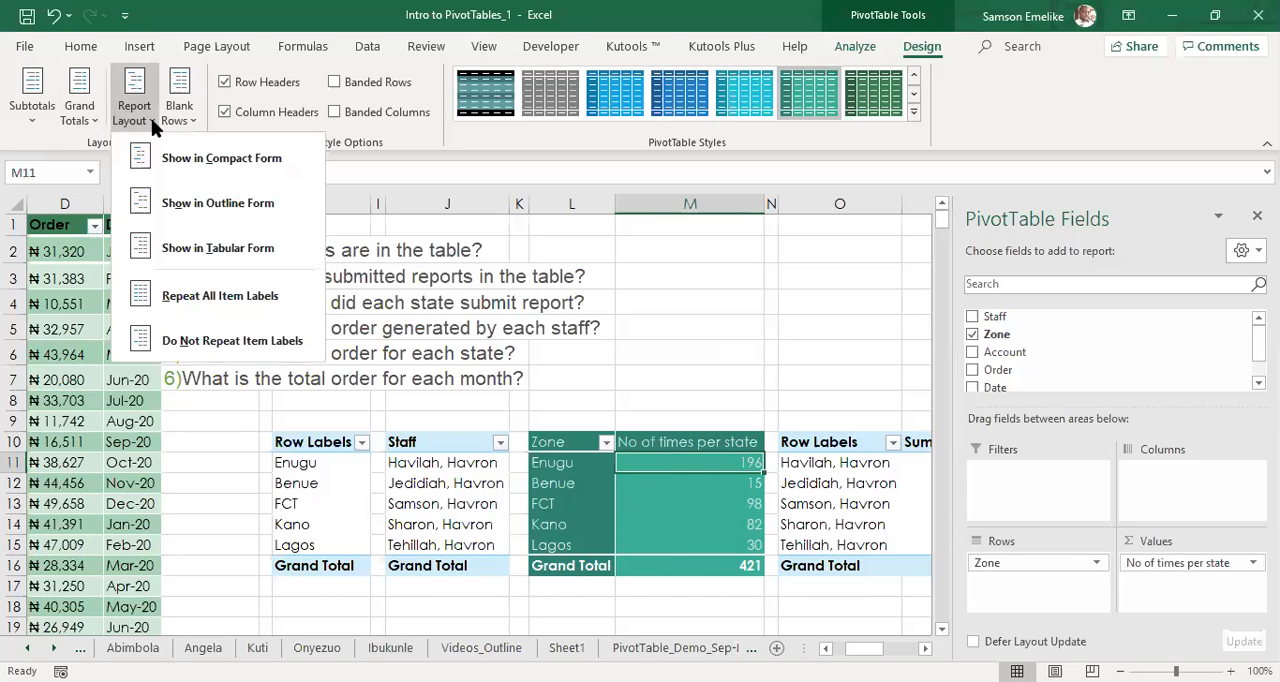
click(88, 120)
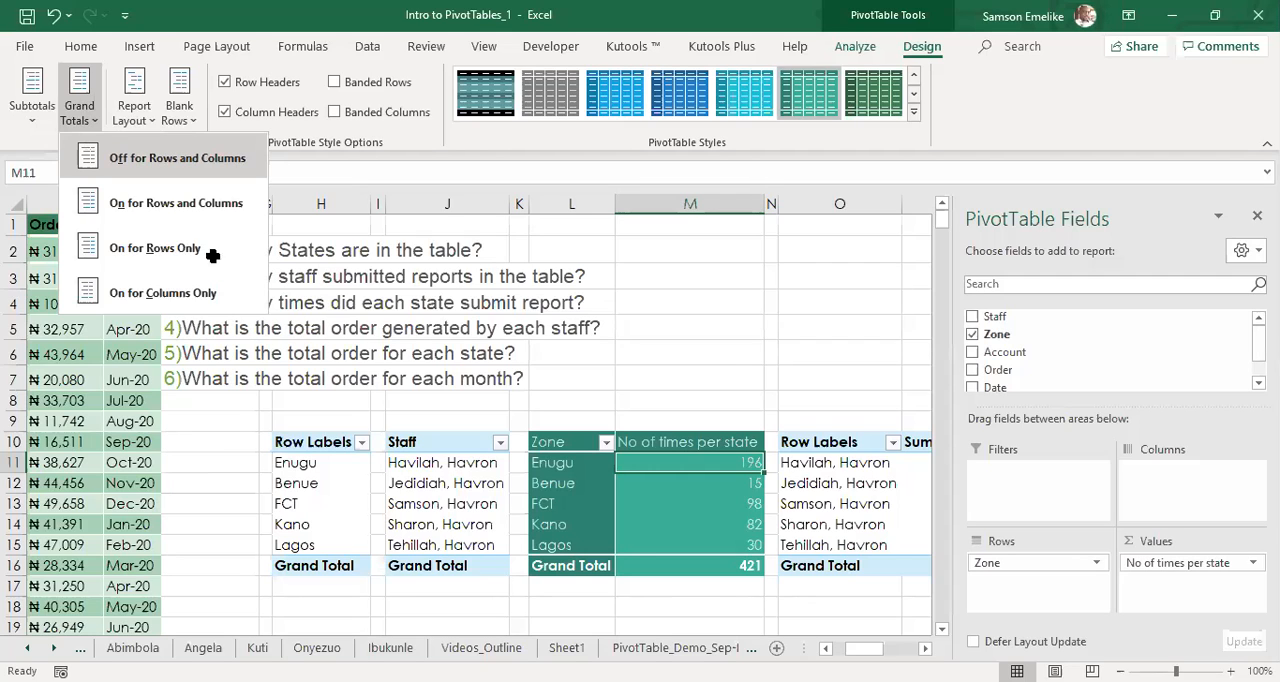
key(Return)
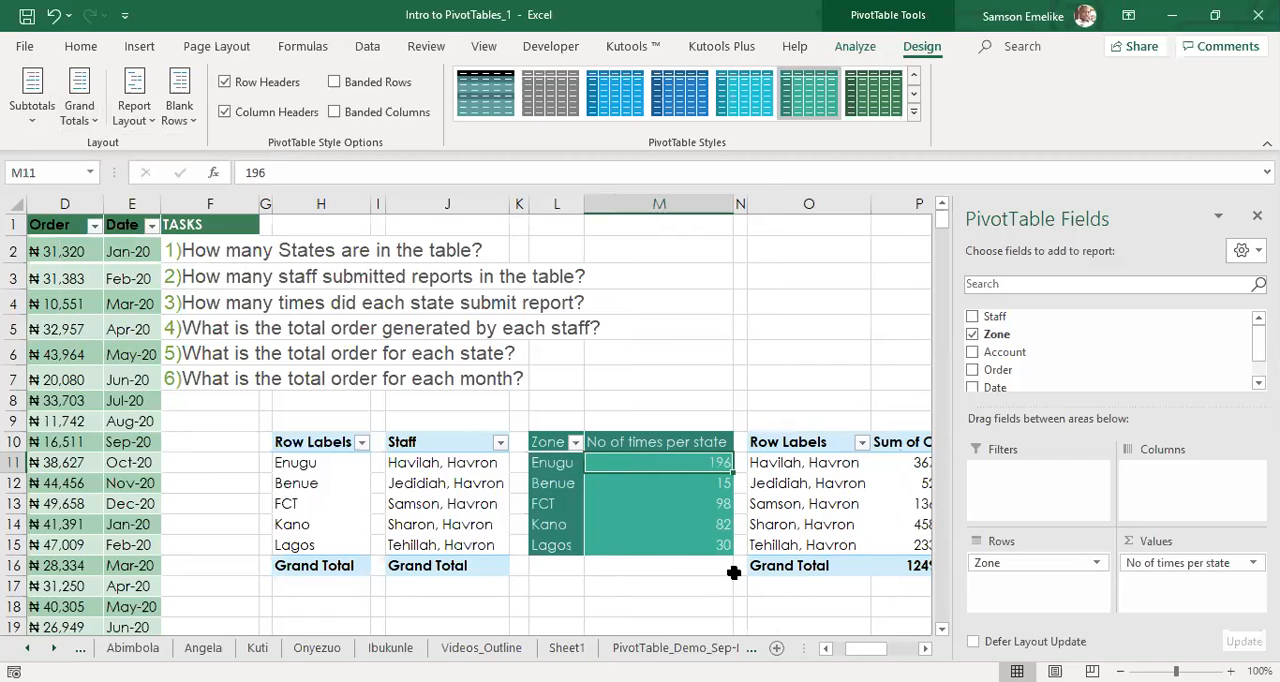
click(733, 572)
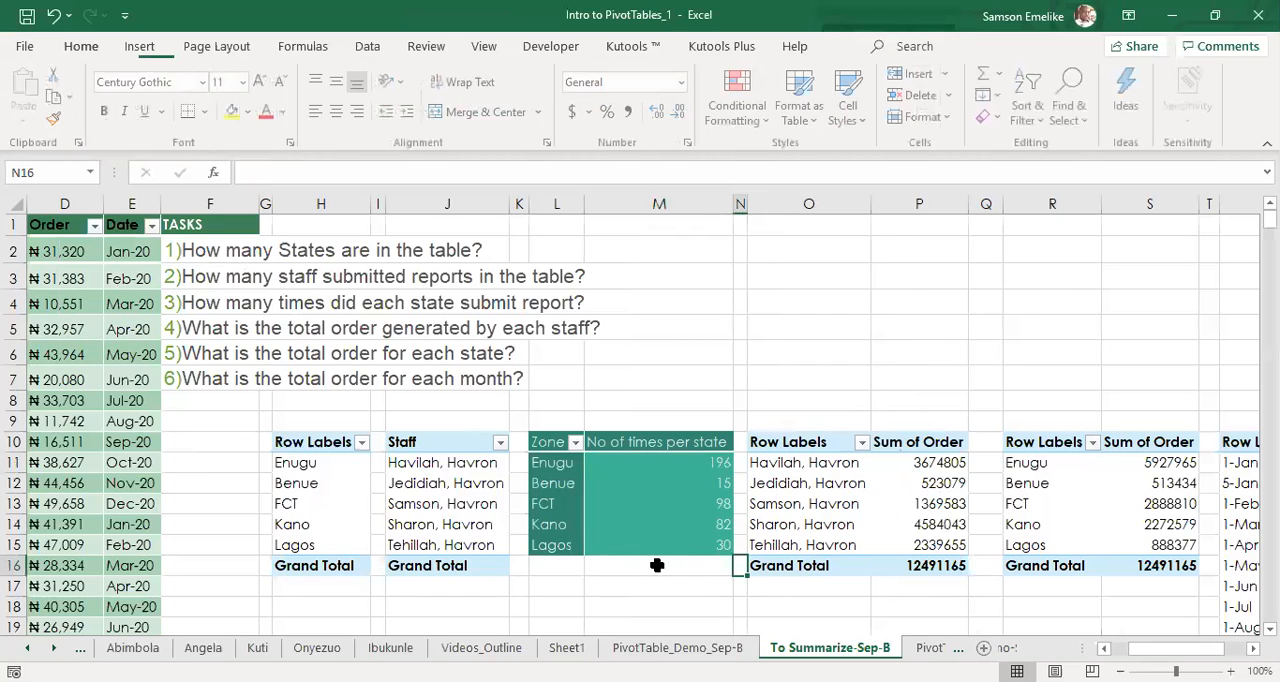
Set the grand totals of the Zone pivot table to On for Rows Only.
click(636, 549)
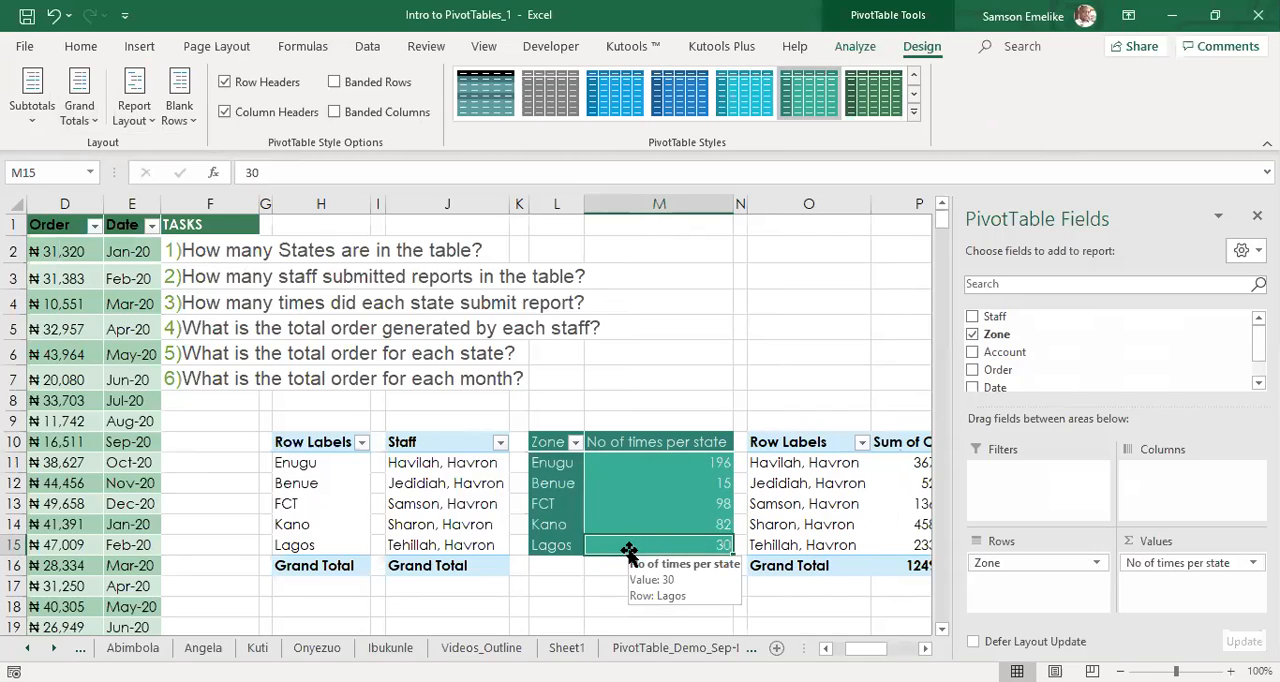
click(92, 122)
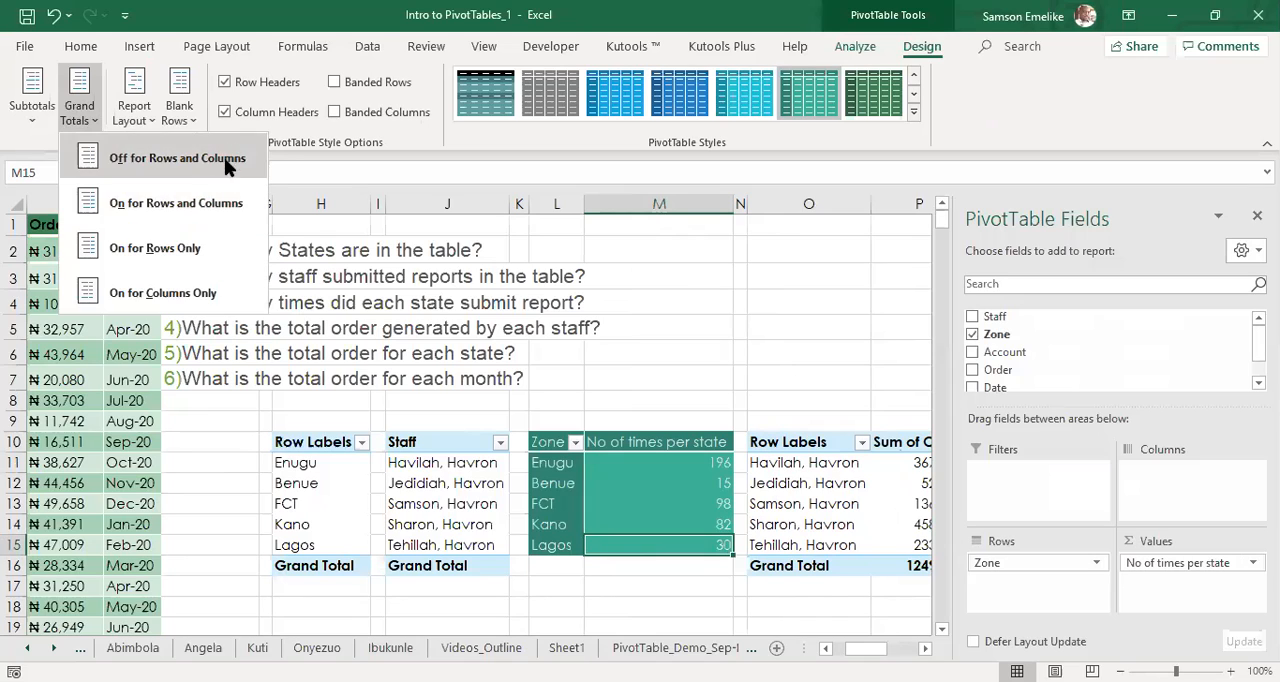
click(95, 246)
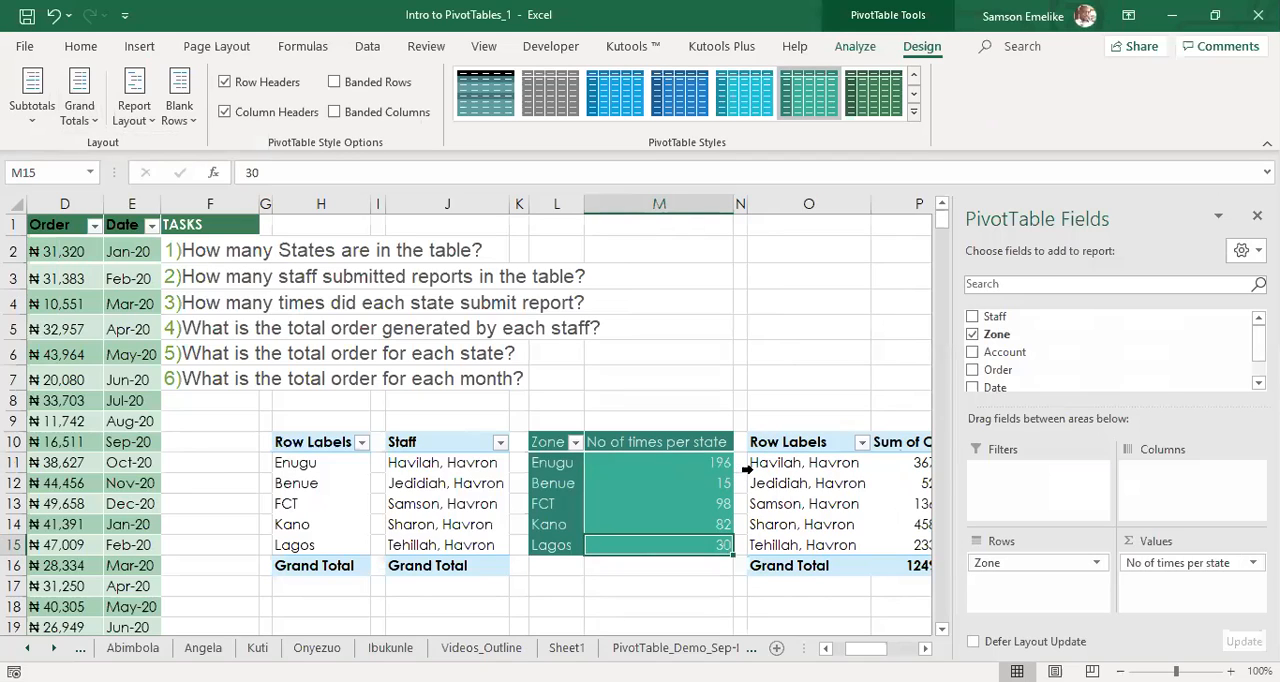
Set the grand totals of the Zone pivot table at L10 to On for Columns Only.
click(102, 114)
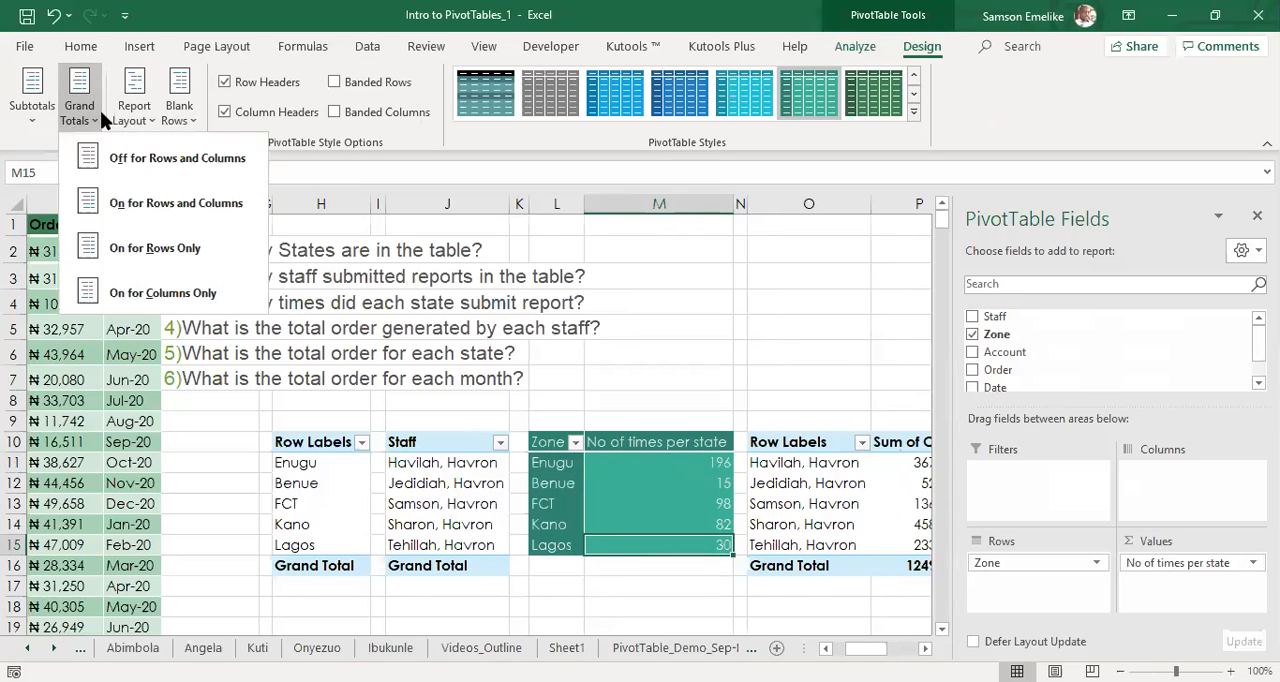
click(724, 459)
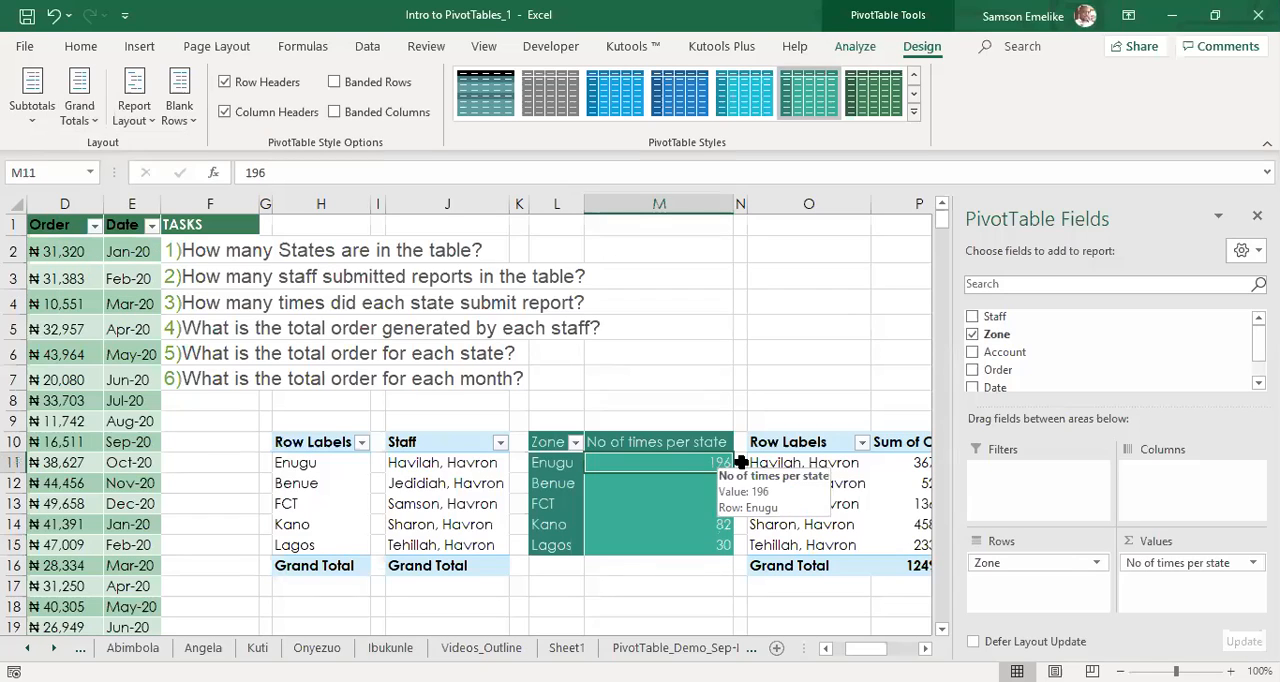
click(90, 125)
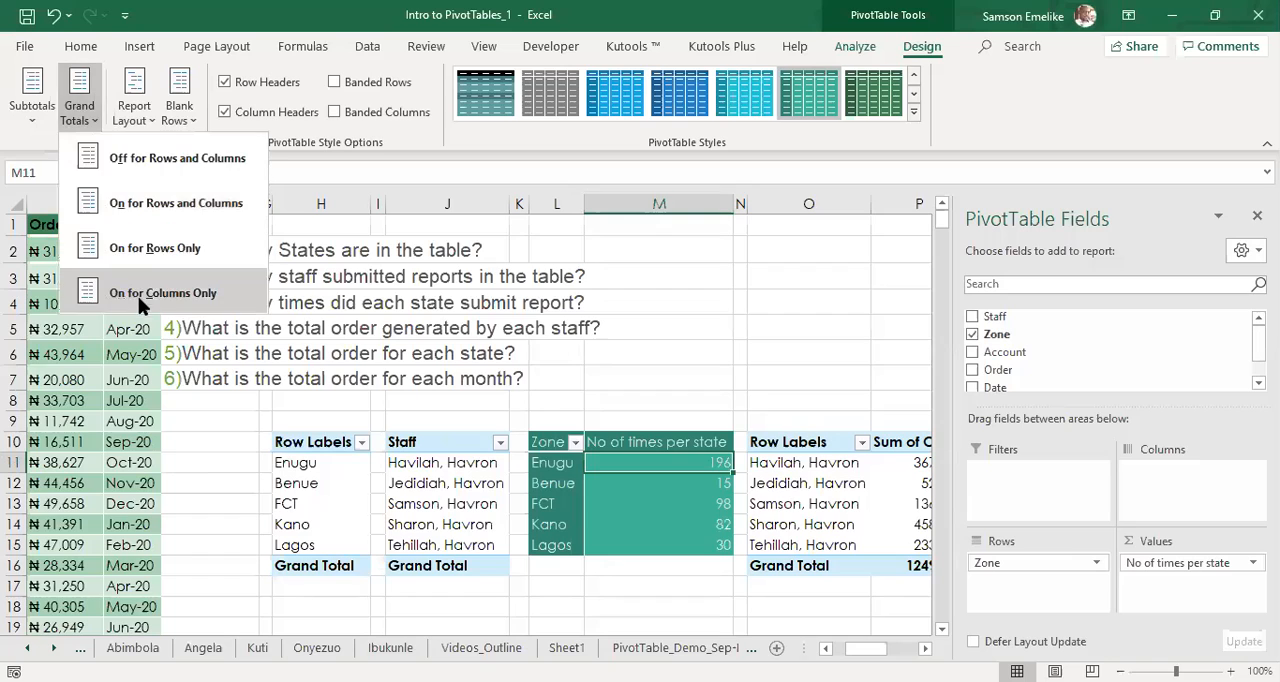
click(155, 292)
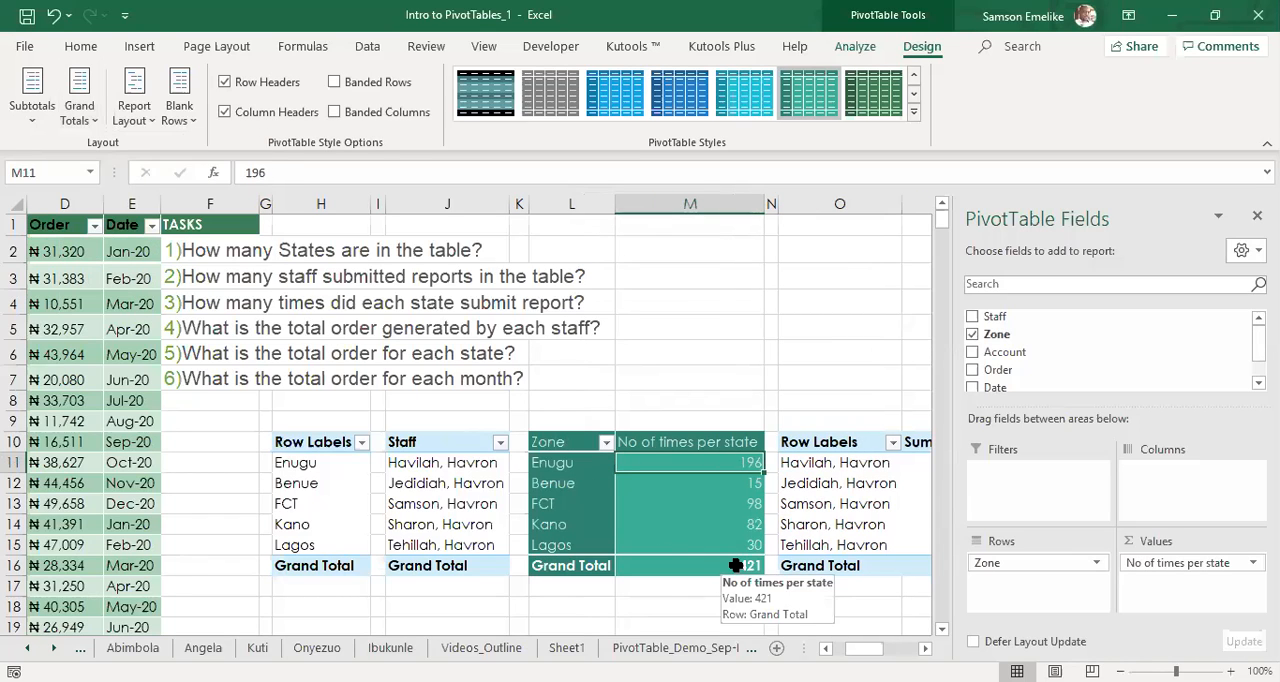
click(82, 117)
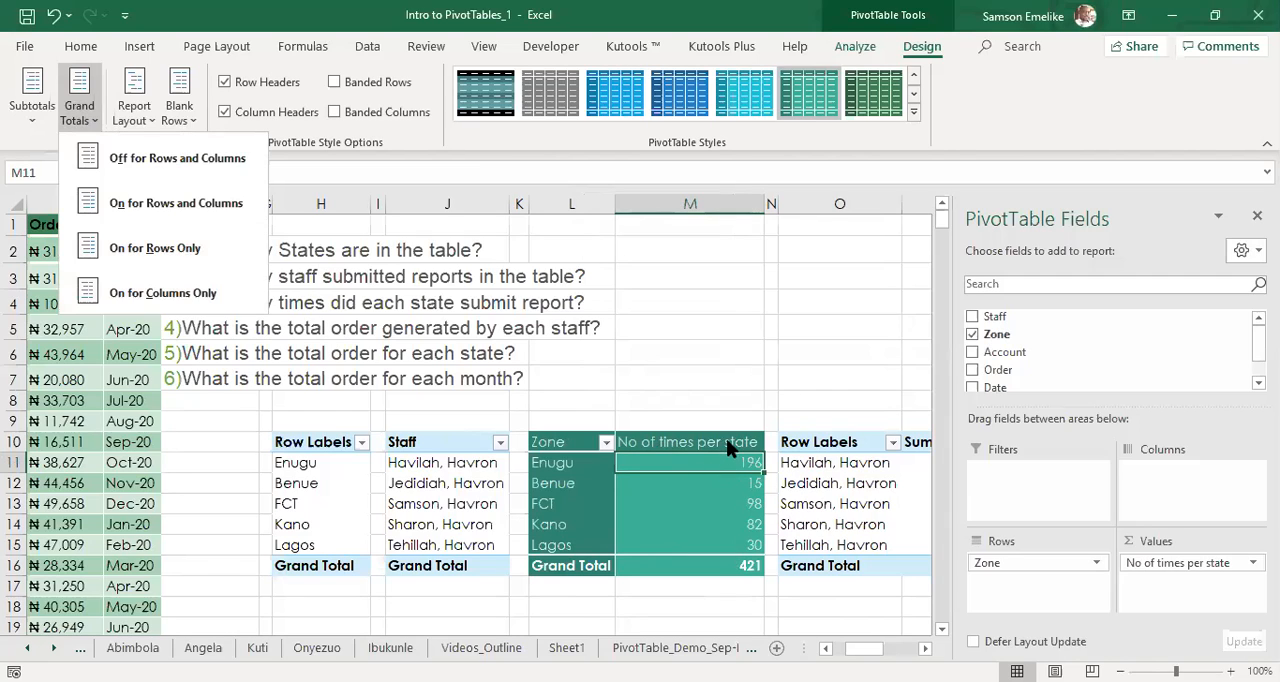
Narrow column M of the Zone pivot table to about half its width.
click(921, 648)
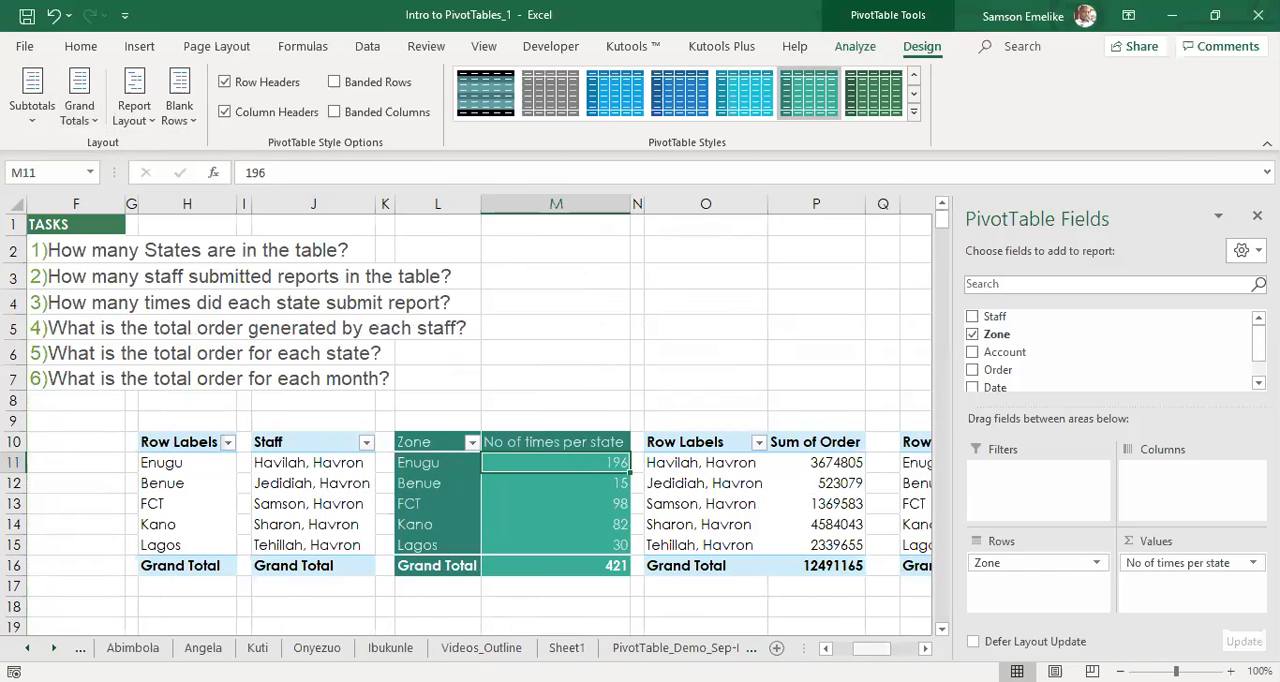
drag(872, 649, 847, 649)
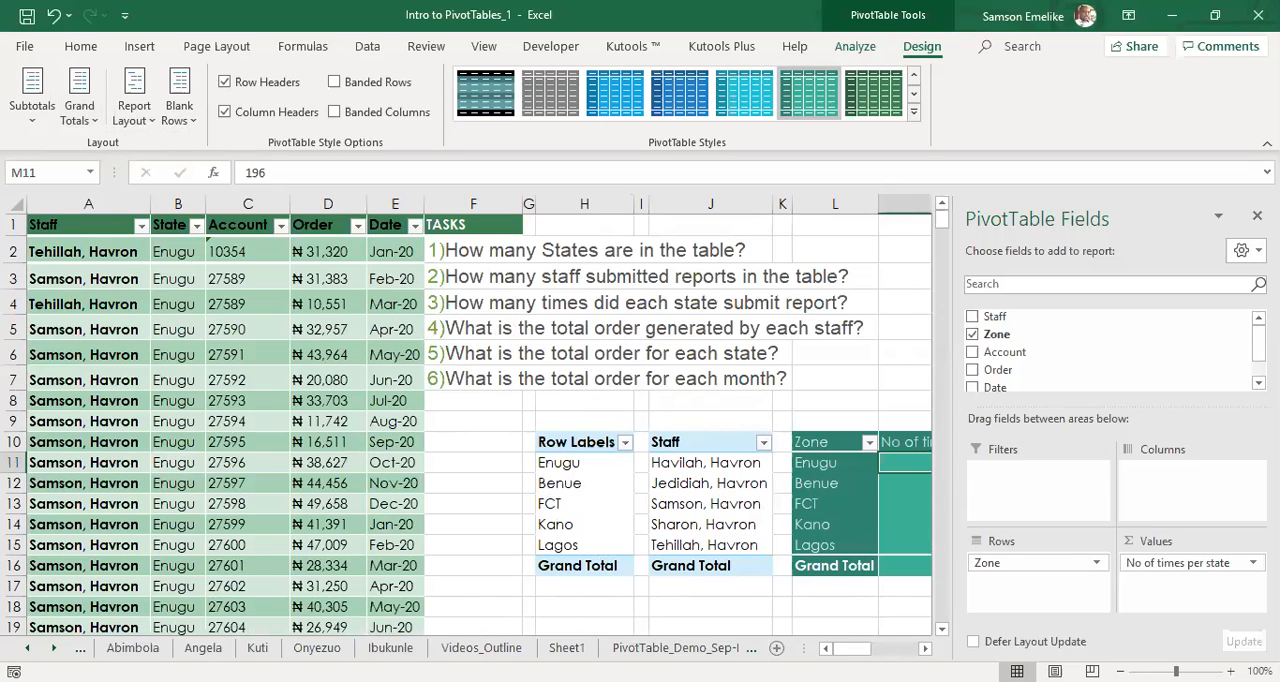
click(807, 378)
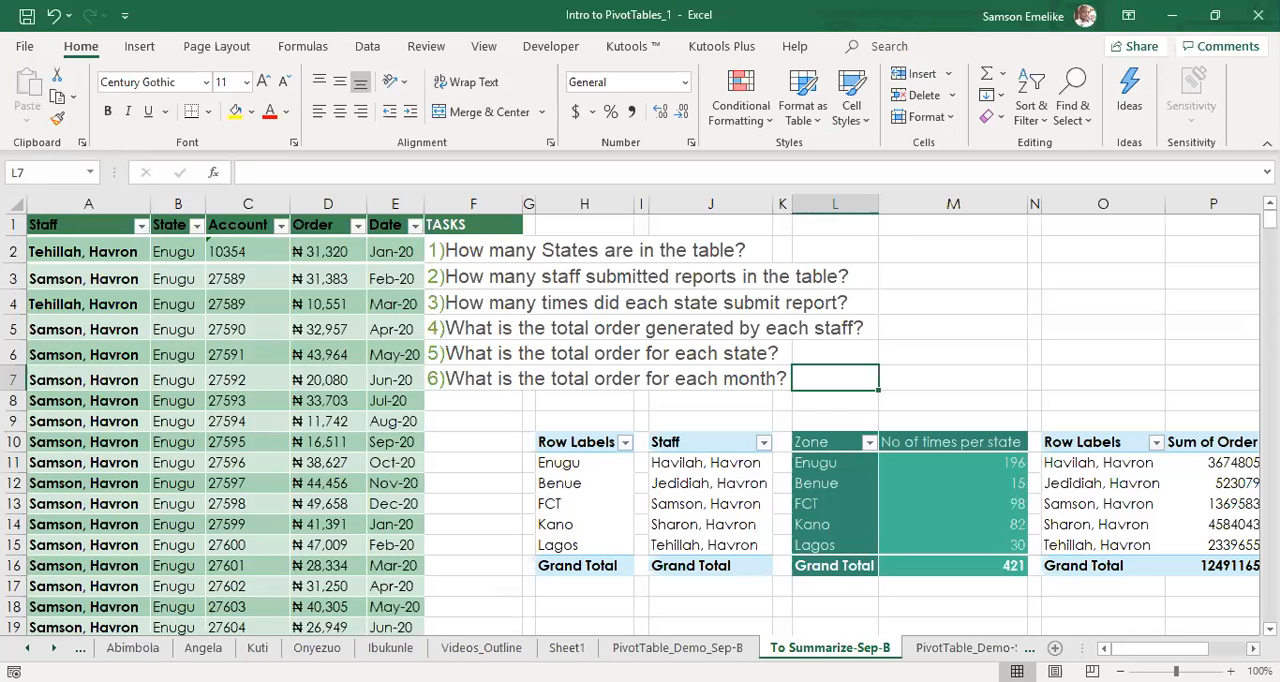
scroll(640, 420, right, 1)
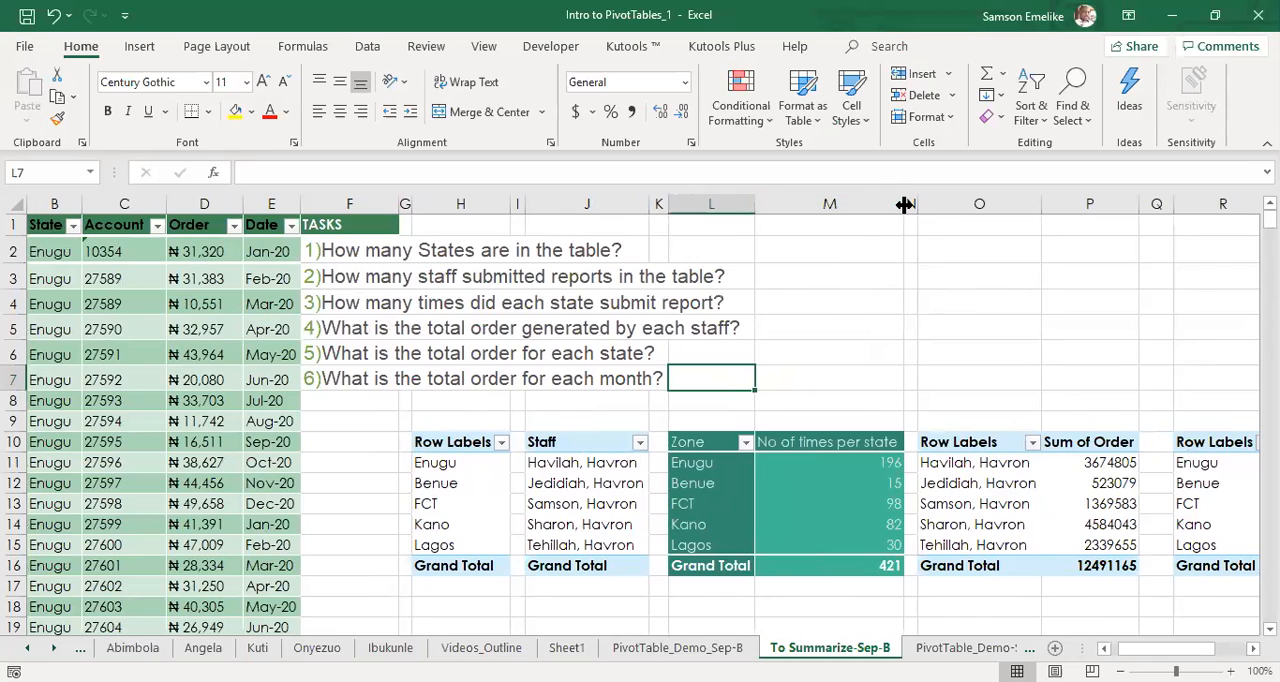
drag(905, 205, 828, 210)
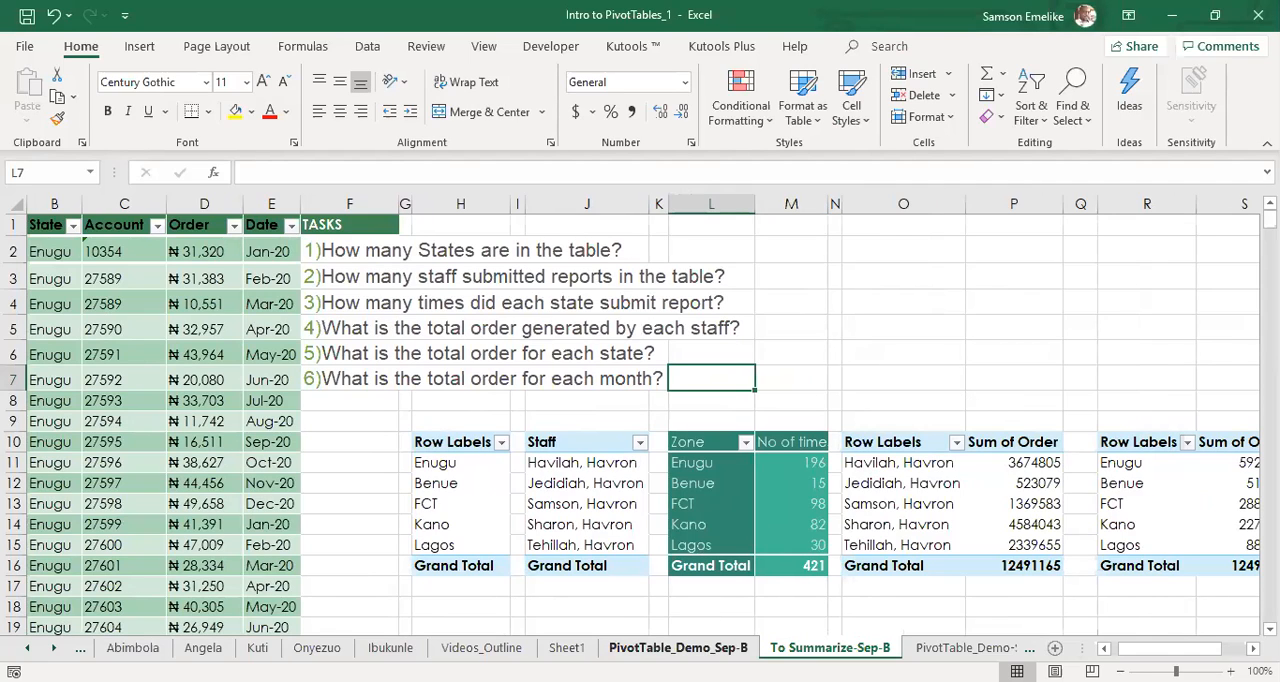
key(alt+Tab)
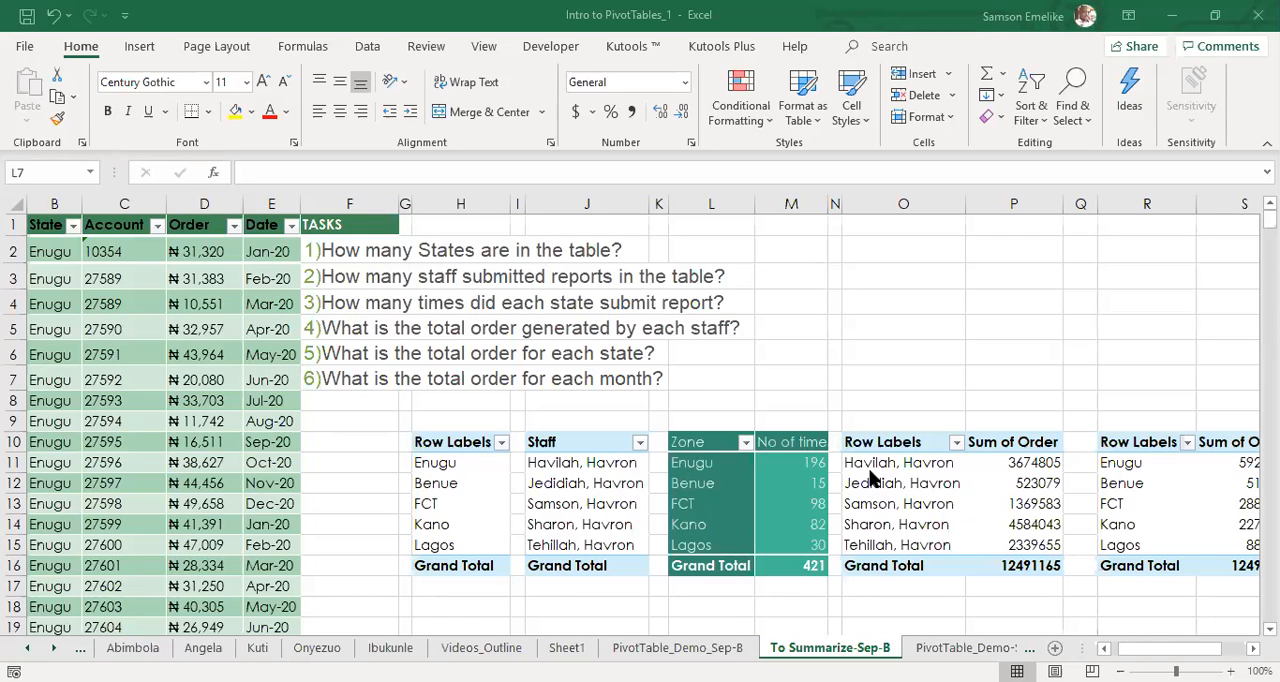
Set the sheet tab colour of Videos_Outline to the standard Red.
click(487, 648)
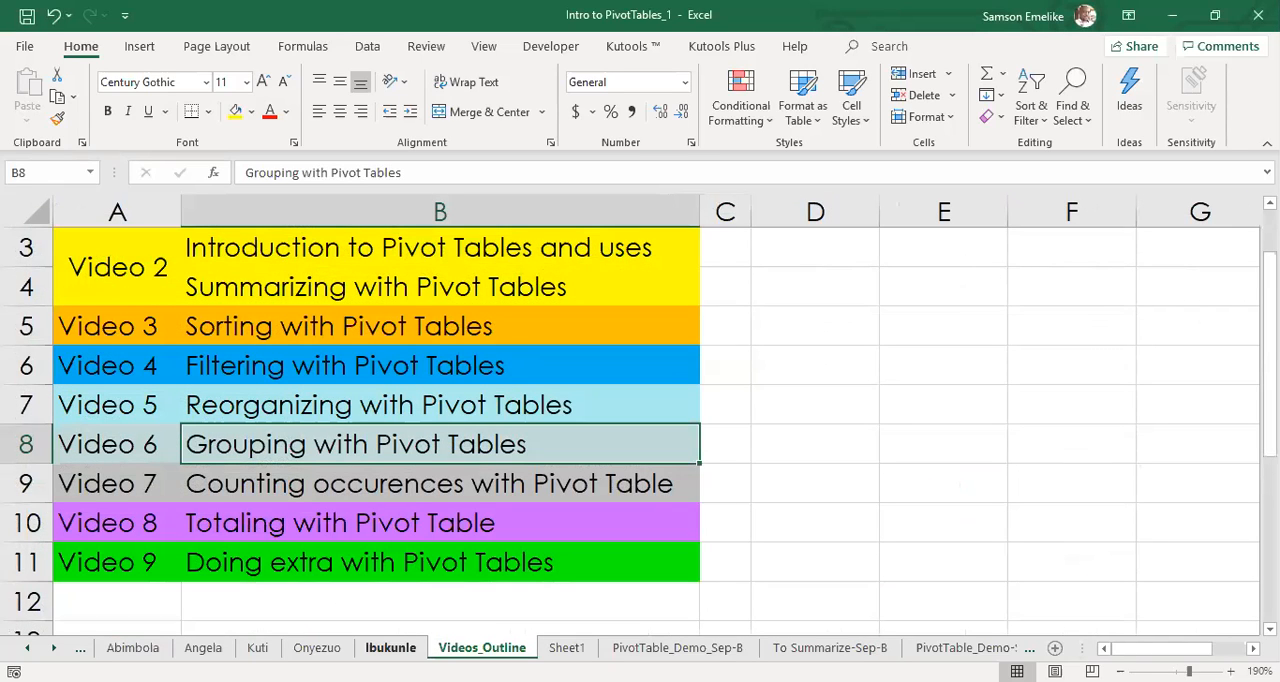
right_click(492, 648)
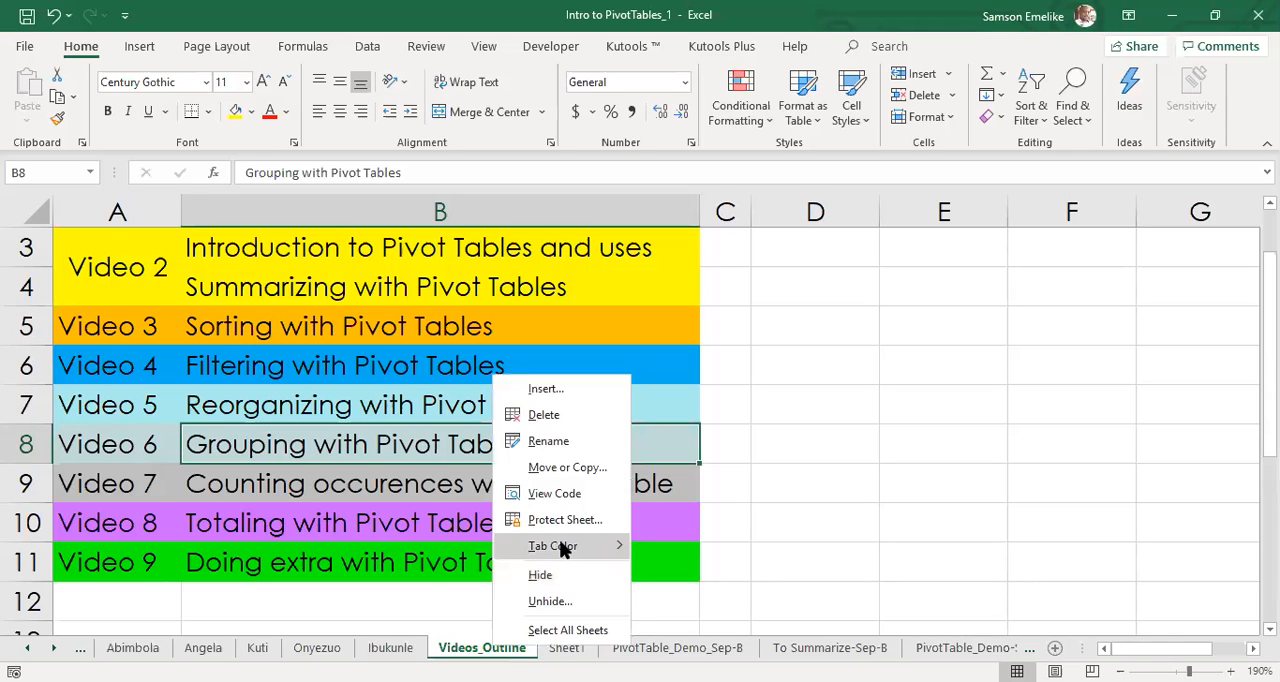
mouse_move(563, 548)
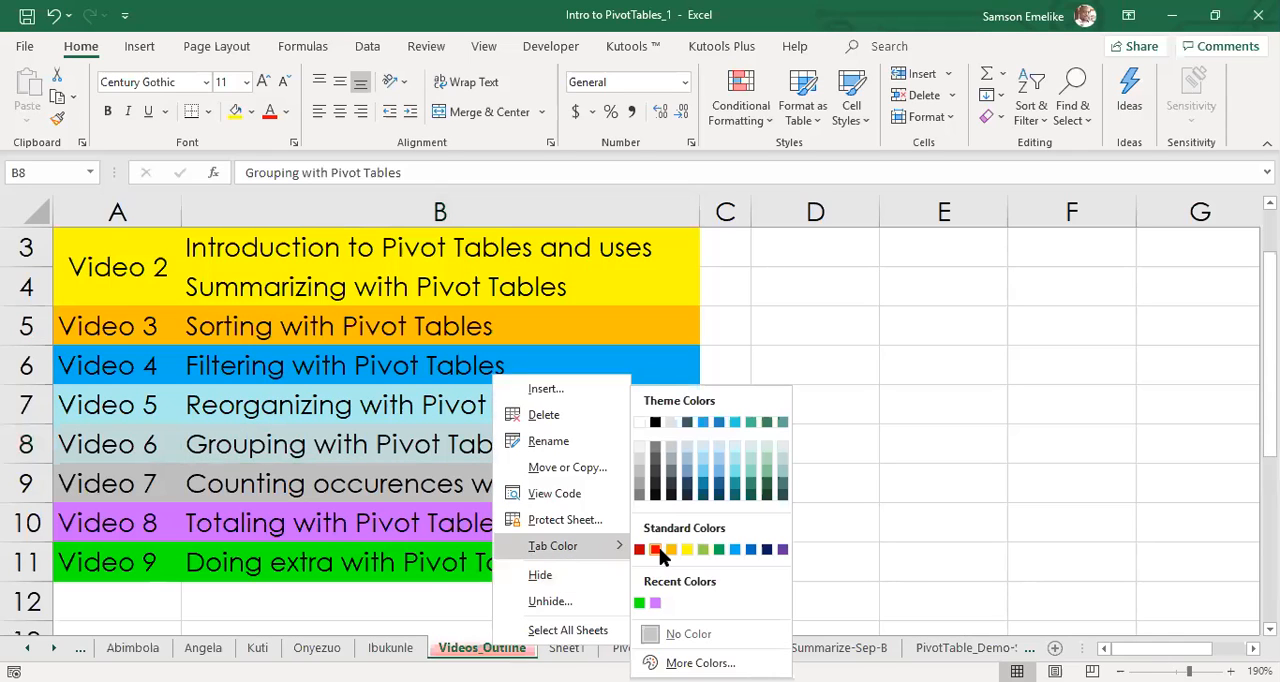
click(656, 549)
Delete the empty Sheet1 worksheet.
click(574, 650)
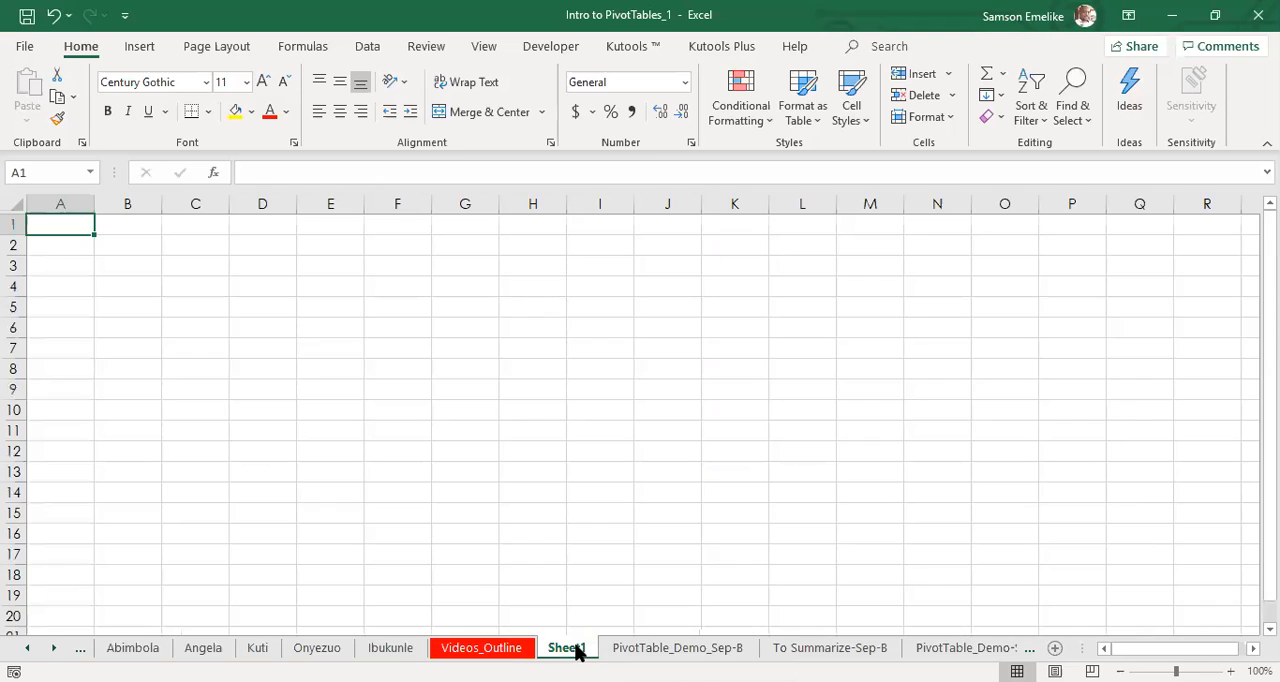
right_click(577, 651)
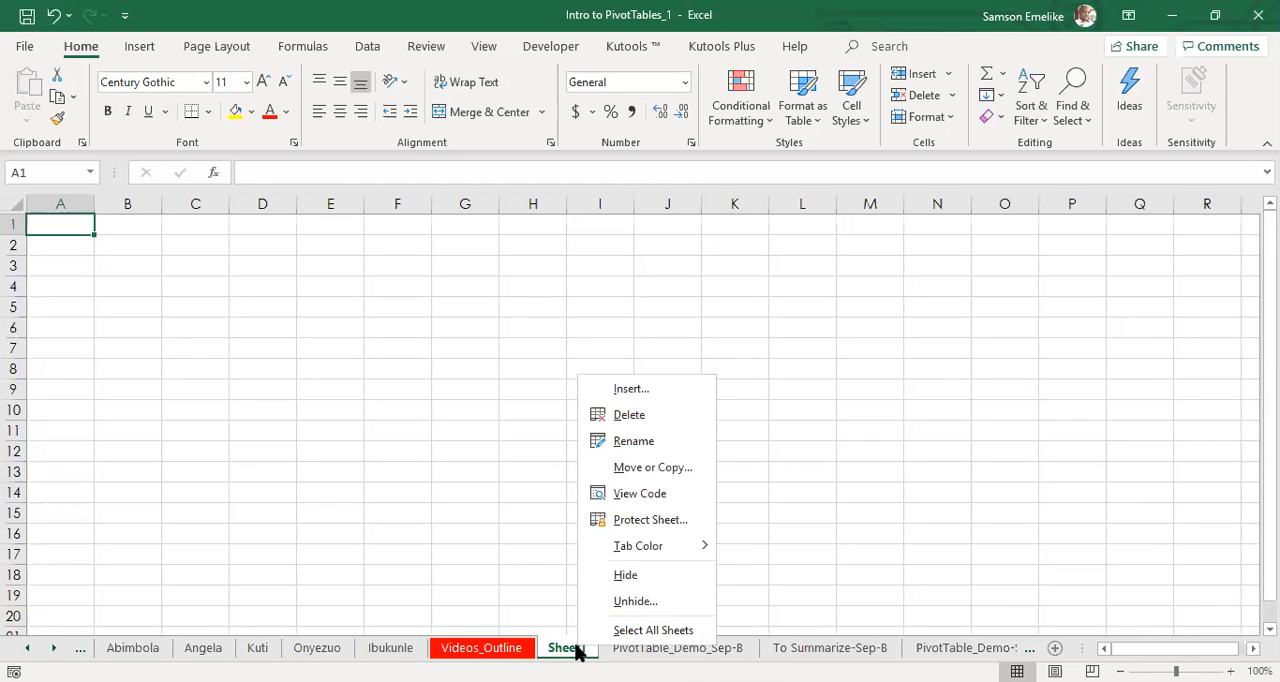
click(629, 415)
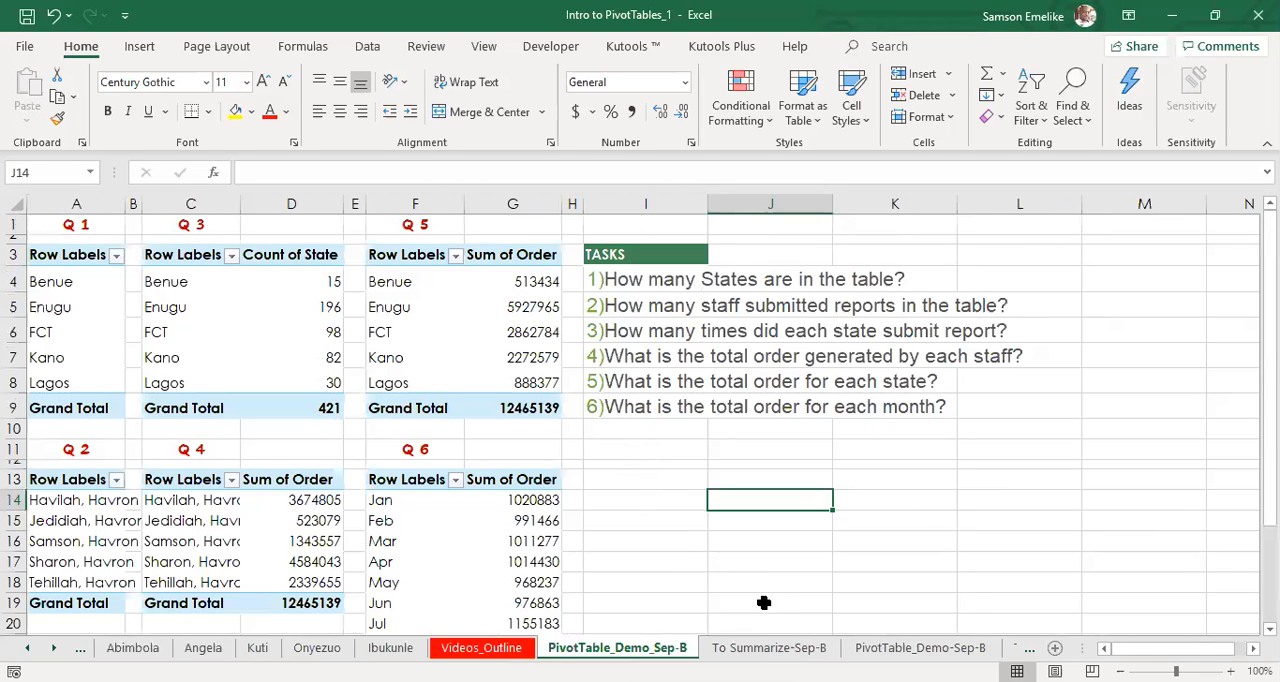
Go to the To Sort-Sep-B sheet and review its three ranking tasks and the order table.
click(756, 648)
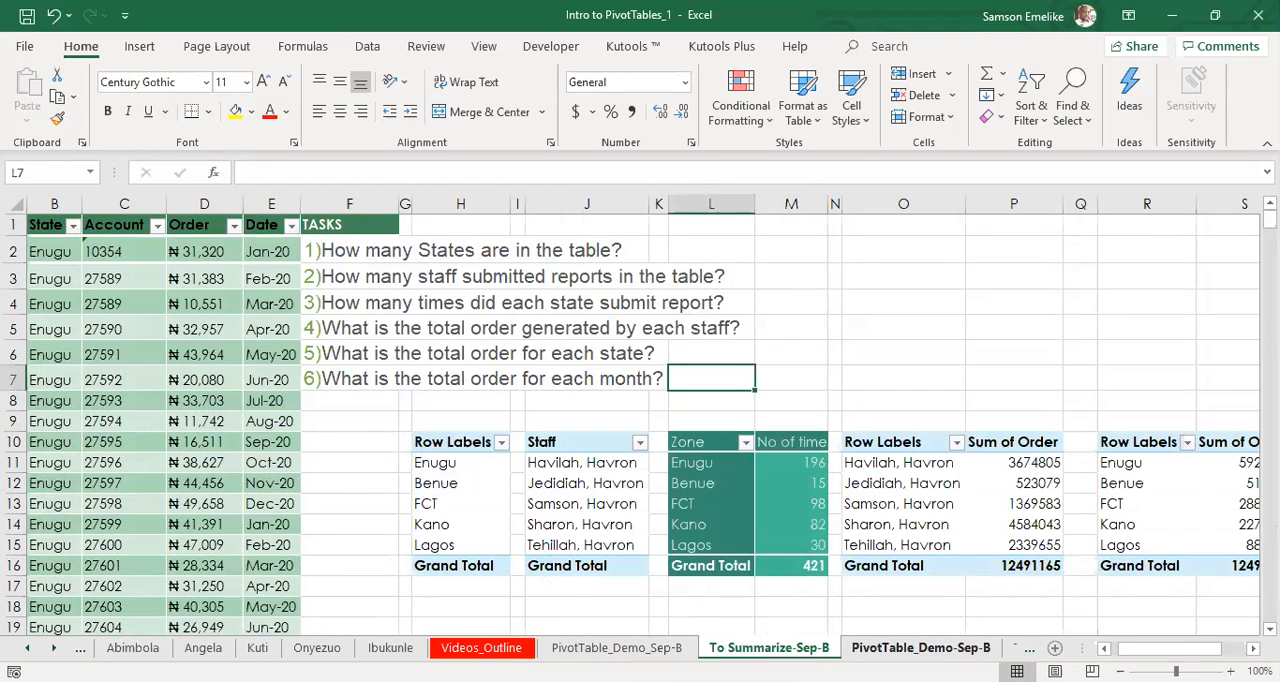
double_click(56, 648)
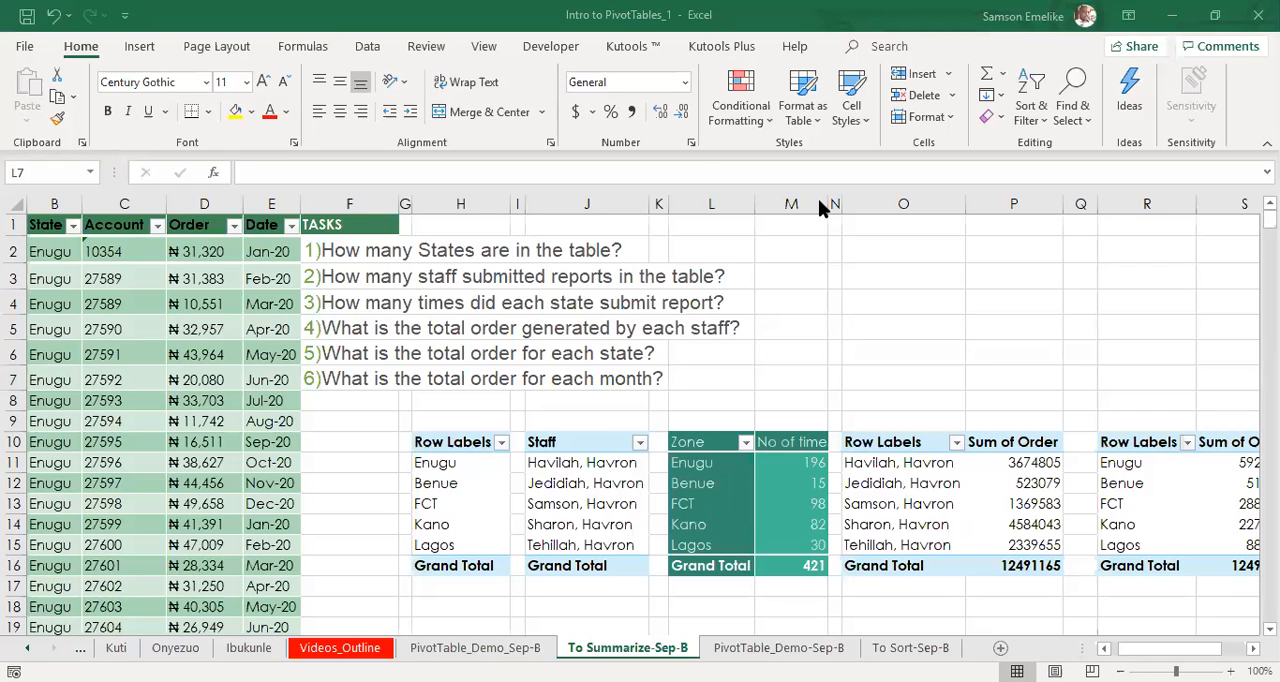
click(340, 648)
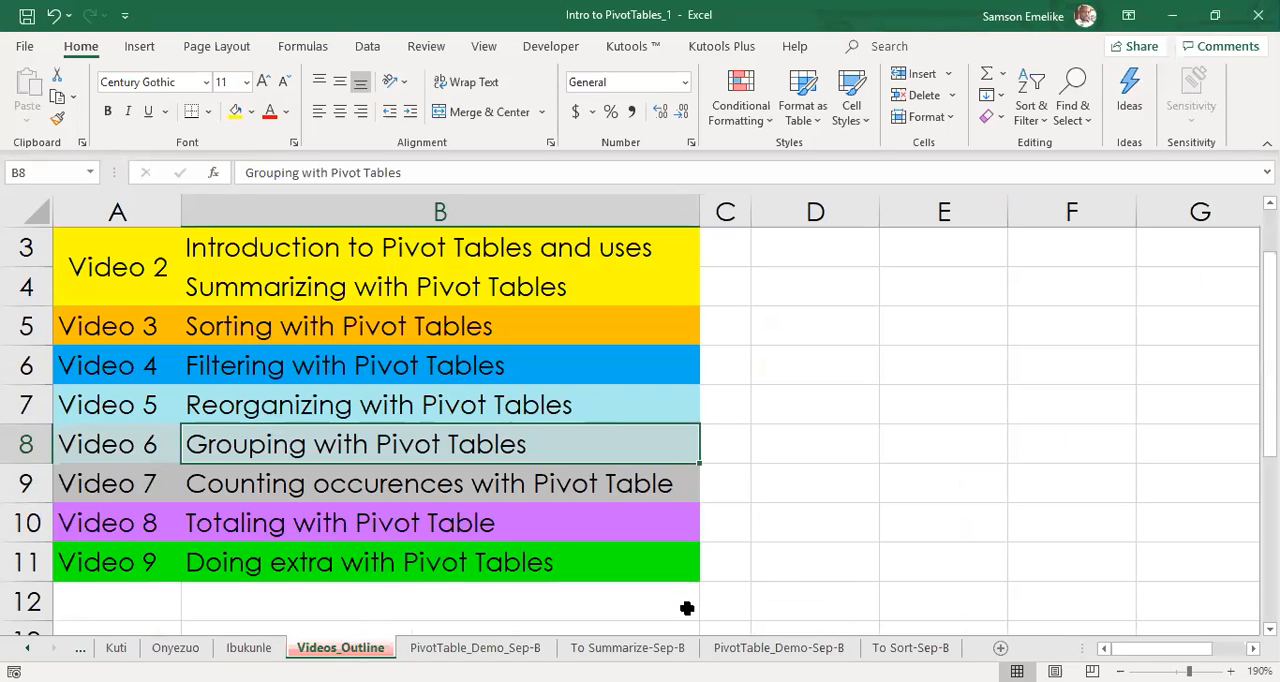
click(910, 648)
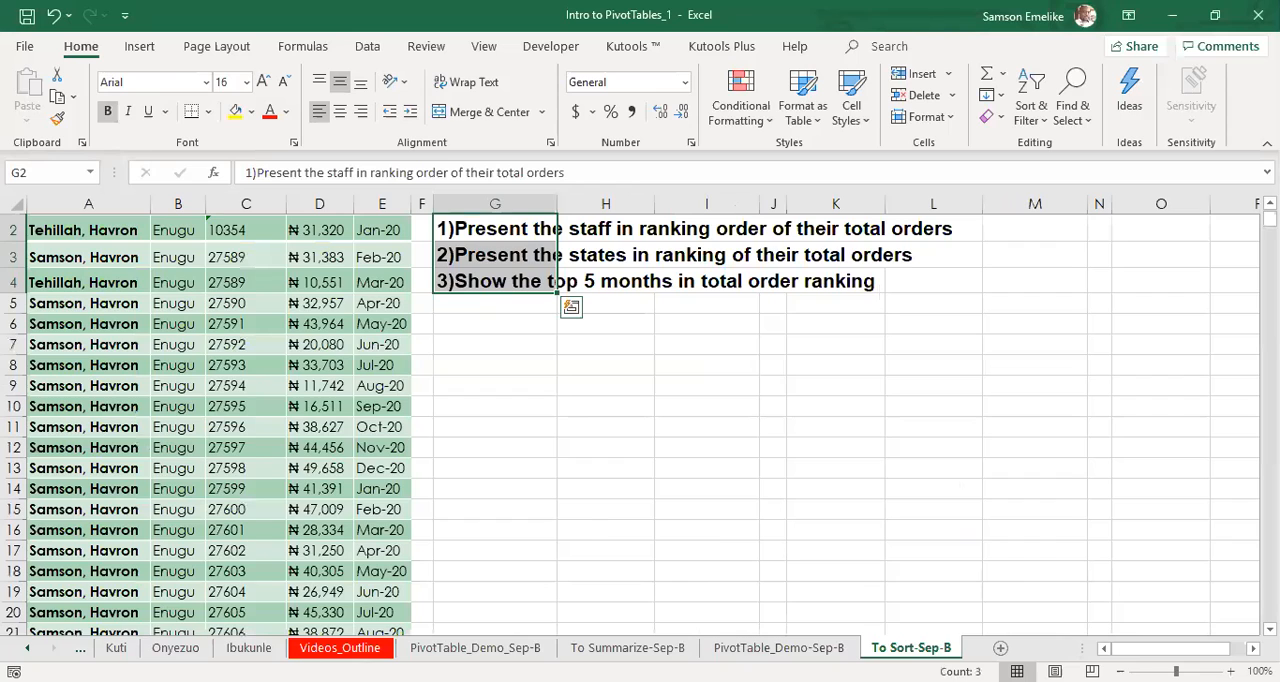
scroll(583, 531, up, 1)
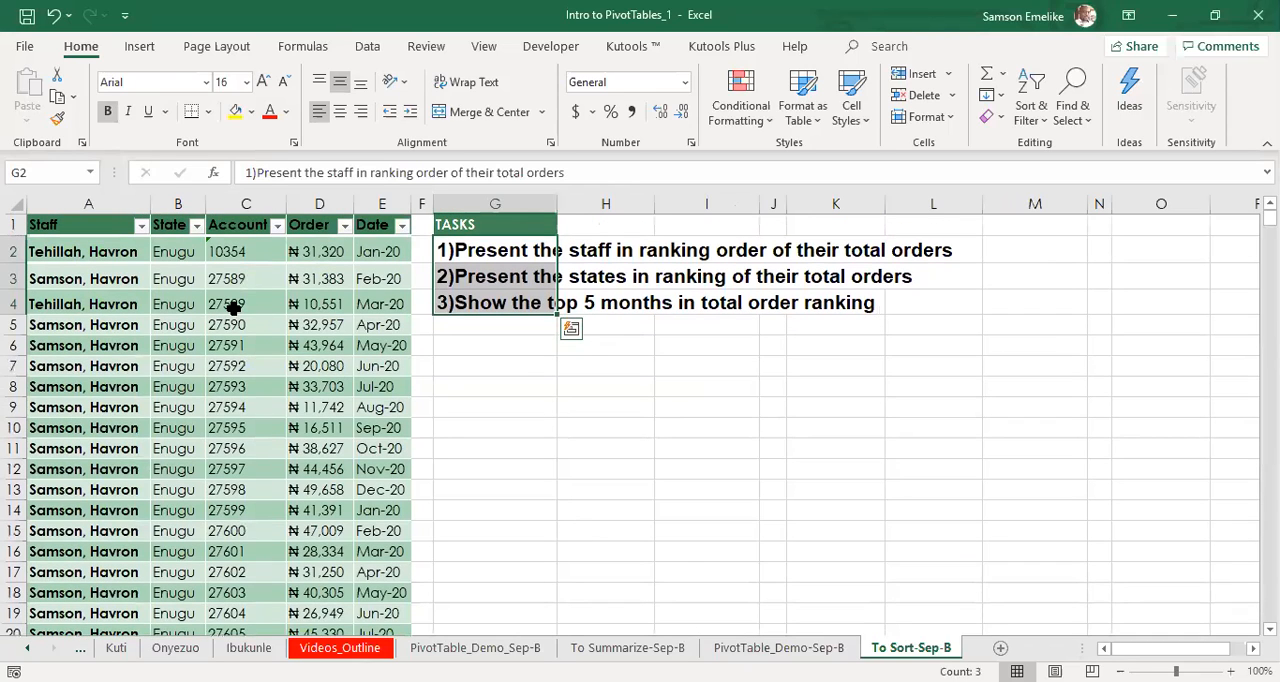
click(232, 305)
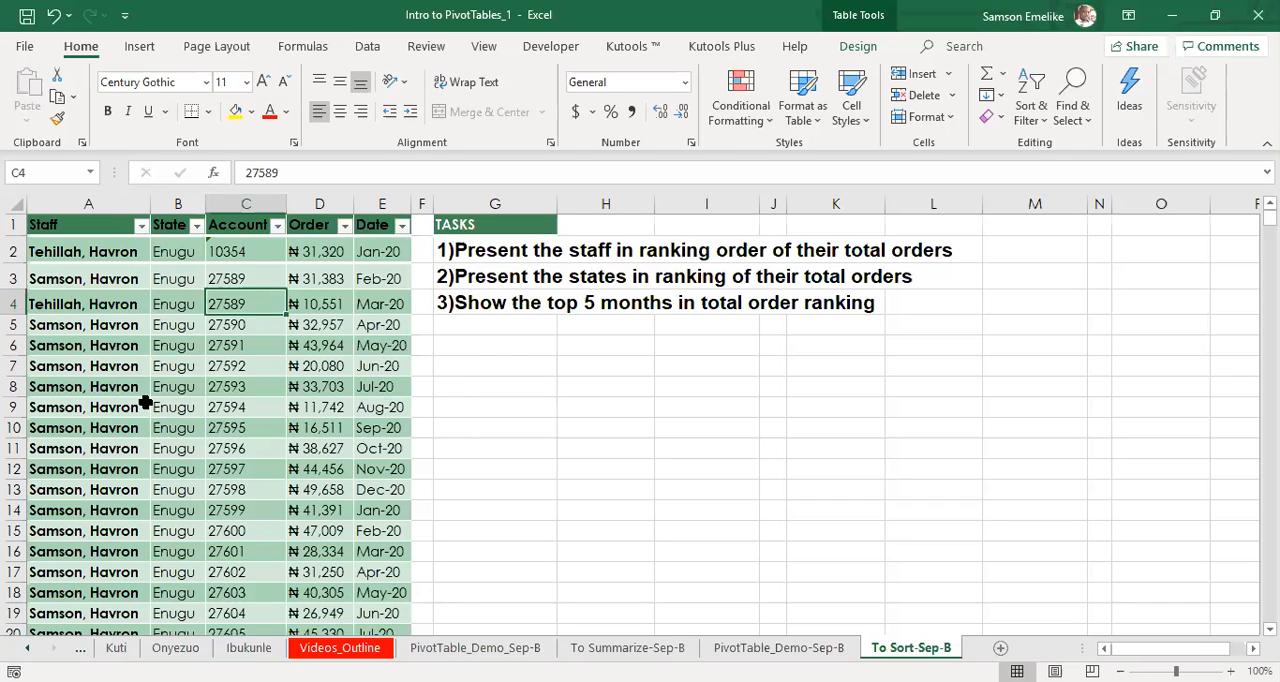
scroll(145, 402, down, 5)
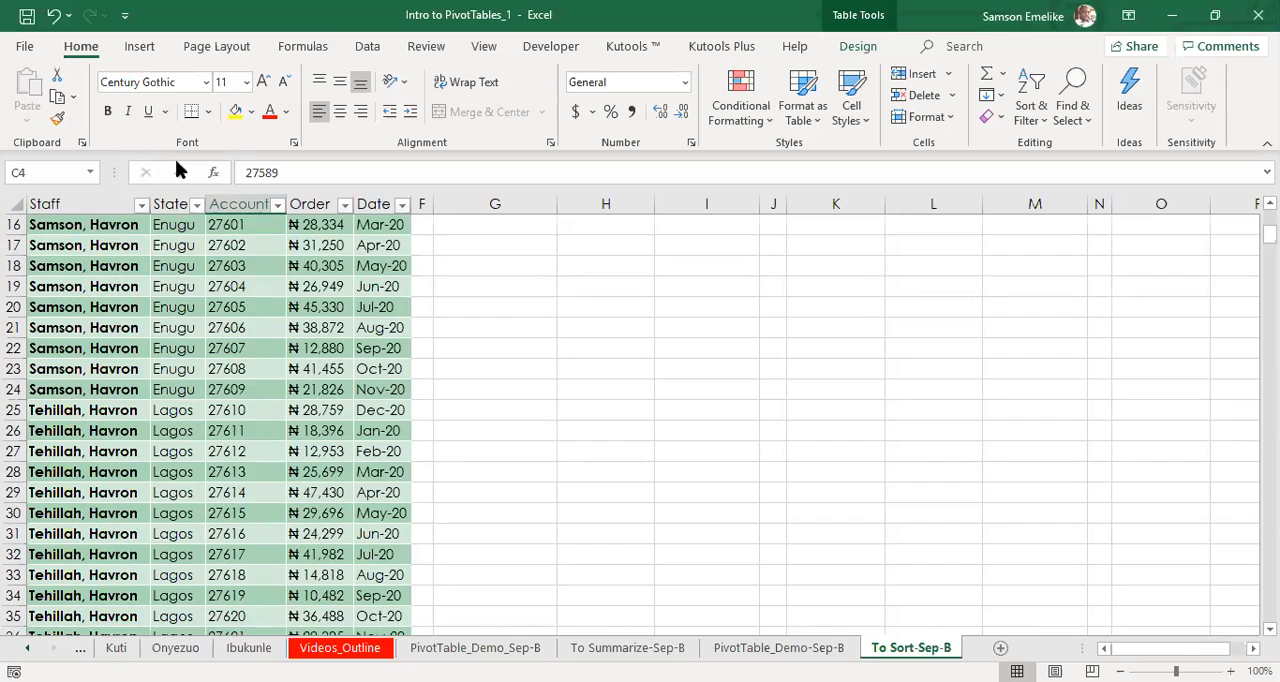
scroll(170, 155, up, 5)
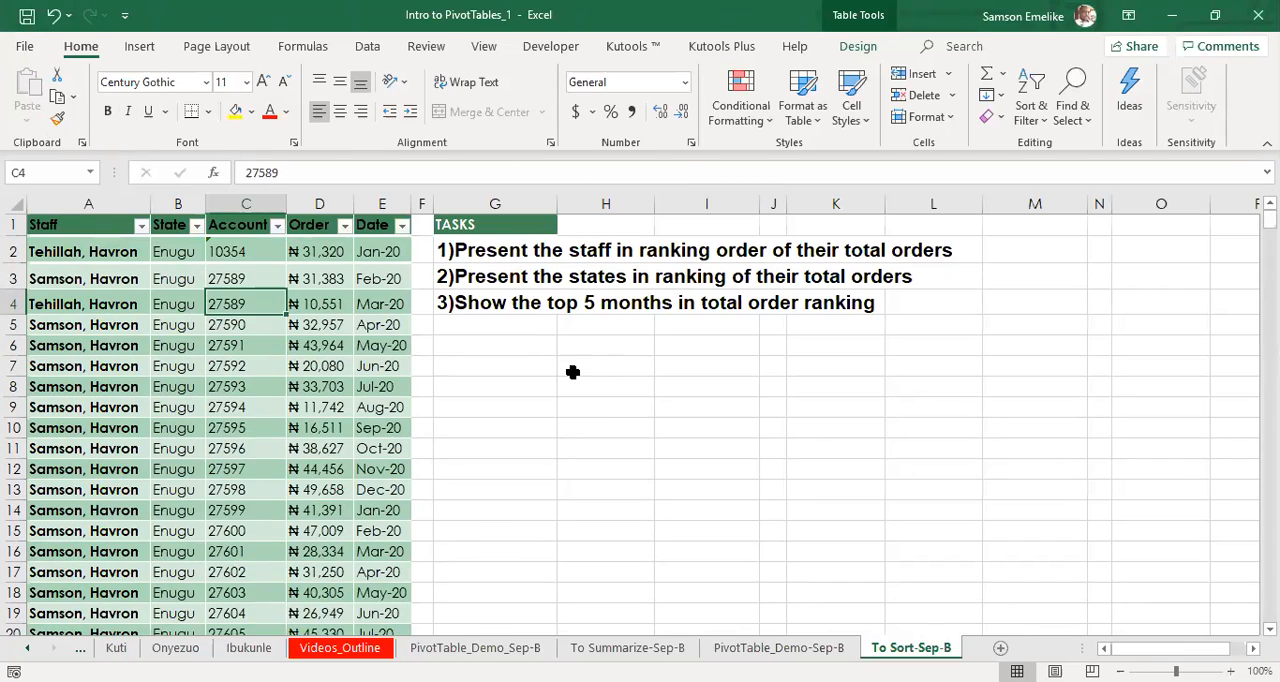
Enter the note "ALT" in cell G7 below the sorting tasks.
click(505, 366)
text(ALT)
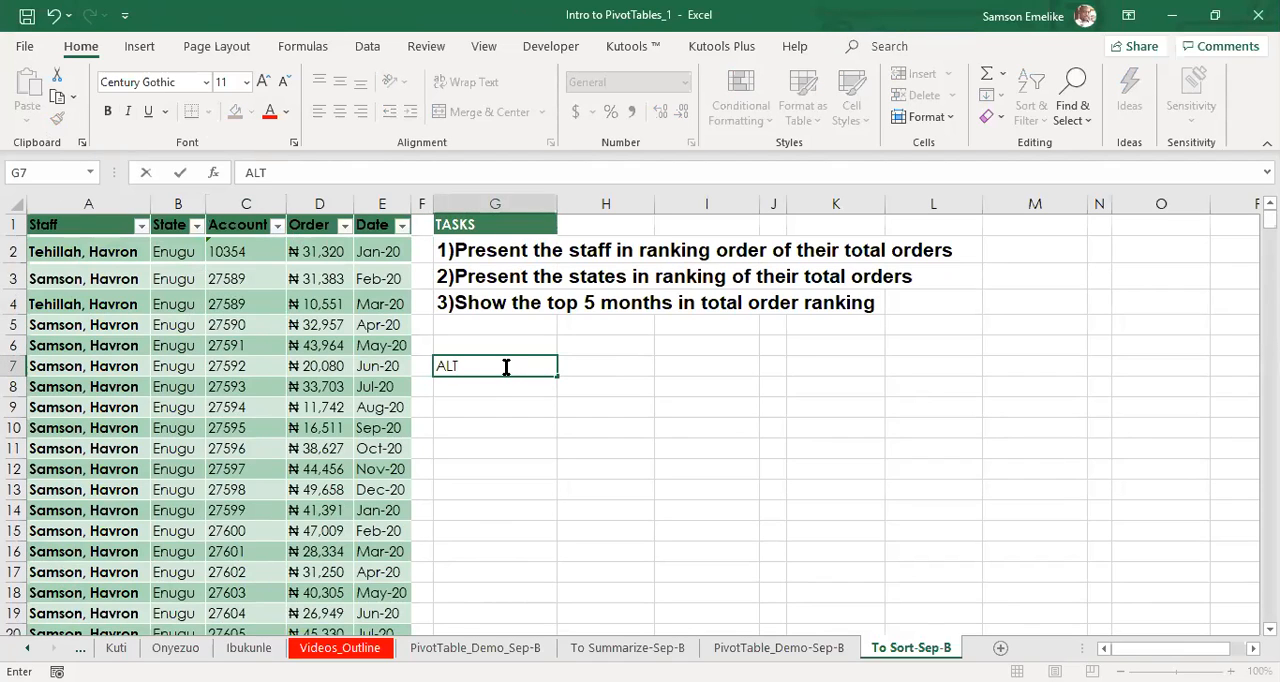
key(Tab)
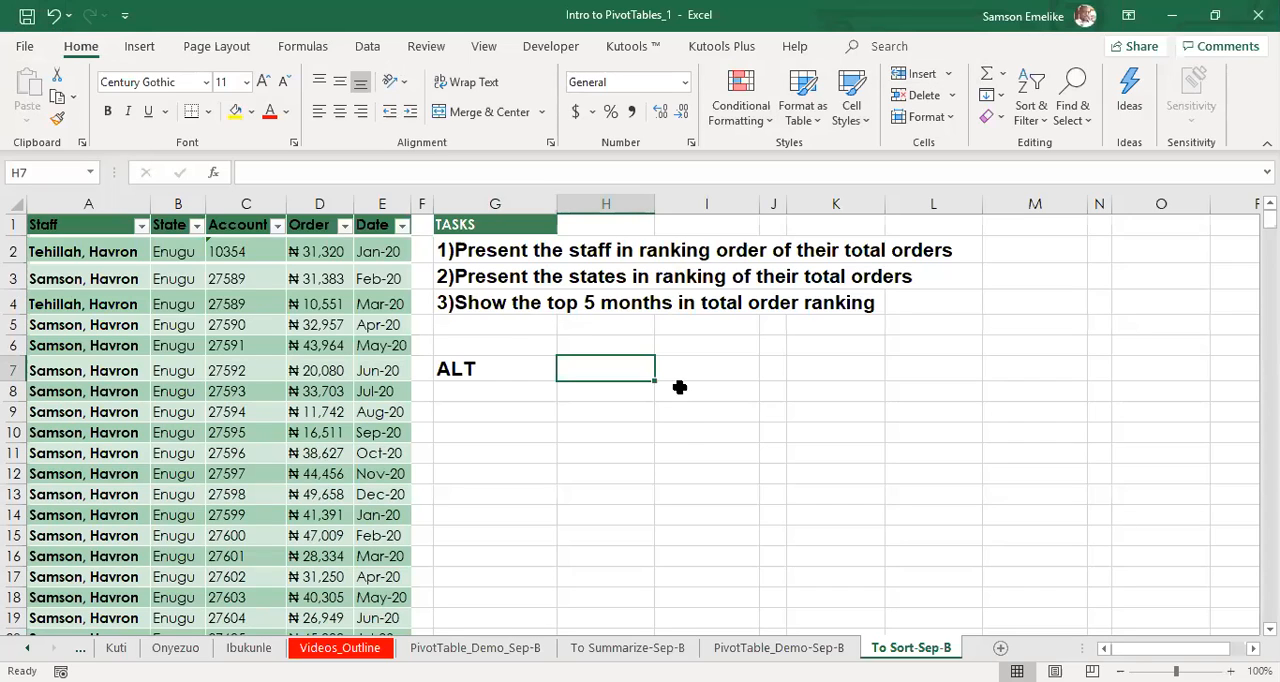
key(alt)
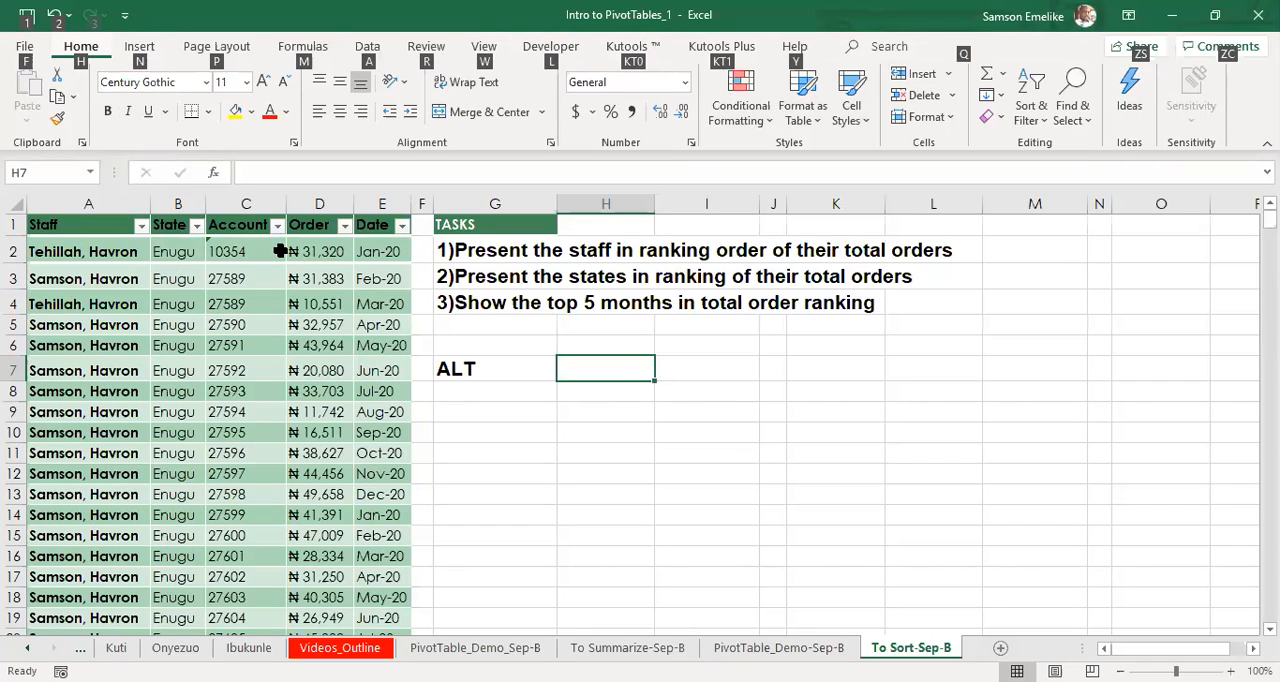
key(n)
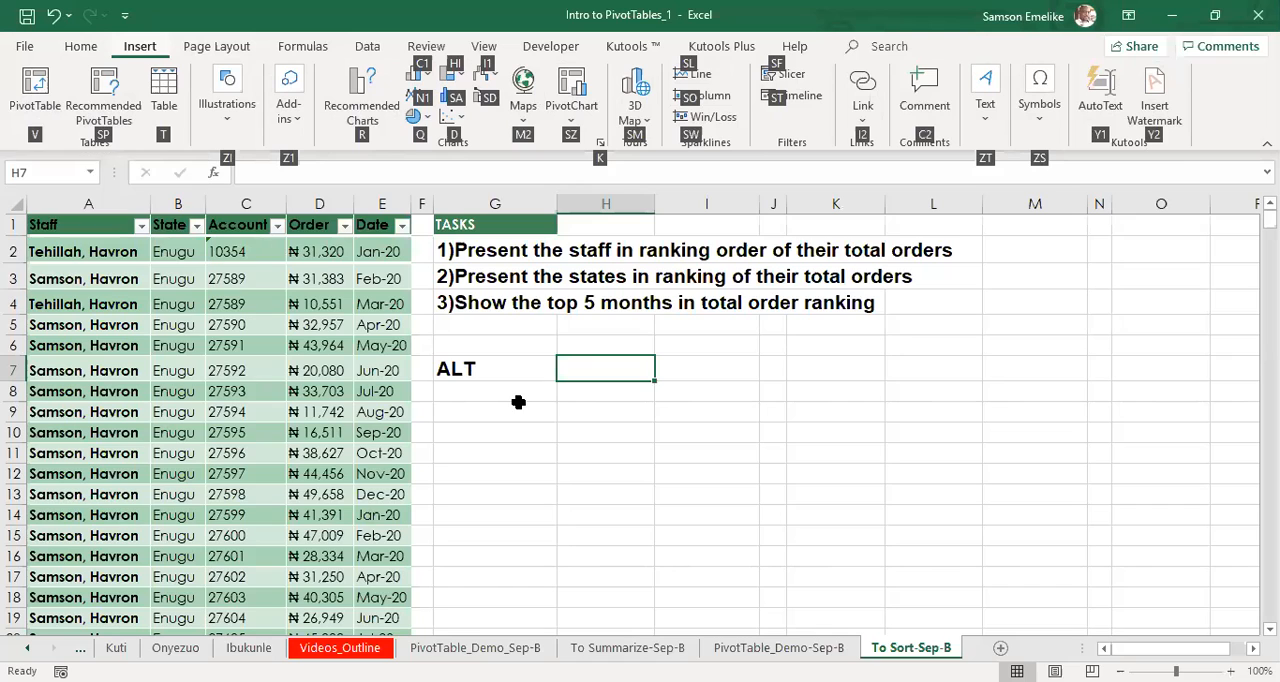
key(v)
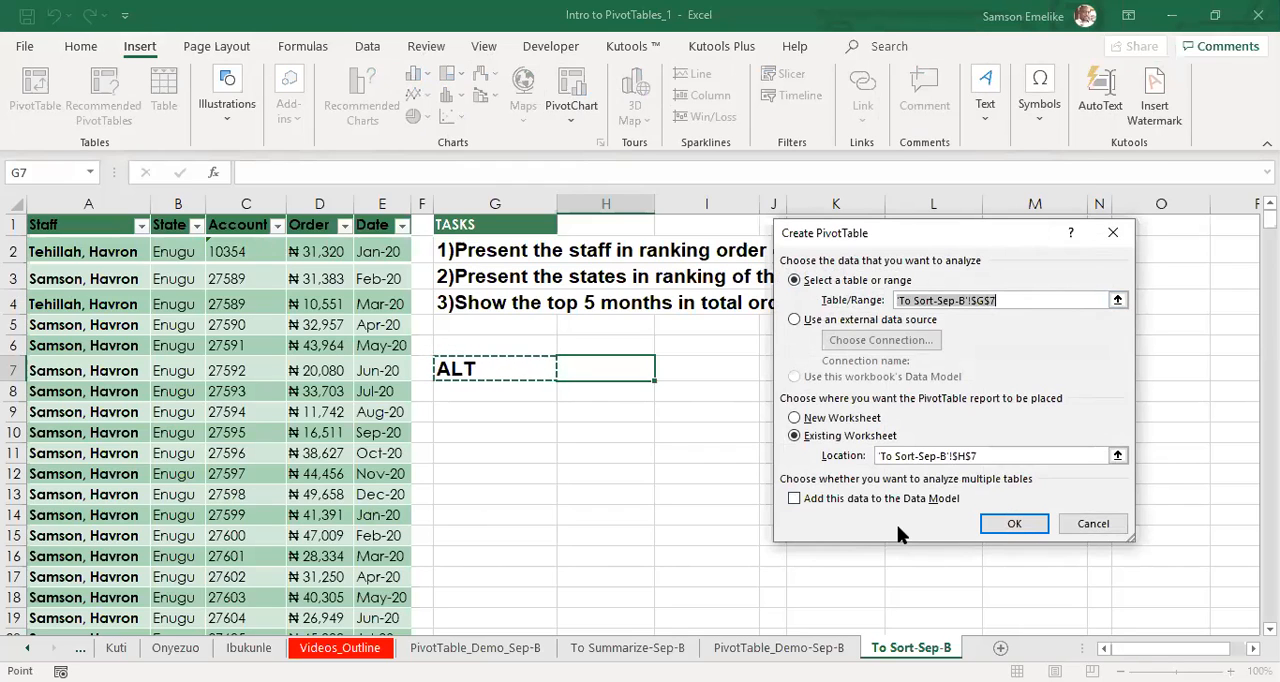
click(1108, 526)
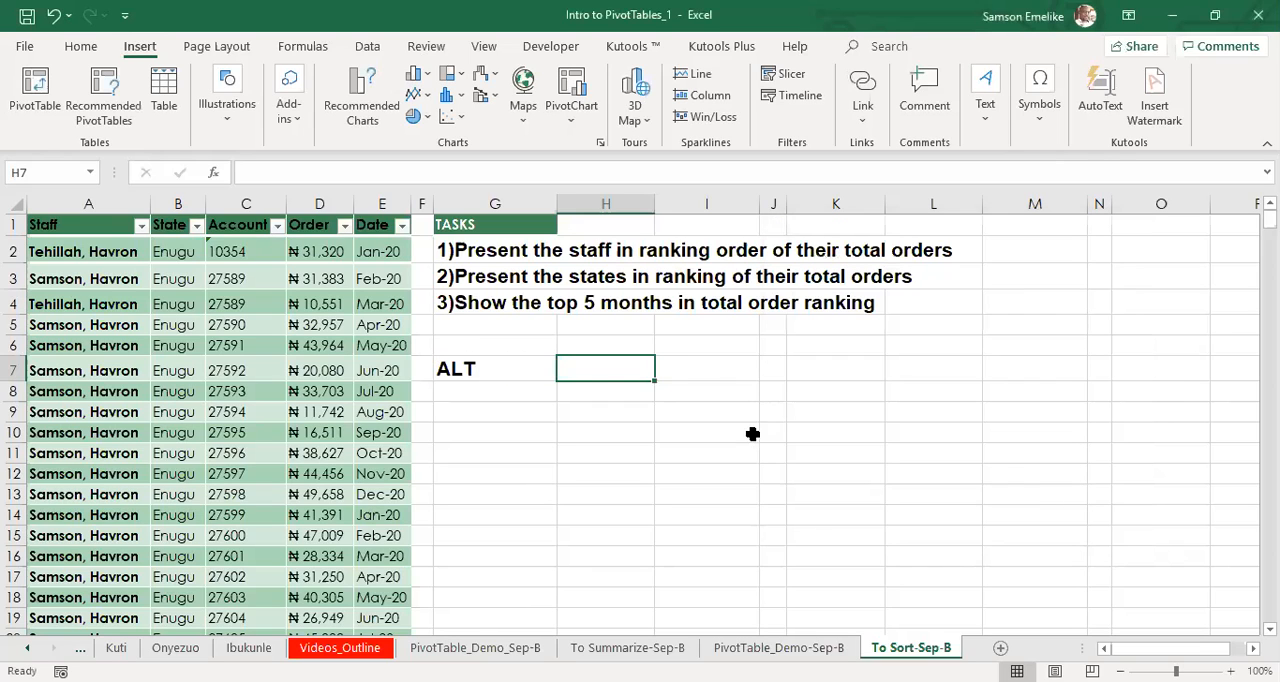
click(752, 433)
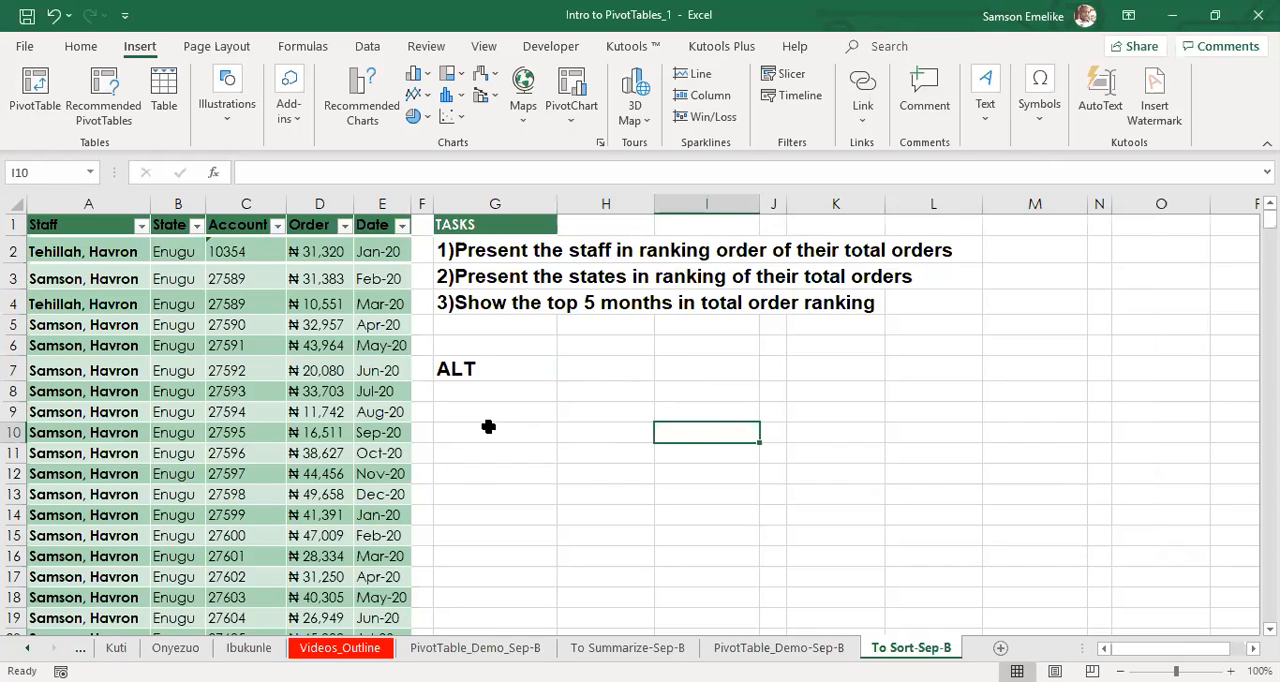
key(alt)
key(n)
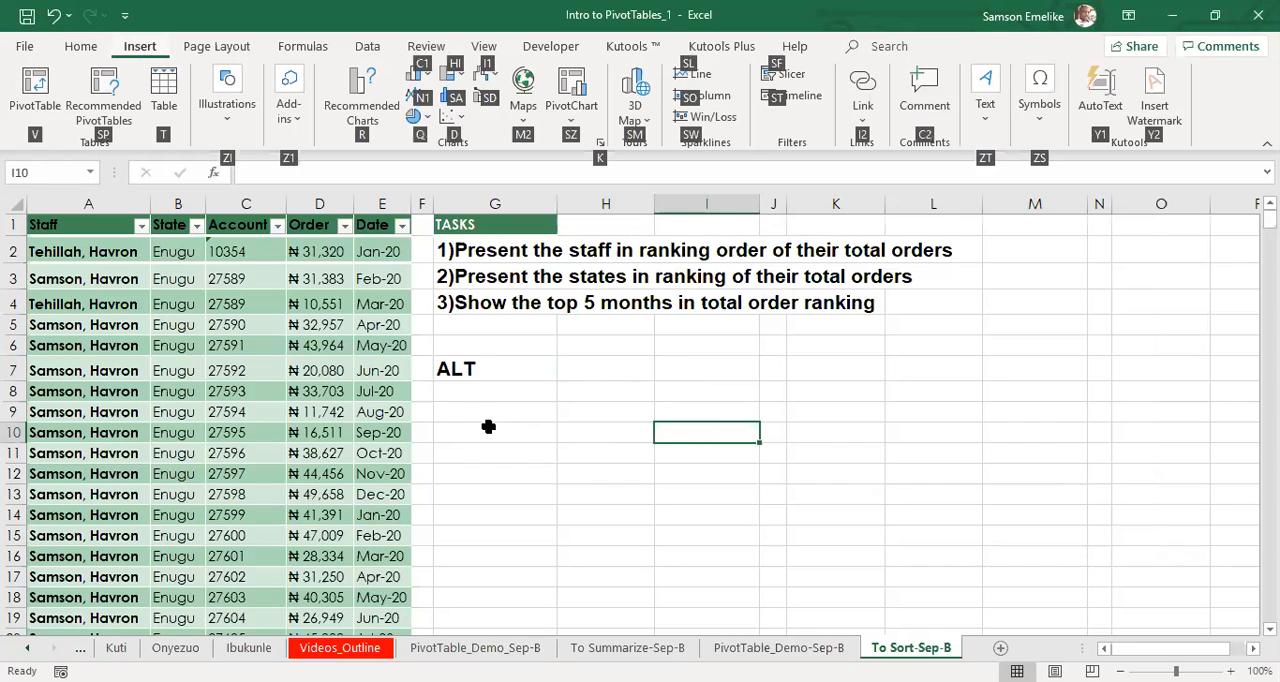
key(v)
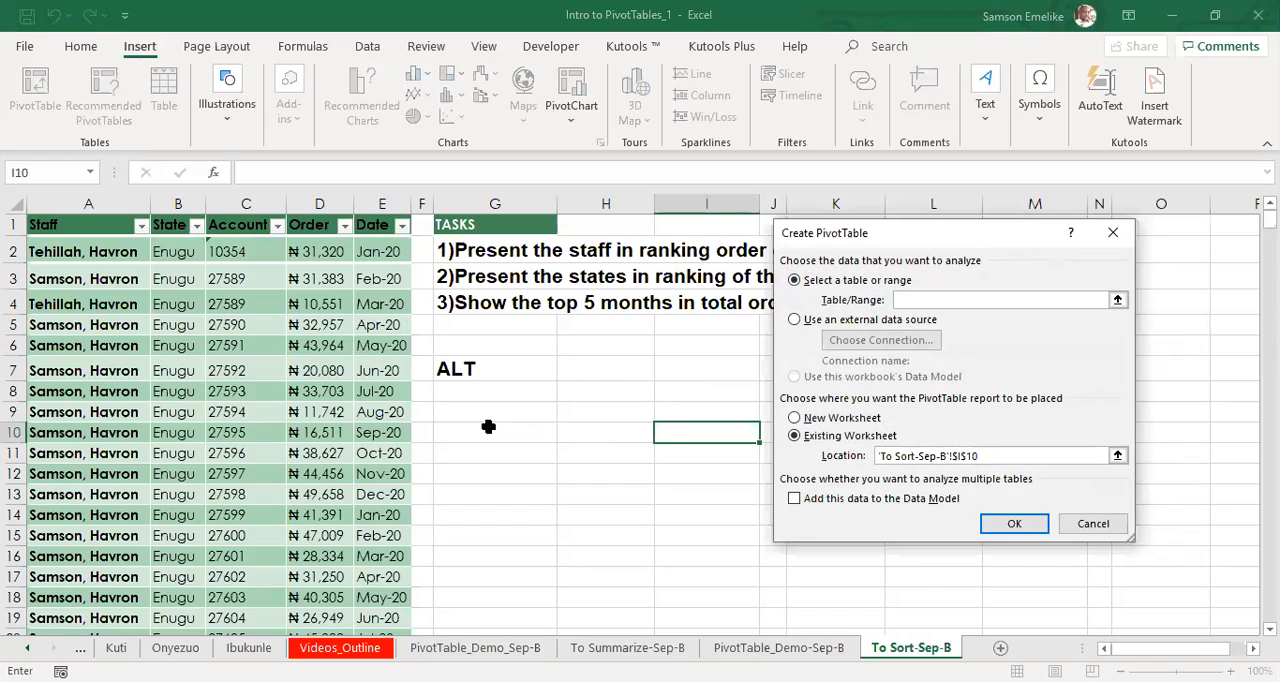
click(1115, 237)
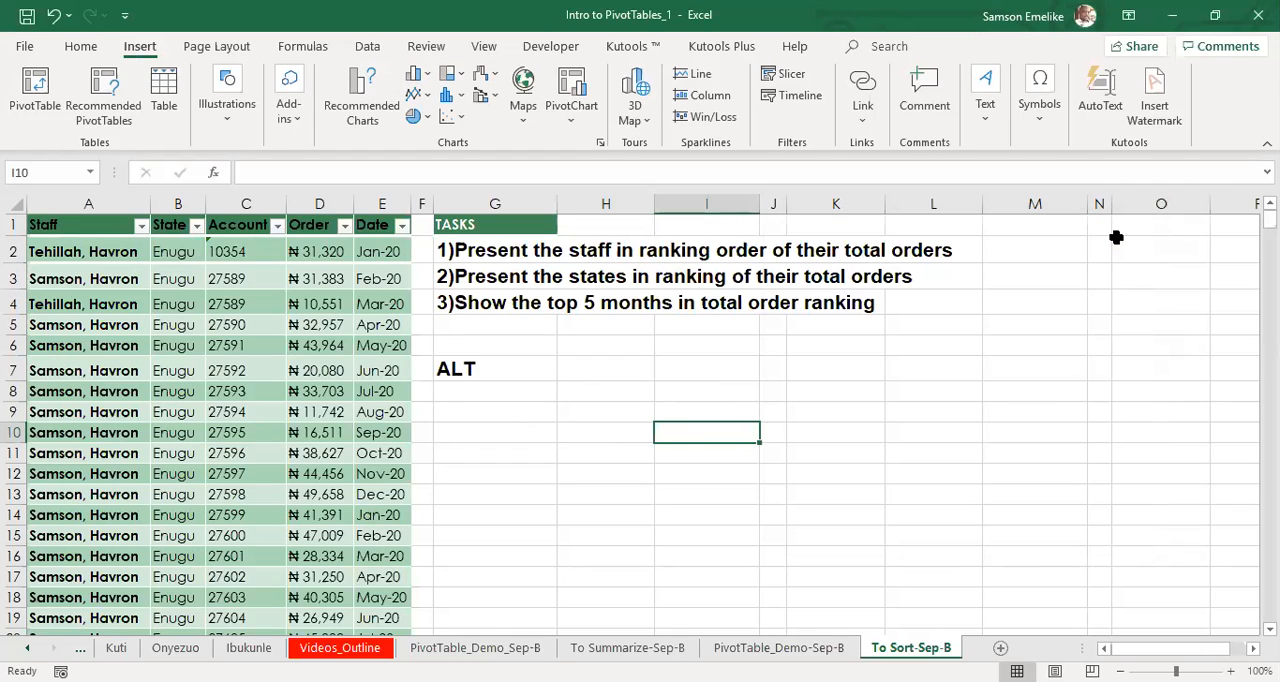
key(alt+n)
key(v)
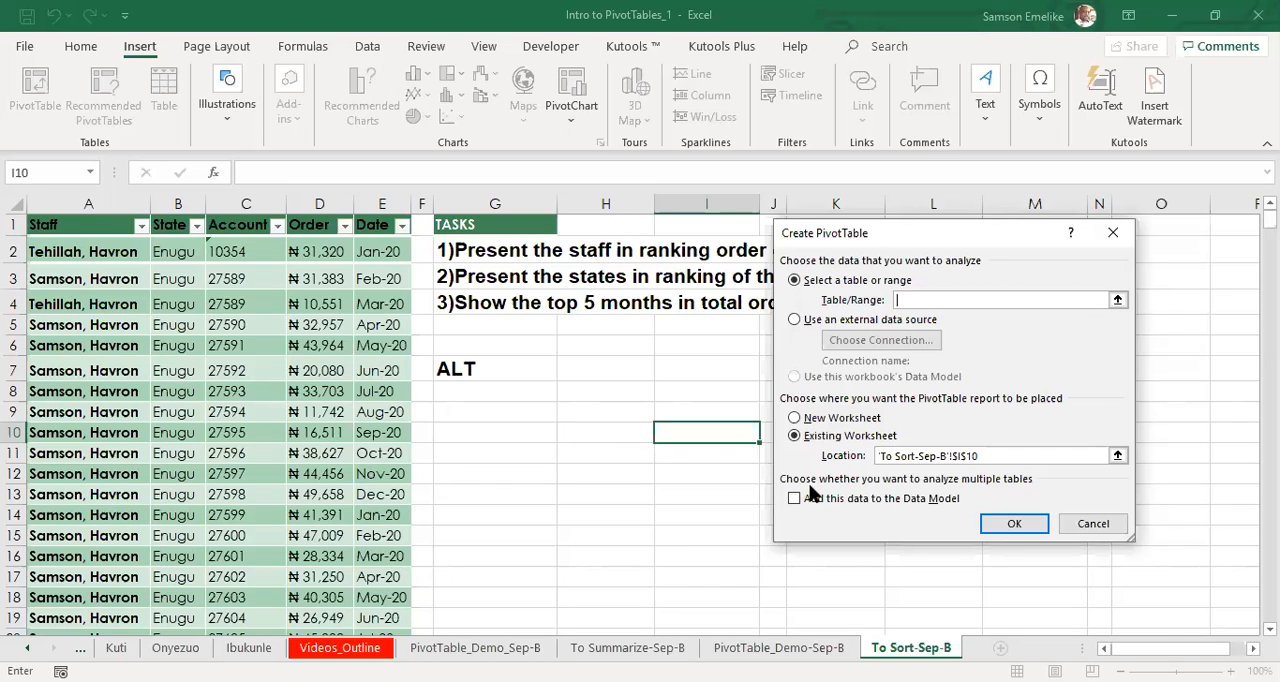
click(1093, 524)
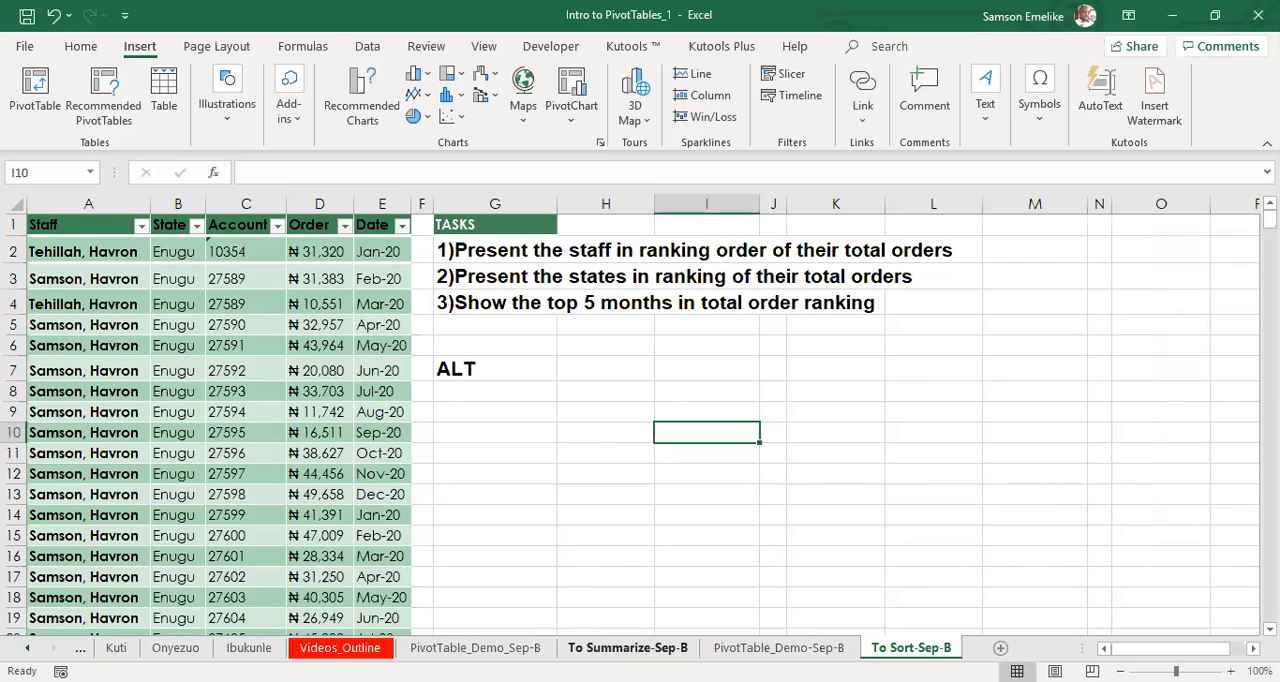
Check the PivotTable name of each pivot table on the To Summarize-Sep-B sheet.
click(628, 648)
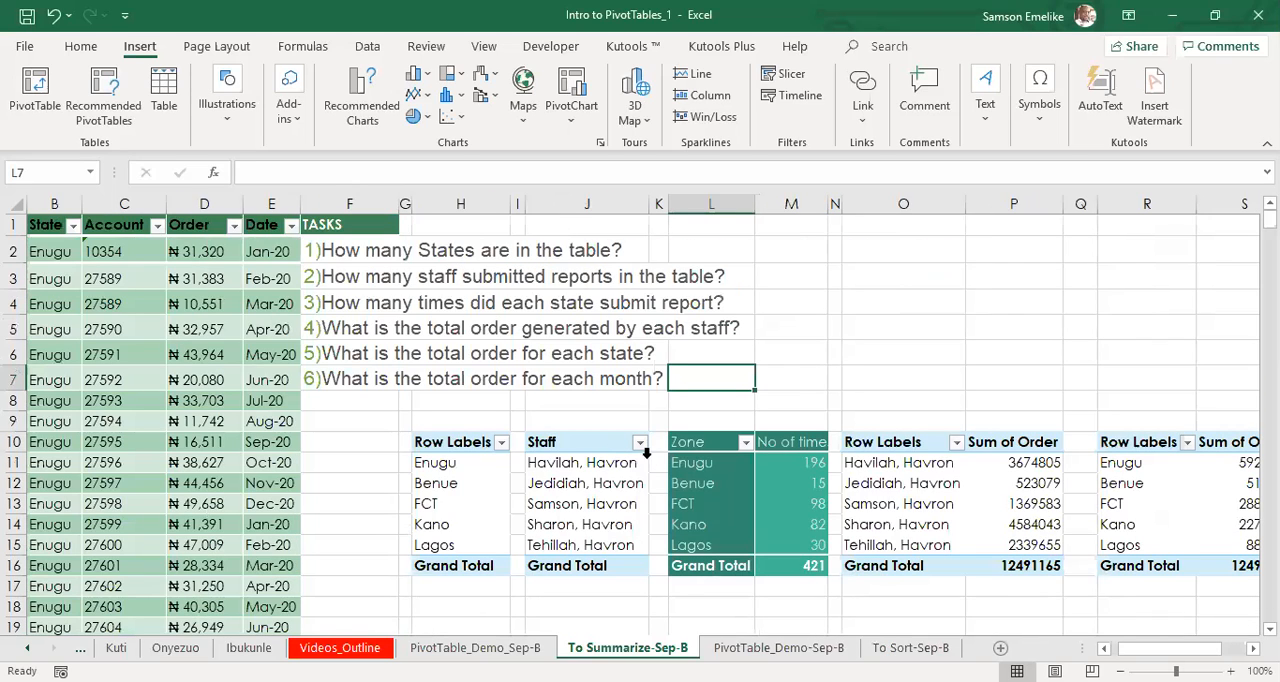
click(453, 484)
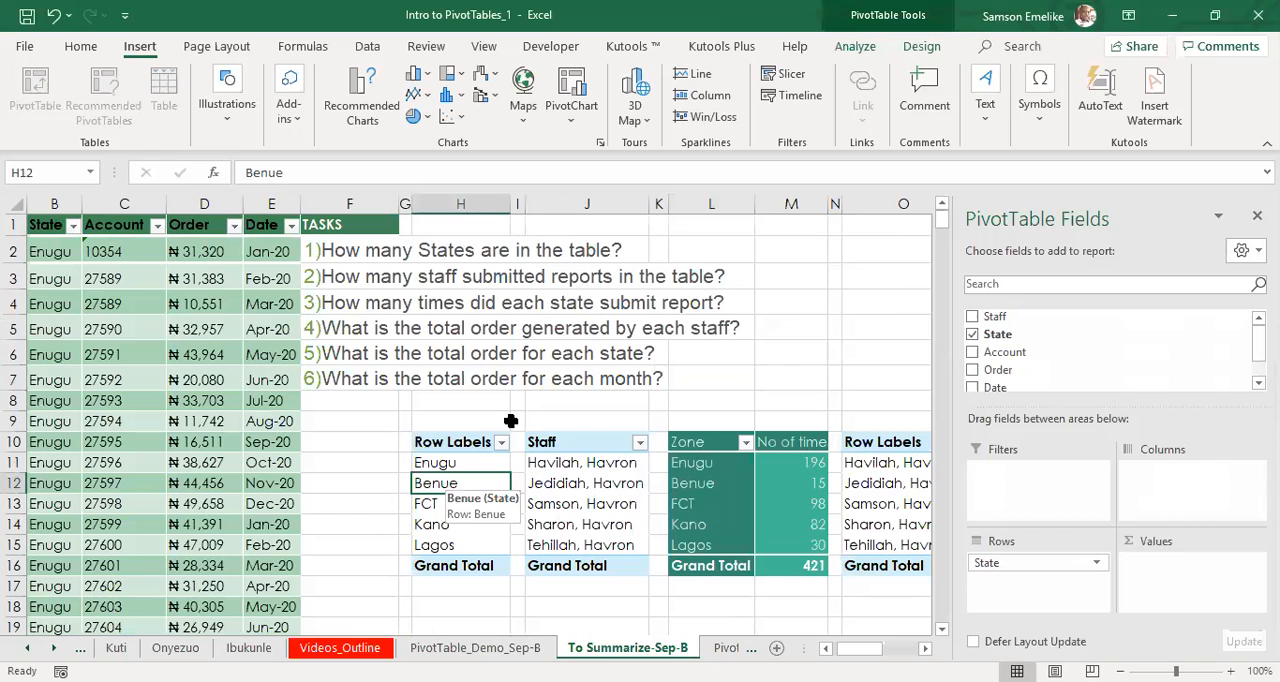
click(915, 50)
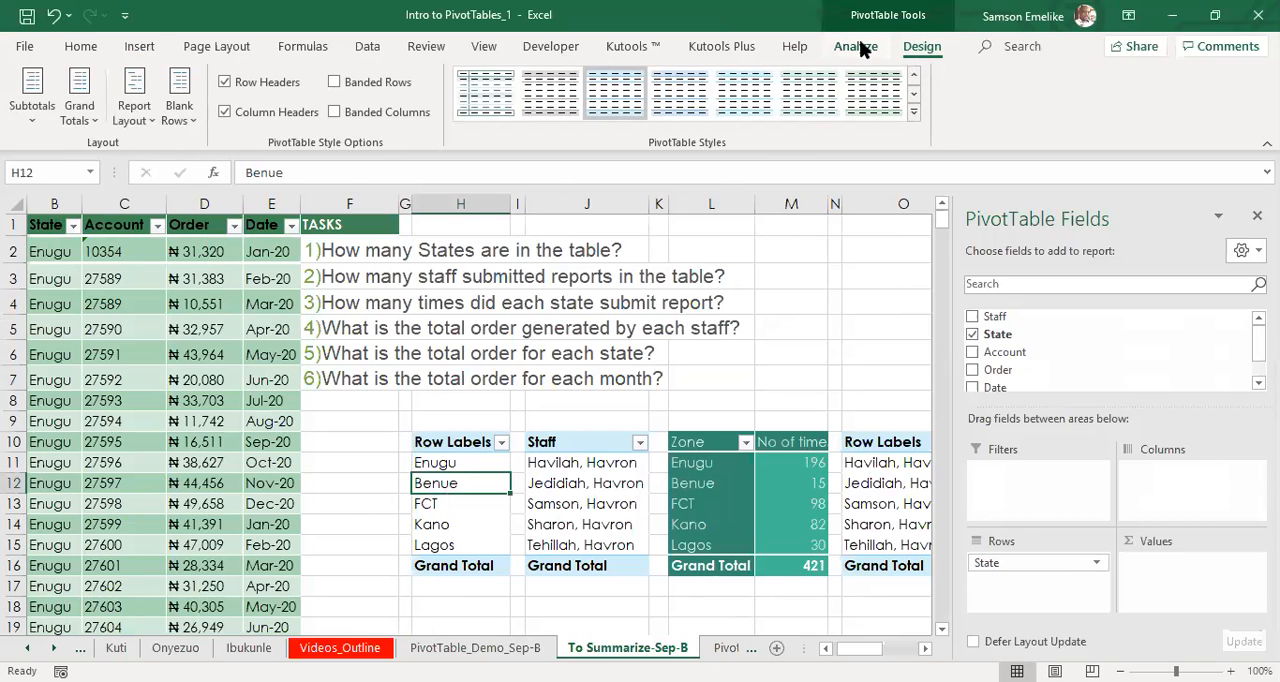
click(852, 50)
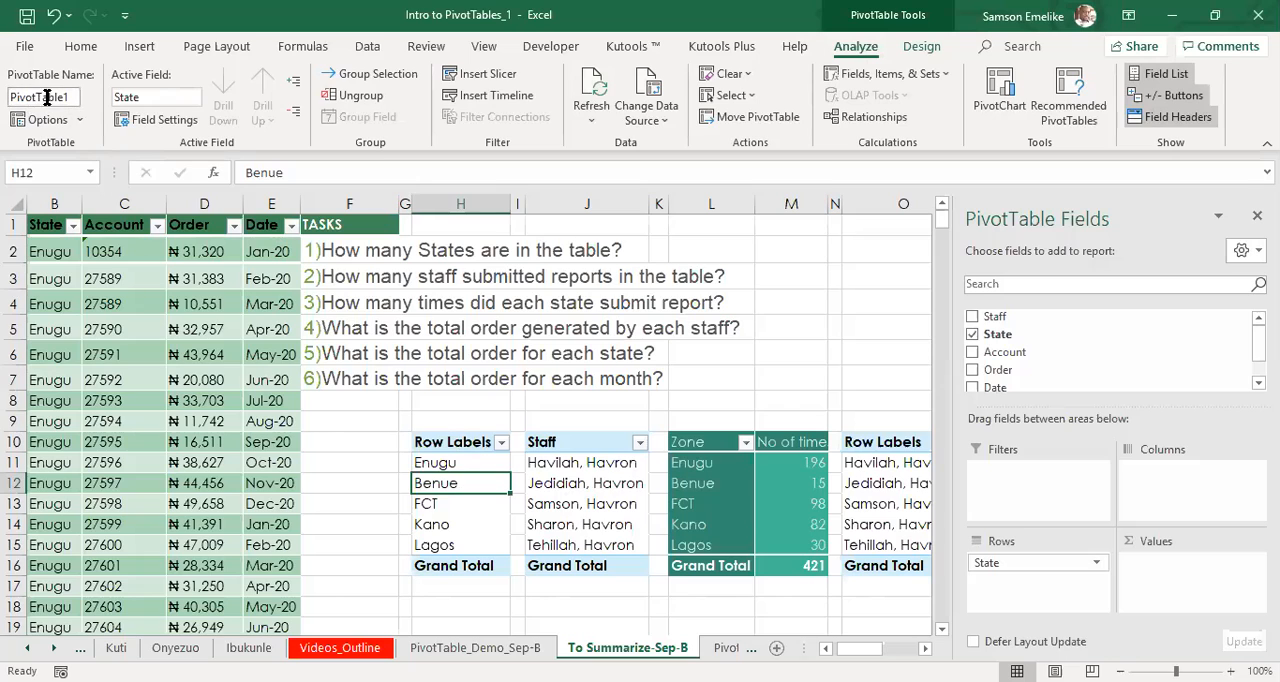
click(548, 480)
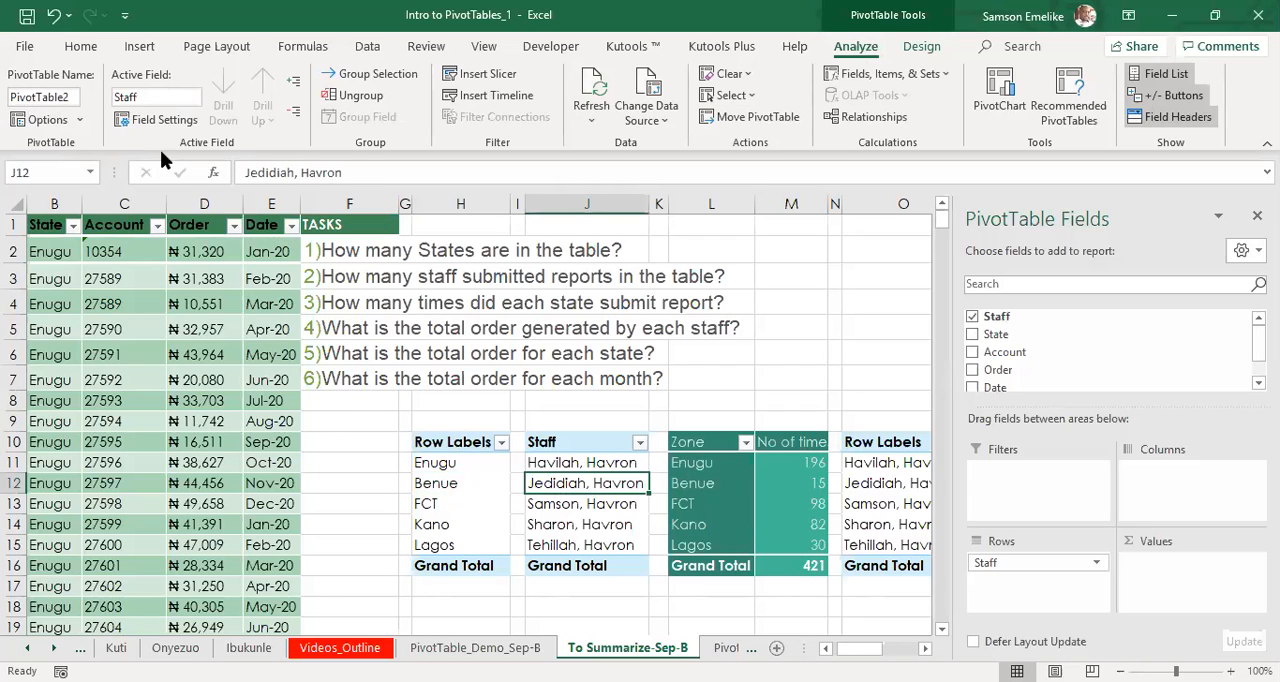
click(555, 484)
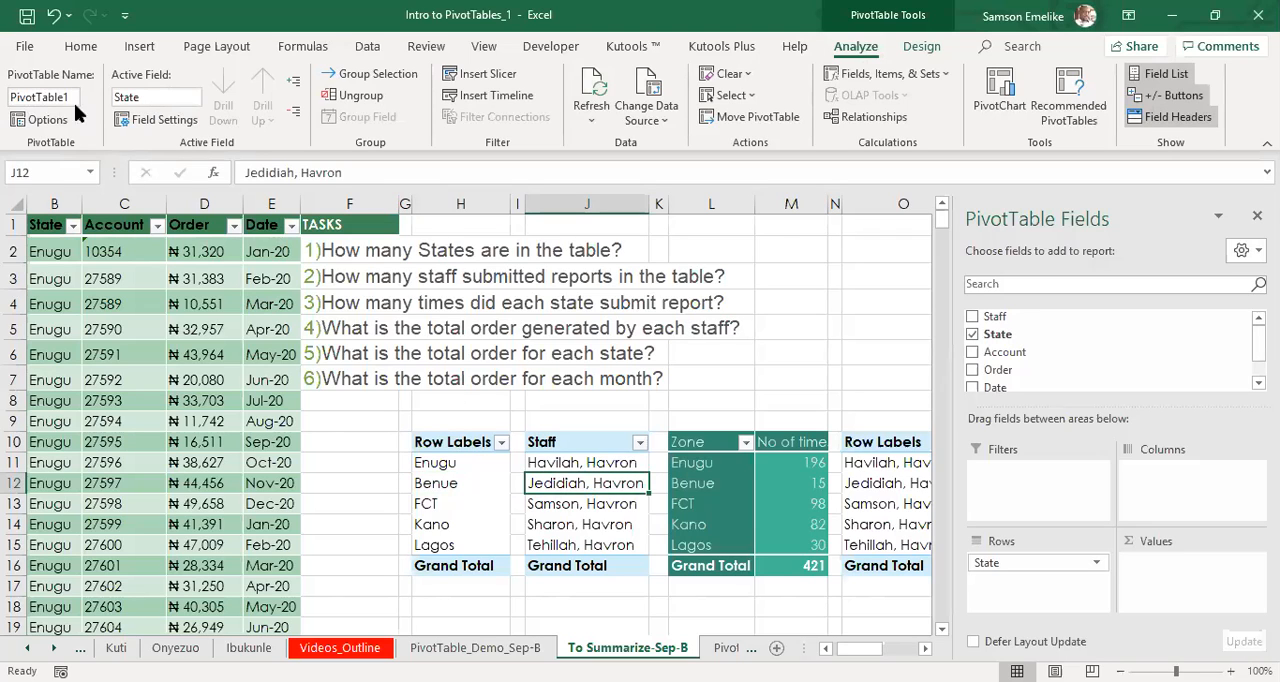
click(717, 497)
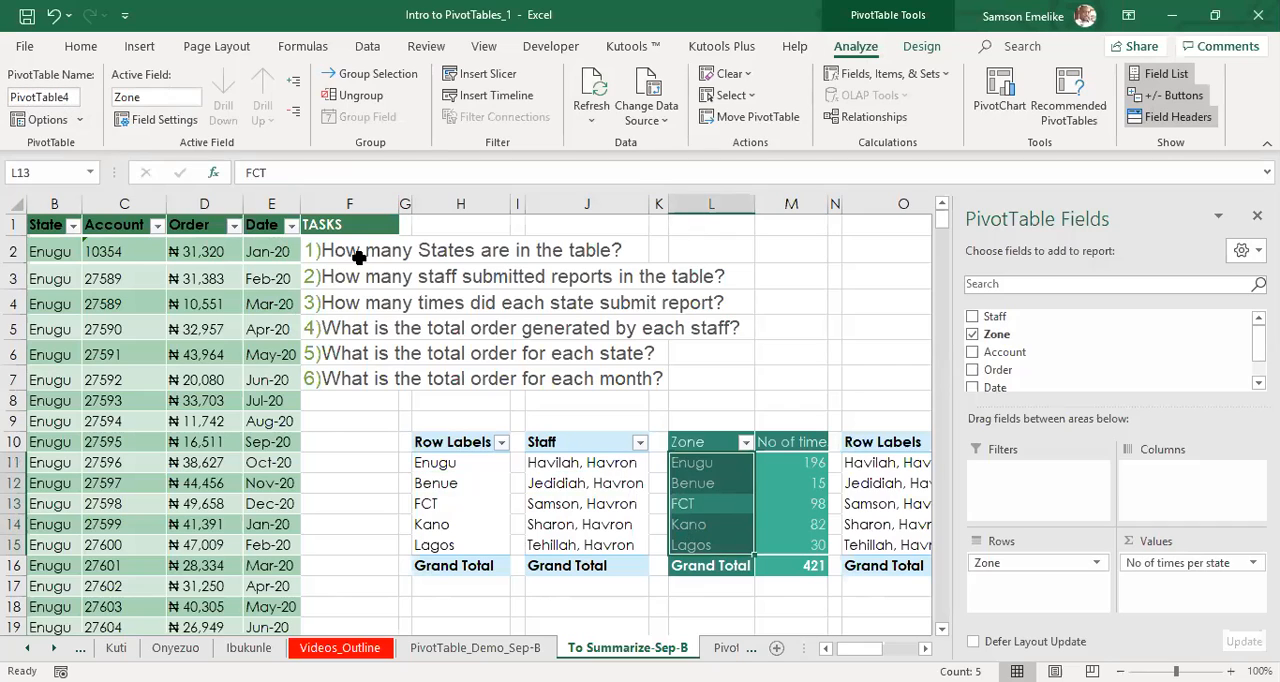
click(880, 474)
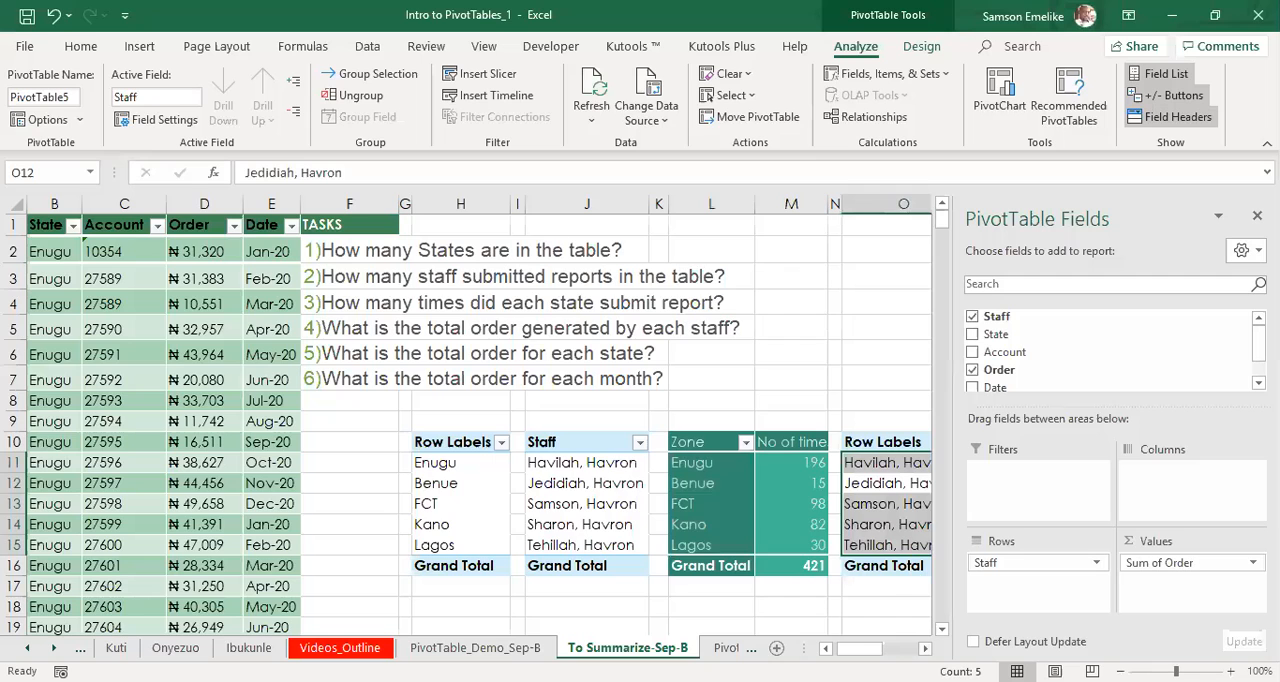
scroll(803, 529, right, 3)
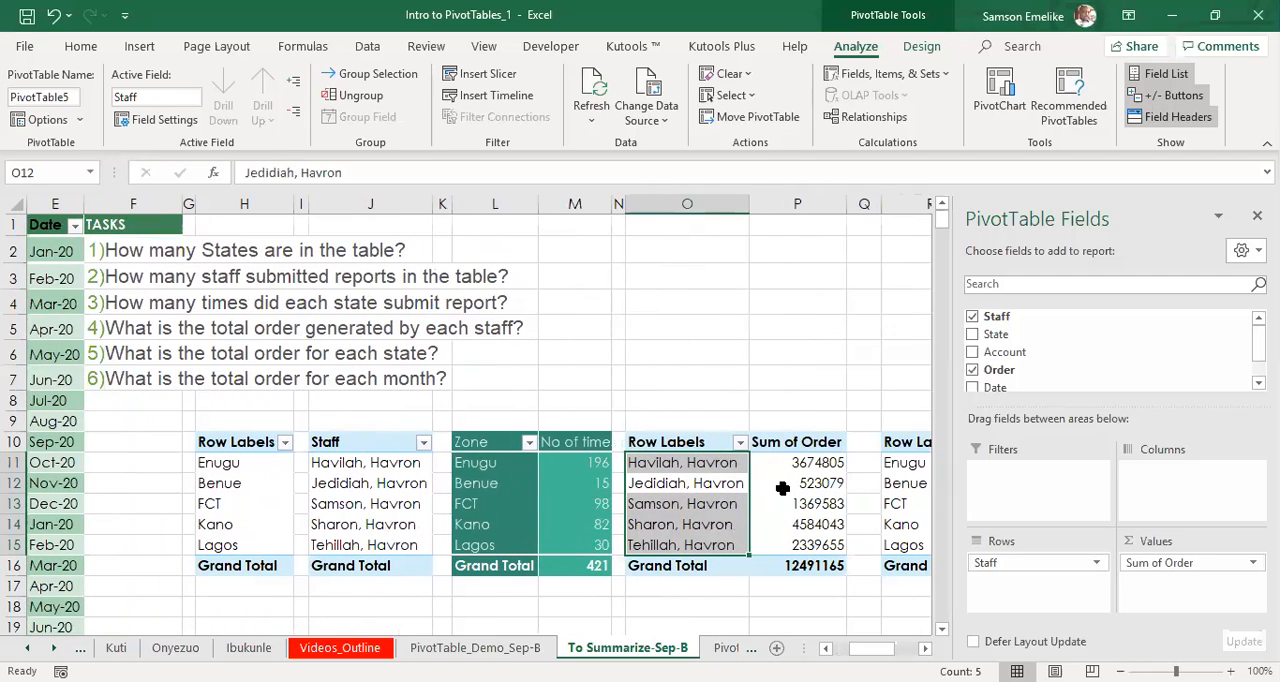
click(782, 487)
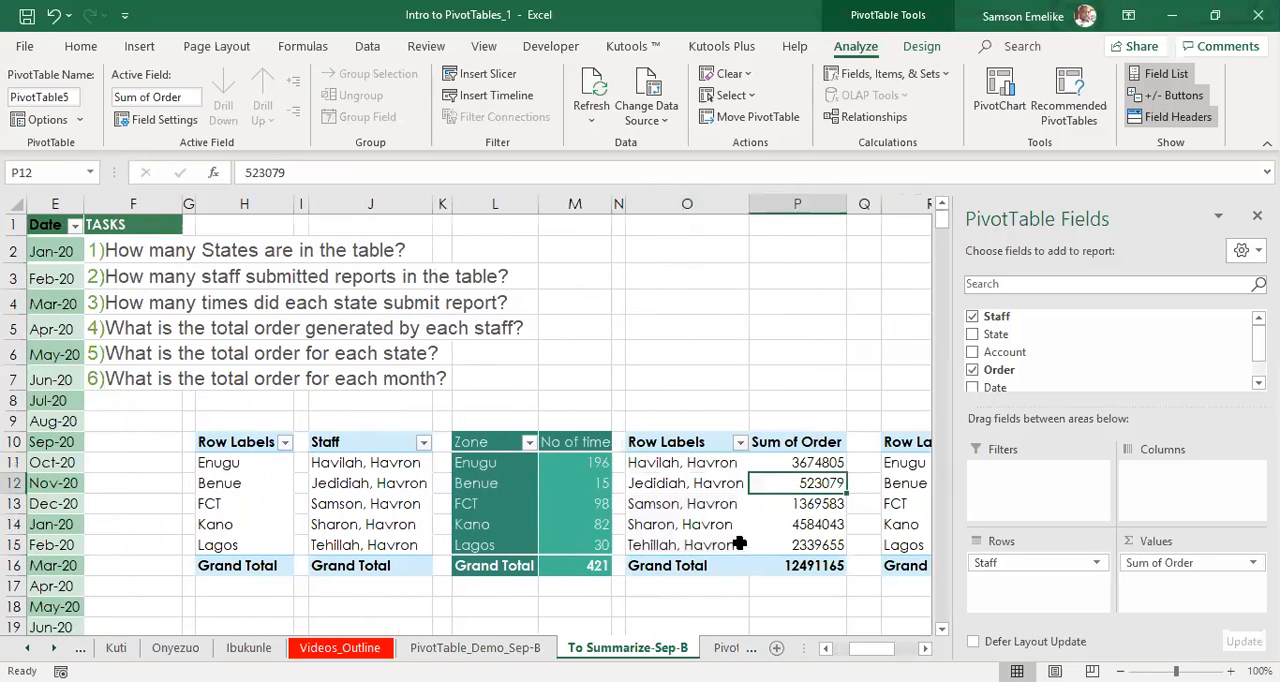
click(672, 488)
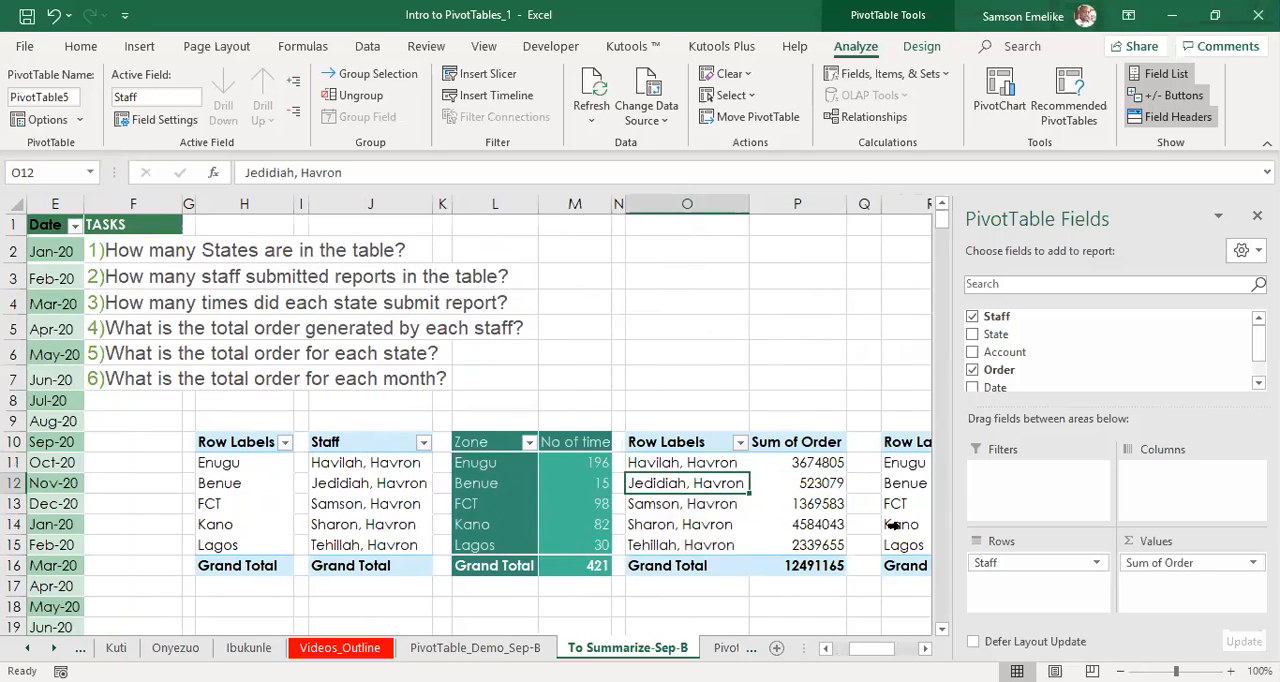
click(898, 500)
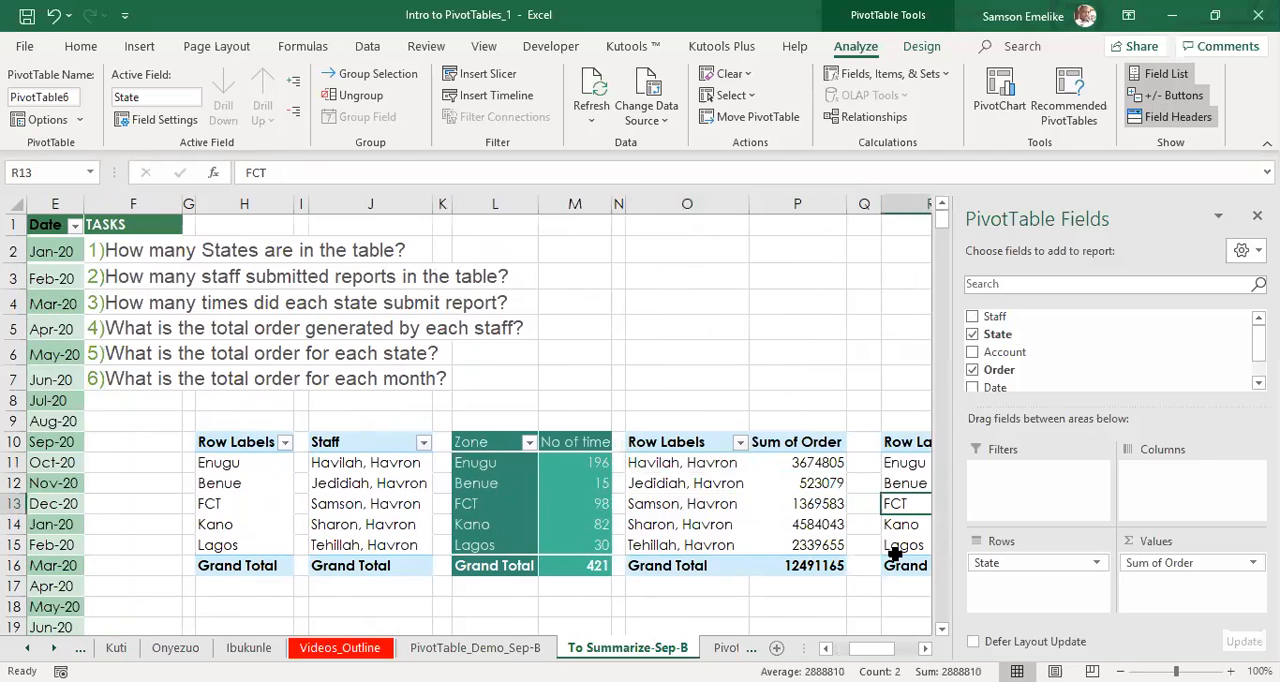
scroll(875, 510, right, 3)
click(865, 504)
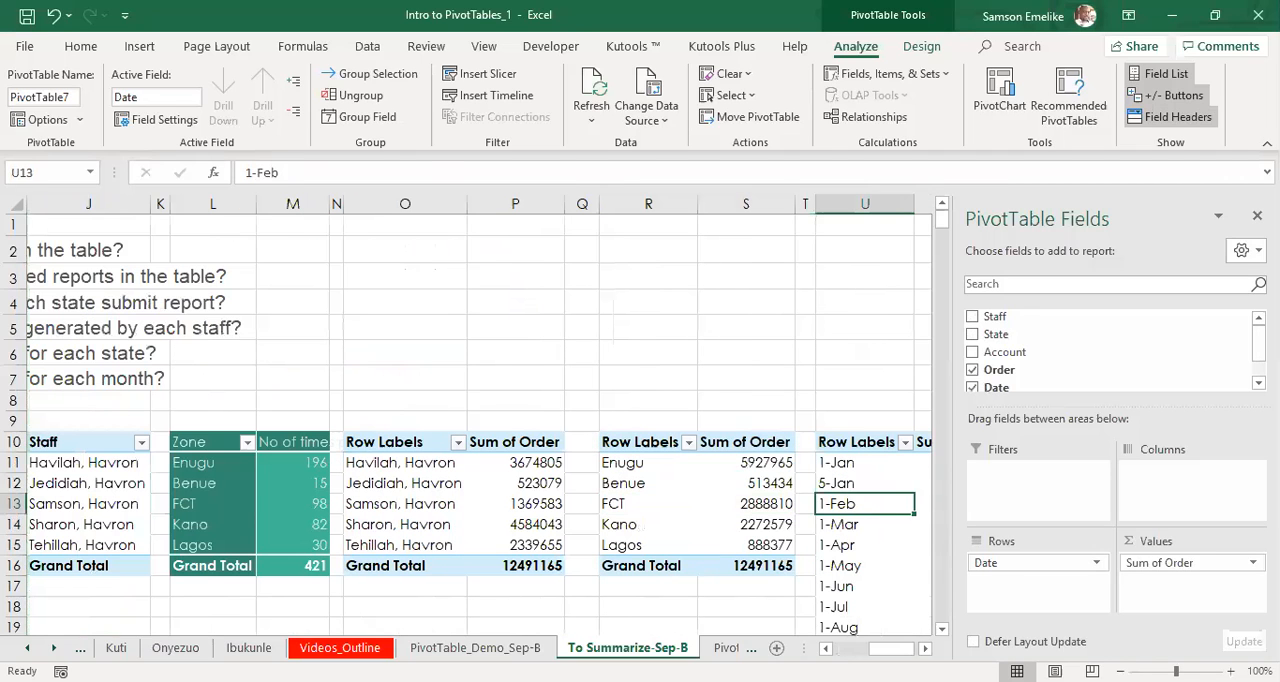
scroll(865, 504, left, 5)
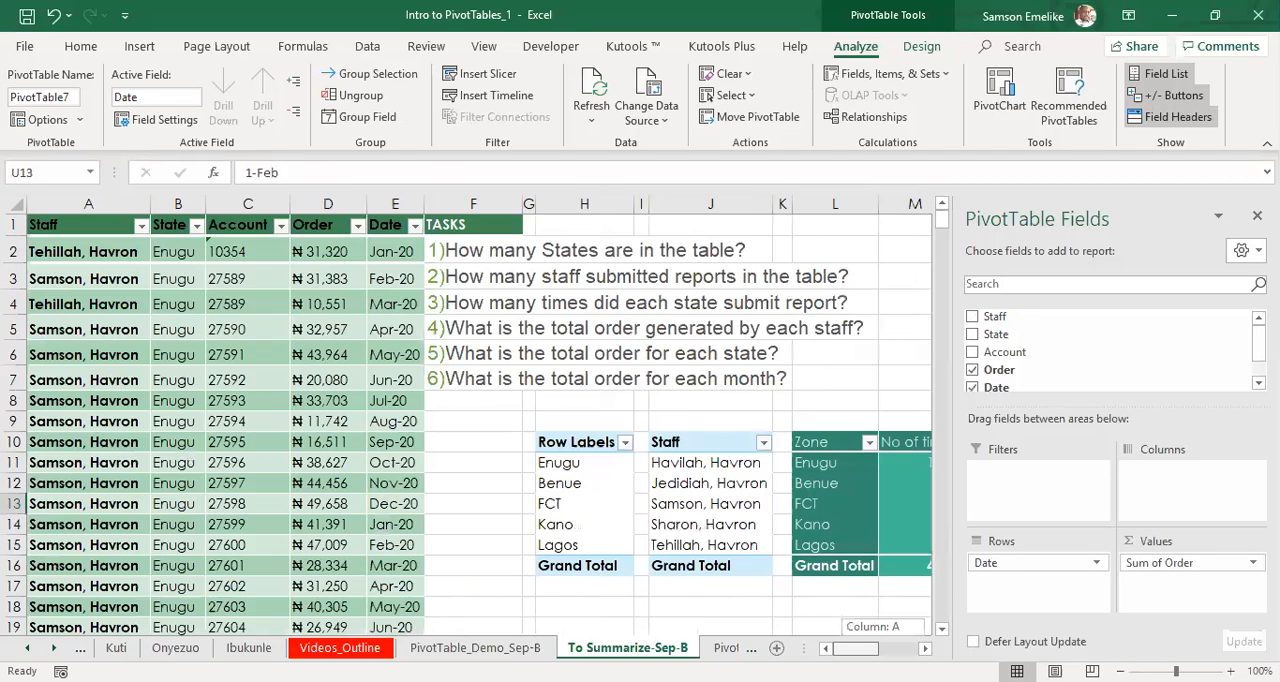
click(718, 483)
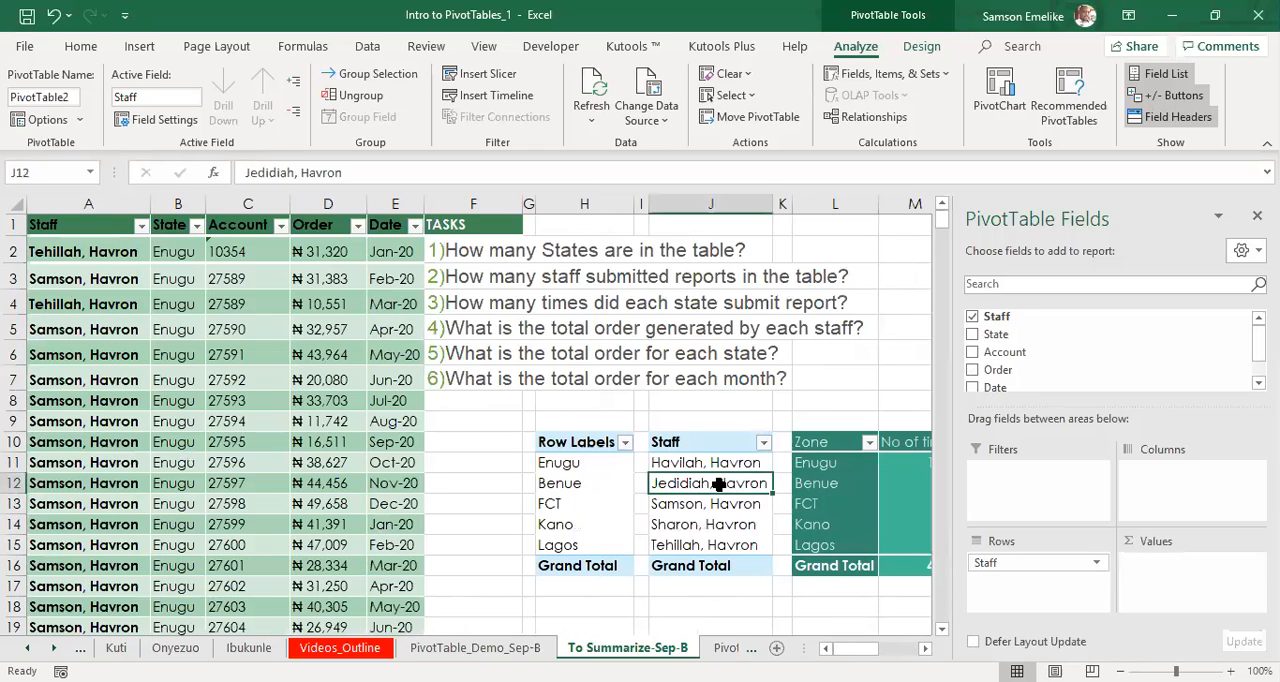
click(810, 476)
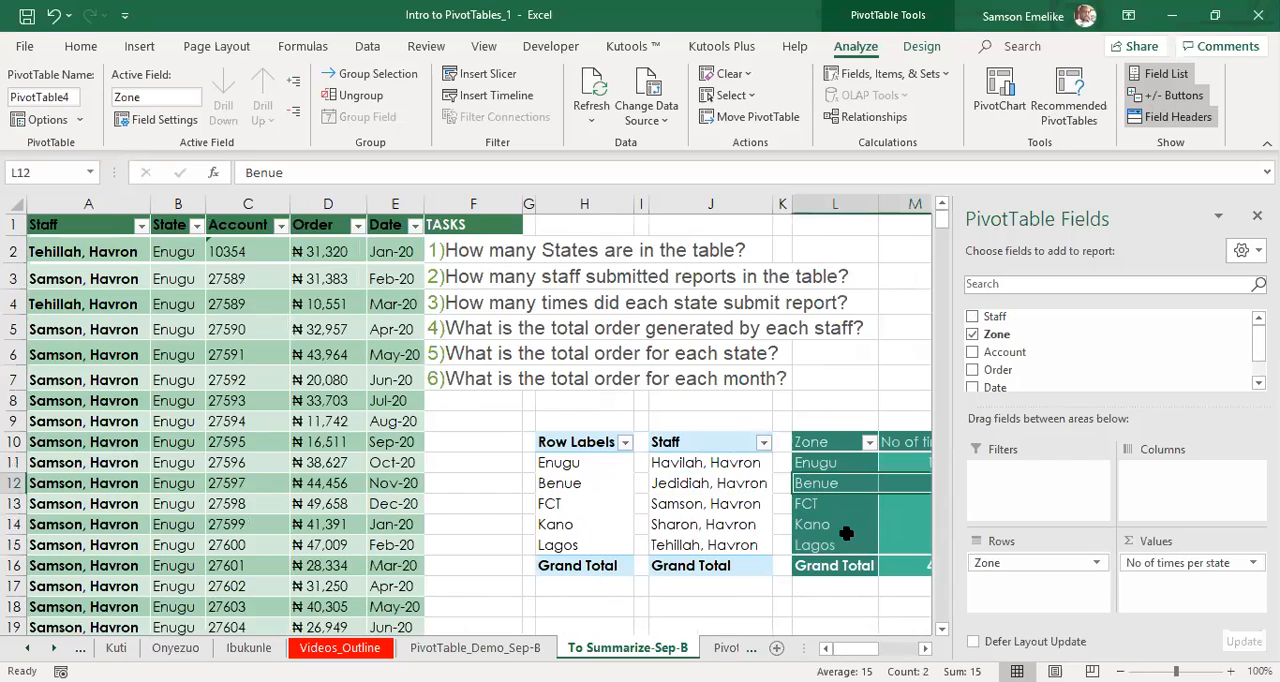
Rename the pivot table in column H that lists the states as PVT1.
click(577, 481)
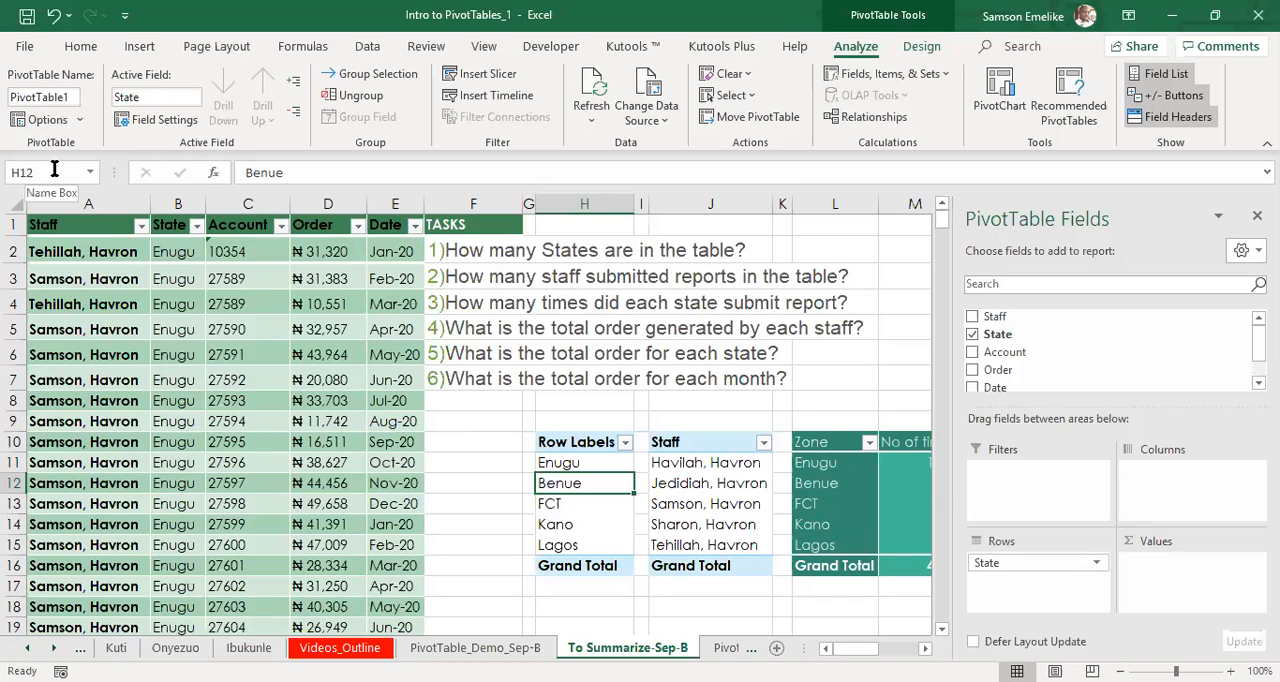
click(56, 97)
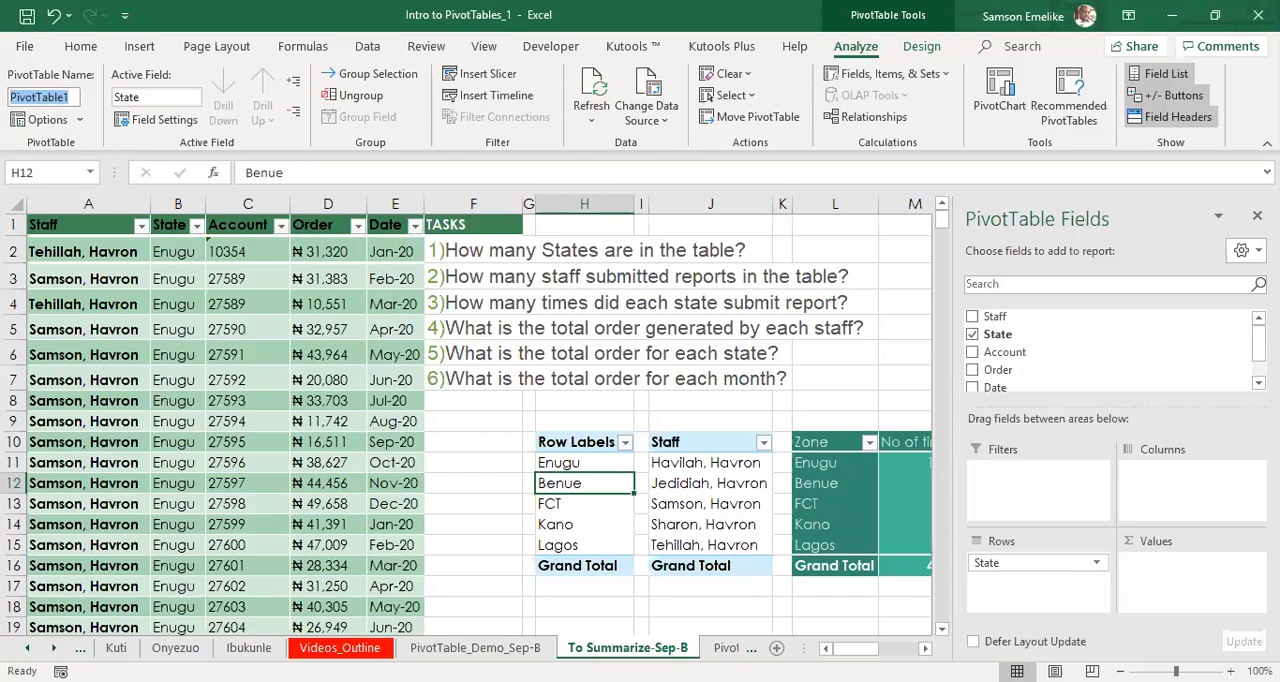
text(PVT1)
key(Return)
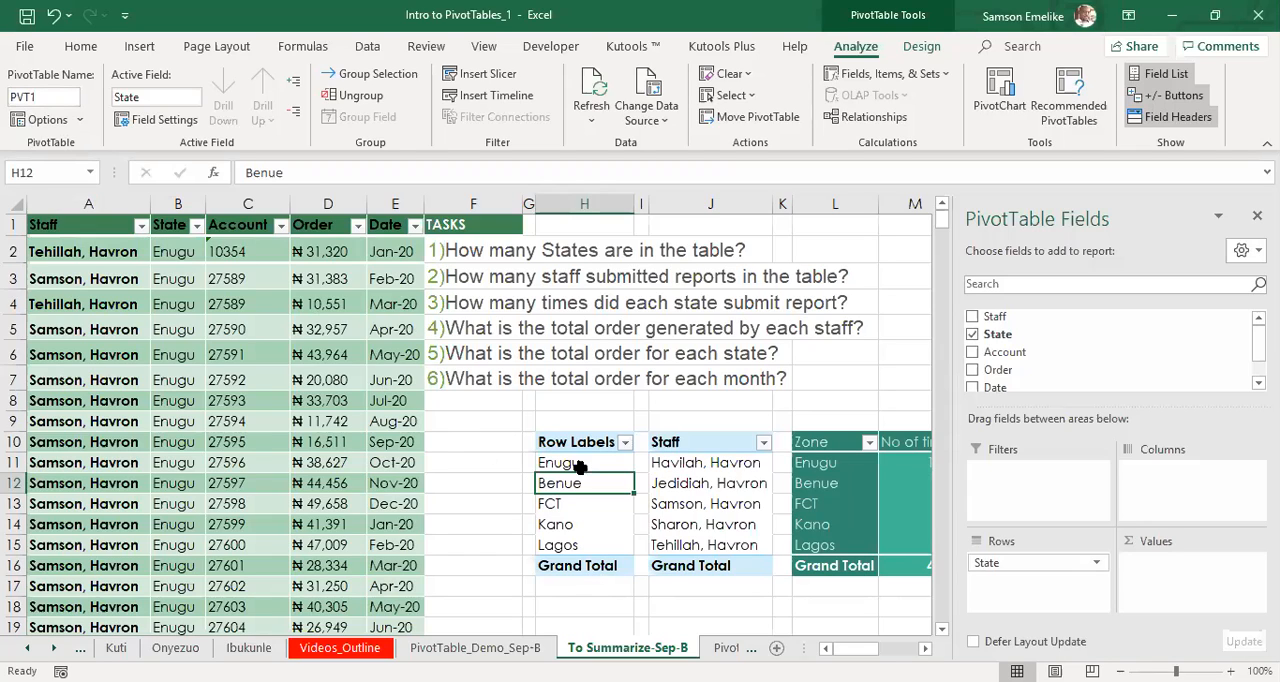
Rename the pivot table in column J that lists the staff as "PVT 2".
click(700, 488)
click(43, 94)
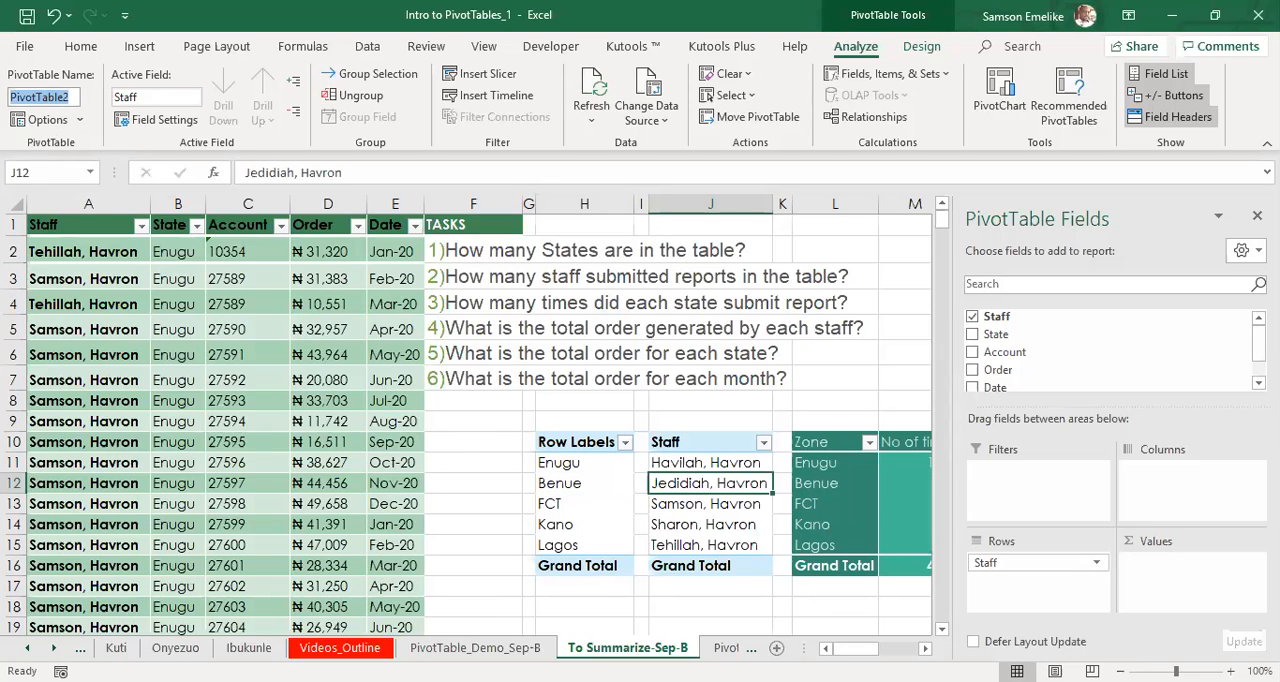
text(PVT 2)
key(Return)
click(716, 513)
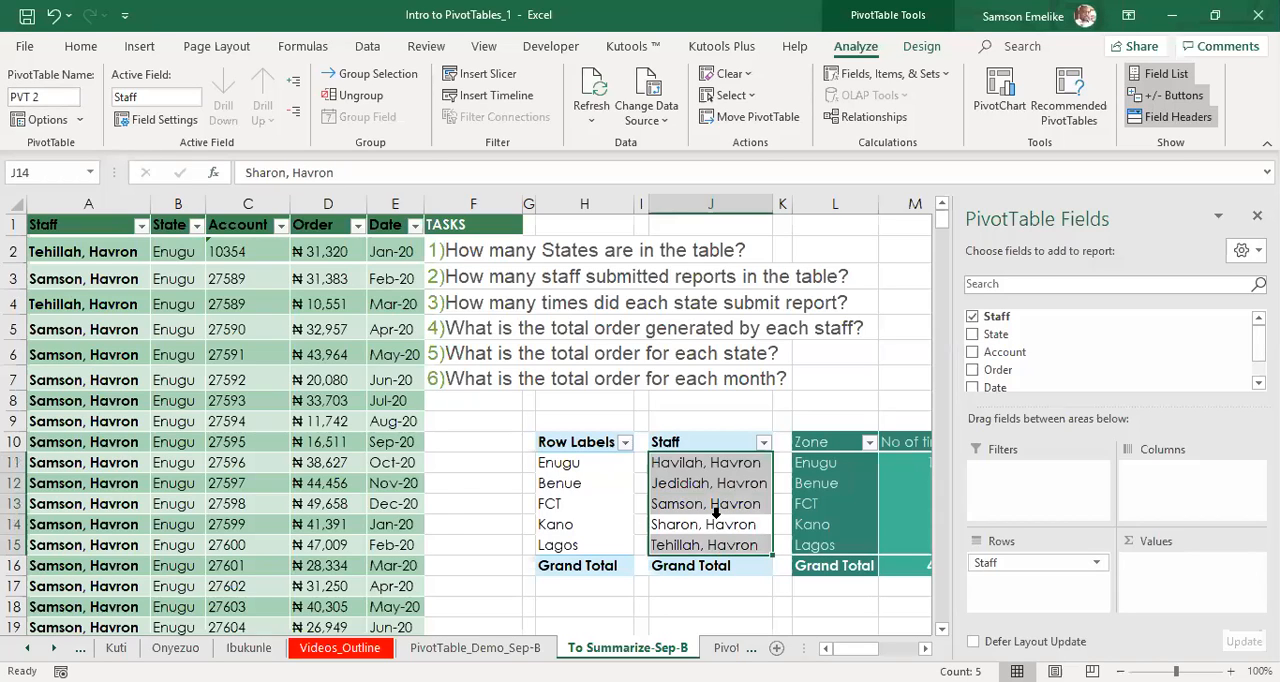
click(697, 503)
click(583, 497)
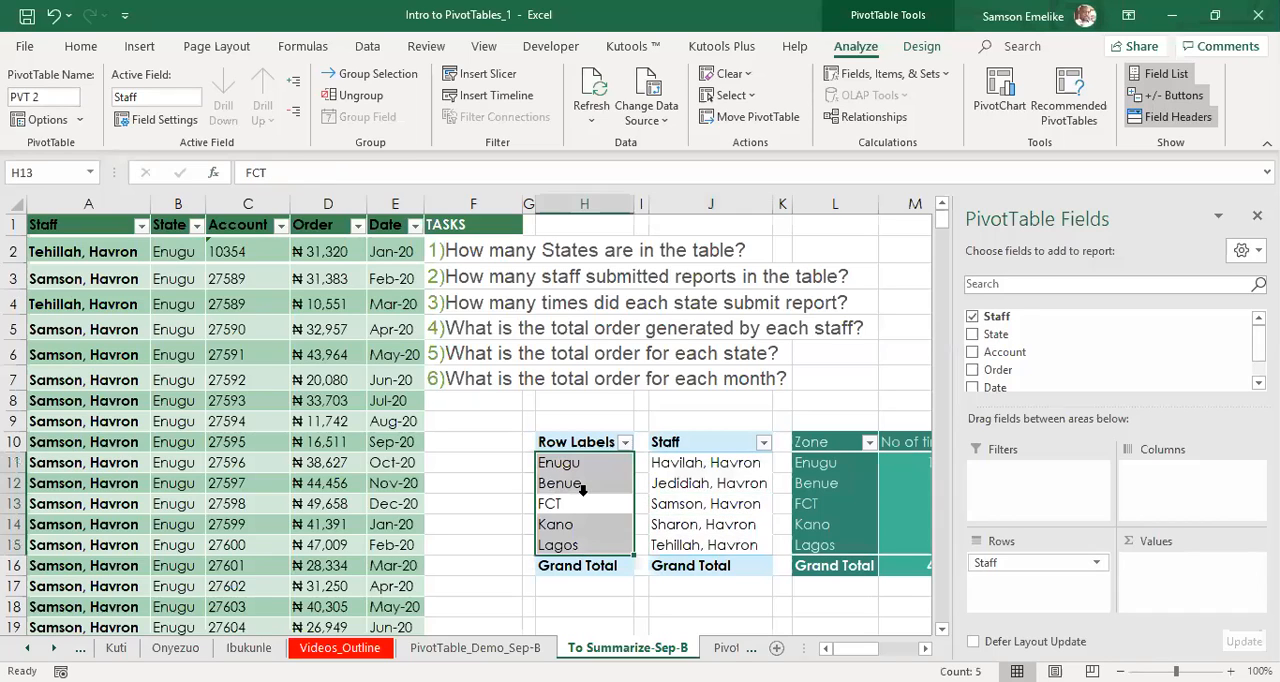
click(720, 503)
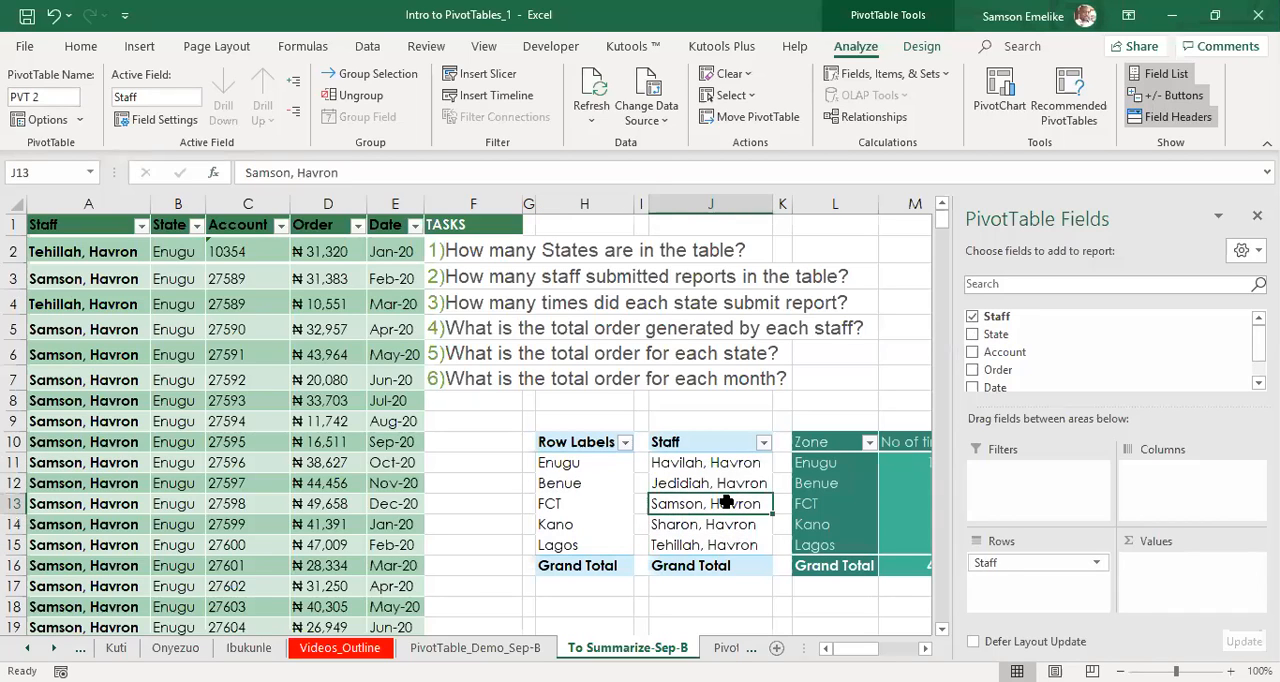
click(32, 94)
text(PVT 2)
click(836, 496)
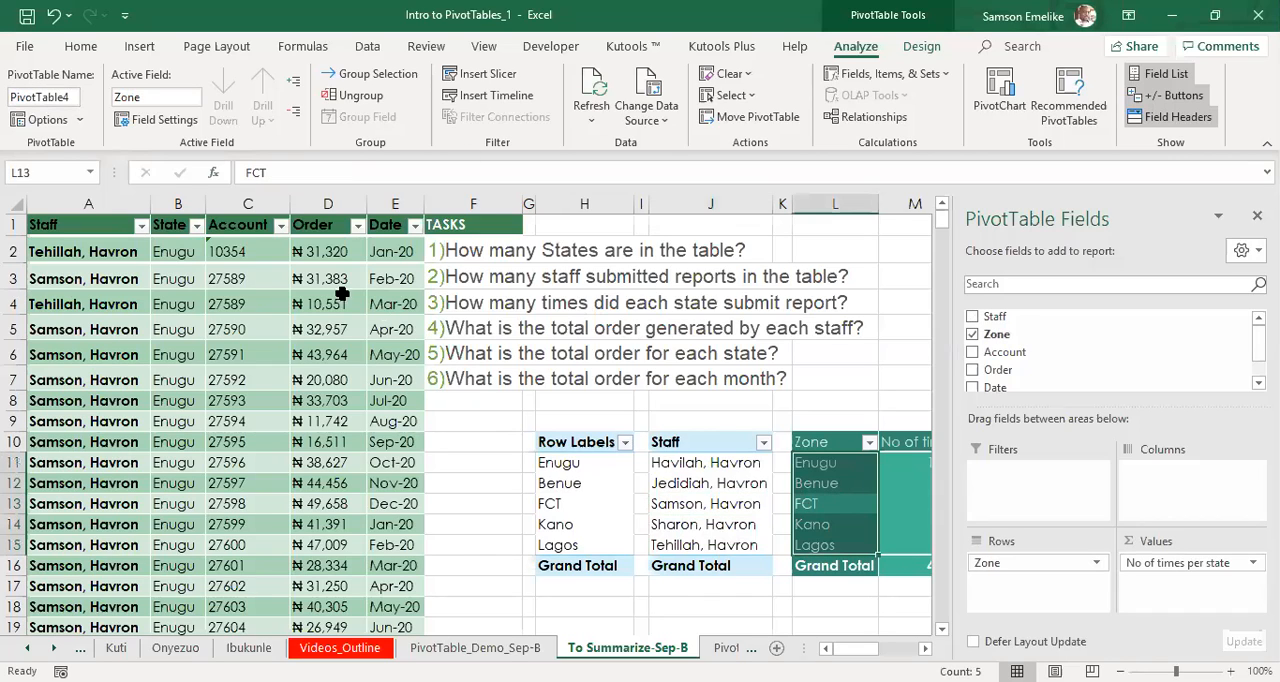
Try to name the empty cell range F11:F15 "table 2", with a space in the name.
drag(466, 462, 479, 549)
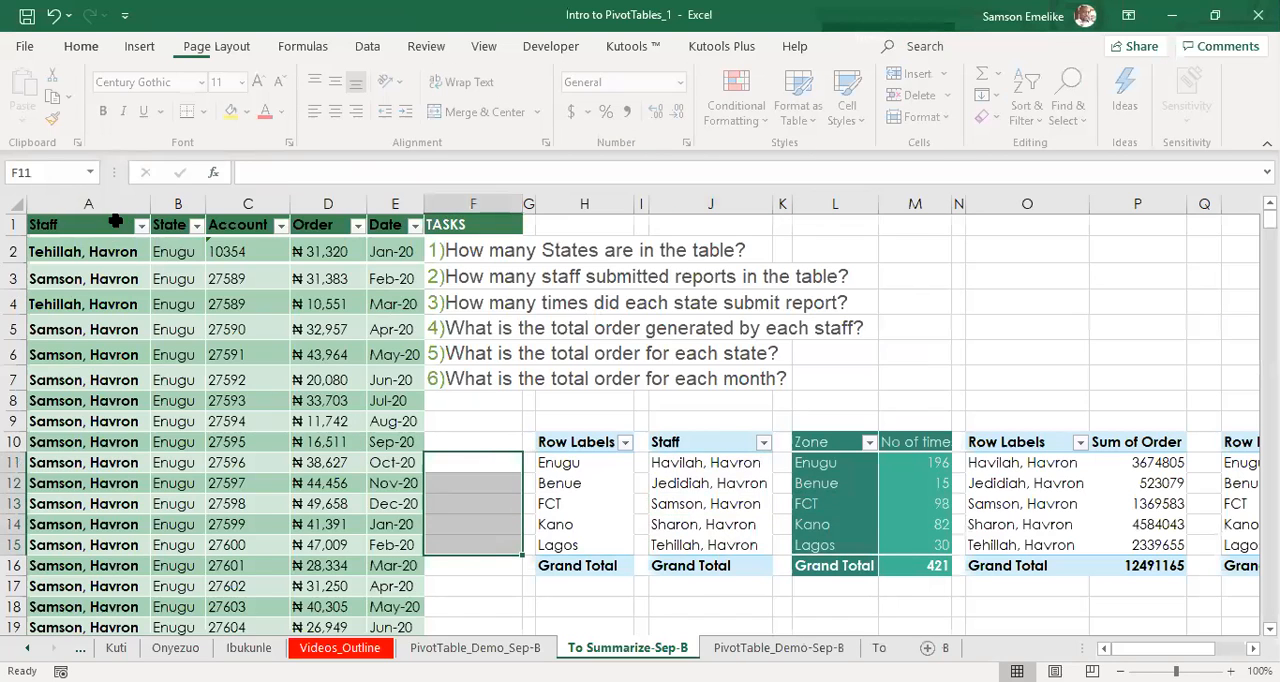
click(52, 171)
text(table )
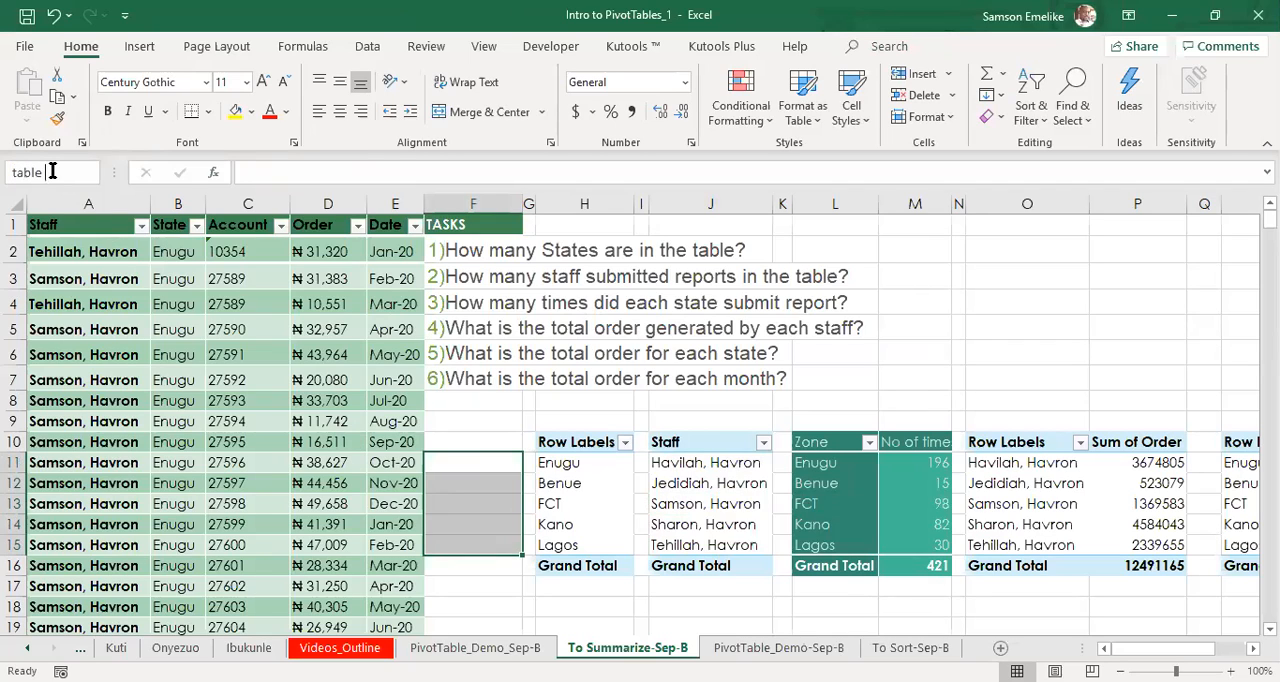
text(2)
key(Return)
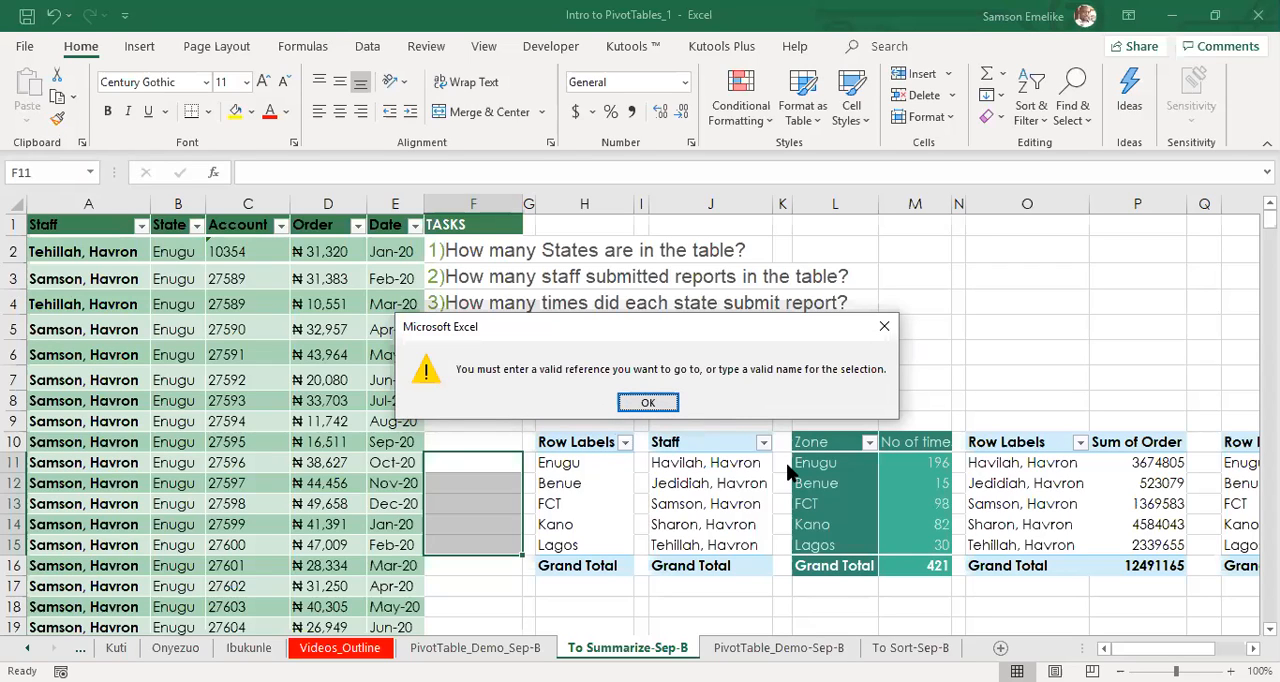
click(645, 403)
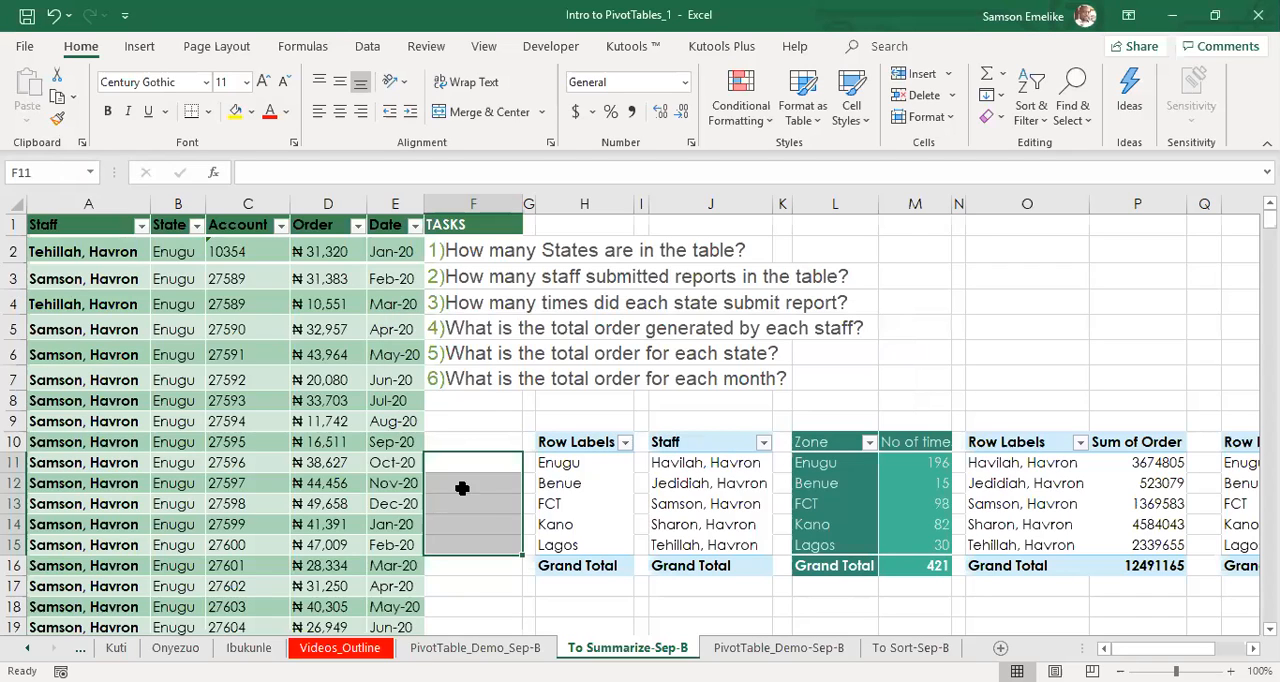
click(460, 487)
scroll(1158, 632, right, 2)
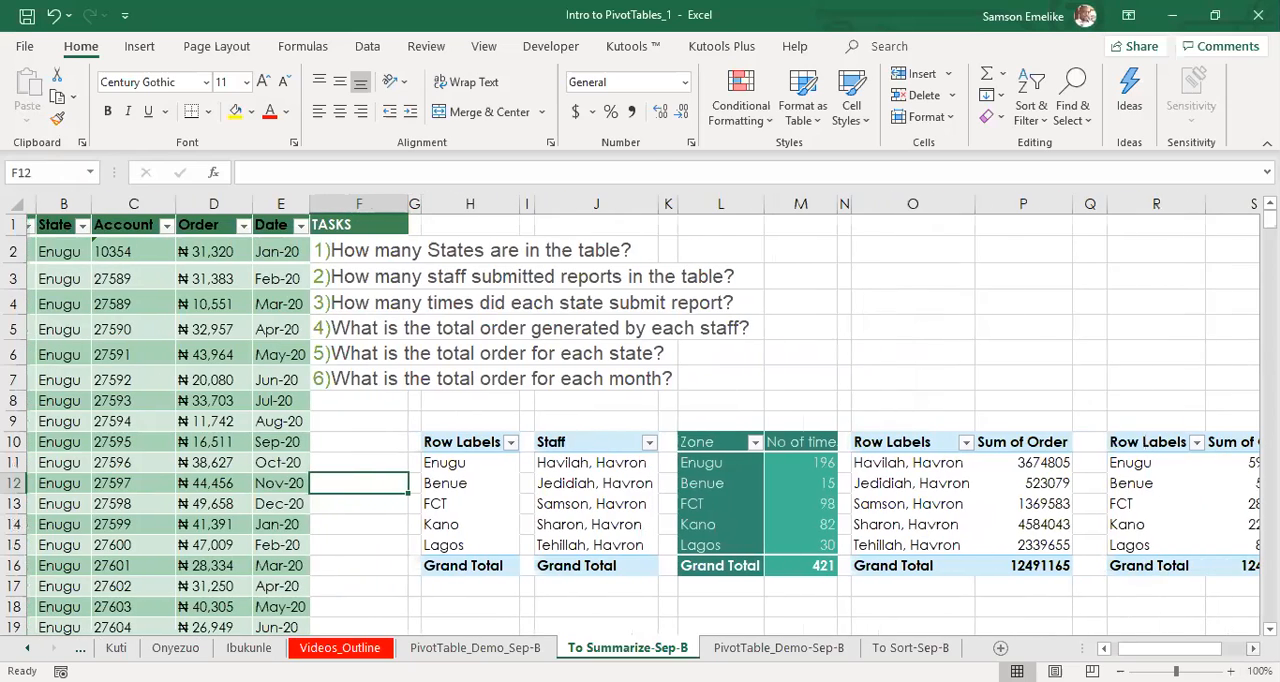
click(105, 333)
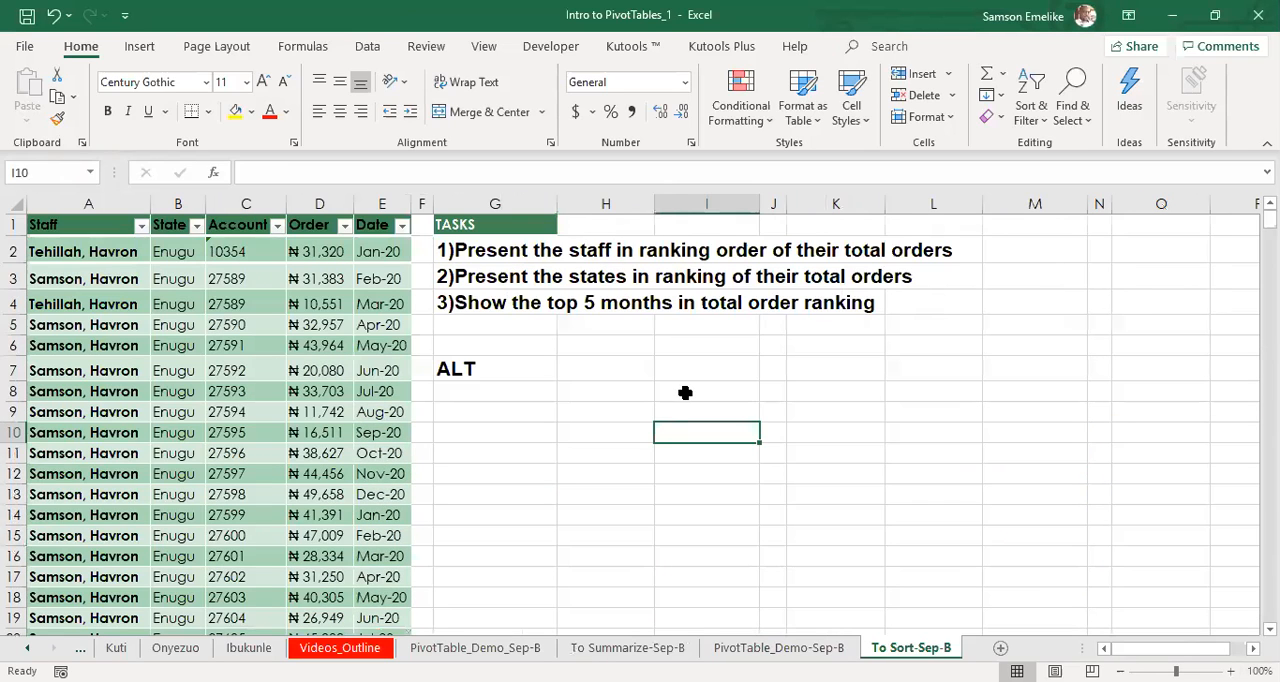
On the To Sort-Sep-B sheet, enter the headers "Name" in cell I8 and "Age" in cell J8.
click(685, 391)
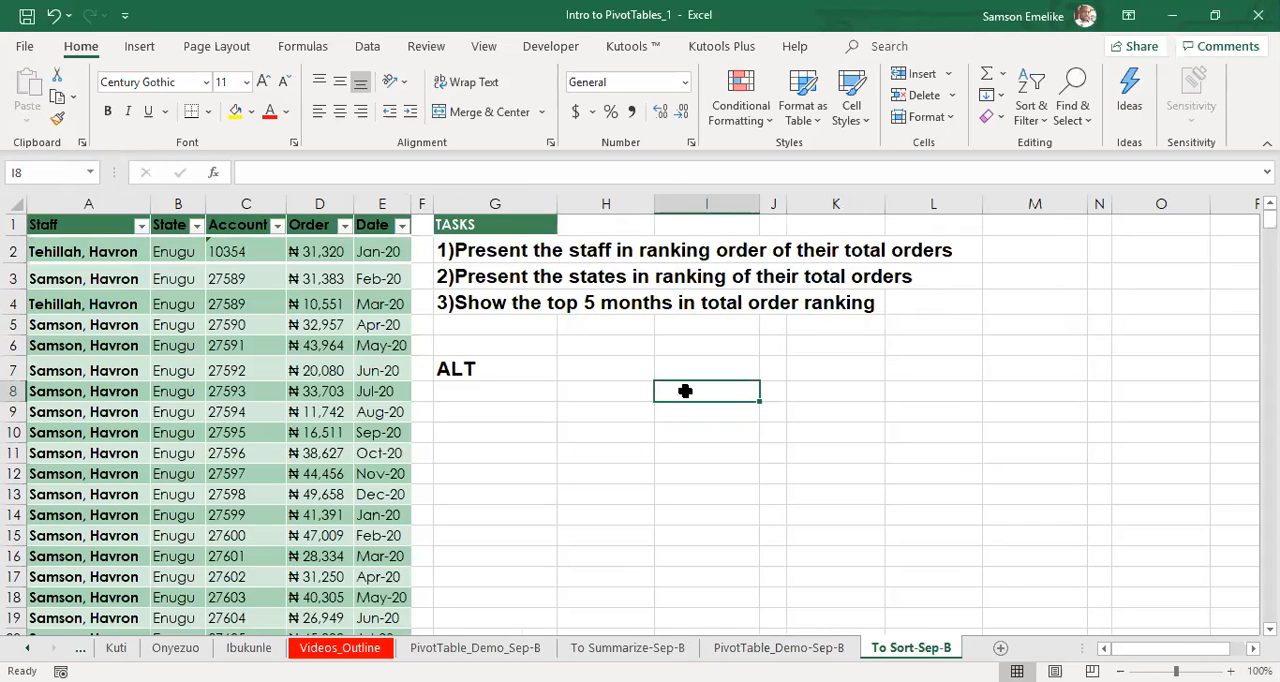
text(Name)
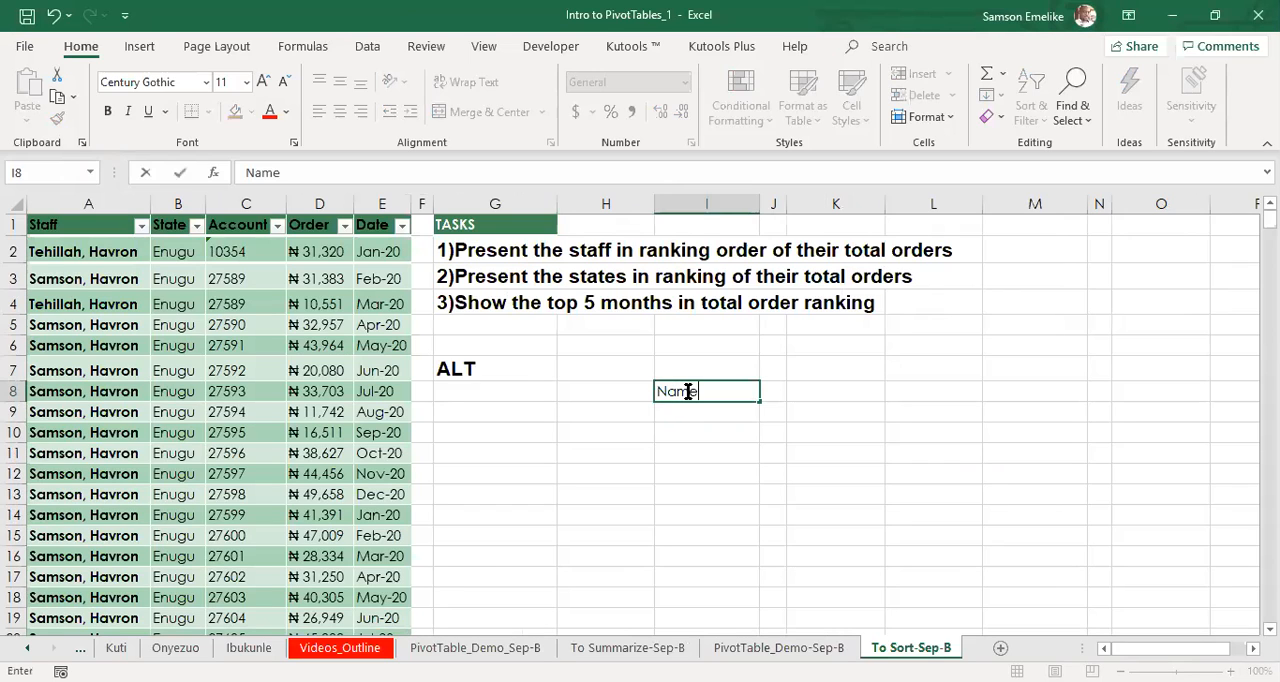
key(Tab)
text(Age)
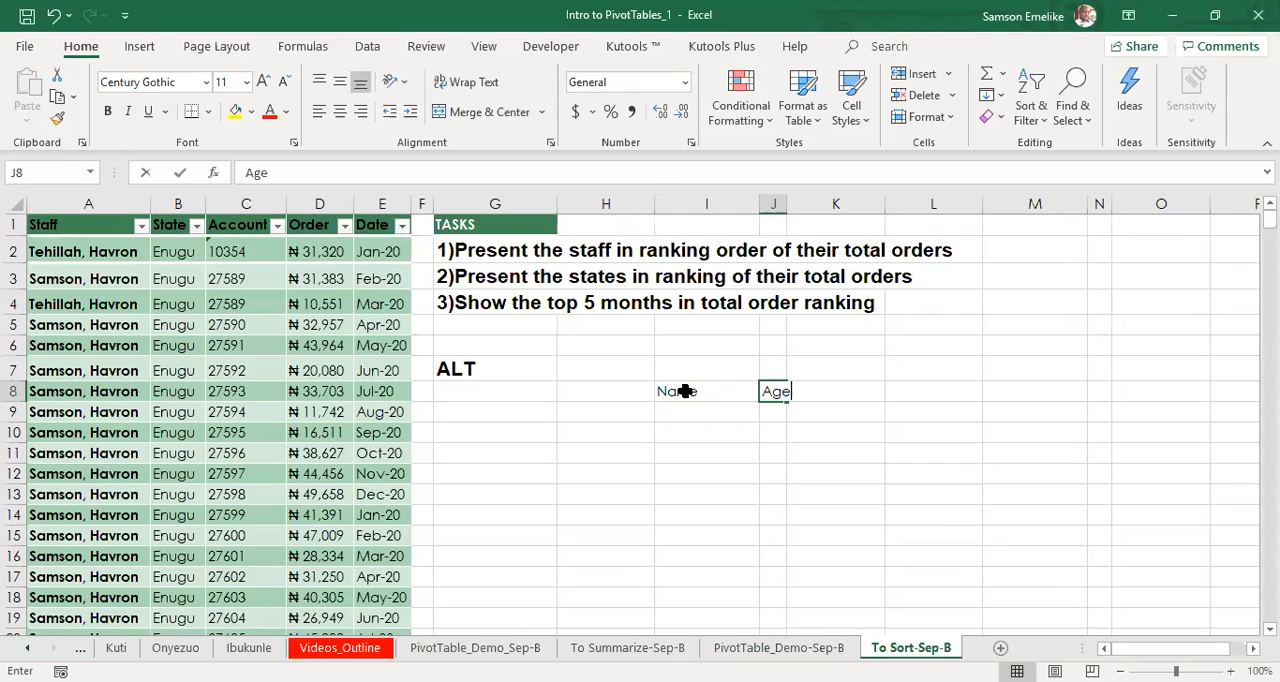
key(Return)
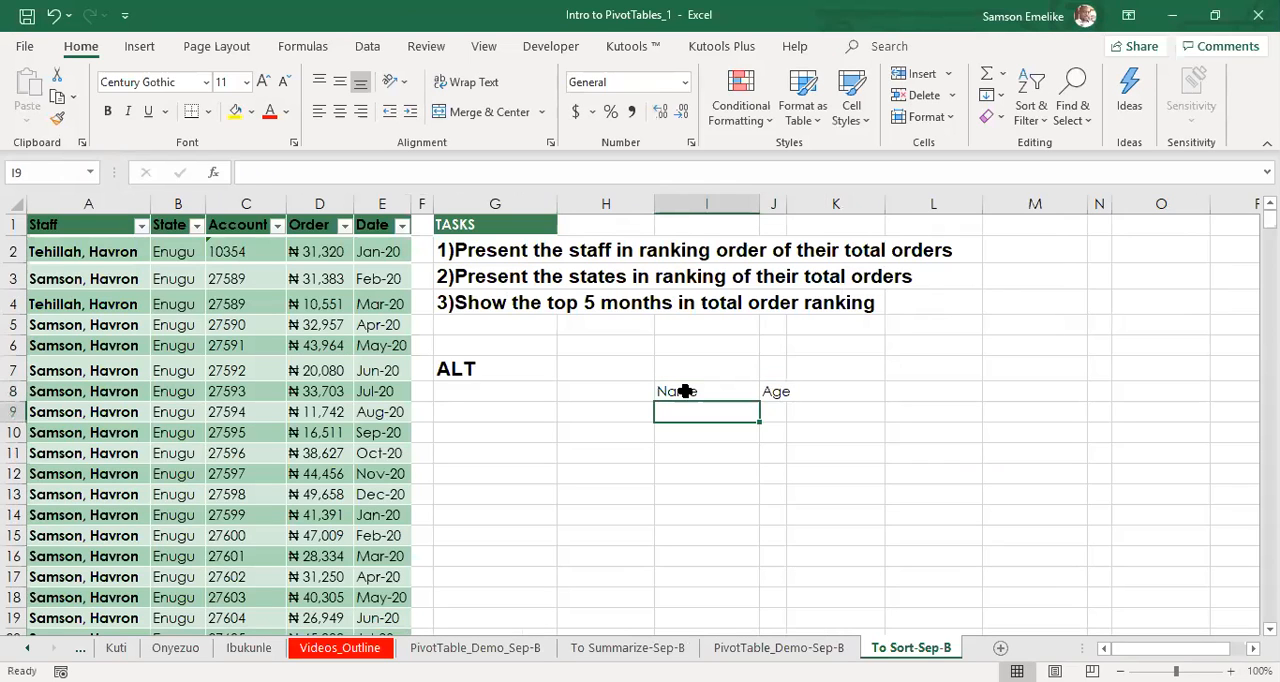
Fill the first two rows under the Name and Age headers with first names in I9:I10 and ages 20 and 12.
text(Samson)
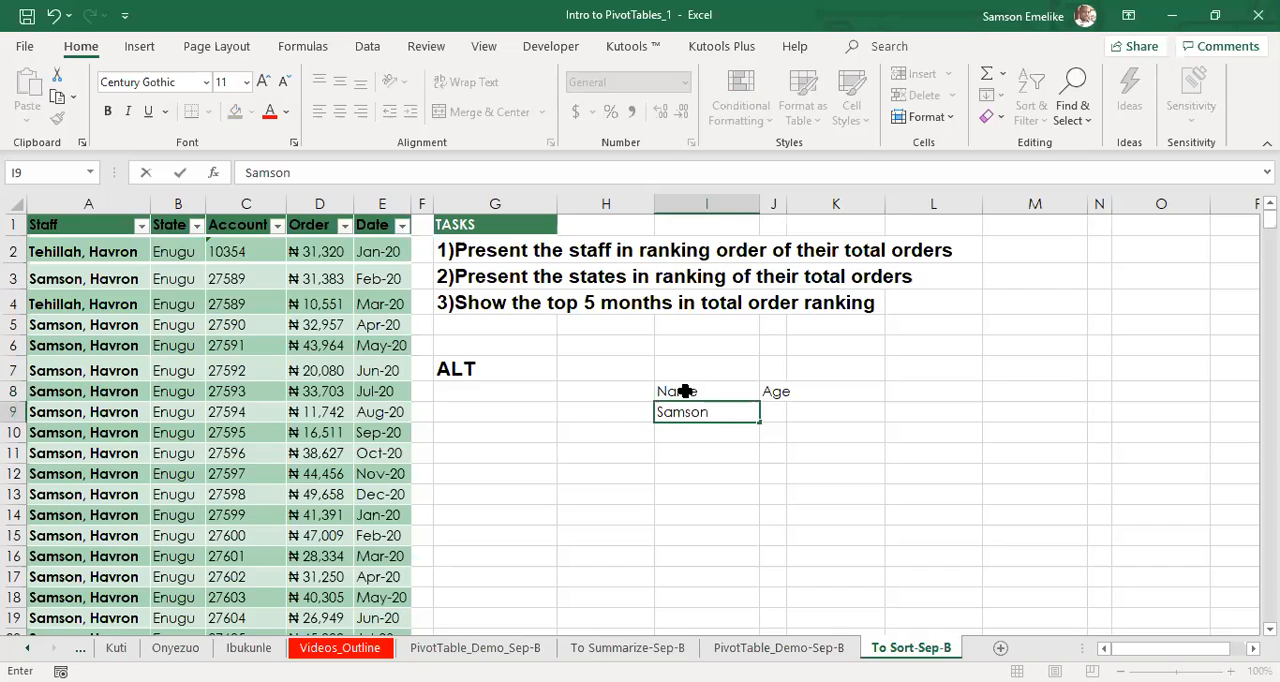
key(Tab)
text(20)
key(Return)
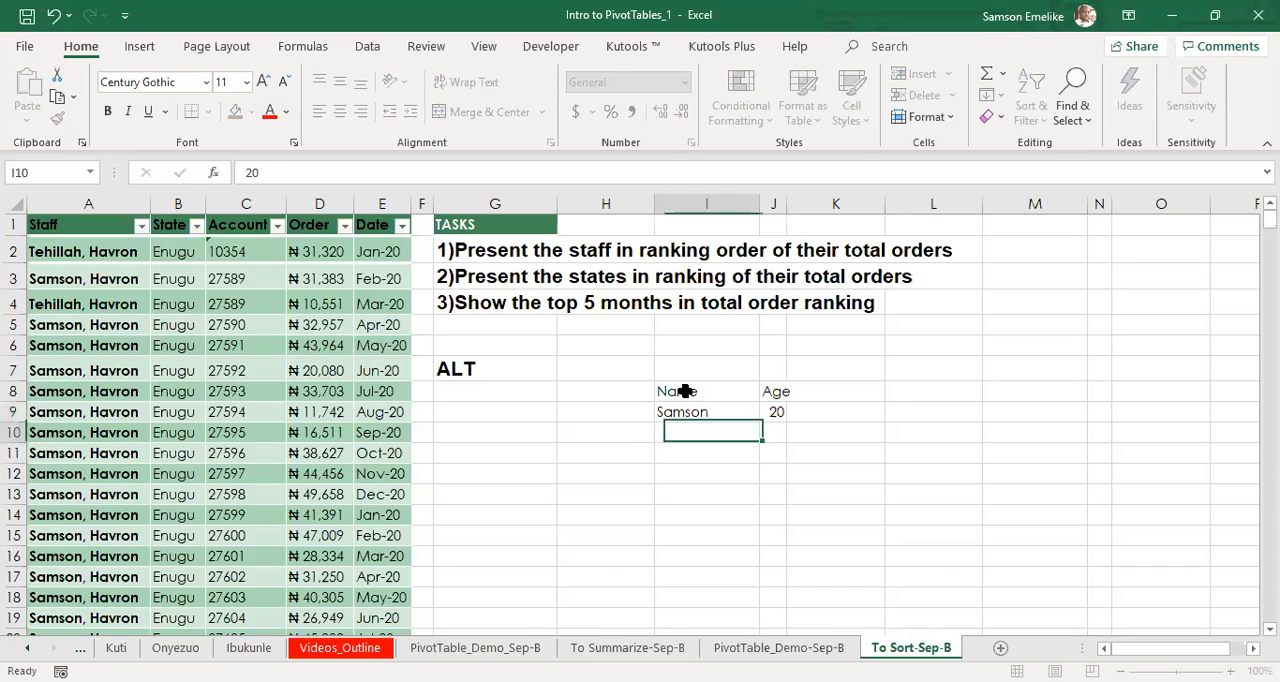
text(Bala)
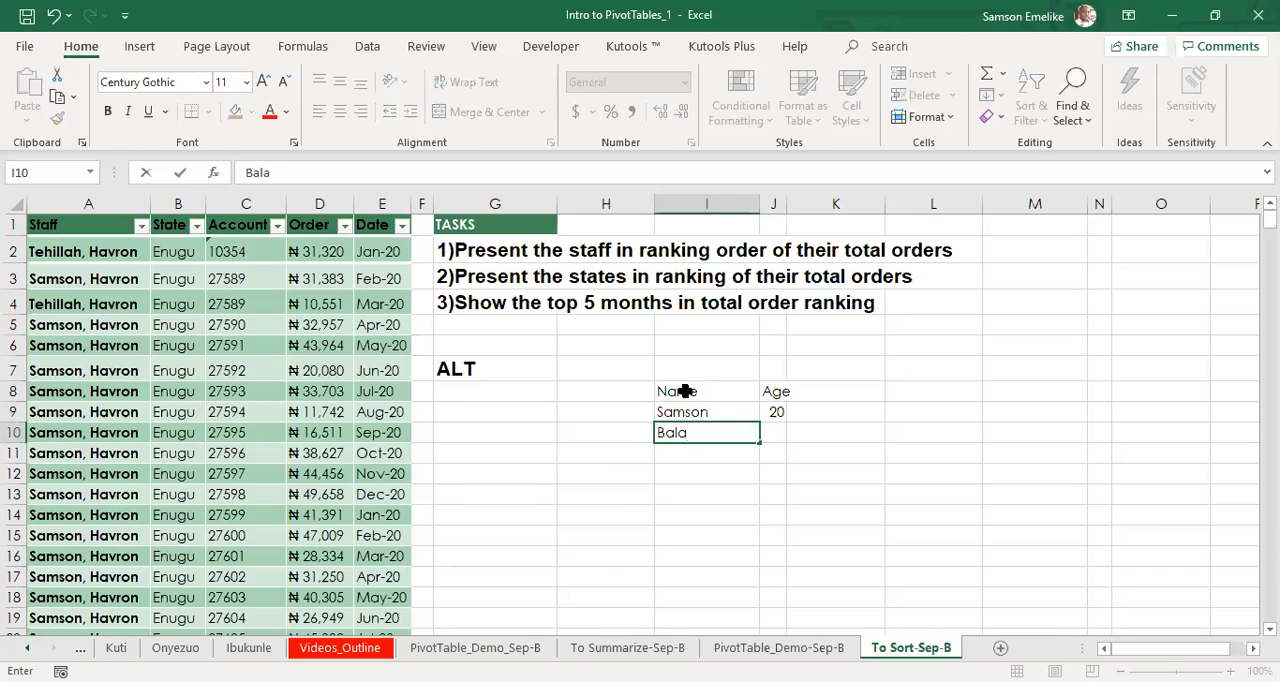
key(Tab)
text(12)
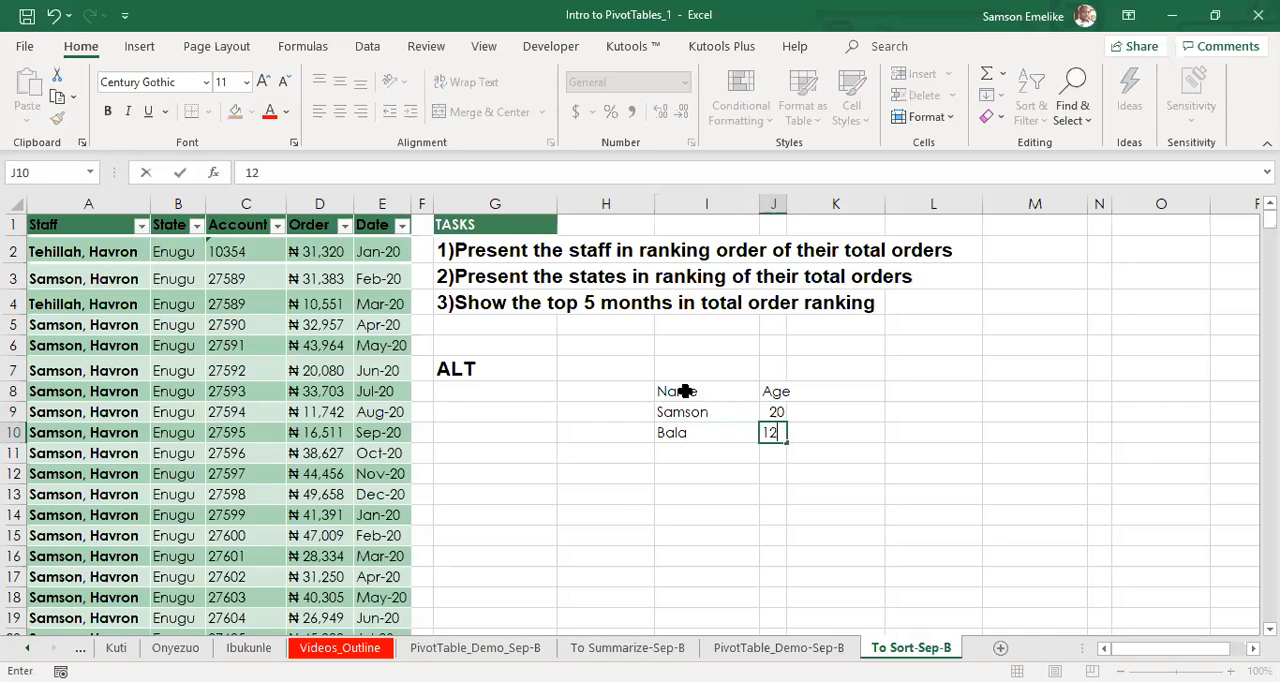
key(Return)
text(Jen)
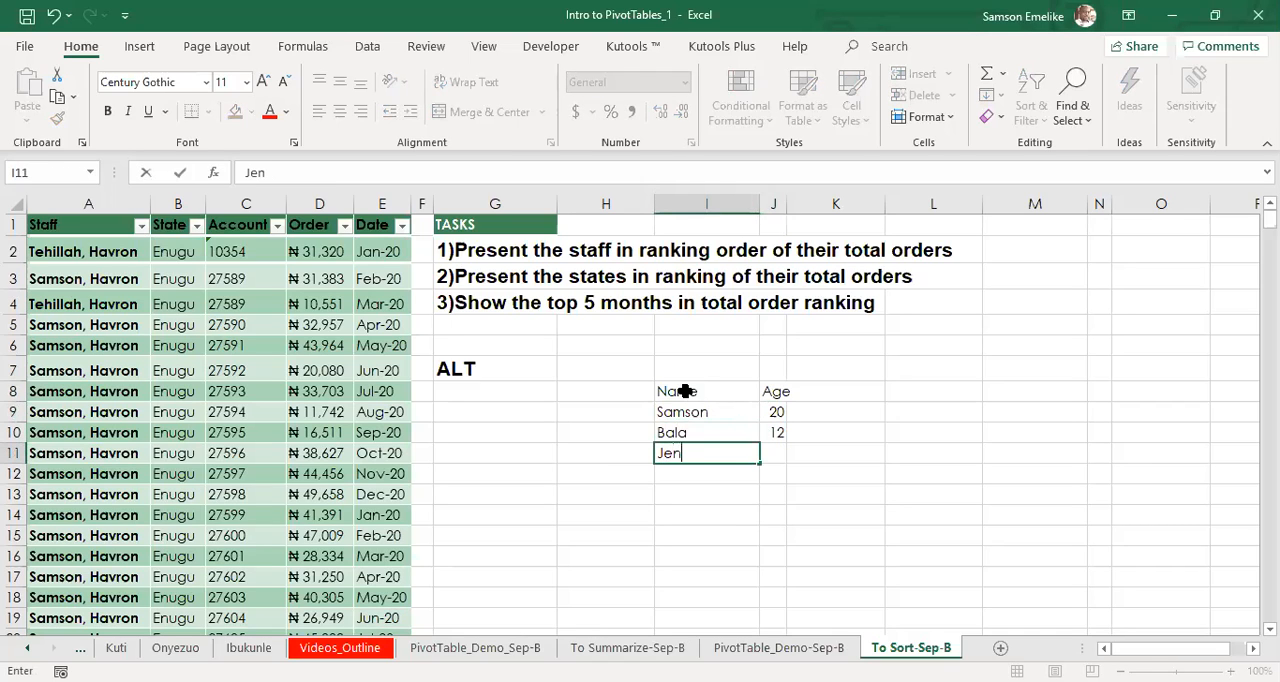
text(nifer 10)
key(Return)
drag(684, 391, 727, 456)
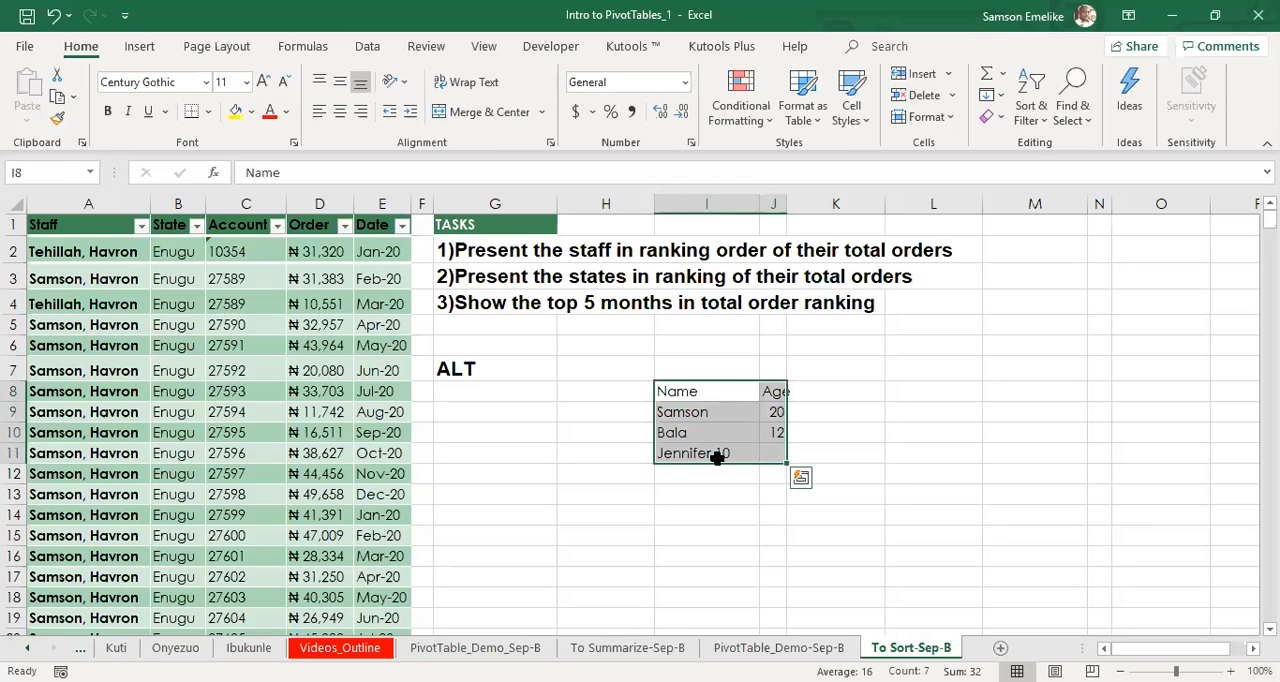
Enter the third person's first name alone in cell I11 and the age 10 in cell J11.
click(697, 452)
text(Jeni)
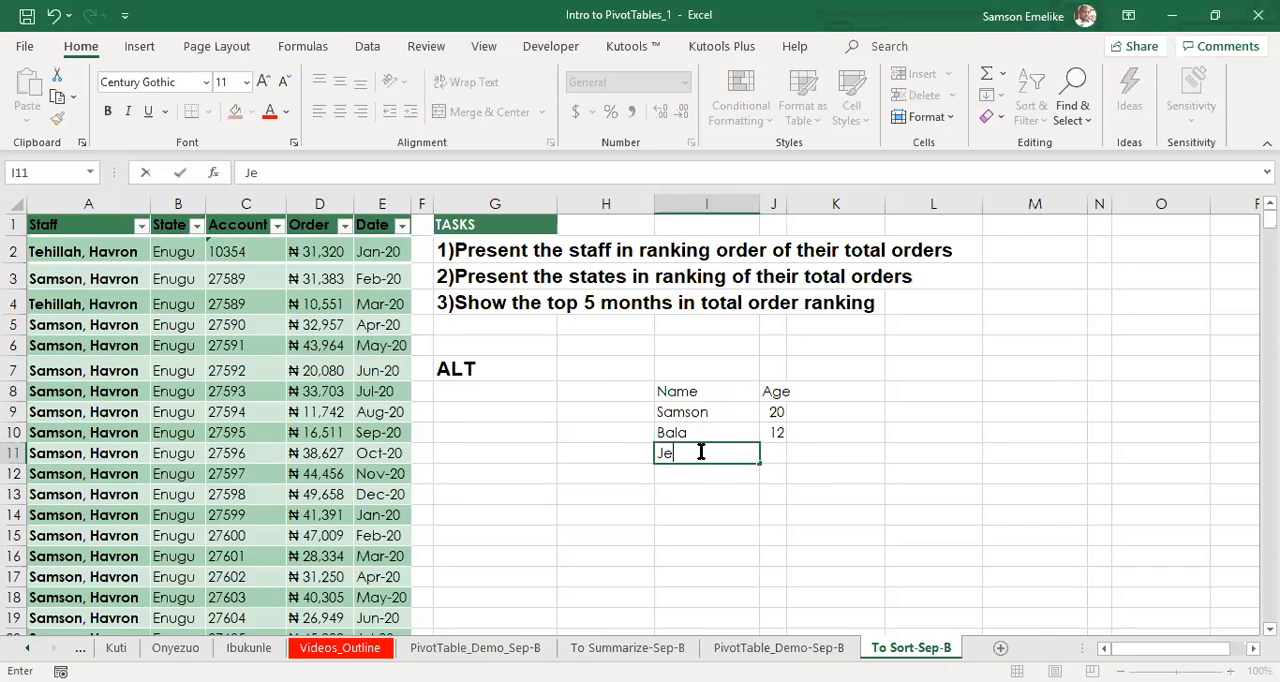
key(BackSpace)
text(nifer)
key(Tab)
text(10)
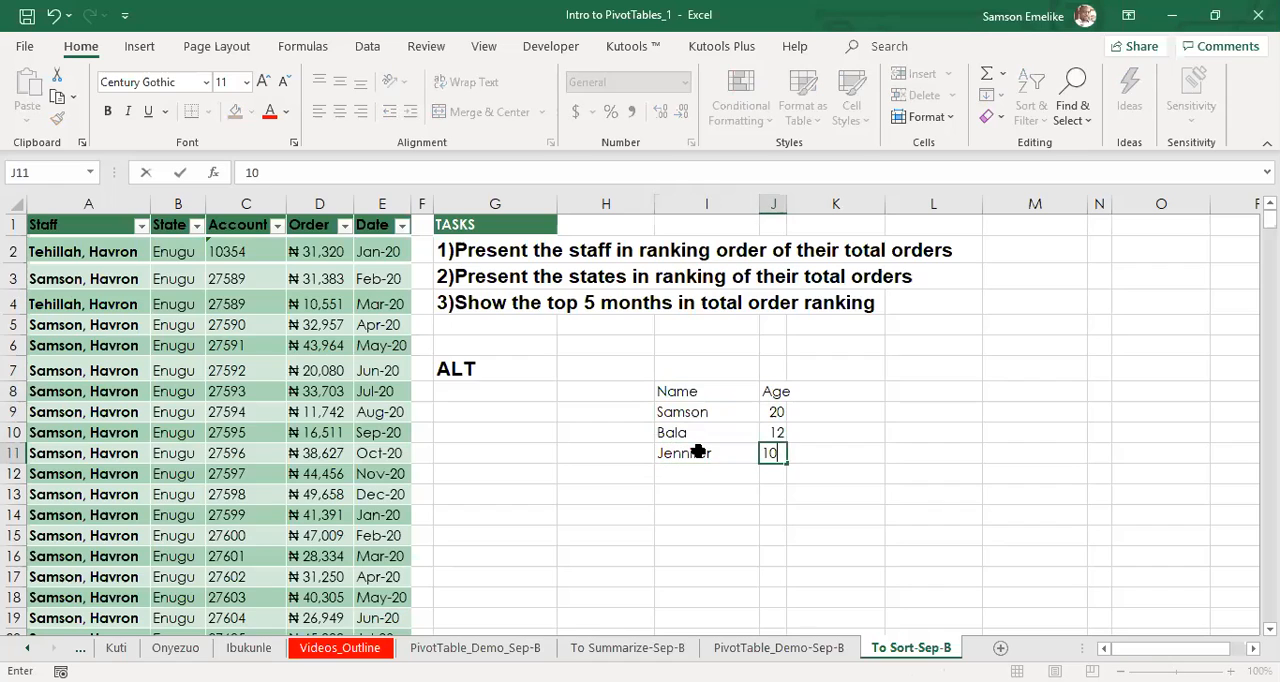
key(Return)
Apply all borders to the Name and Age range I8:J11.
drag(683, 393, 766, 452)
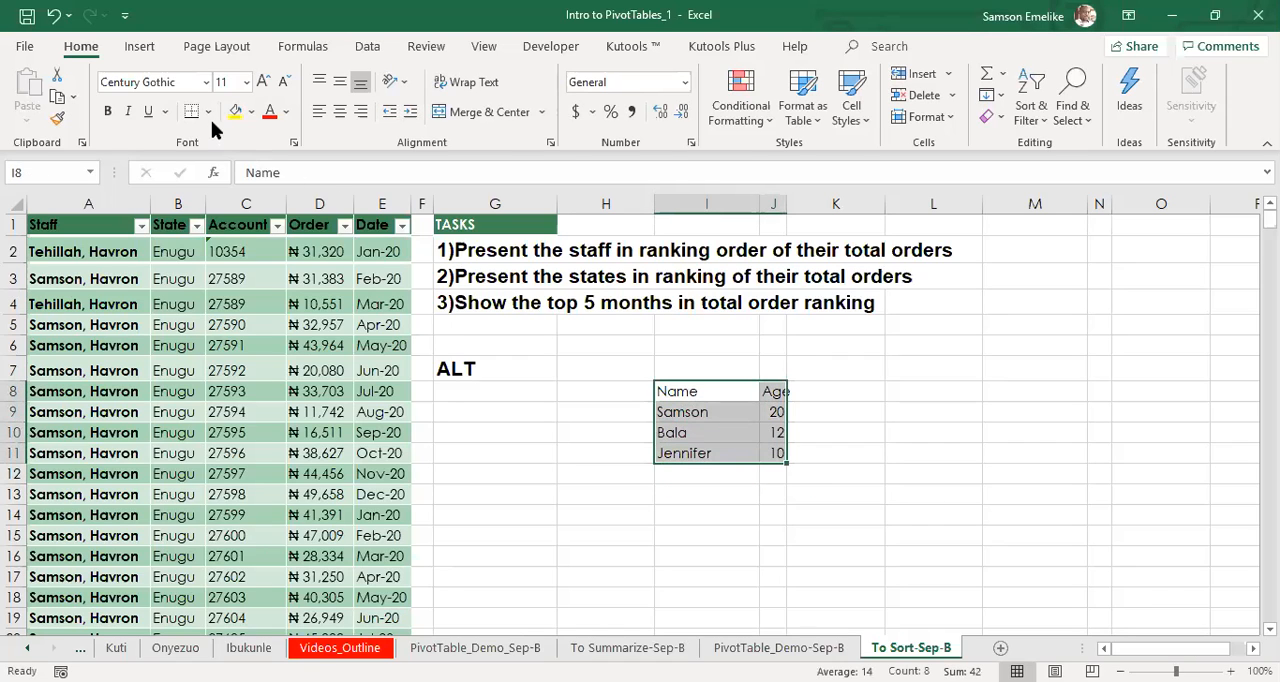
click(211, 112)
click(265, 300)
Widen column J slightly and place a copy of the bordered range I8:J11 at L8:M11.
drag(789, 207, 814, 207)
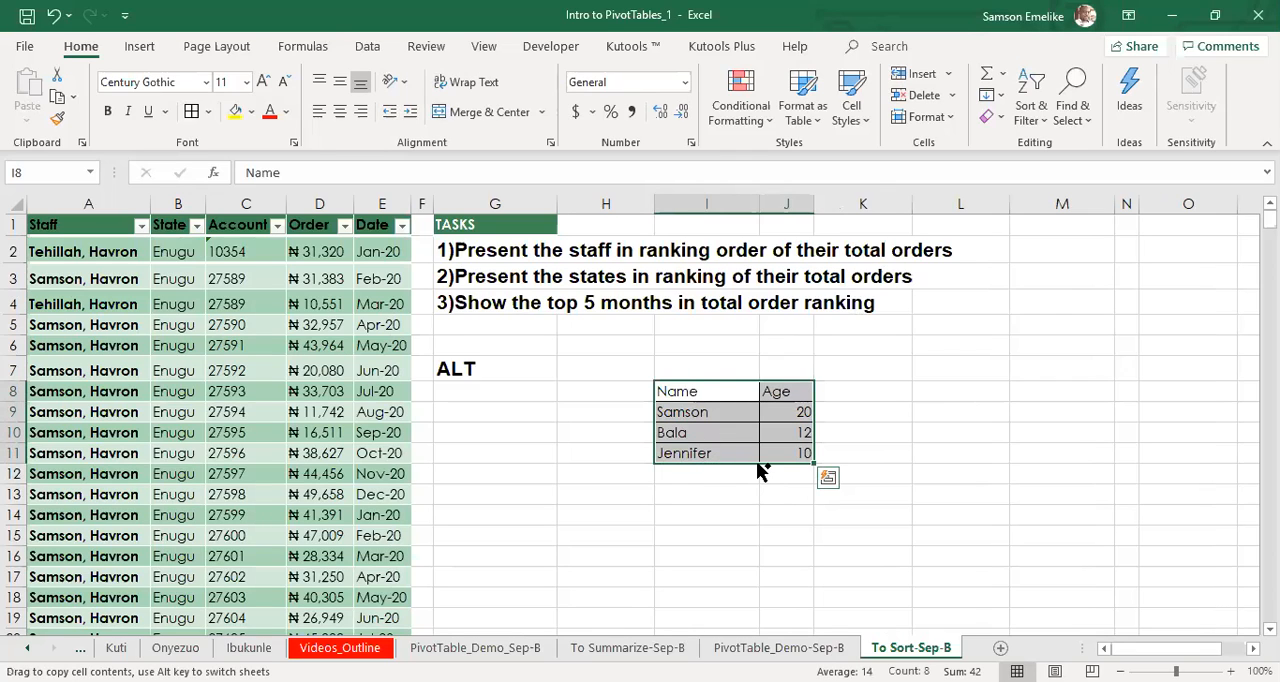
drag(757, 470, 995, 466)
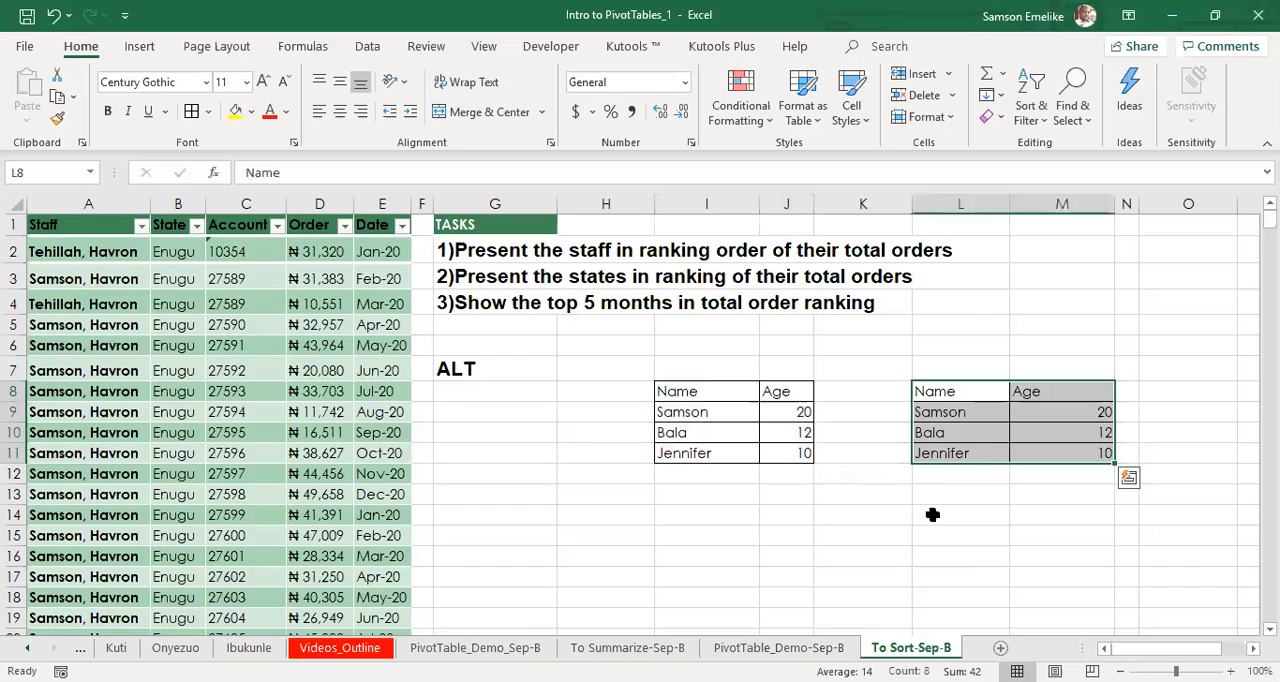
click(800, 512)
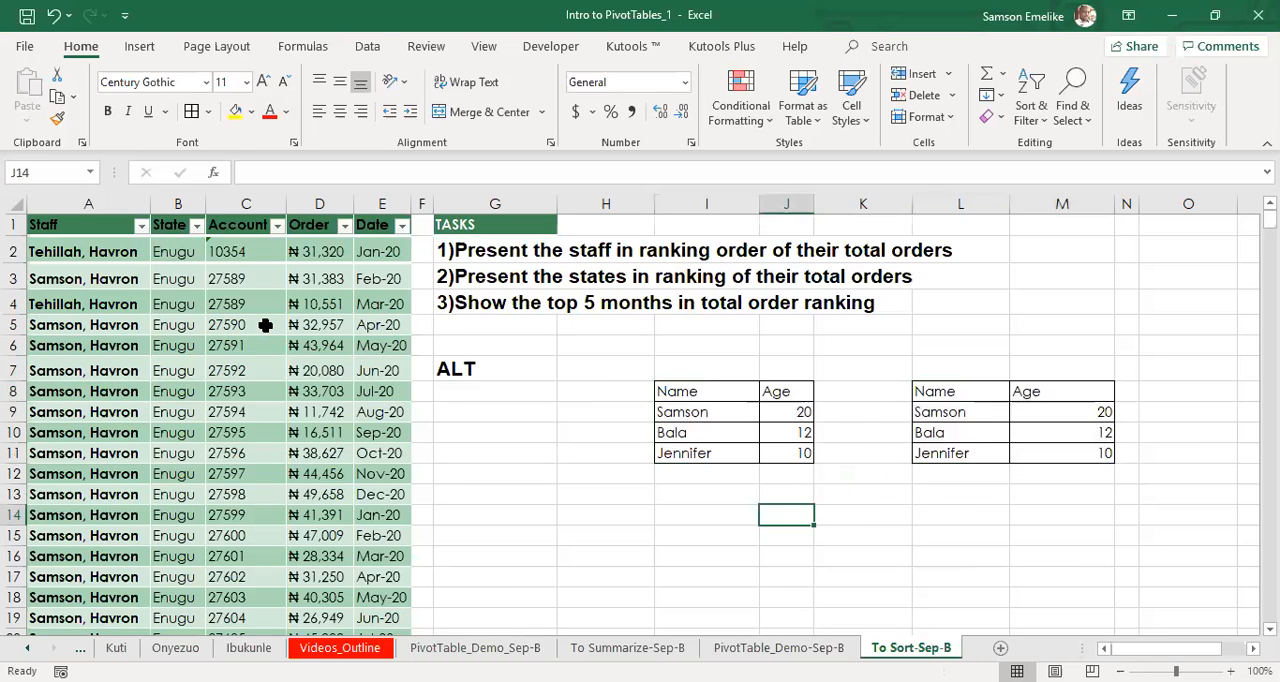
Compare the order data table with the two Name and Age ranges to see which one offers table tools.
click(211, 345)
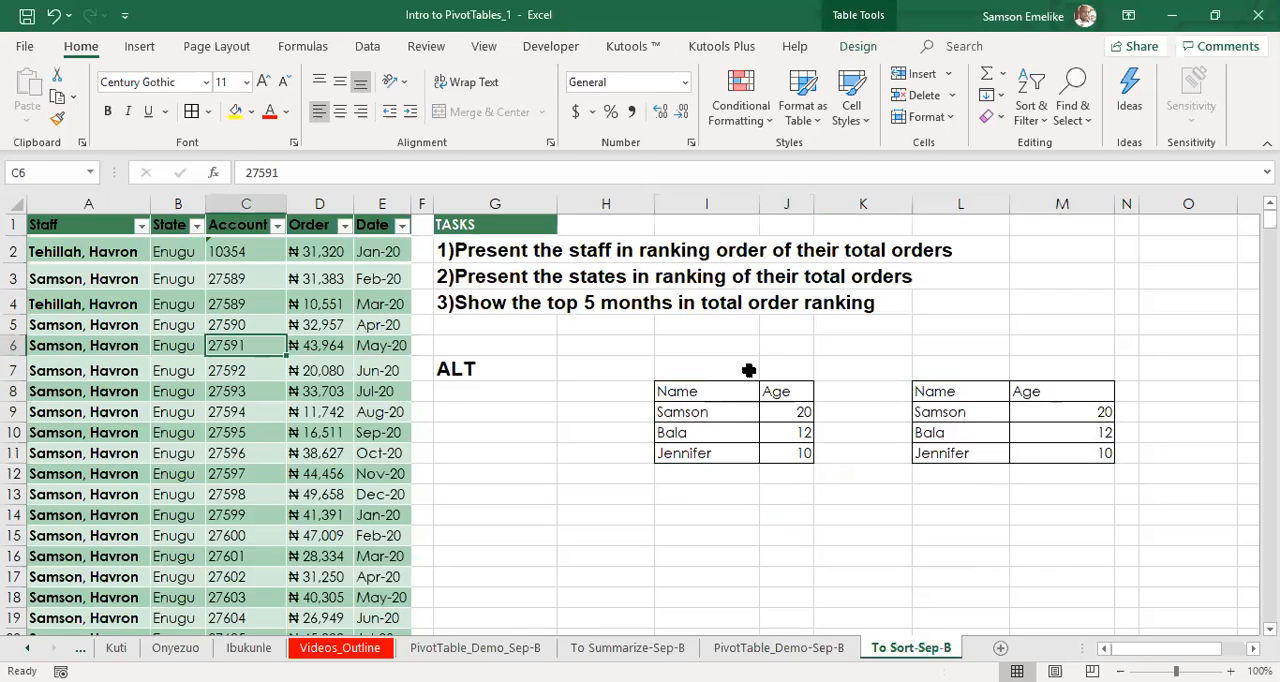
click(737, 414)
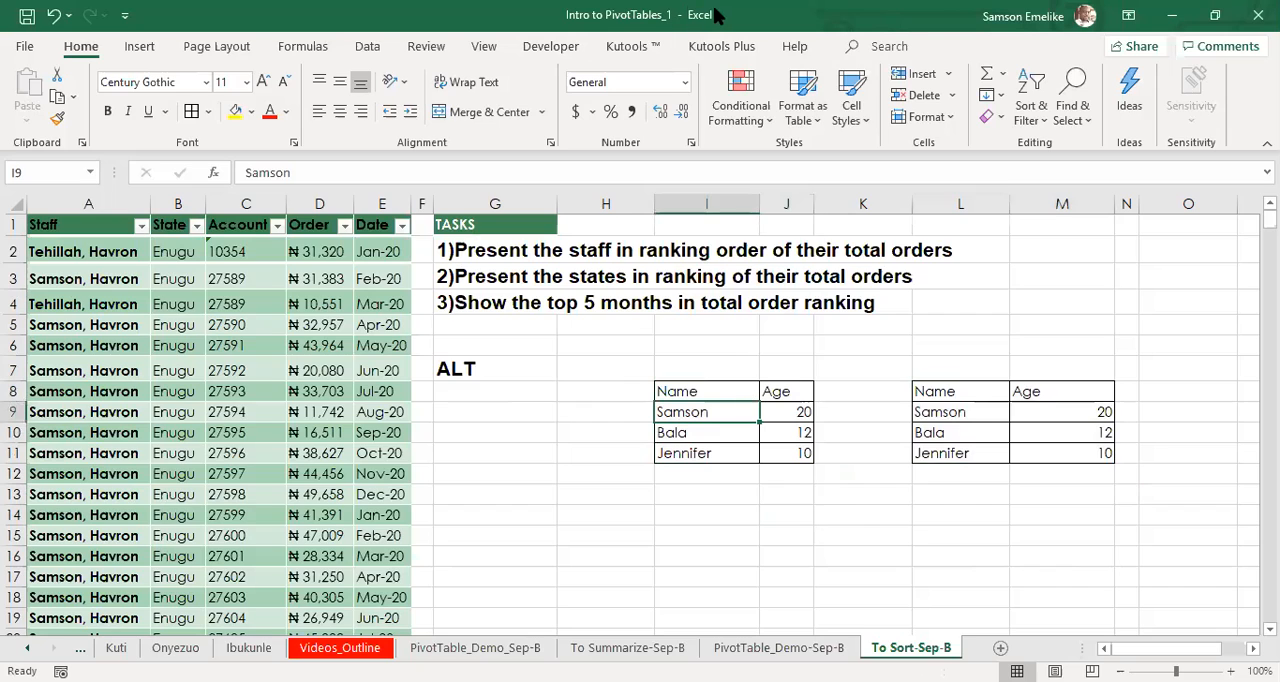
click(978, 407)
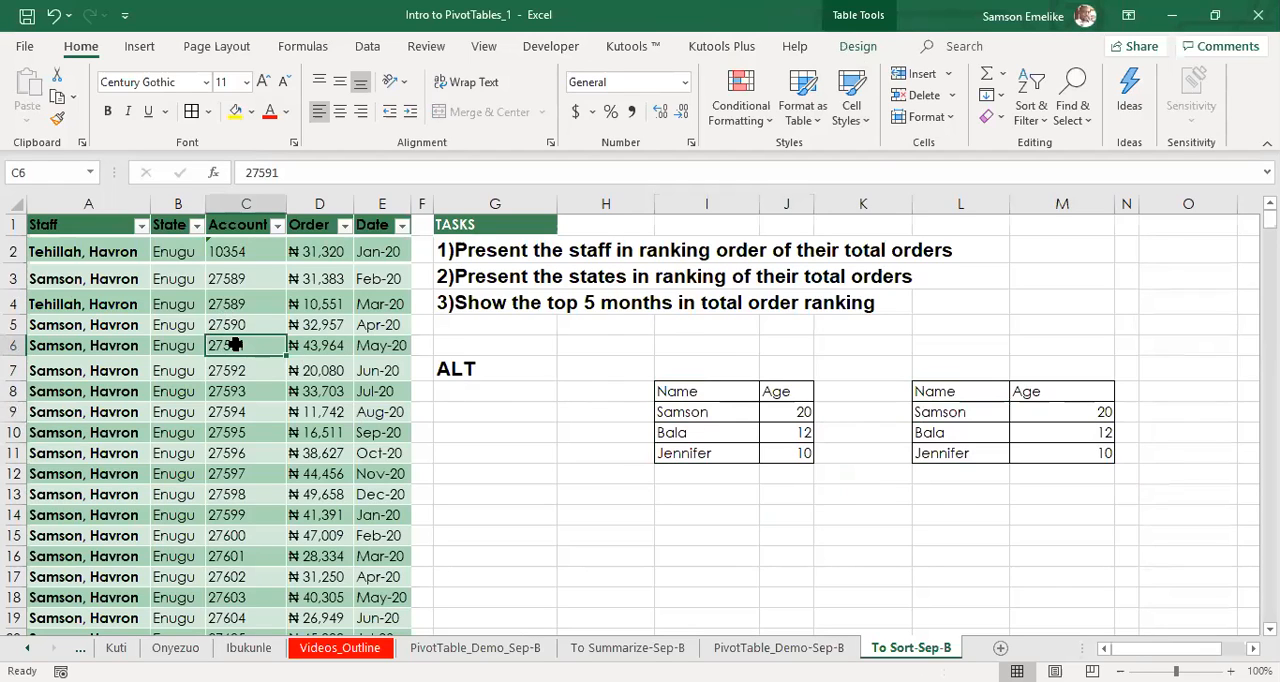
click(734, 413)
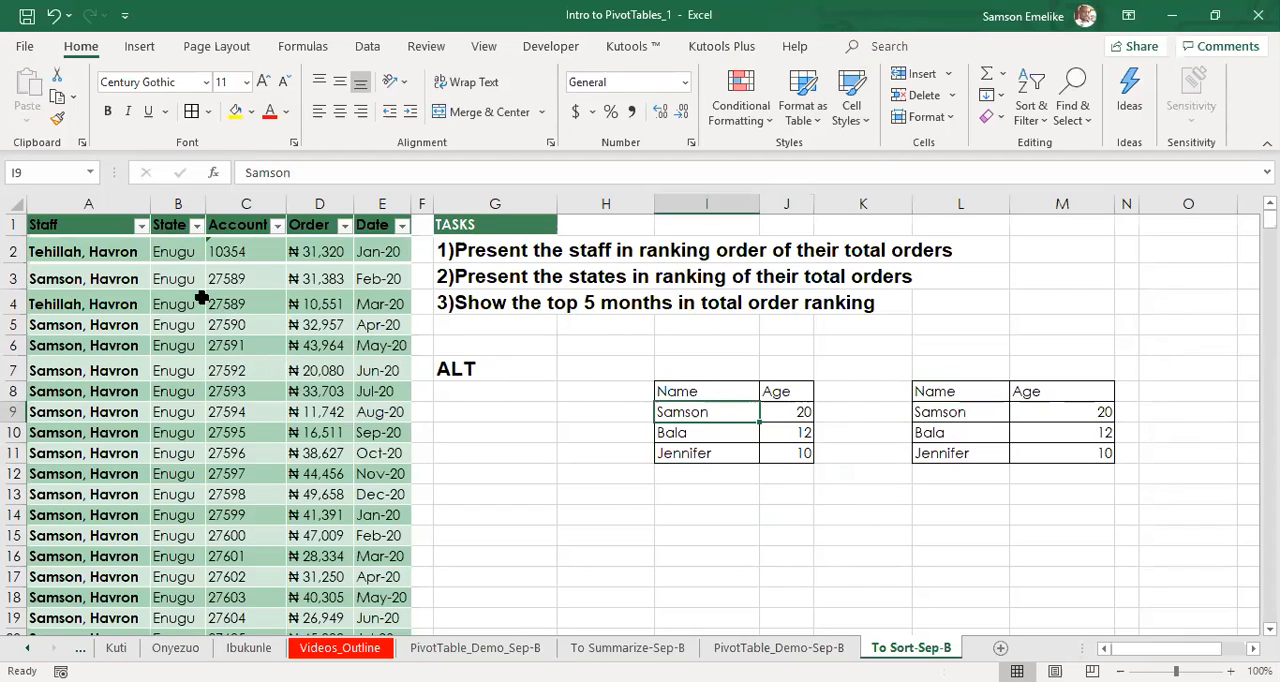
Try to rename the order data table as "Sort table", with a space in the name.
click(226, 279)
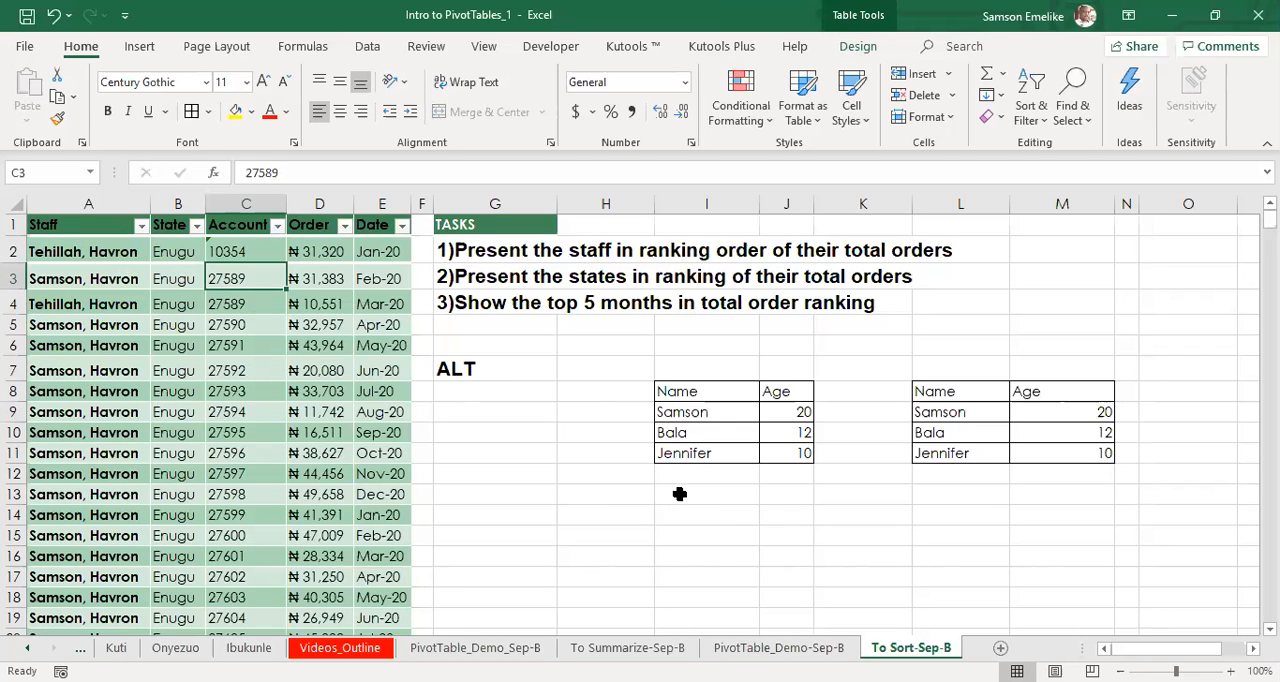
click(858, 47)
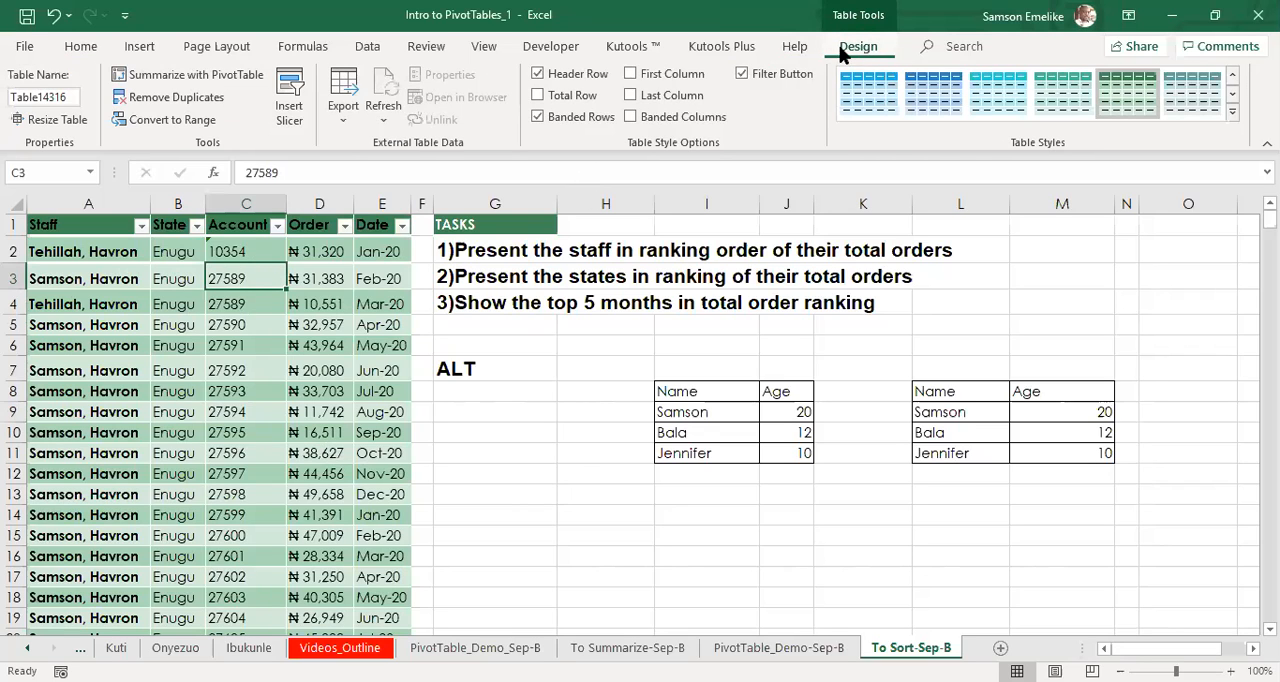
click(66, 98)
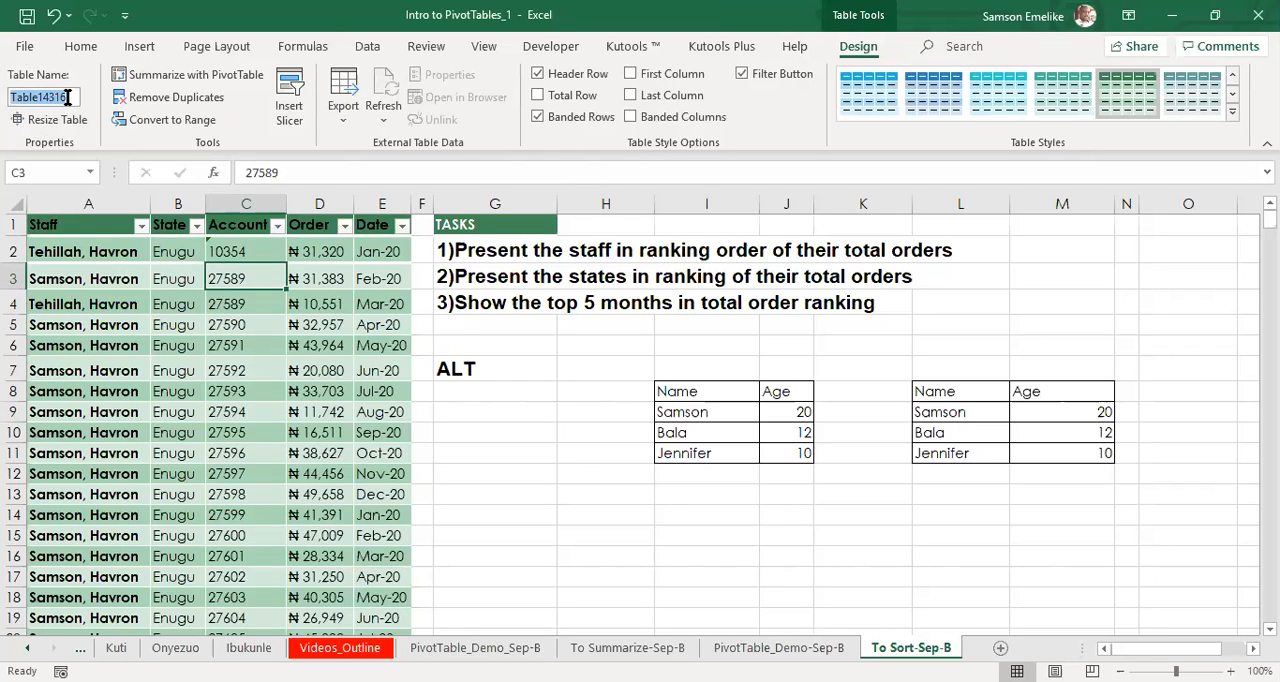
text(Sort table)
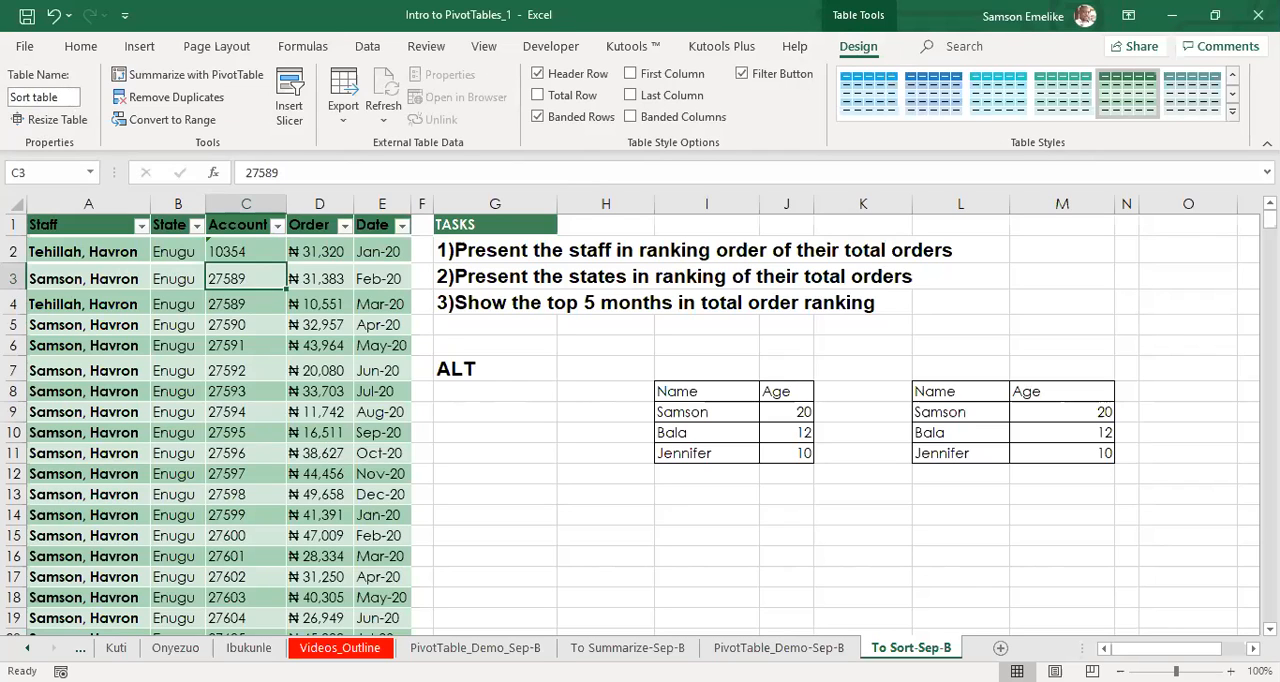
key(Return)
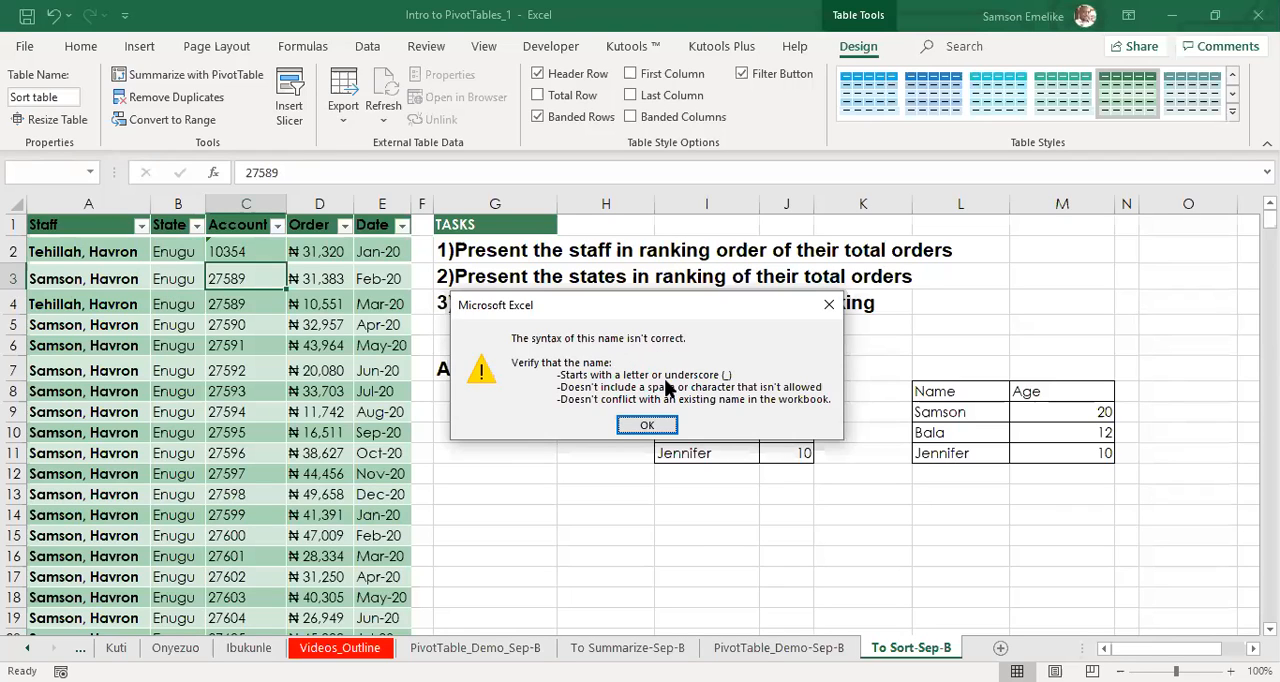
click(647, 426)
Rename the order data table as Sort_Table.
click(35, 96)
text(Sort)
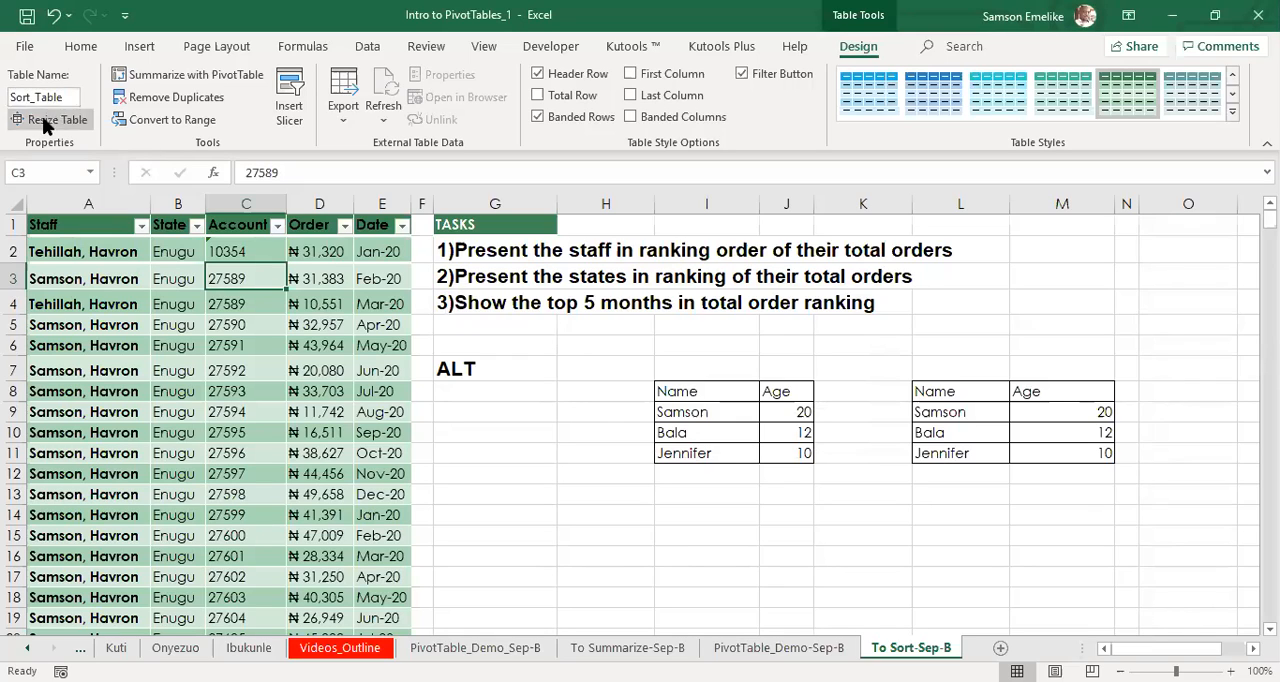
click(235, 352)
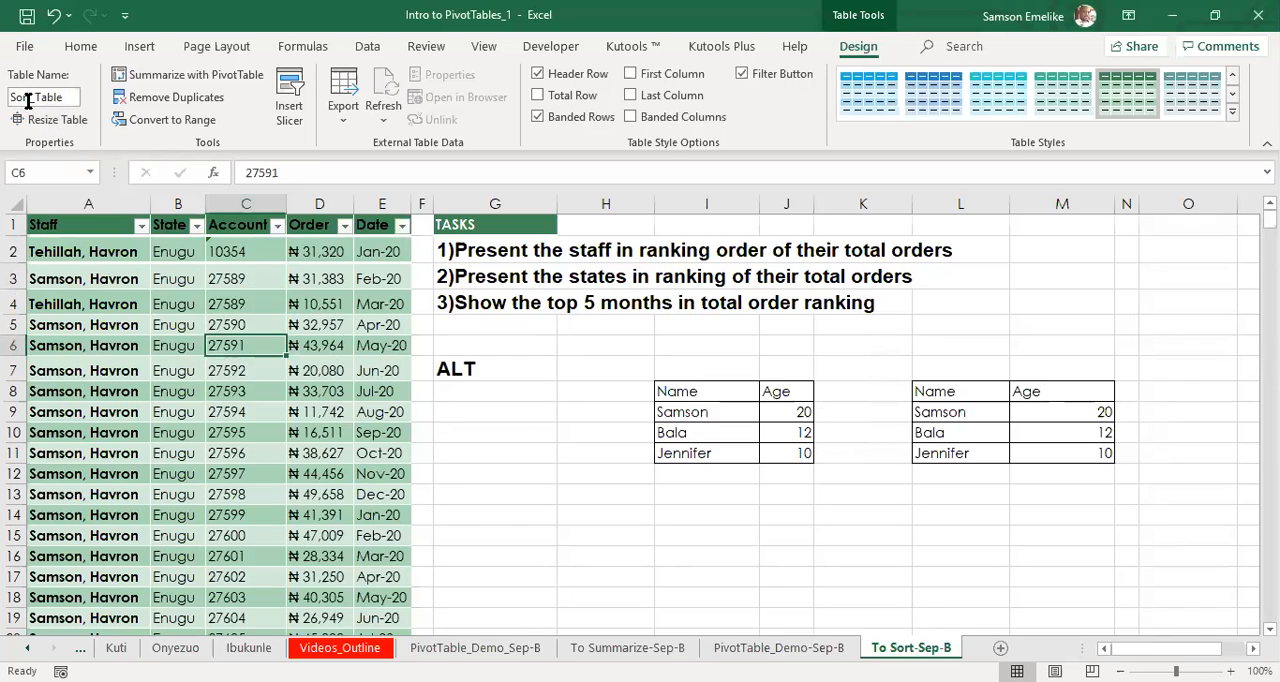
Convert the Name and Age range I8:J11 into an Excel table with headers.
click(735, 411)
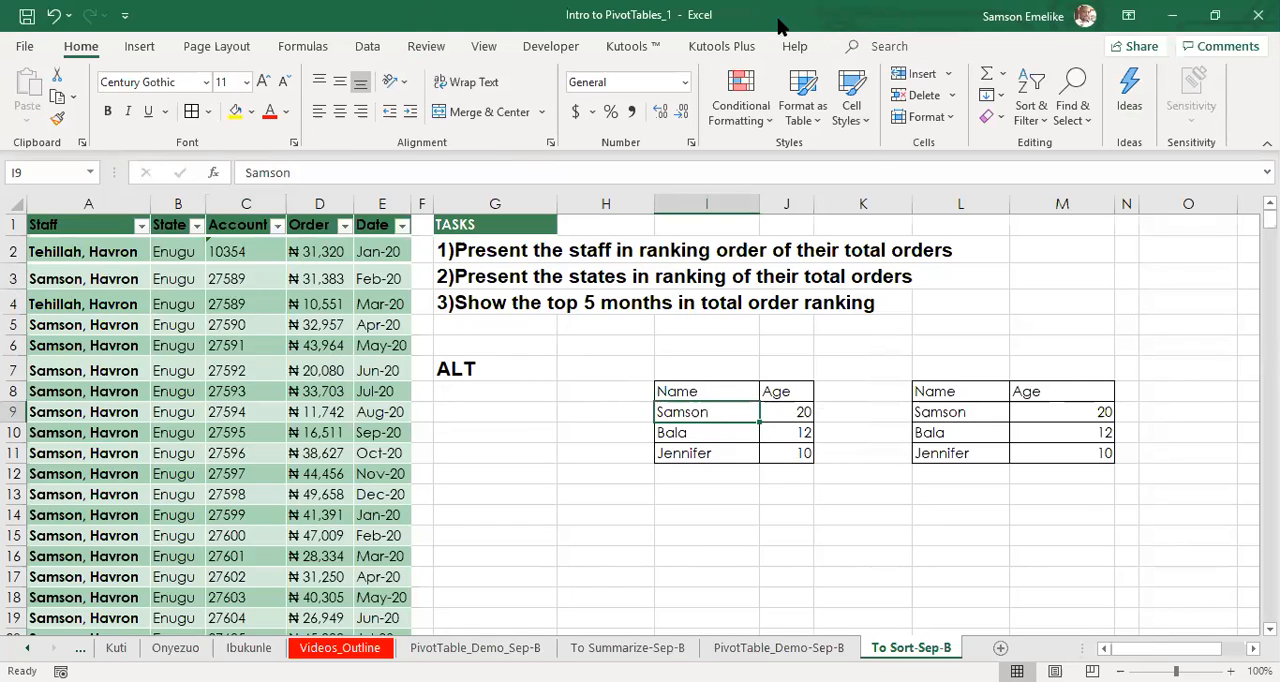
key(alt)
key(n)
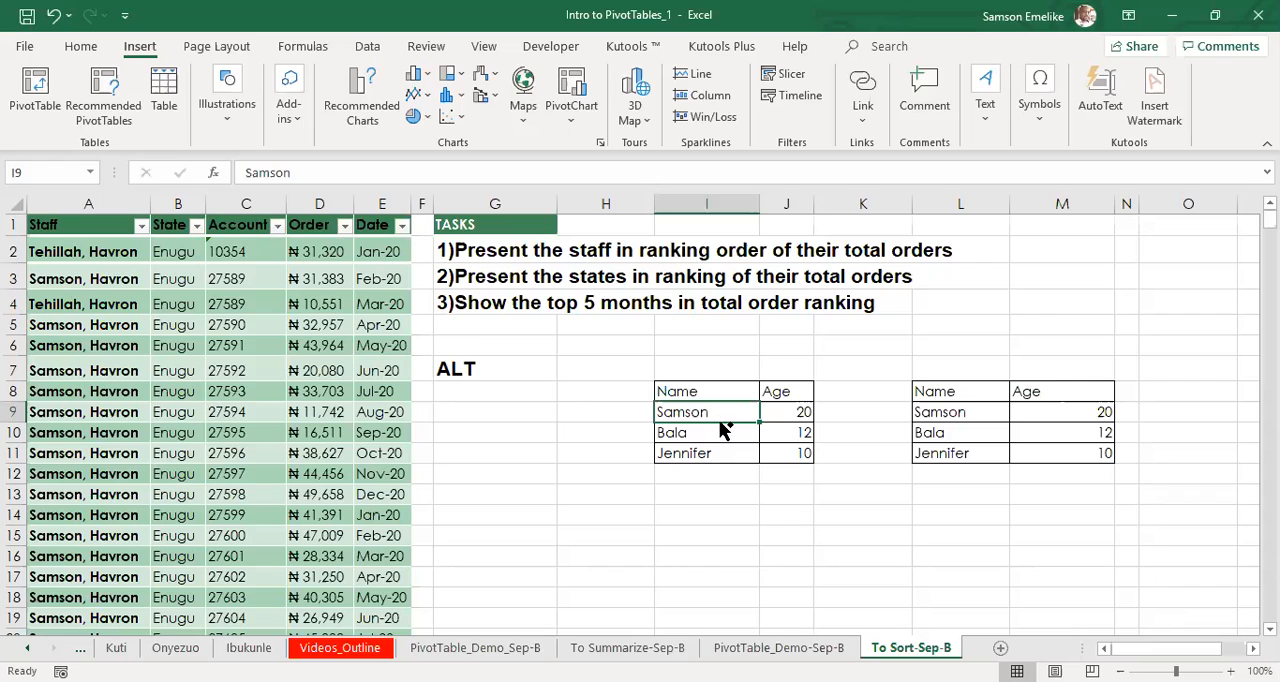
key(ctrl+t)
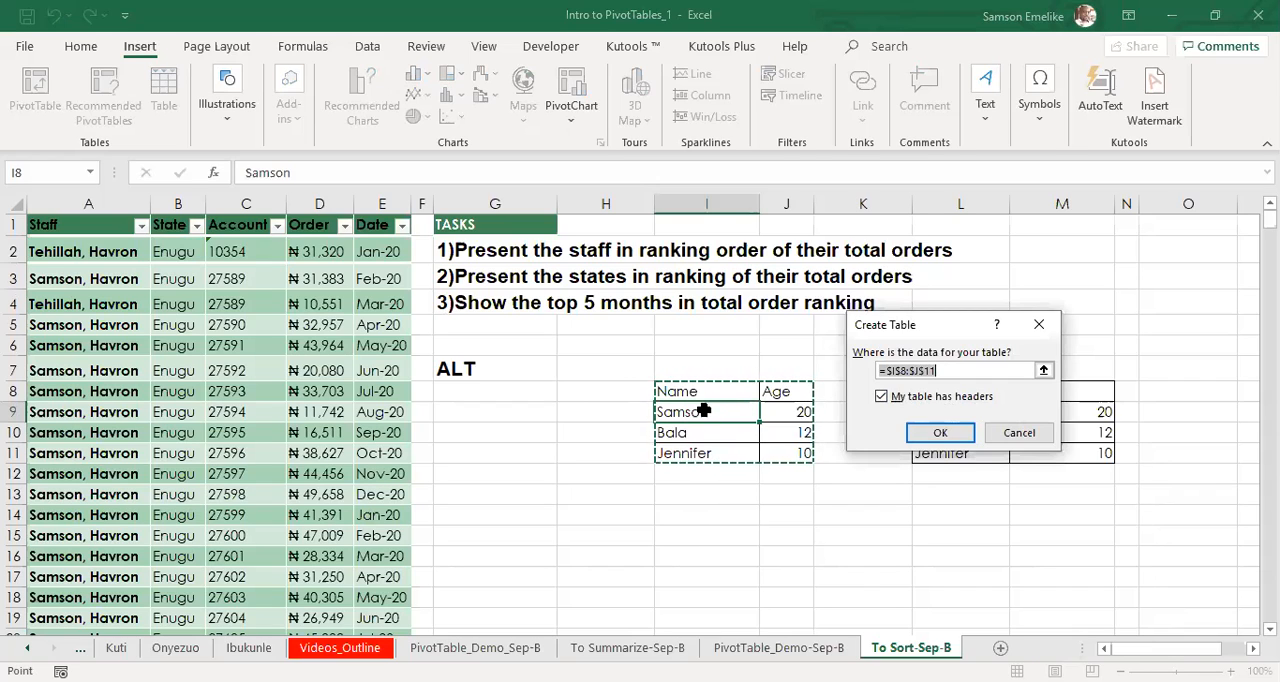
click(940, 432)
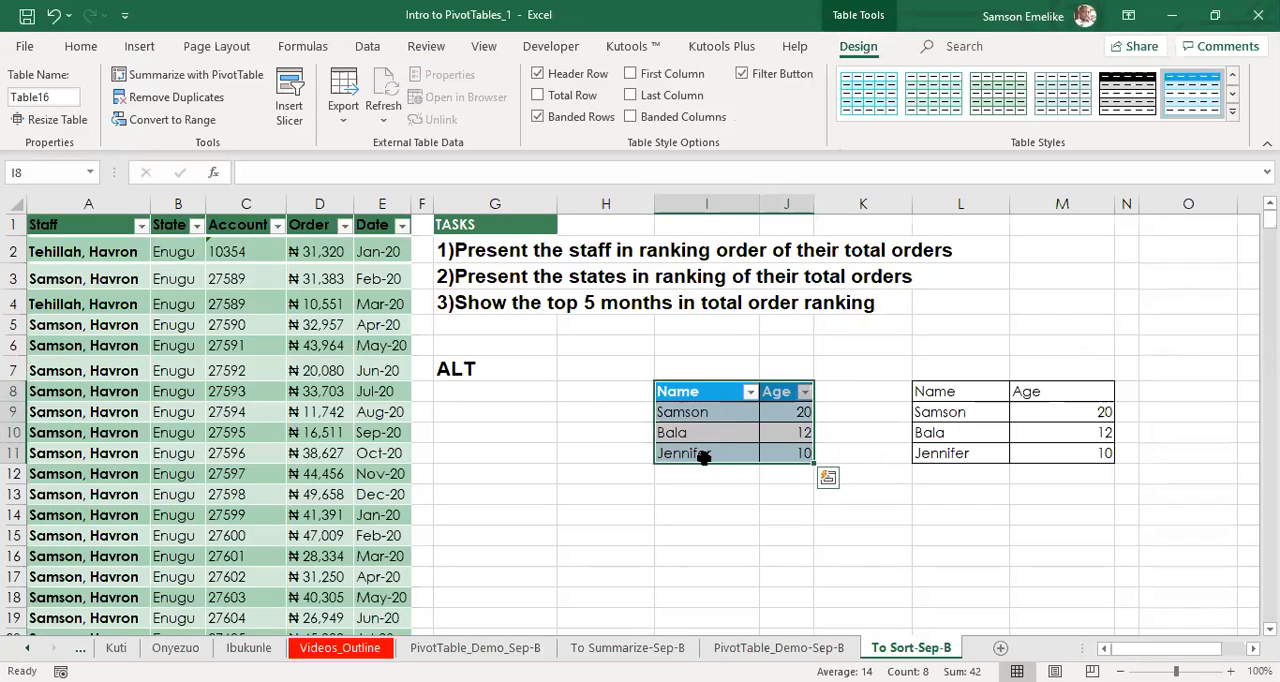
Compare the new Name and Age table with its plain copy in L8:M11, checking which has a table name.
click(985, 398)
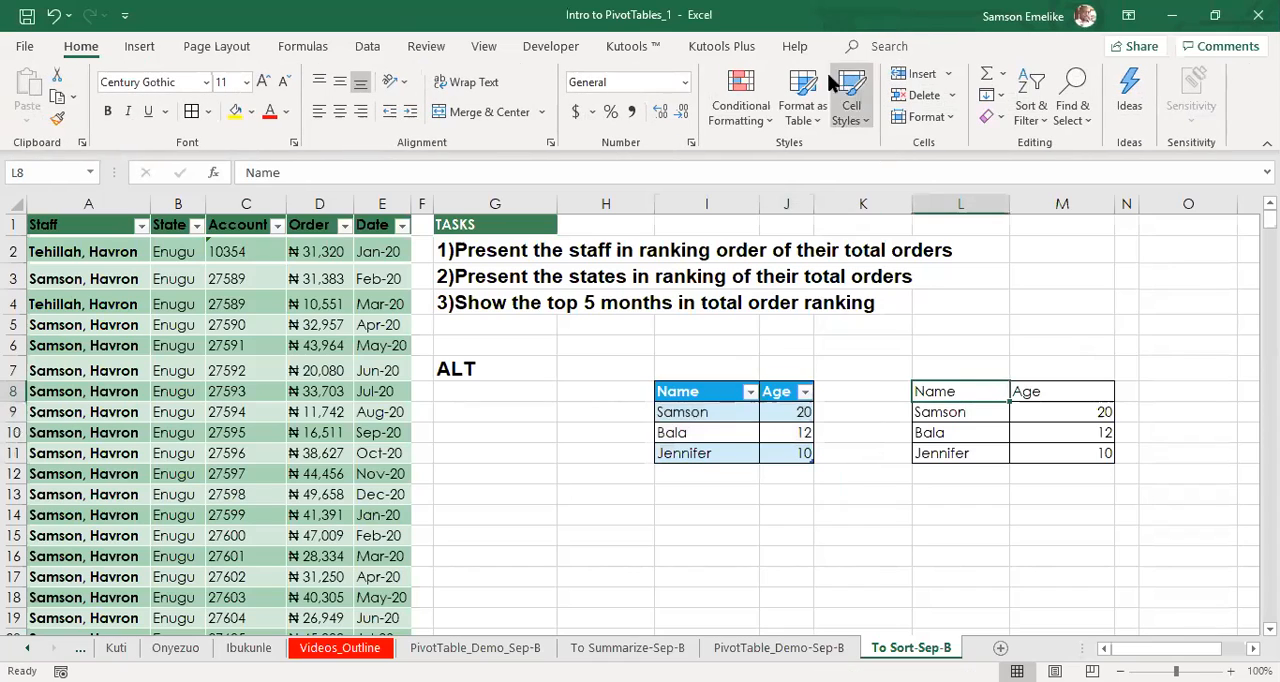
click(684, 403)
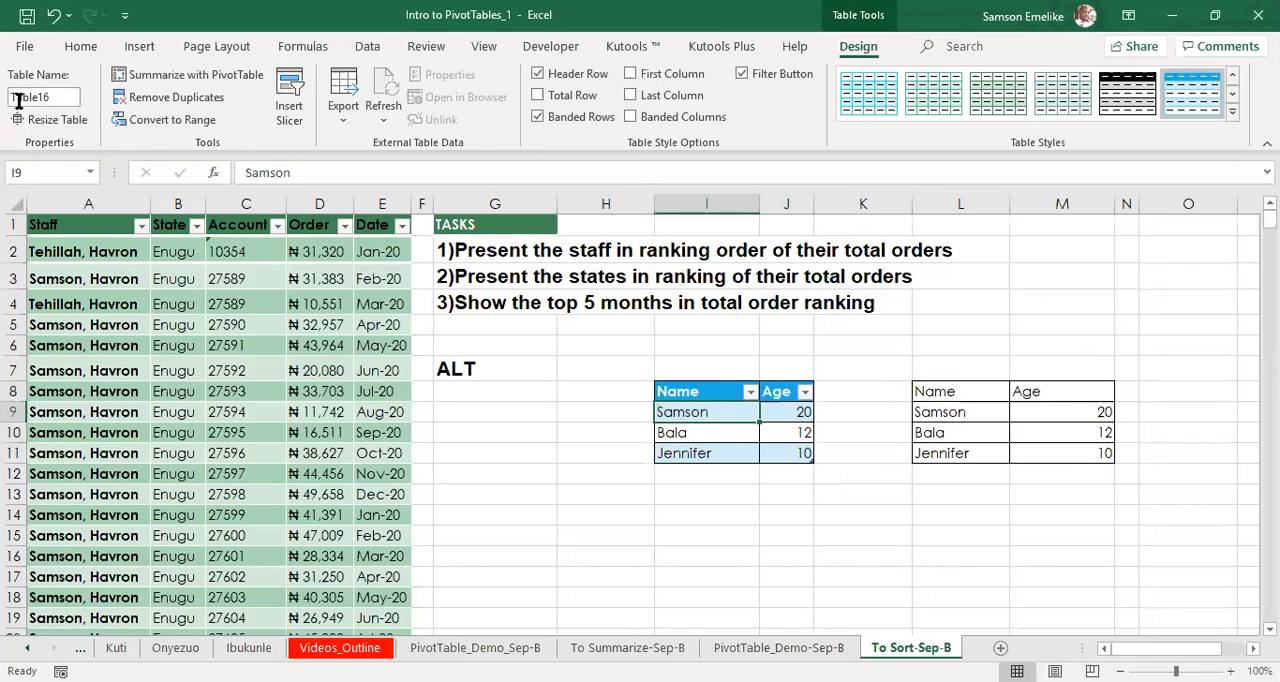
click(989, 420)
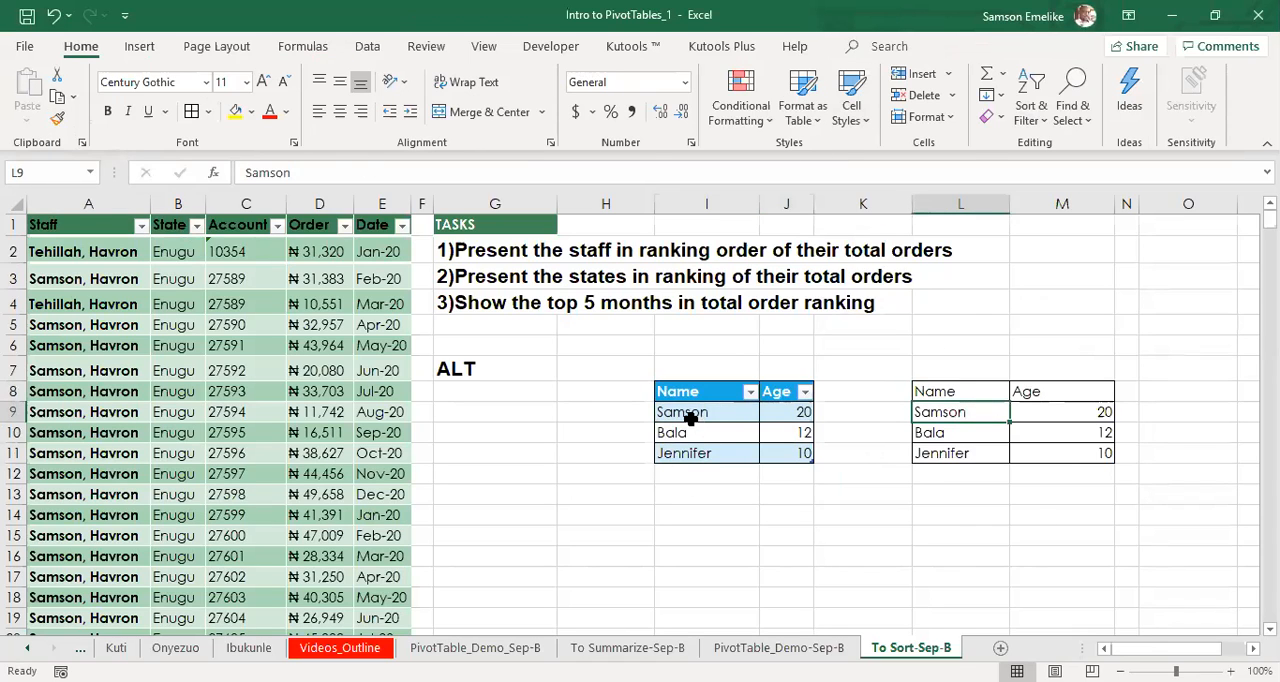
Delete the sample Name and Age table together with the contents of its copy, covering the range I7:N13.
drag(668, 363, 1131, 490)
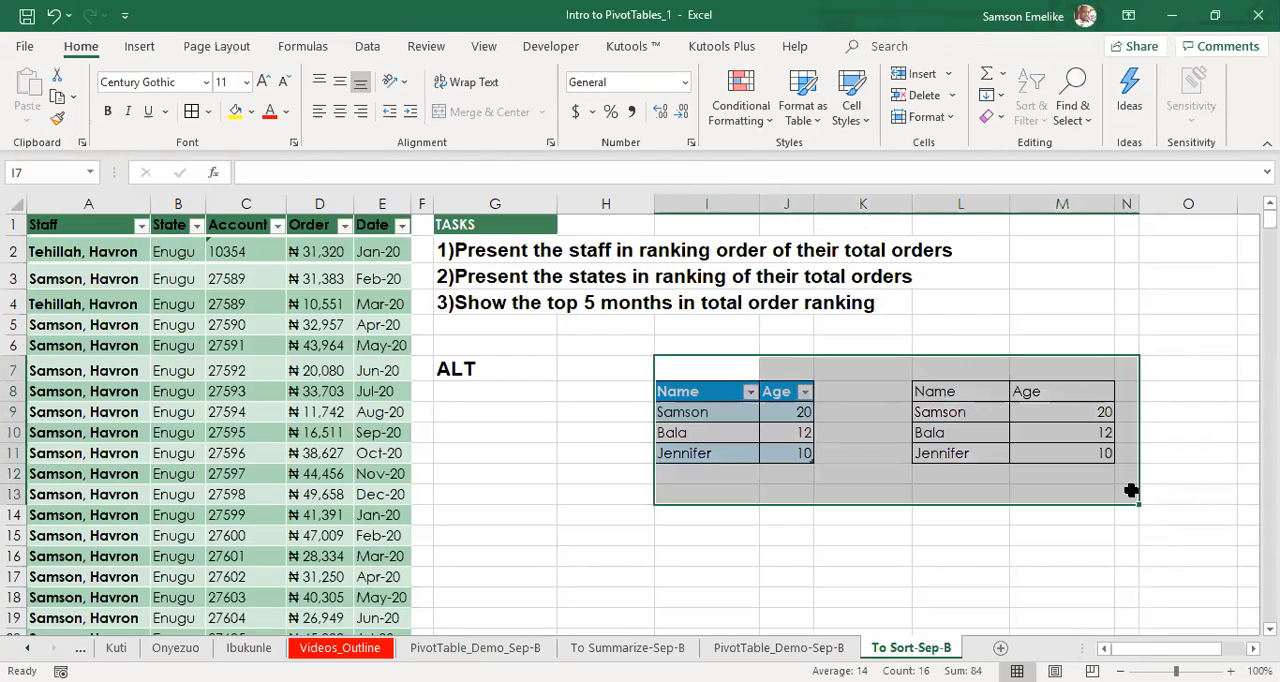
key(Delete)
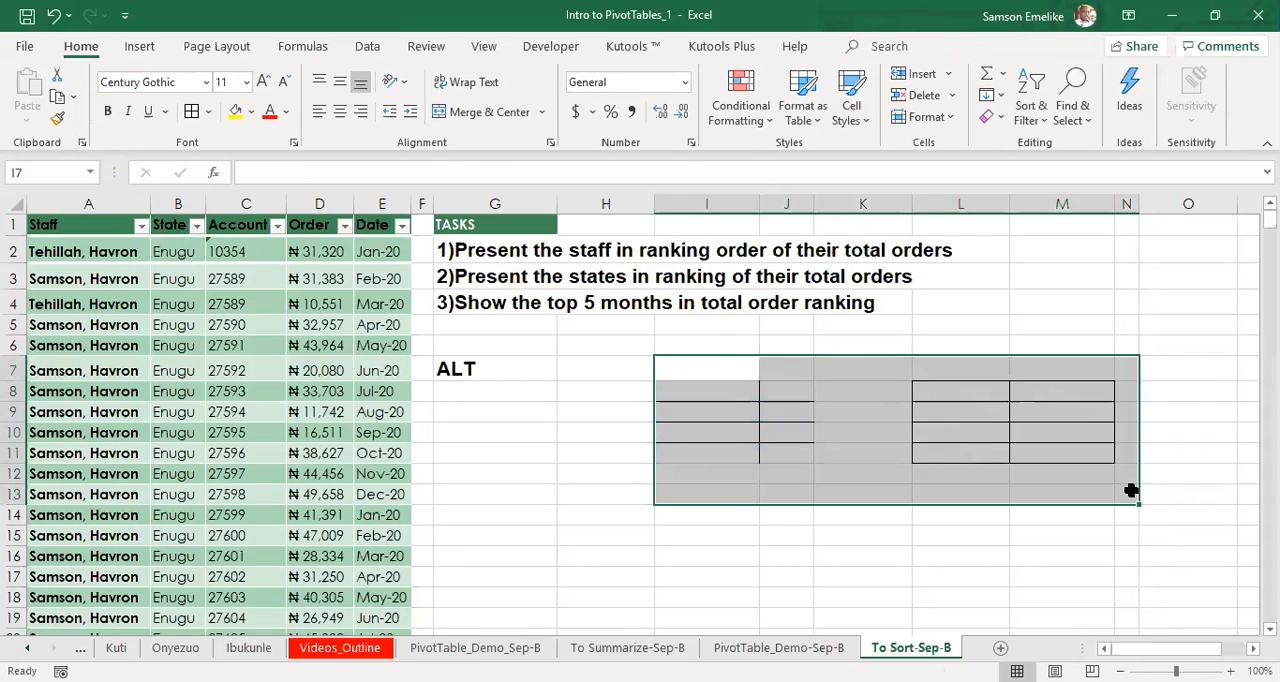
click(728, 433)
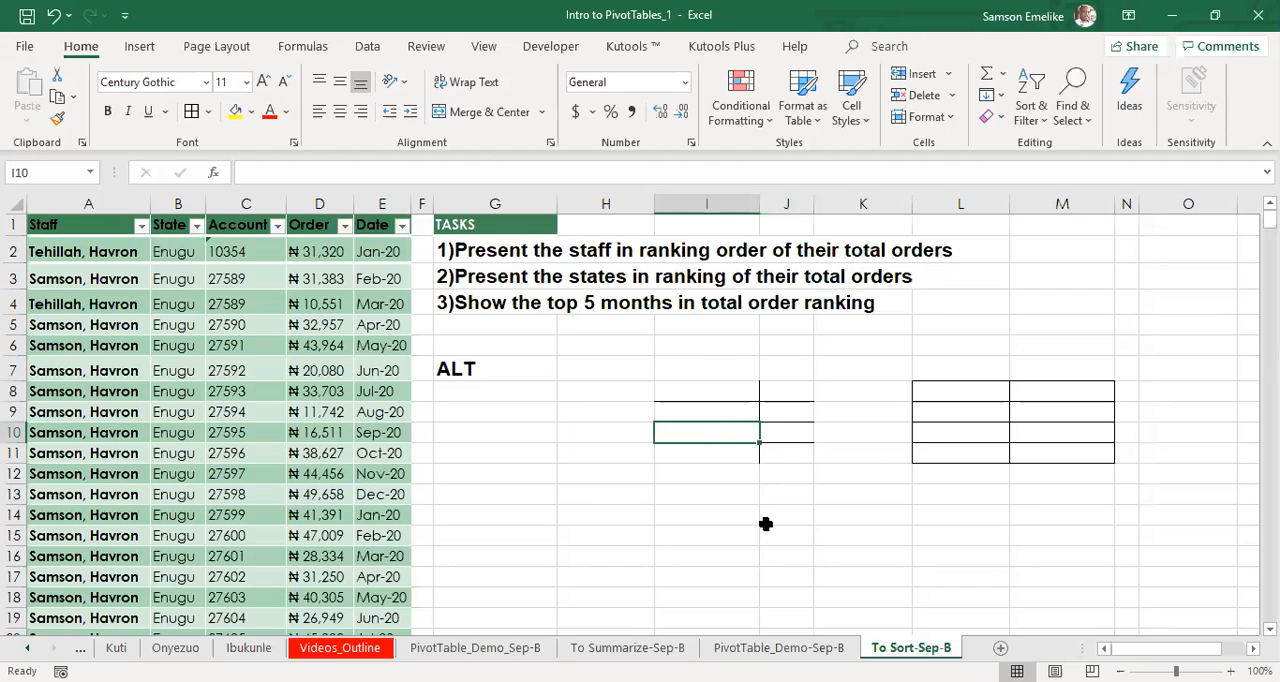
click(765, 523)
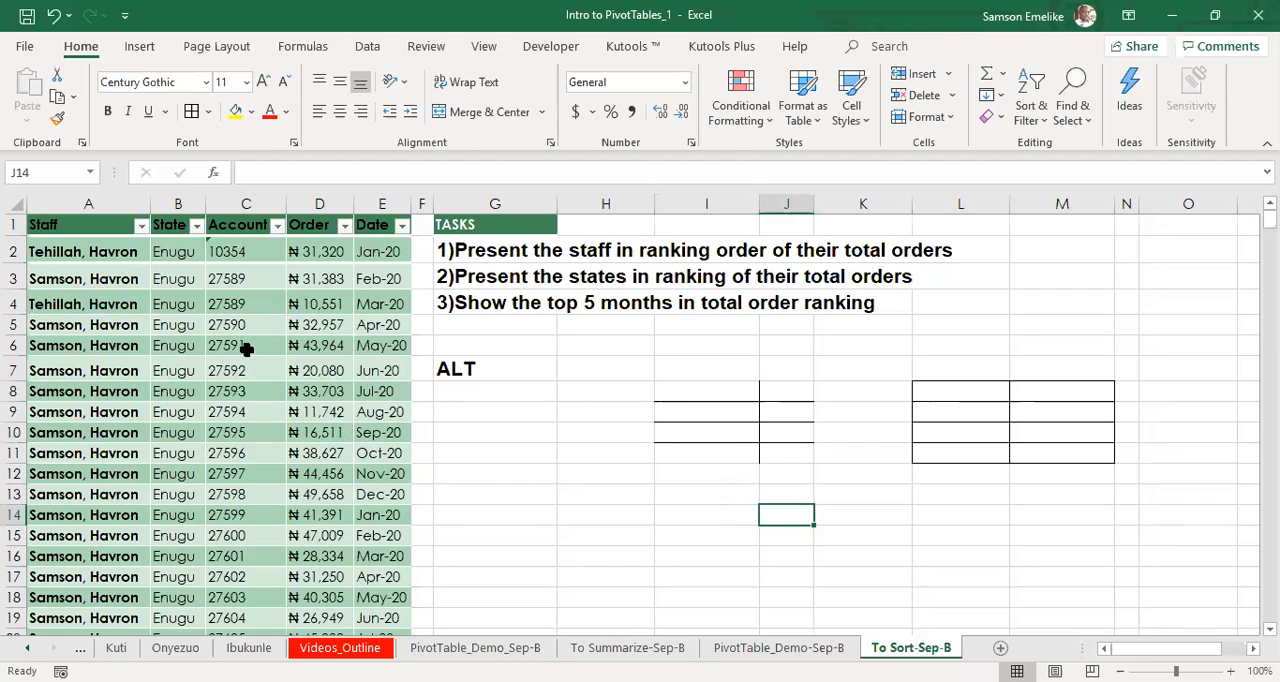
Start a PivotTable from the order data table and check that its source, Sort_Table, covers all the records.
click(247, 345)
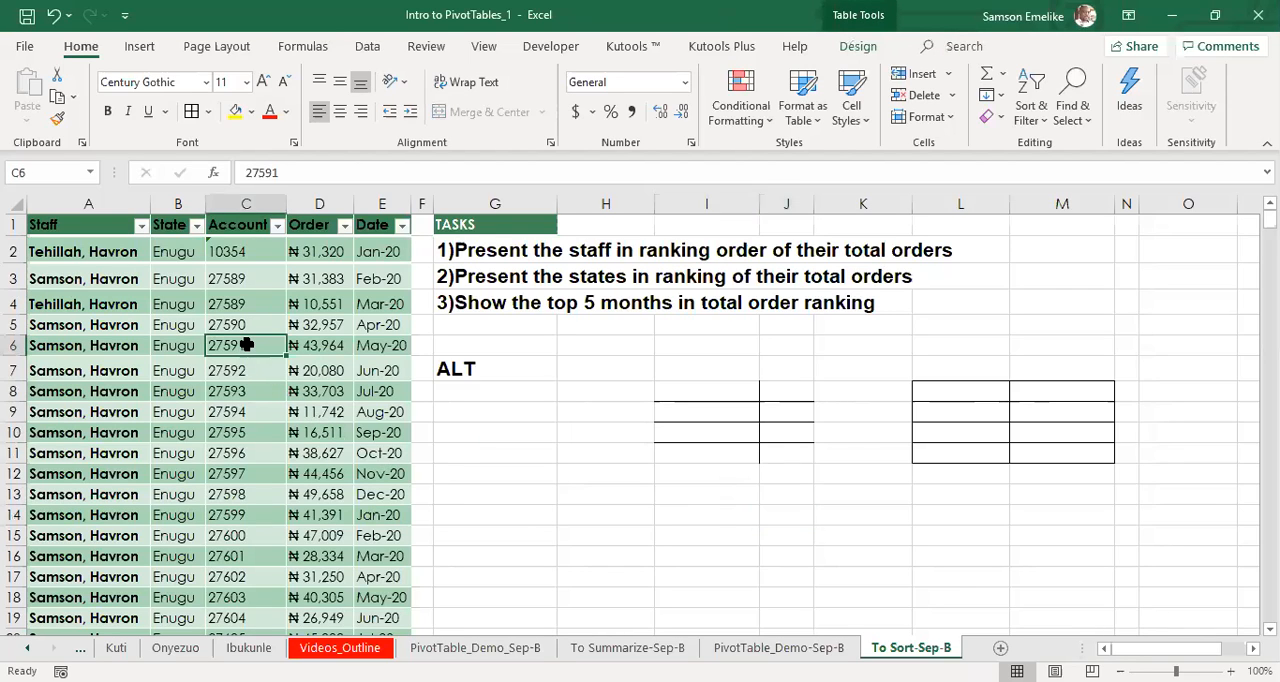
key(alt)
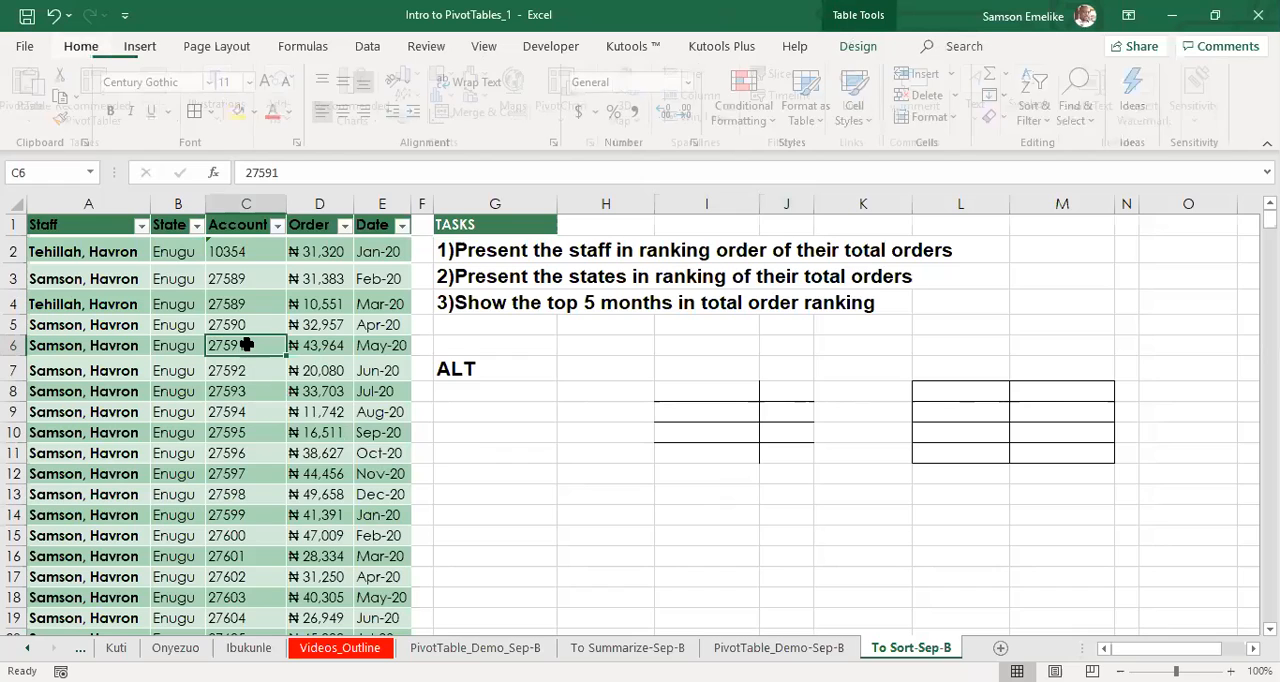
key(n)
key(v)
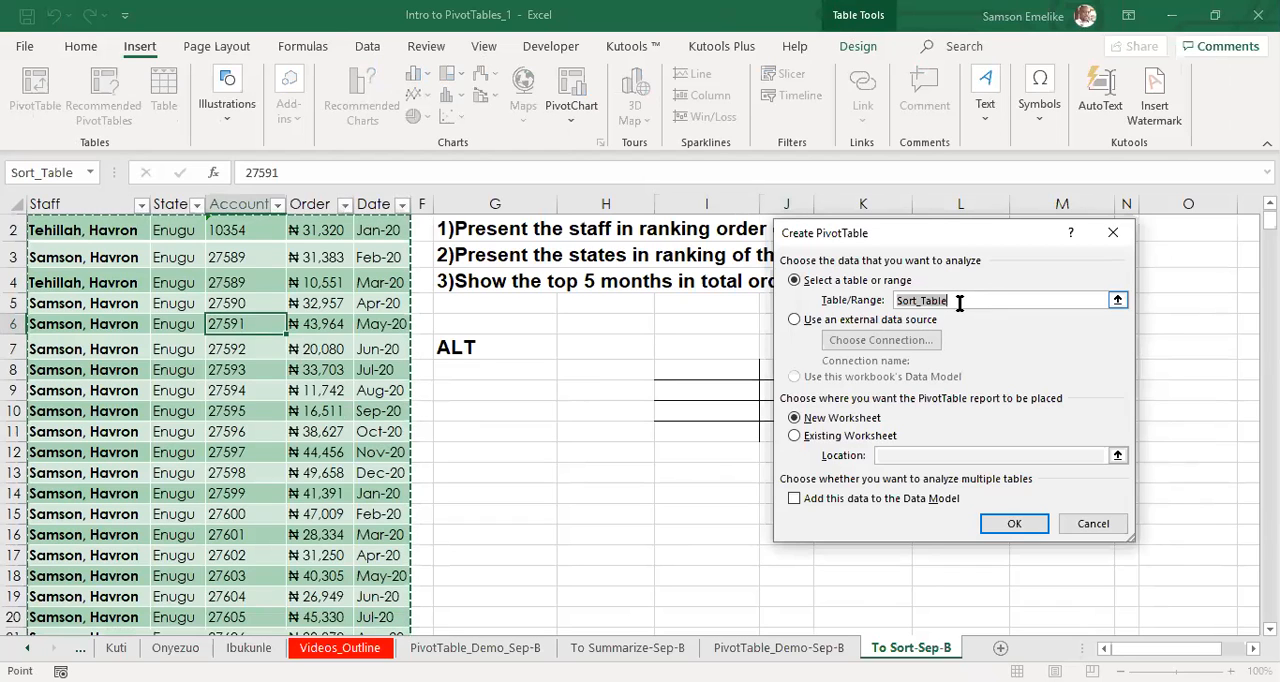
click(959, 300)
scroll(165, 330, down, 20)
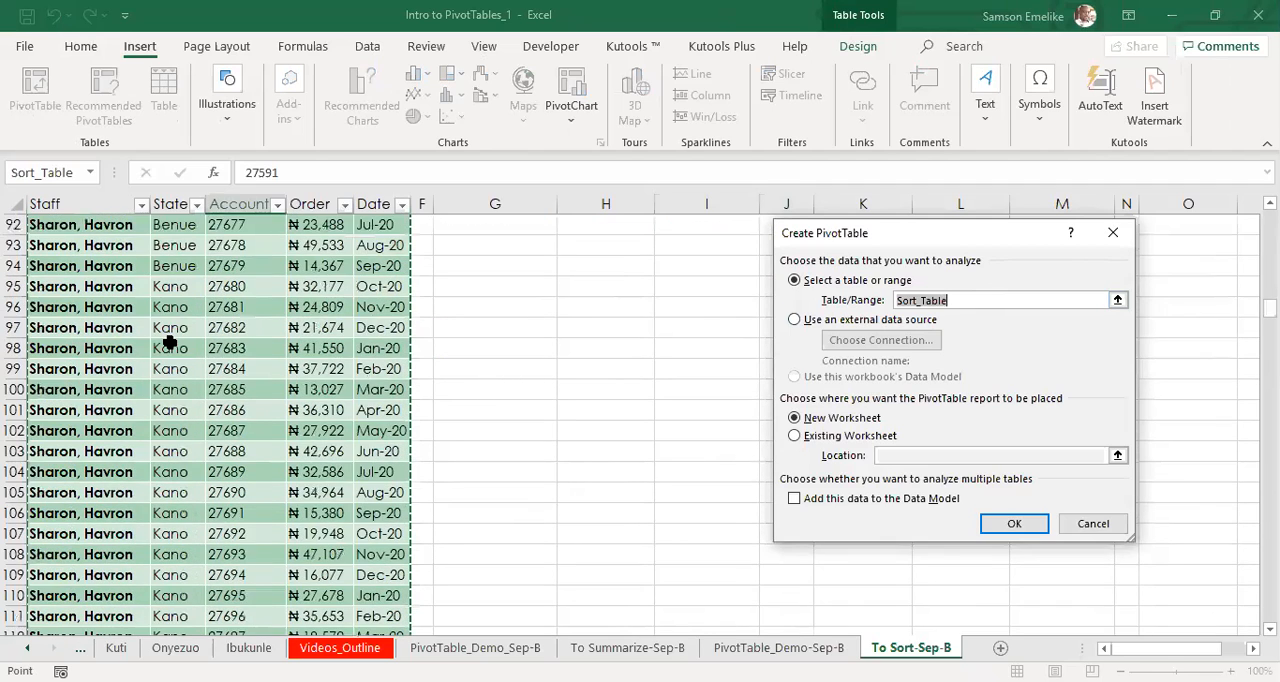
scroll(170, 342, down, 20)
scroll(160, 348, down, 3)
scroll(162, 350, down, 20)
scroll(162, 350, up, 20)
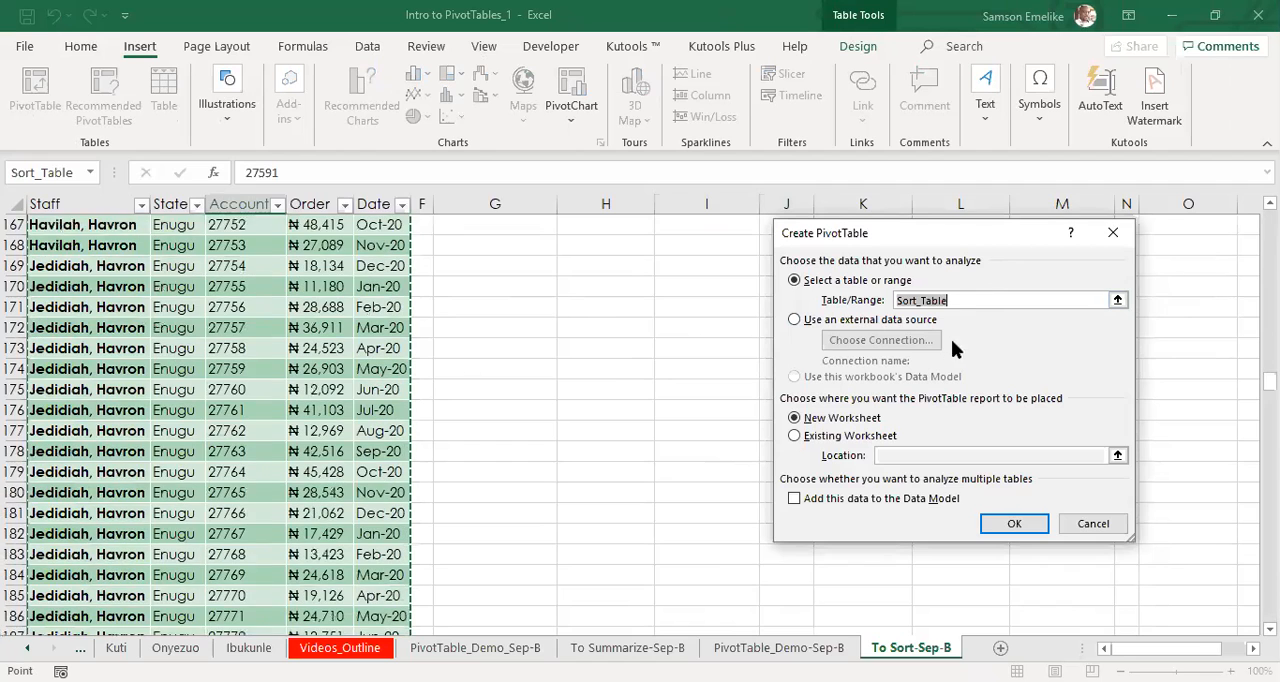
click(963, 297)
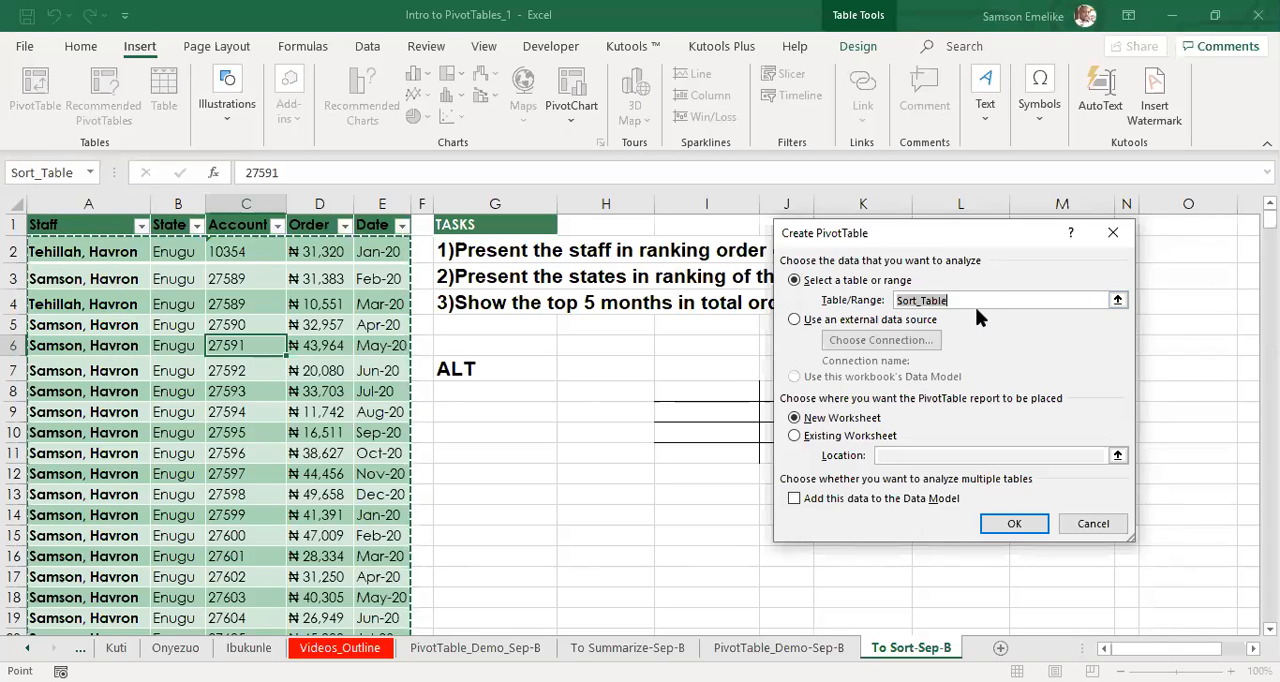
Place the new PivotTable on the existing worksheet at cell G8 and create it.
click(794, 436)
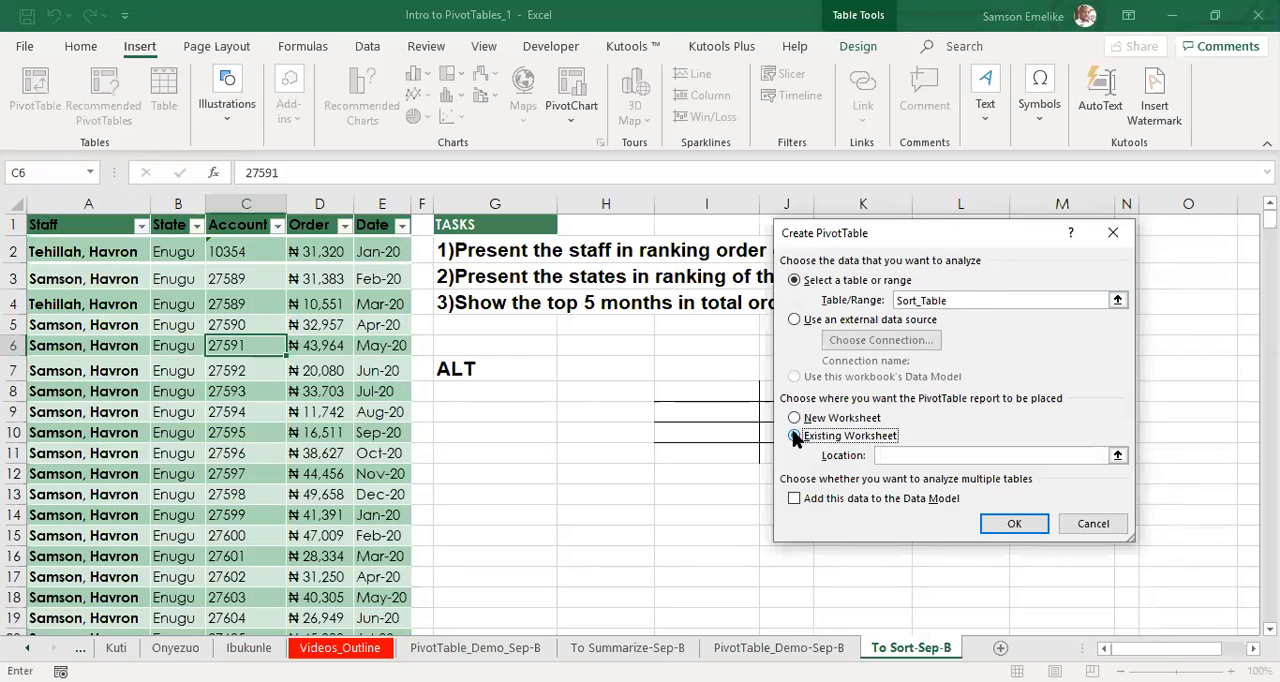
click(921, 457)
click(531, 391)
click(1022, 528)
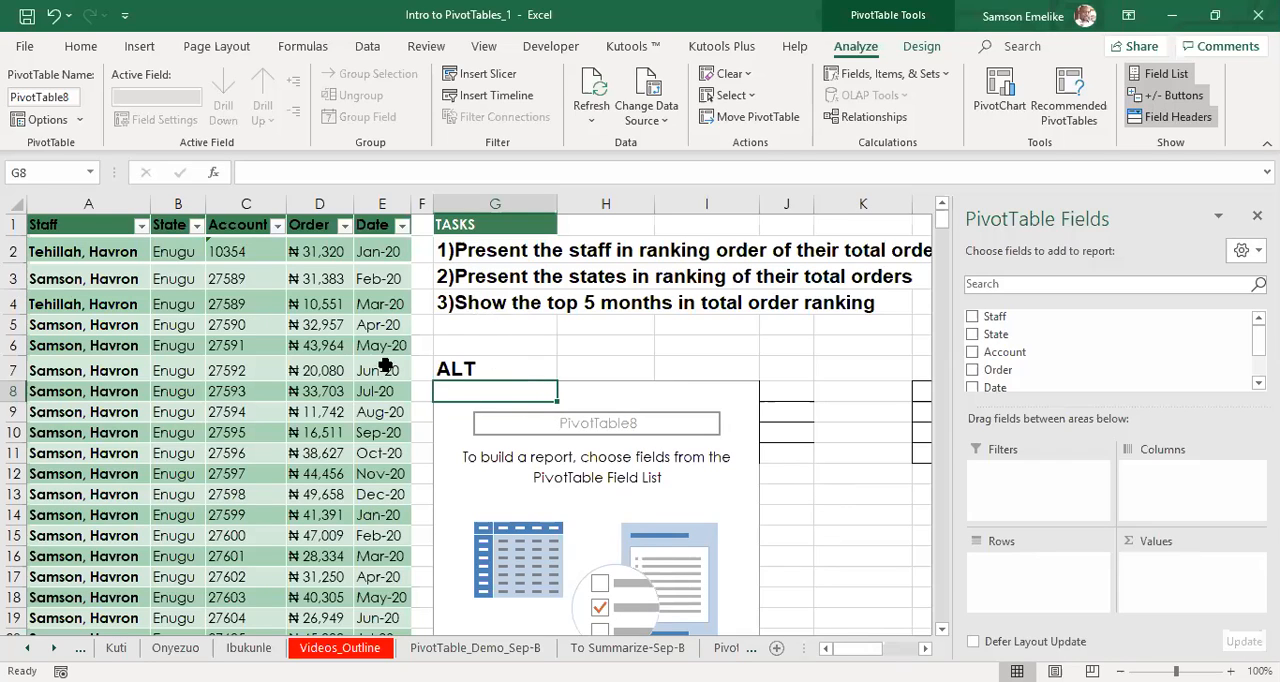
click(368, 204)
key(ctrl+Page_Down)
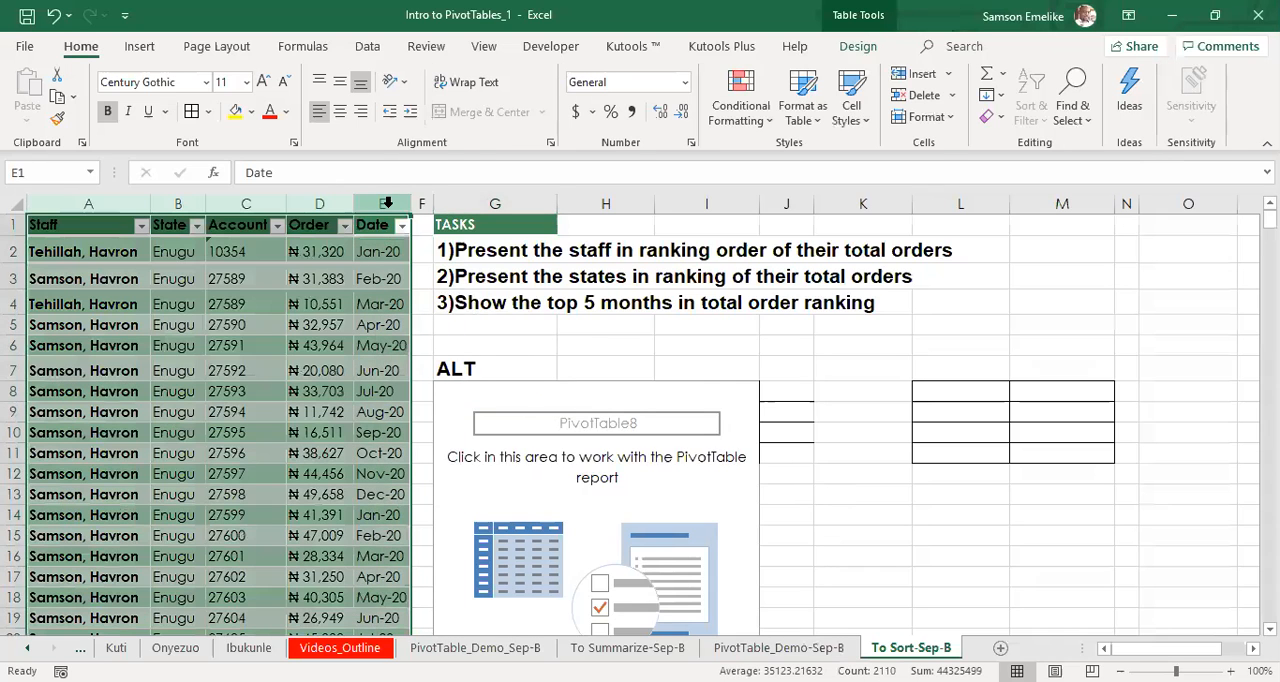
drag(400, 205, 232, 204)
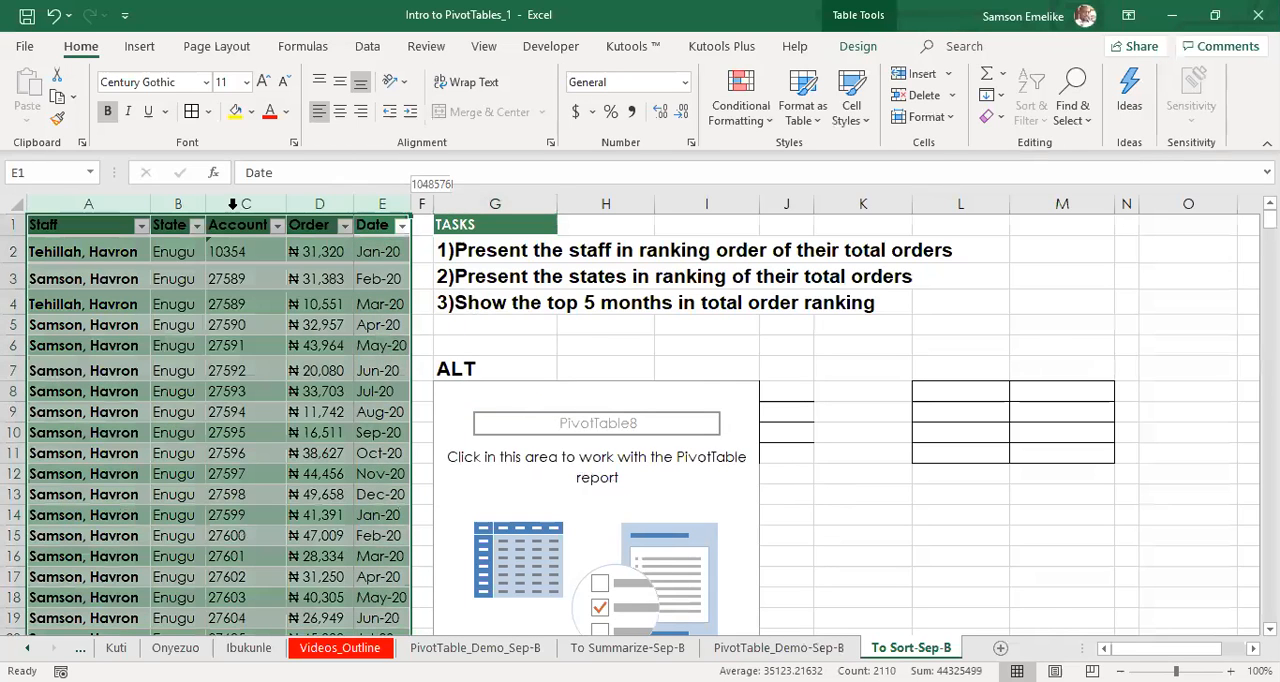
Build the PivotTable at G8 with Staff as rows and the sum of Order as values.
scroll(240, 240, right, 3)
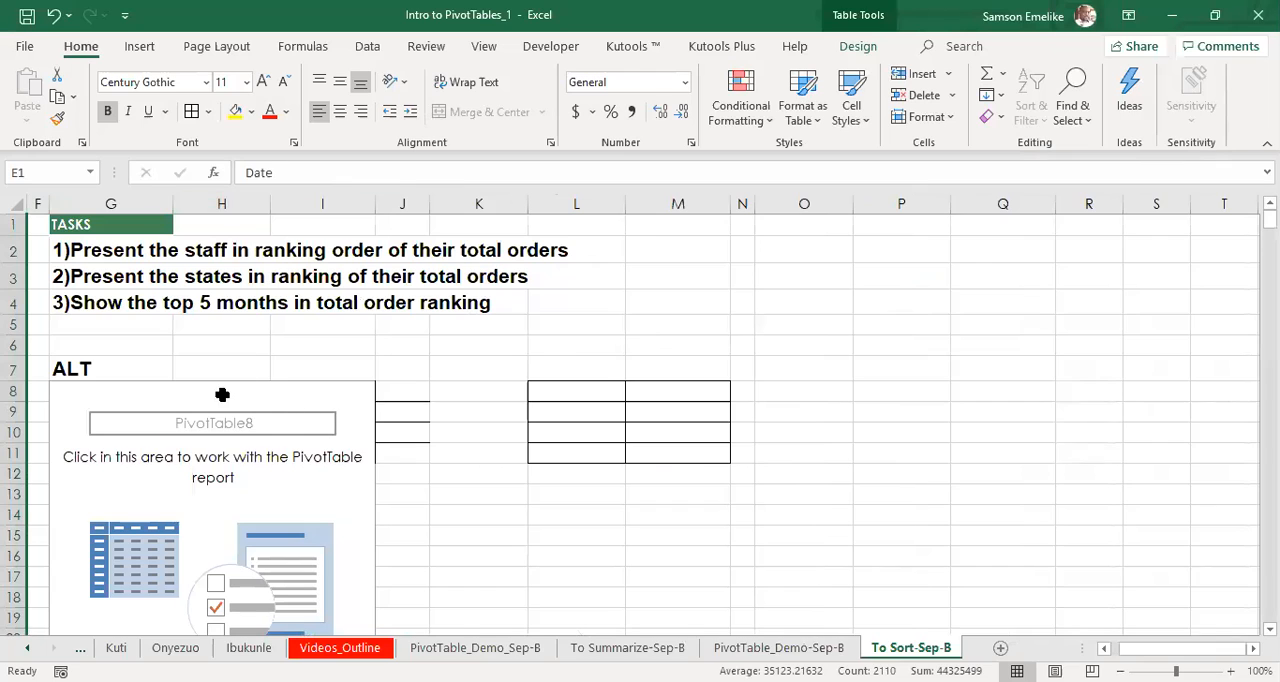
click(222, 394)
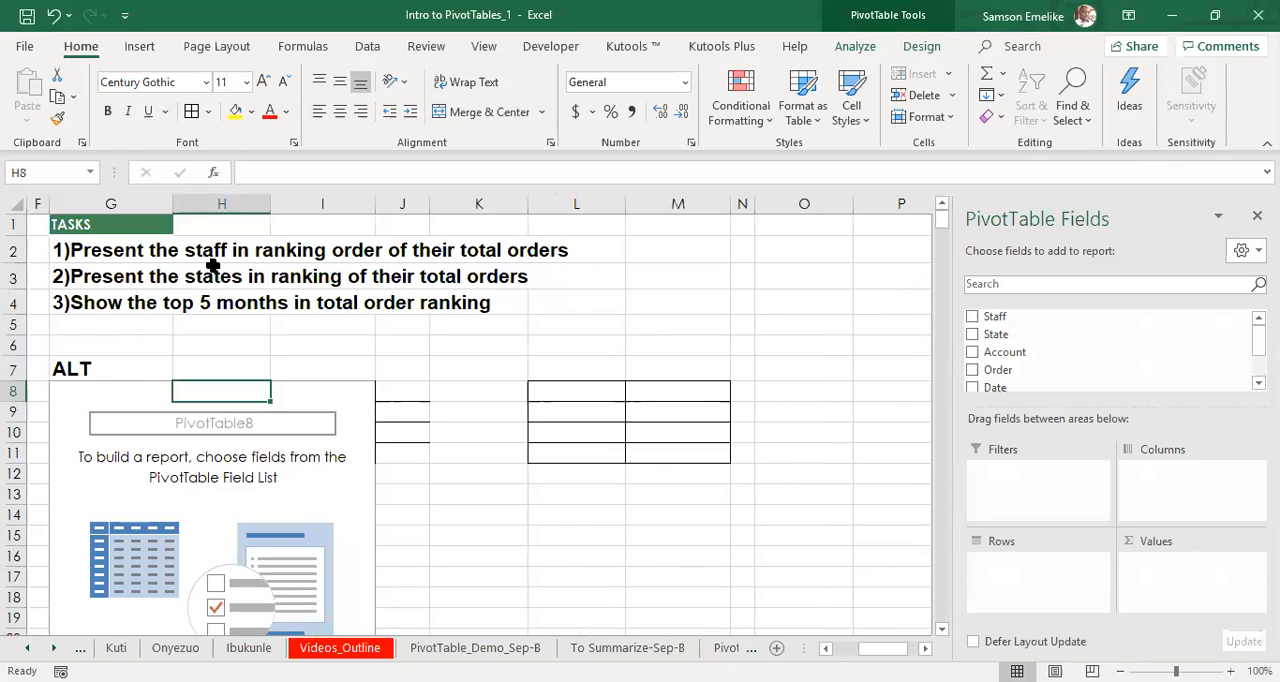
click(972, 317)
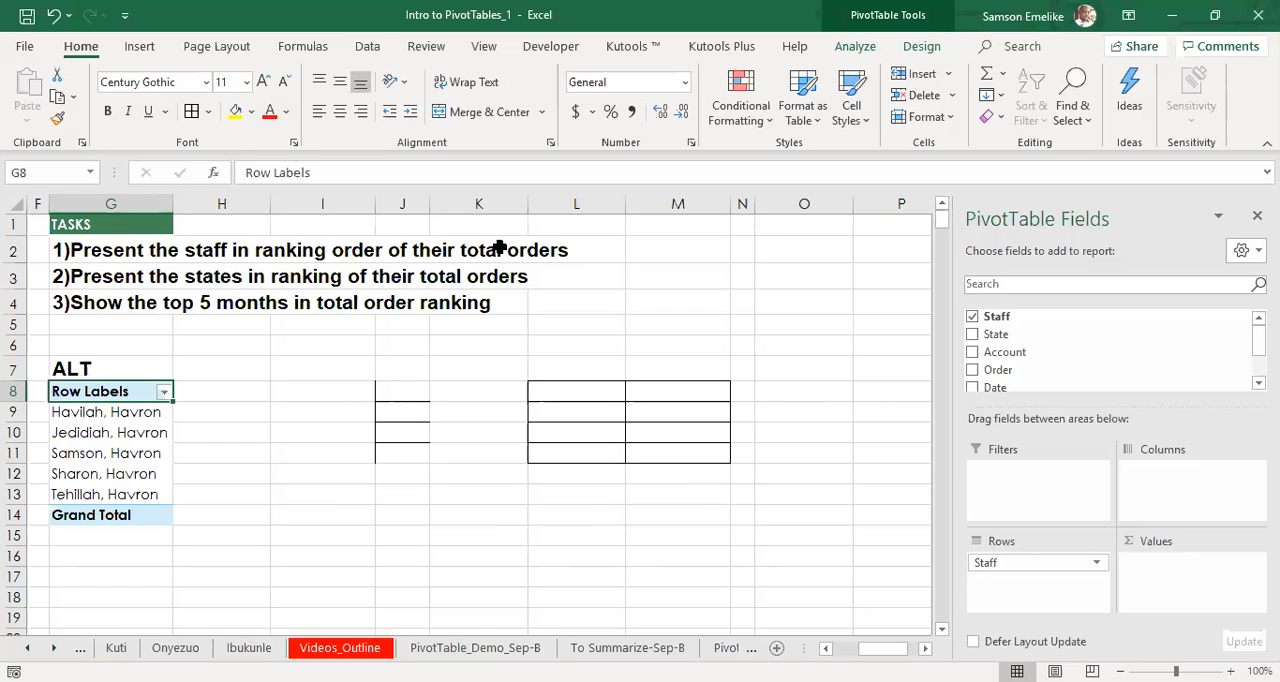
click(970, 370)
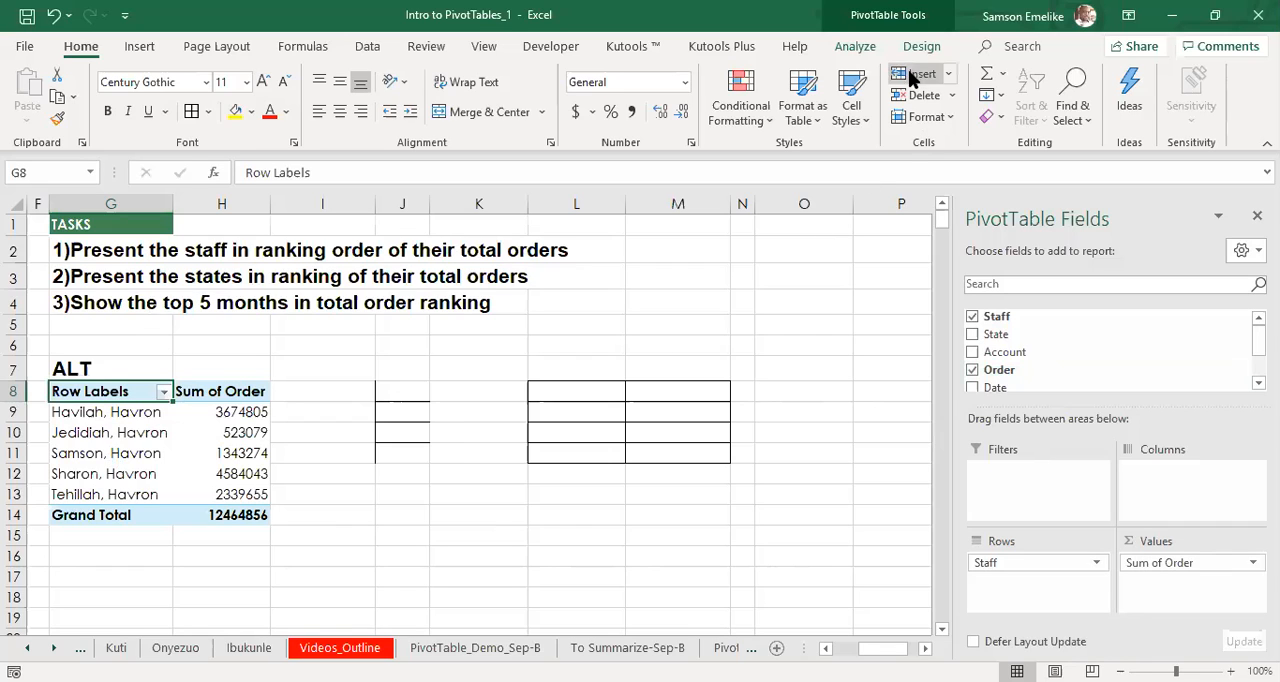
Show the analysis options of the staff orders PivotTable.
click(866, 50)
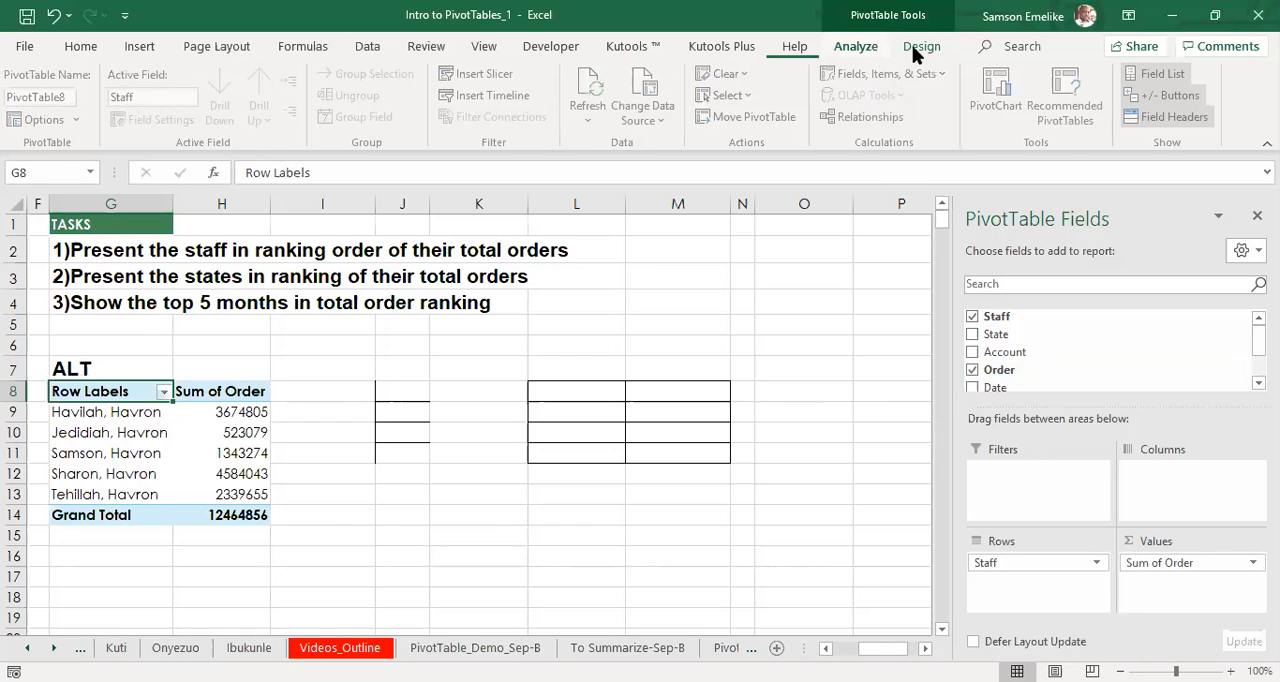